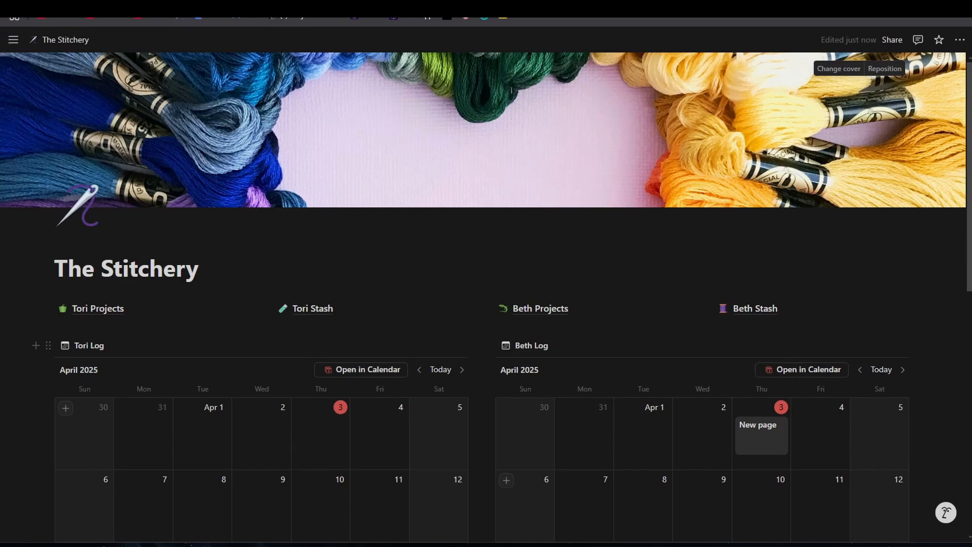
Step: Create a new private page titled "Stitch Room"
mouse_move(6, 245)
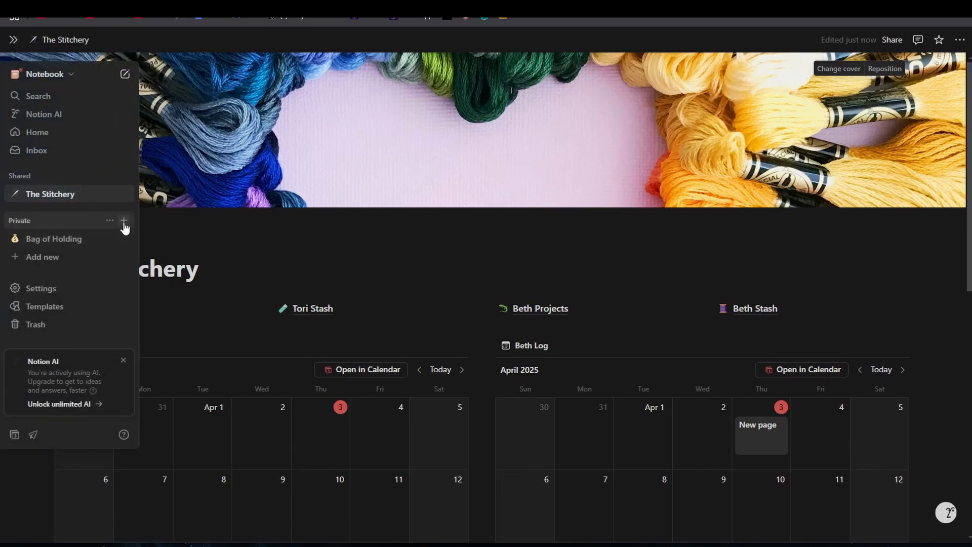
left_click(124, 222)
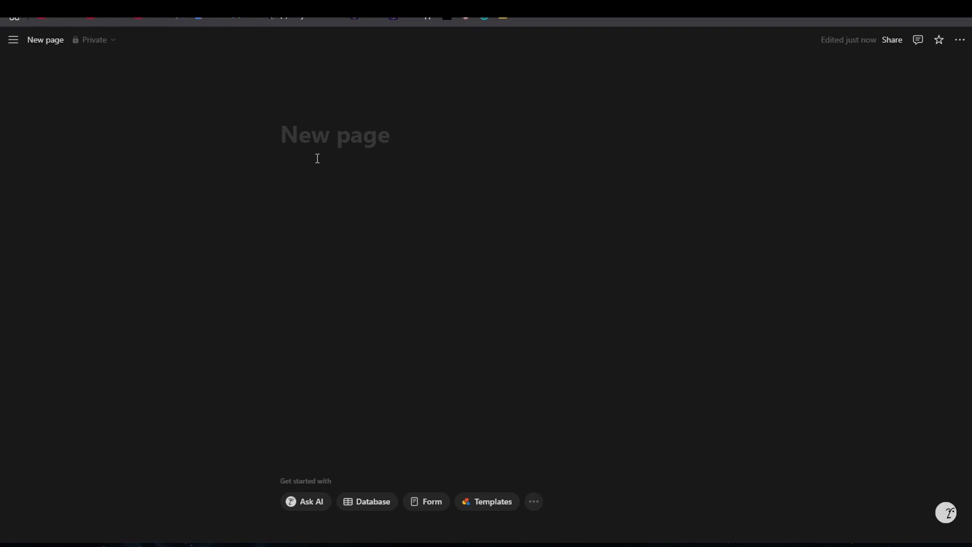
type("Stitch Room")
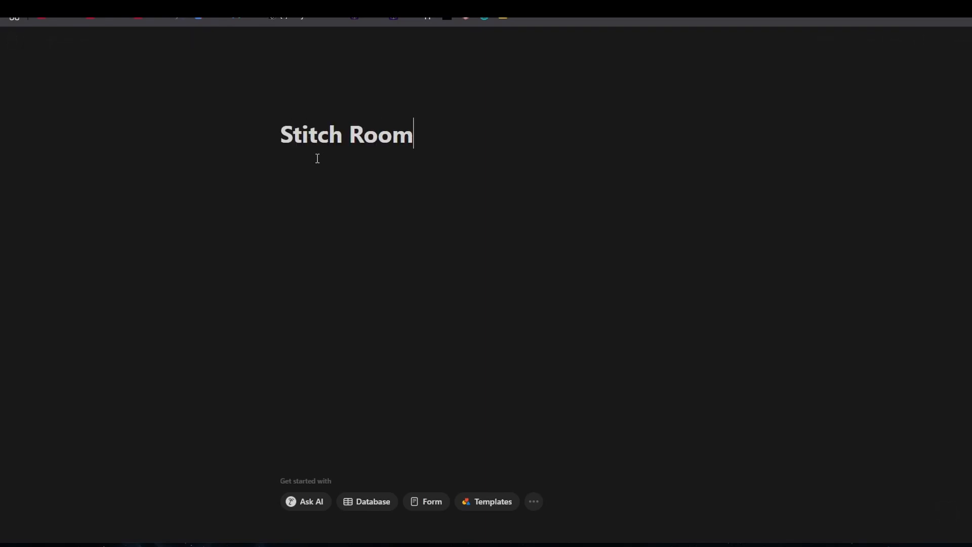
key("Return")
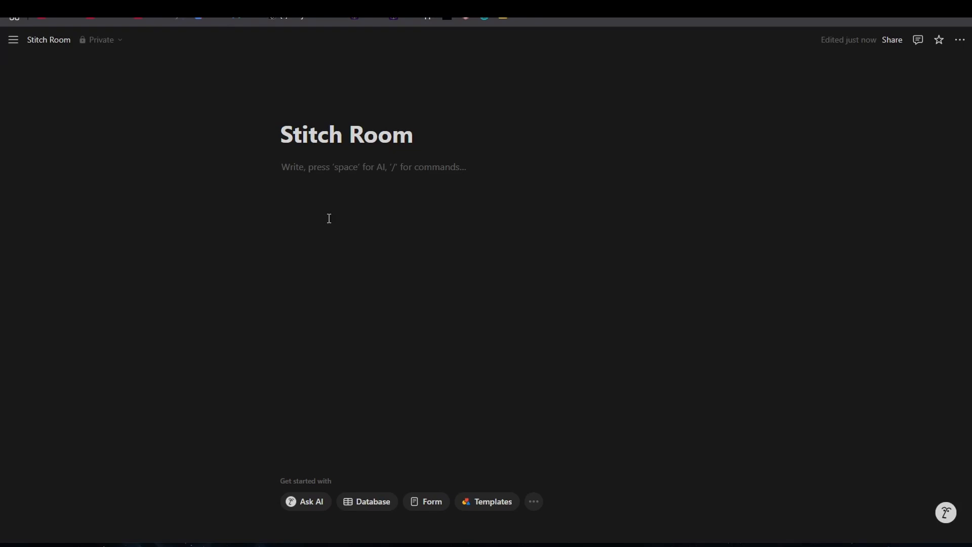
Step: Add a full-page database named "Log" to the Stitch Room page and give it the calendar emoji as its icon
type("/data")
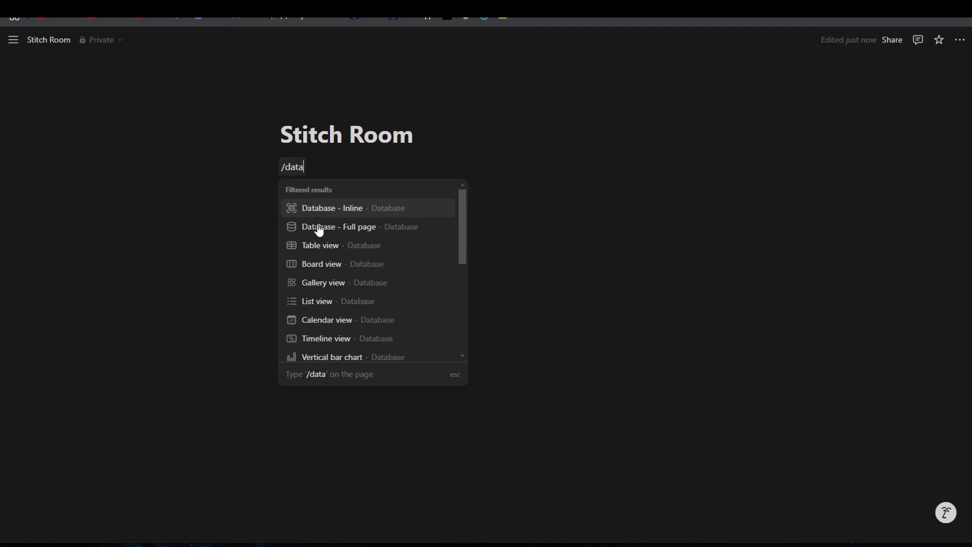
left_click(327, 231)
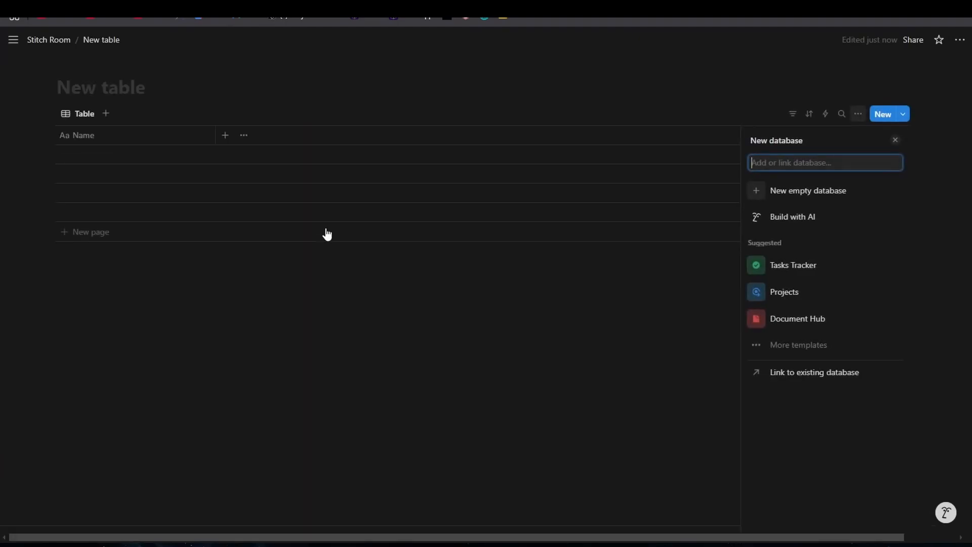
left_click(121, 89)
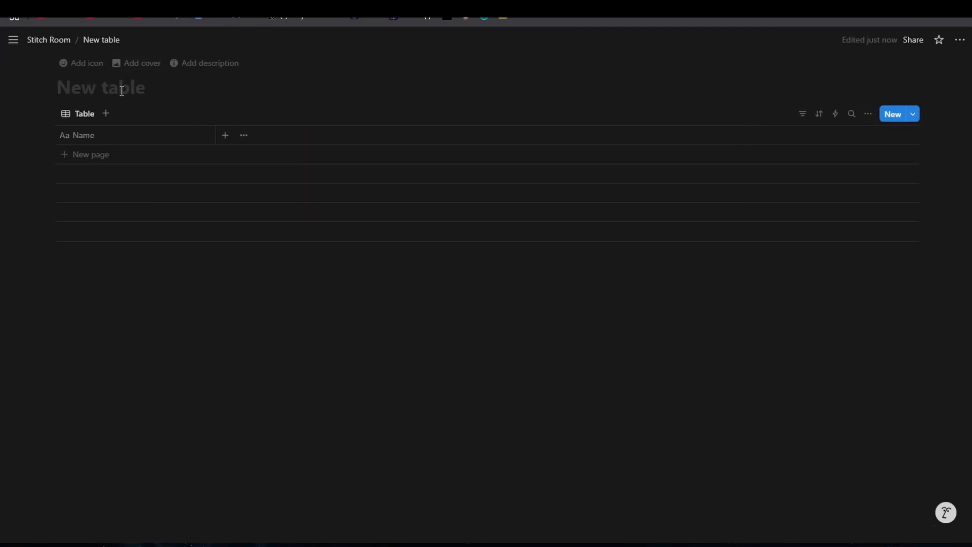
type("Log")
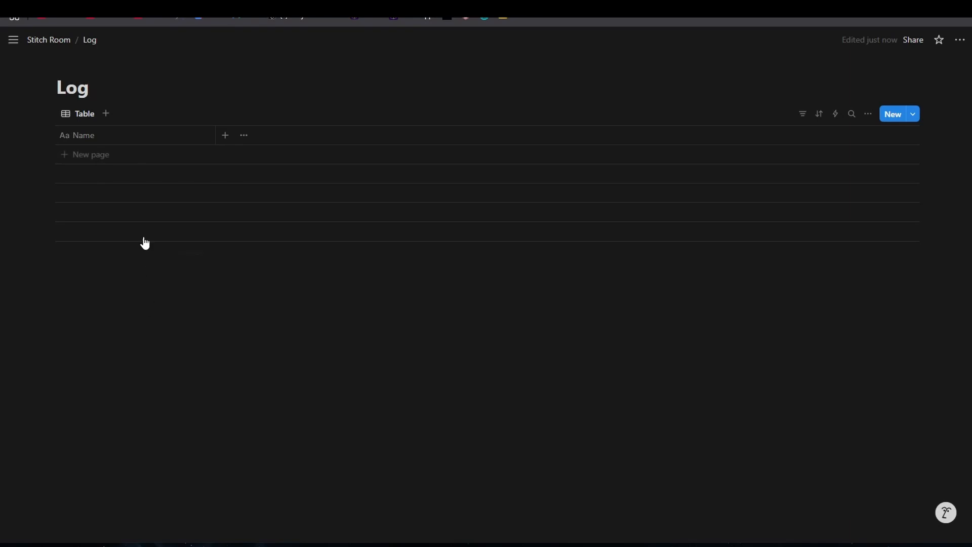
left_click(84, 69)
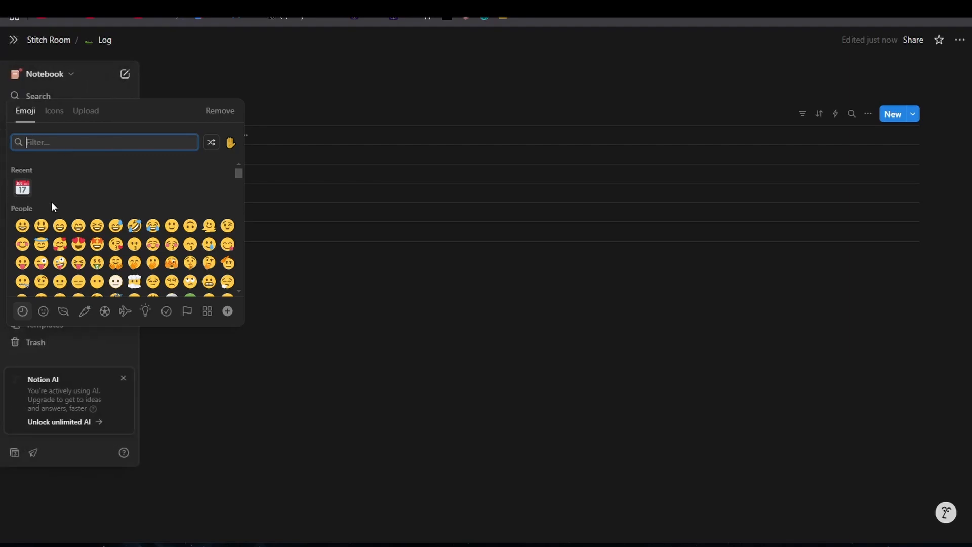
left_click(23, 190)
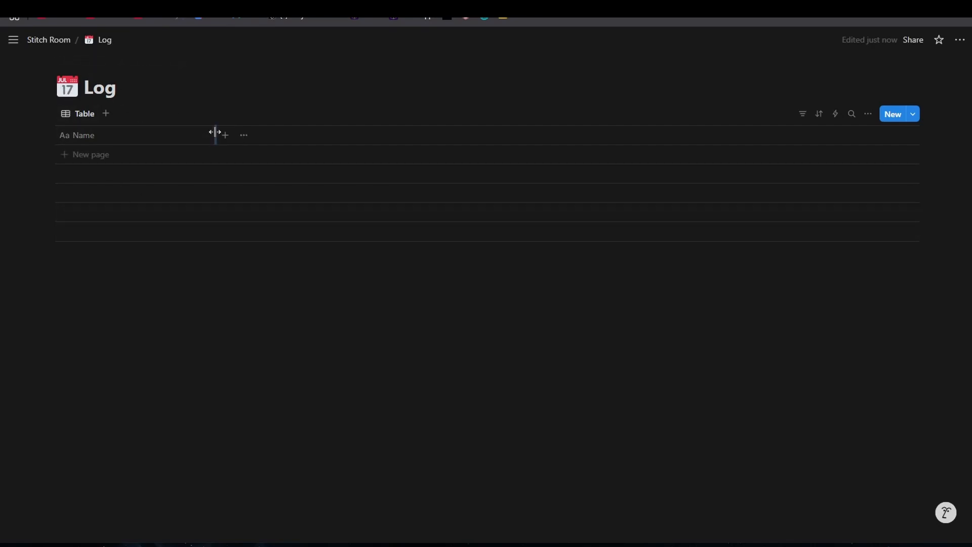
Step: Narrow the Name column of the Log table to a little over half its width, keeping the property's name
left_click_drag(216, 133, 174, 132)
left_click(101, 137)
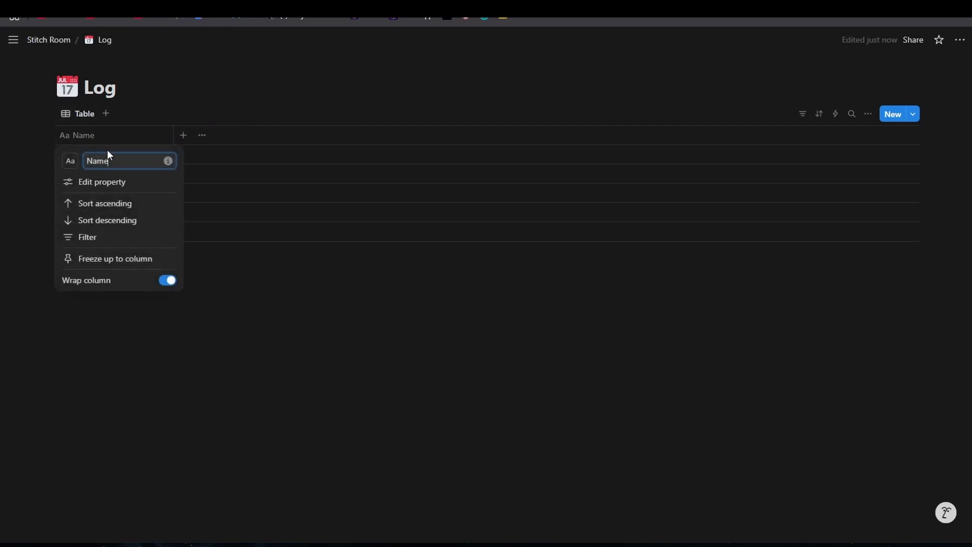
double_click(101, 161)
left_click(236, 332)
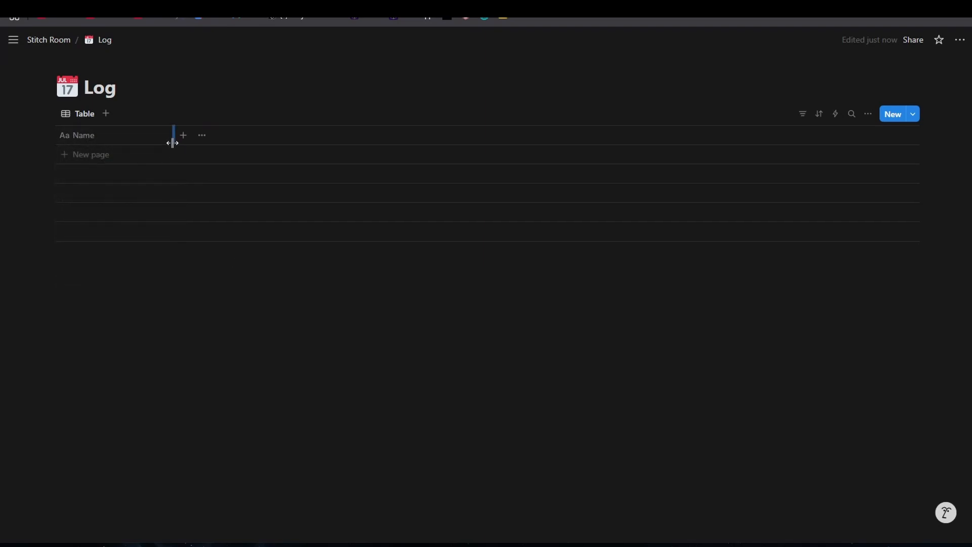
left_click_drag(172, 135, 146, 134)
Step: Add a Number property named "Session" to the Log database and slightly narrow its column
left_click(156, 136)
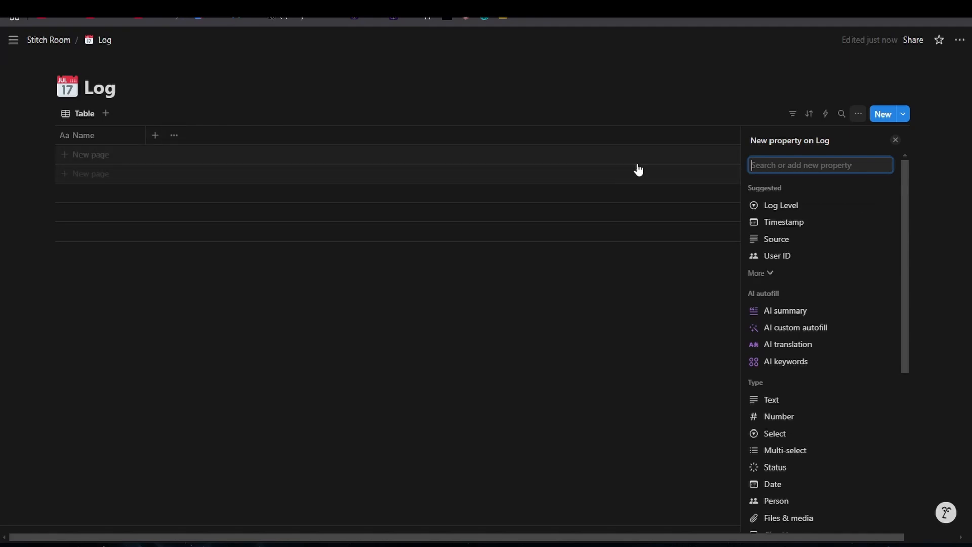
type("nu")
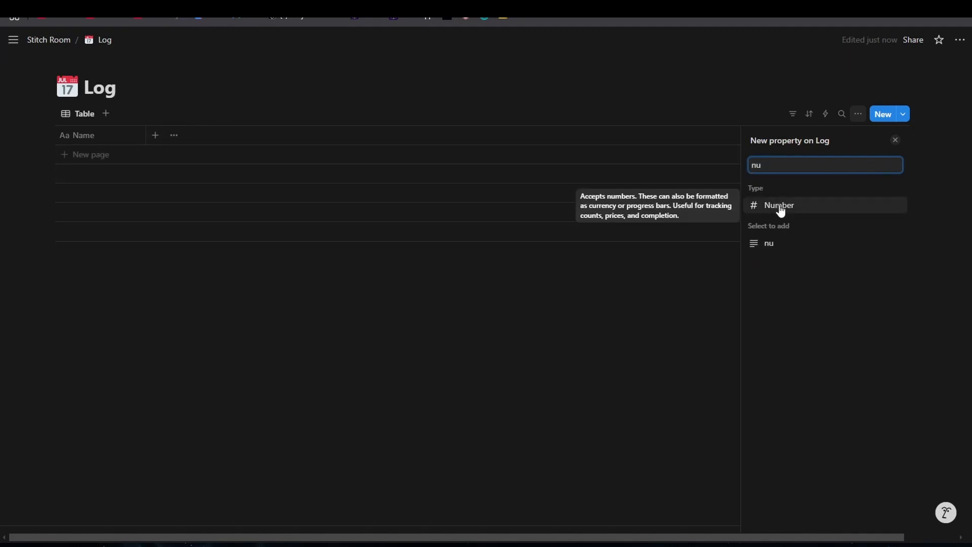
left_click(781, 208)
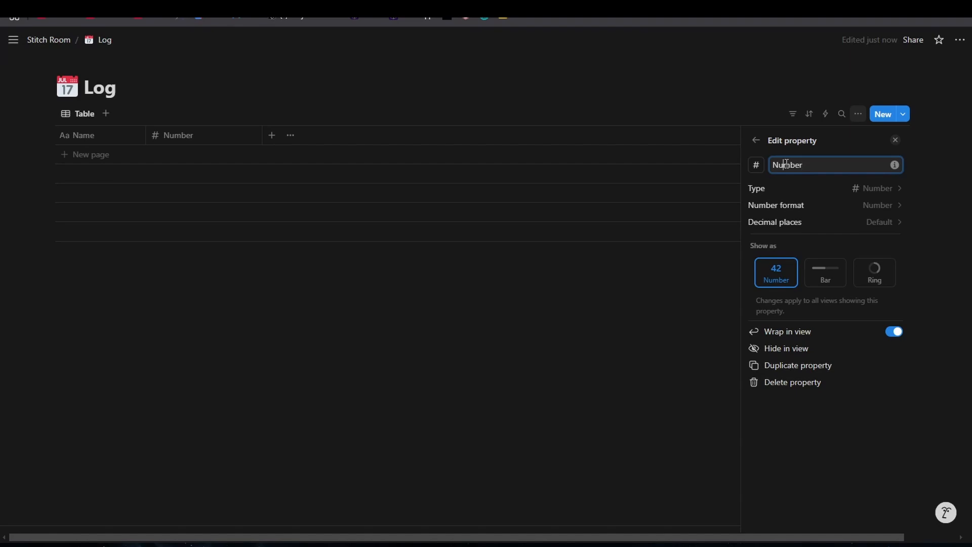
double_click(786, 164)
type("Session")
left_click(684, 312)
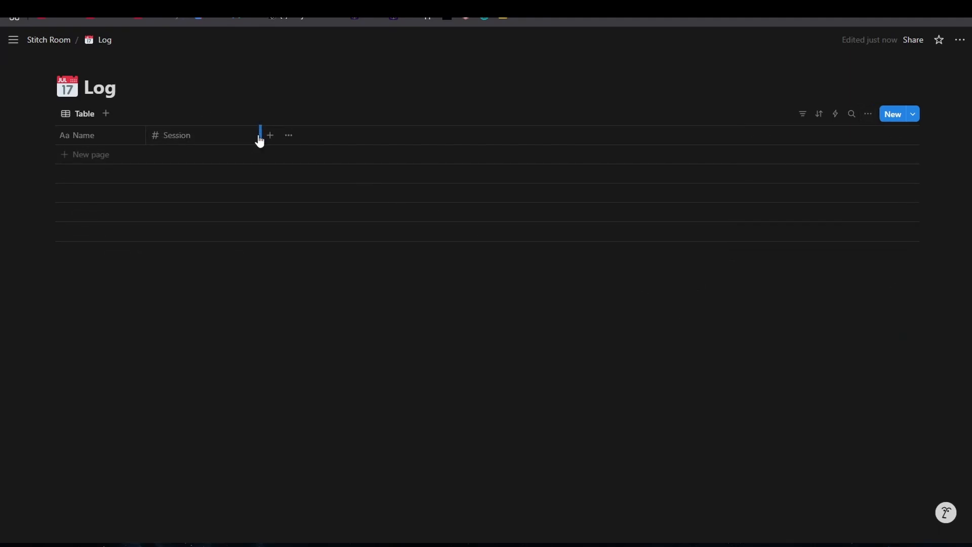
left_click_drag(259, 136, 248, 138)
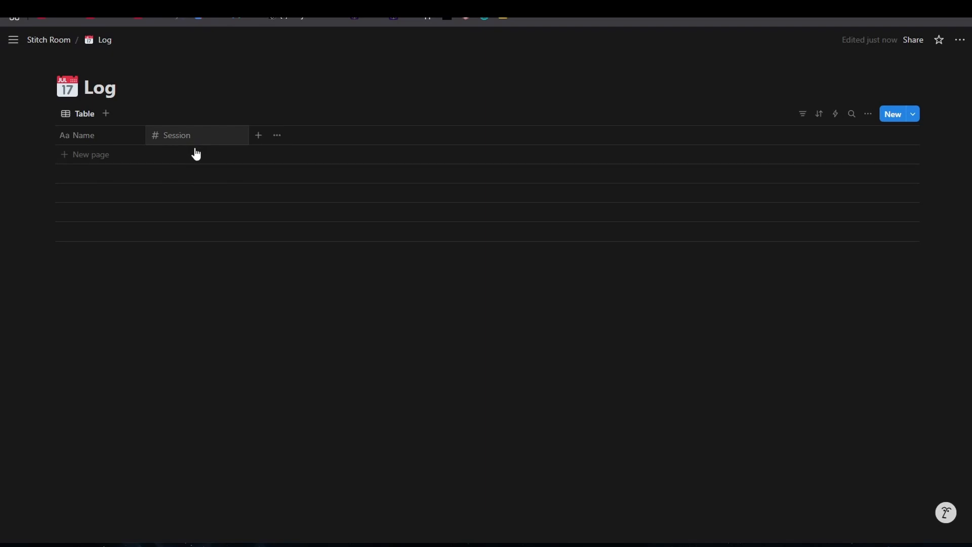
Step: Add a Number property named "Total" to the Log database and slightly narrow its column
left_click(259, 136)
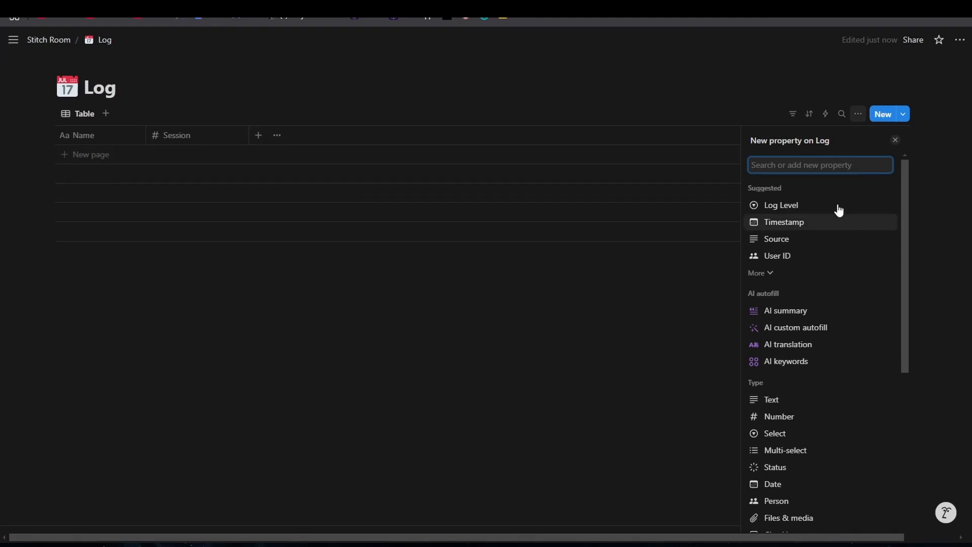
type("nu")
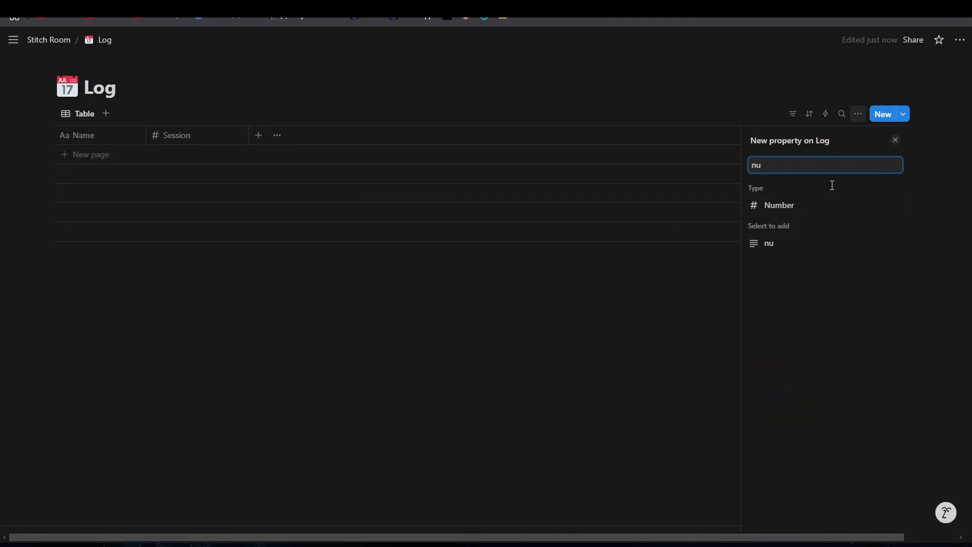
left_click(782, 205)
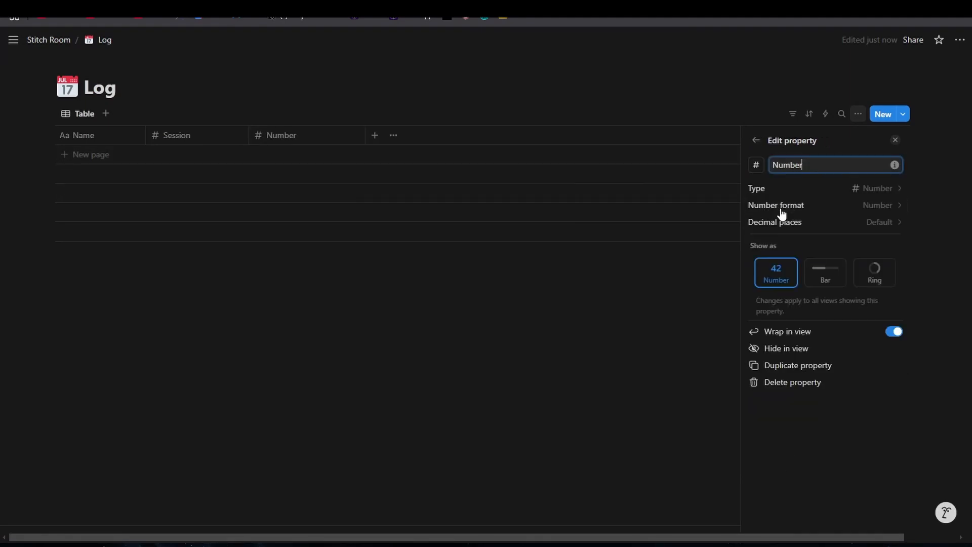
double_click(786, 163)
type("Total")
left_click(659, 110)
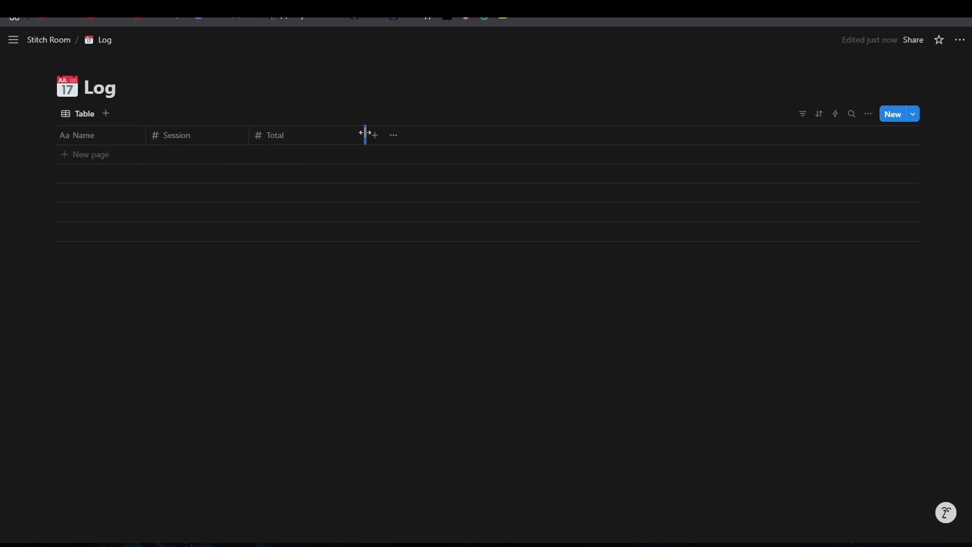
left_click_drag(365, 134, 357, 133)
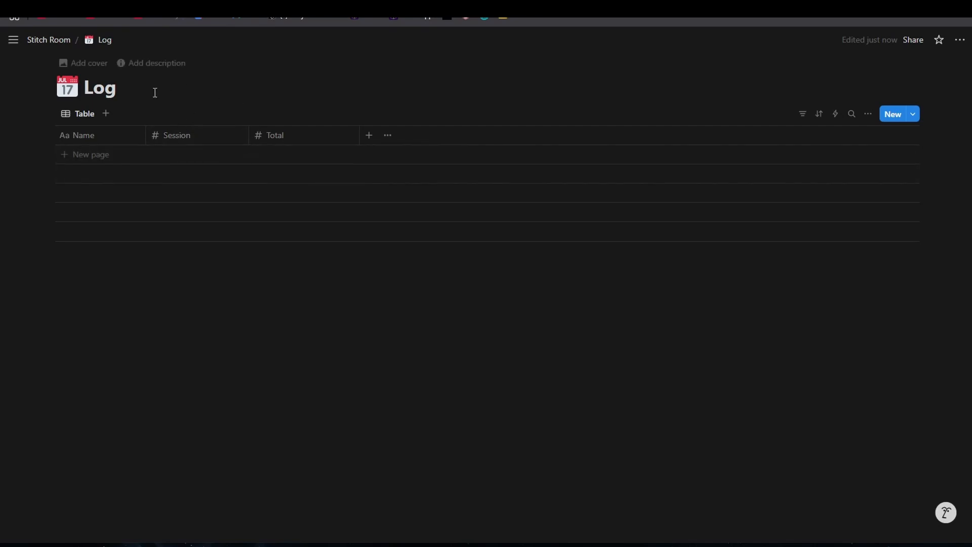
Step: Add a second full-page database named "Projects" below Log on the Stitch Room page and narrow its Name column
left_click(68, 44)
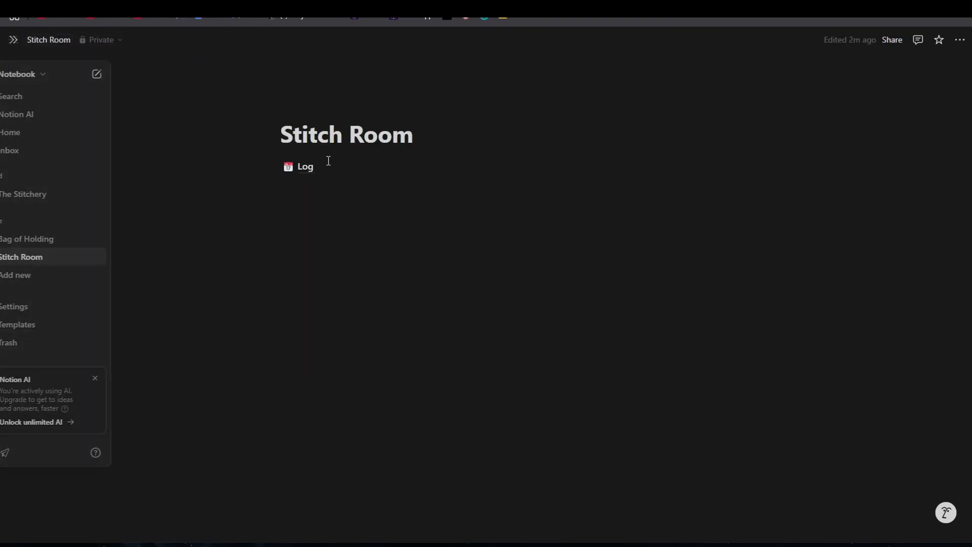
left_click(400, 229)
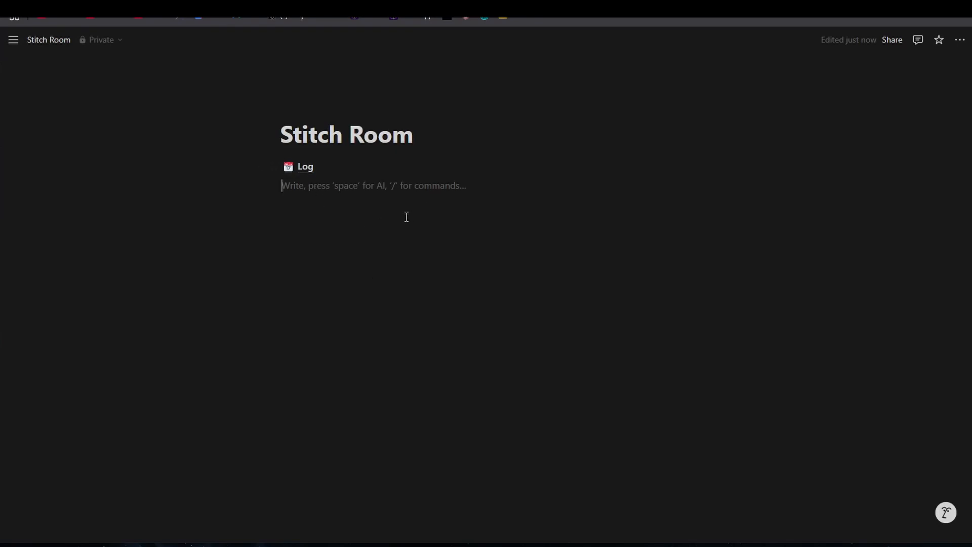
type("/data")
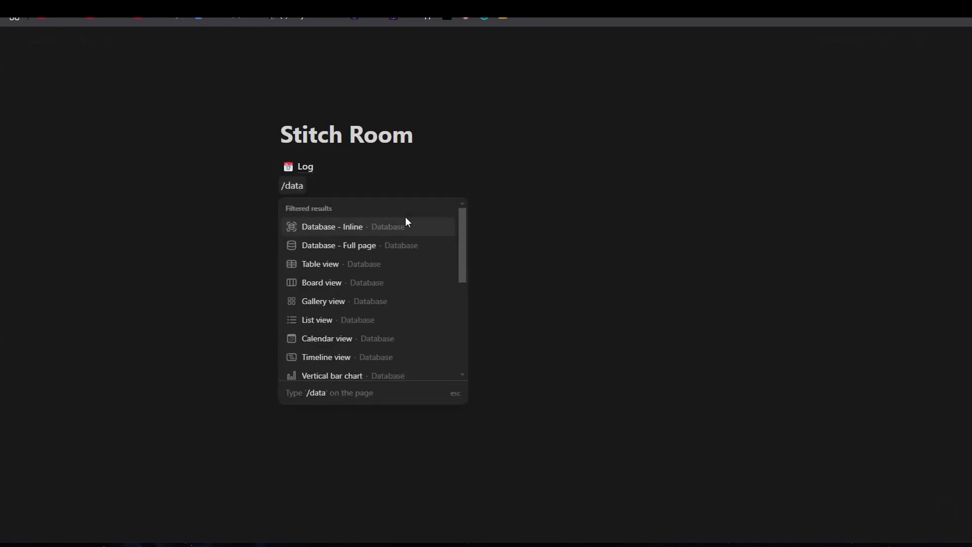
left_click(357, 245)
left_click(120, 81)
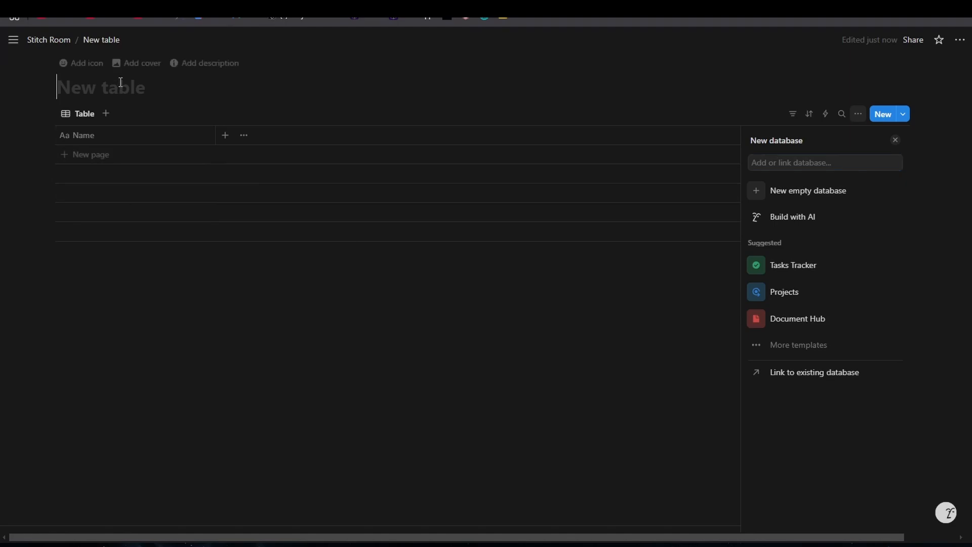
type("Project")
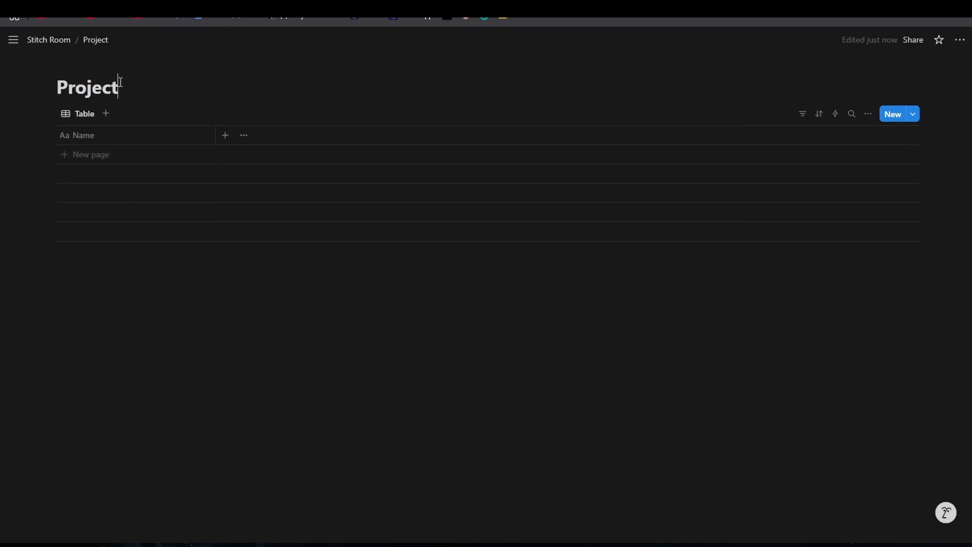
type("s")
left_click_drag(215, 133, 145, 133)
Step: Add a two-way Relation property to the Log database that links it to the Stitch Room Projects database, with no limit
left_click(53, 43)
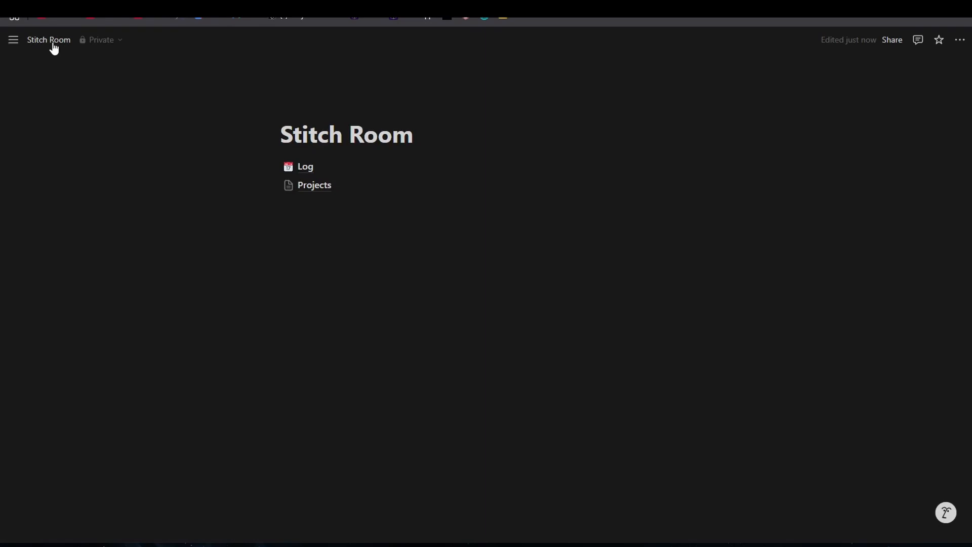
left_click(362, 178)
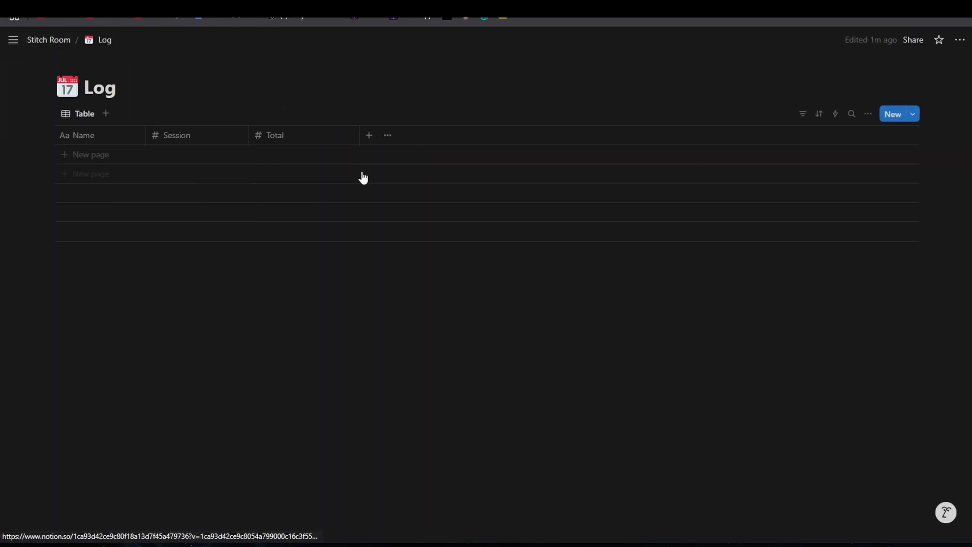
left_click(369, 136)
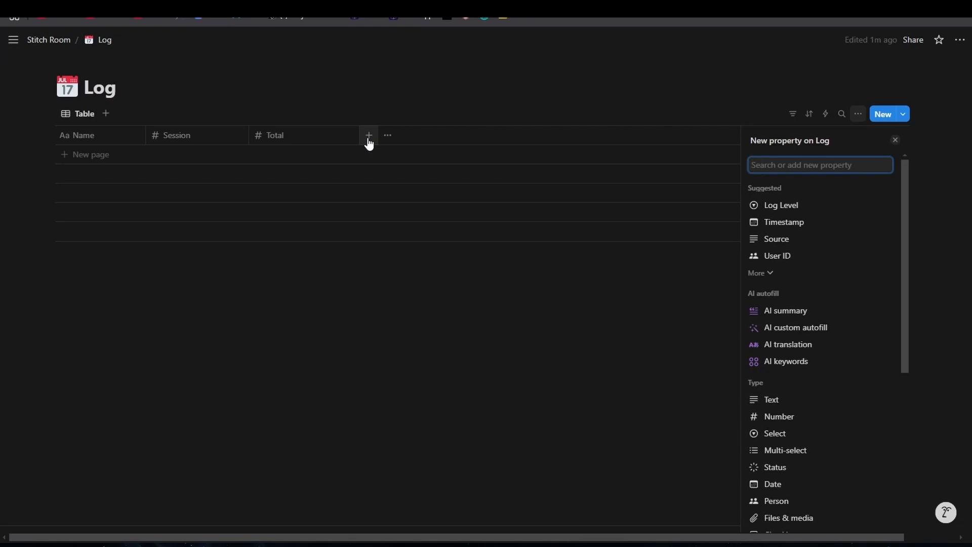
type("re")
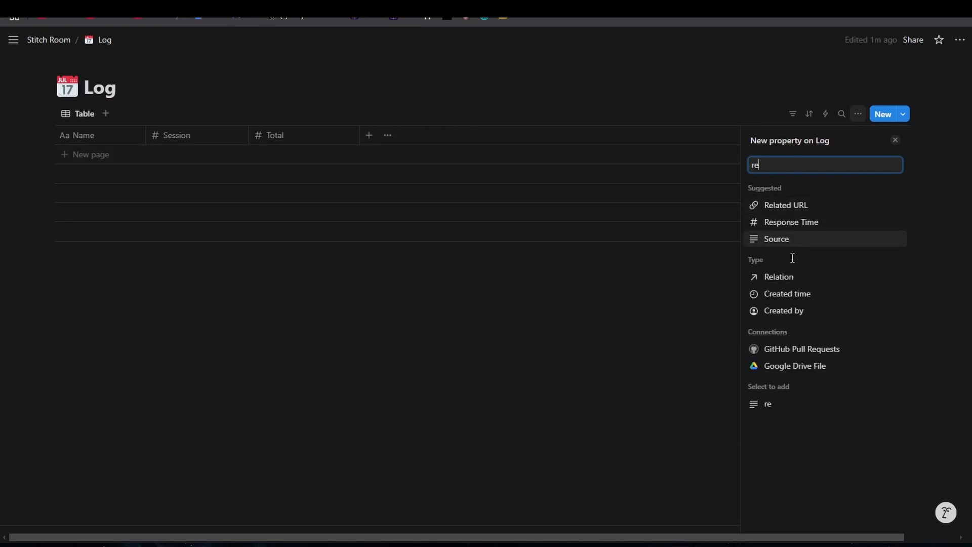
left_click(786, 280)
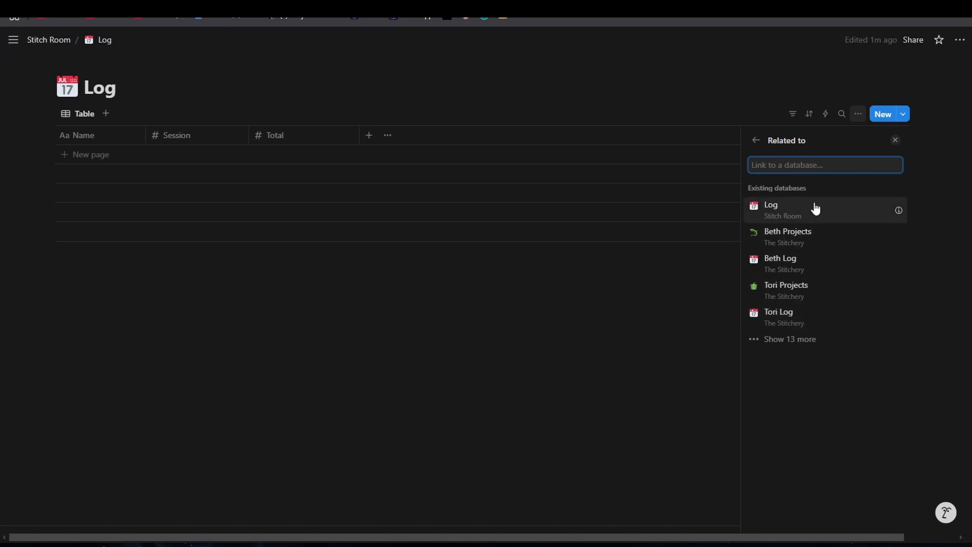
type("pro")
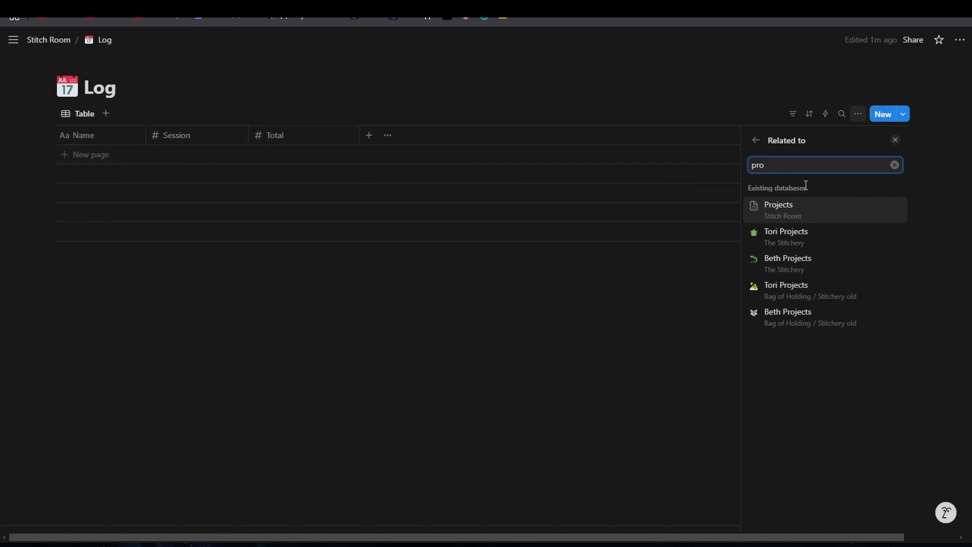
left_click(801, 212)
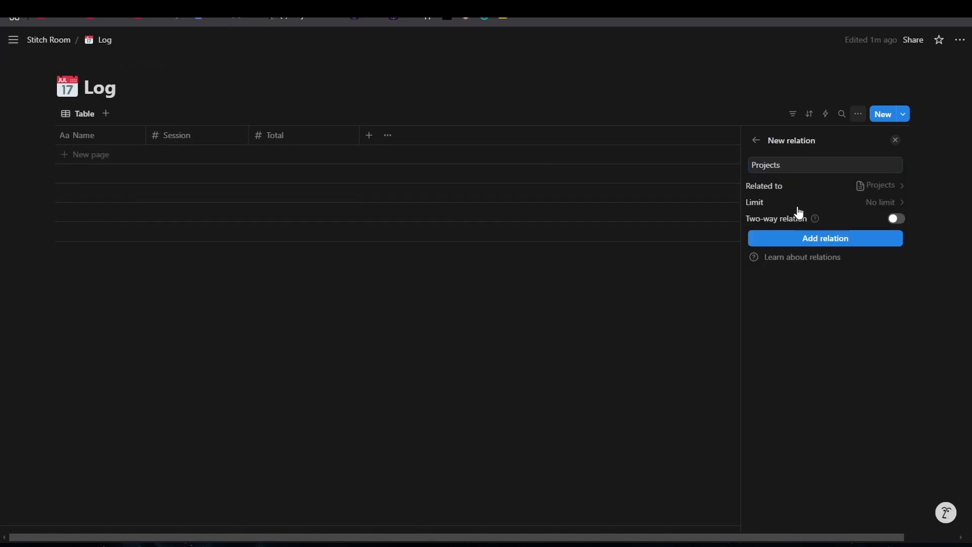
left_click(893, 220)
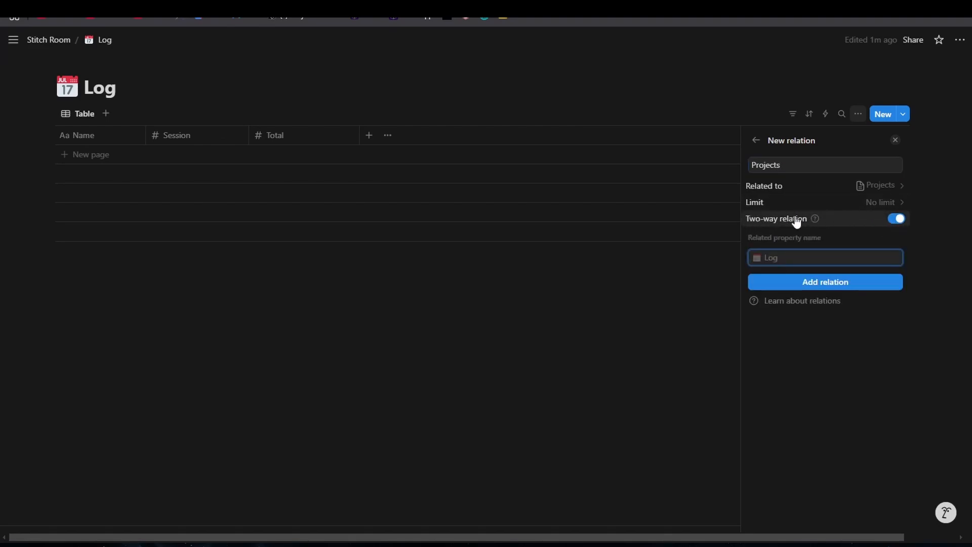
left_click(834, 287)
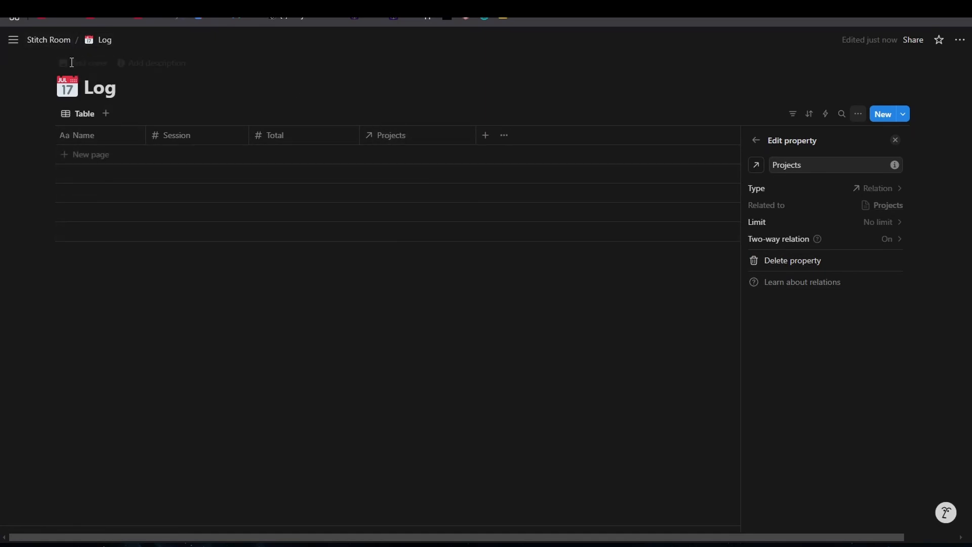
Step: Open the Projects database and add an entry named "Example Project"
left_click(45, 40)
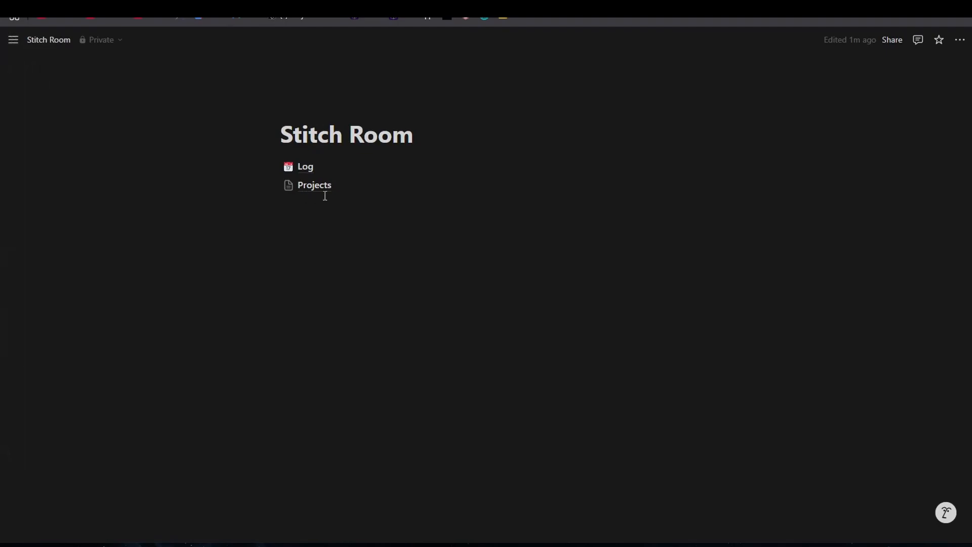
left_click(318, 186)
left_click(94, 158)
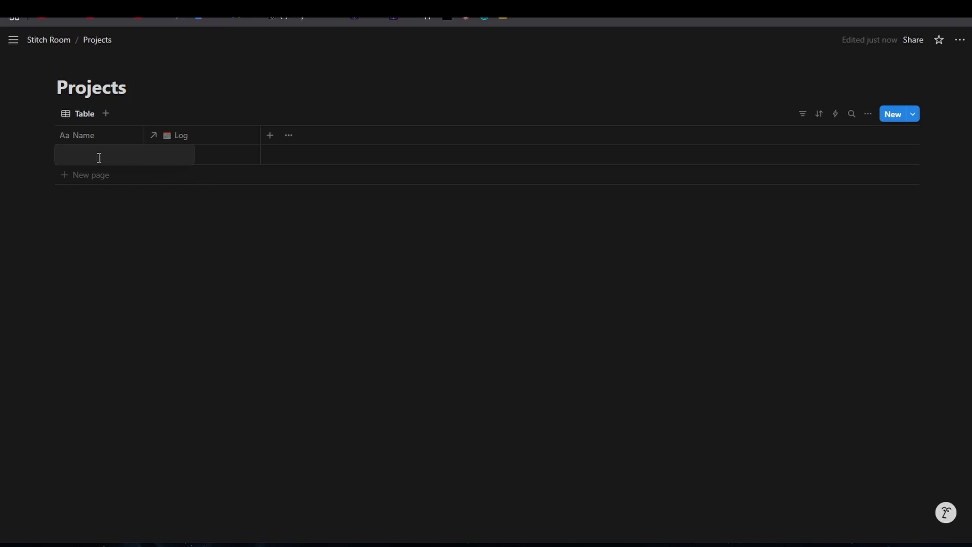
type("Example Project")
key("Return")
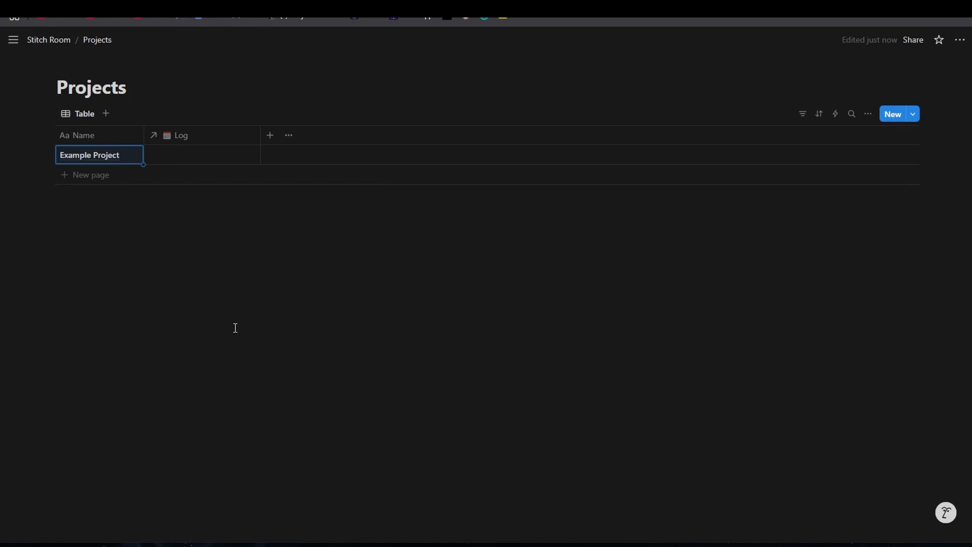
Step: Return to the Log database and add an entry named "base"
left_click(56, 45)
left_click(348, 168)
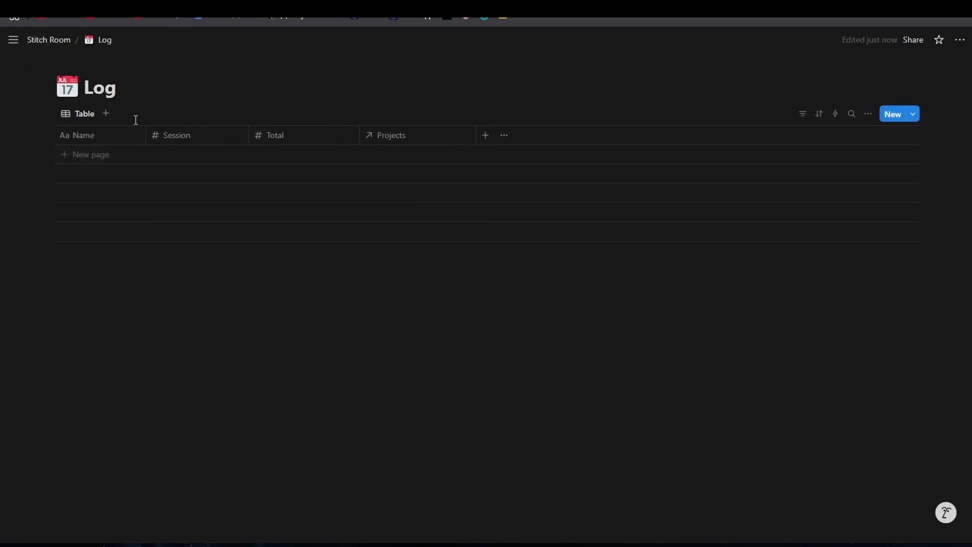
left_click(96, 155)
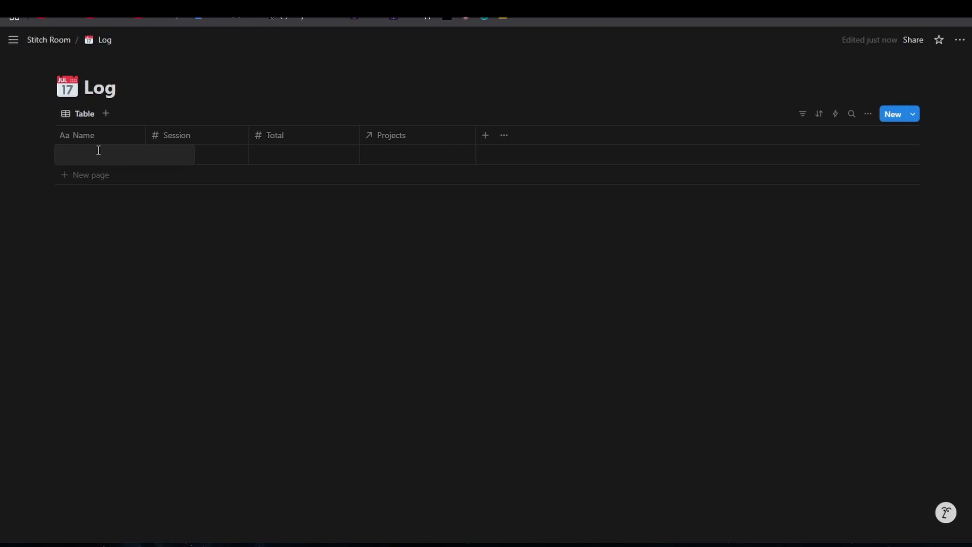
type("base")
key("Escape")
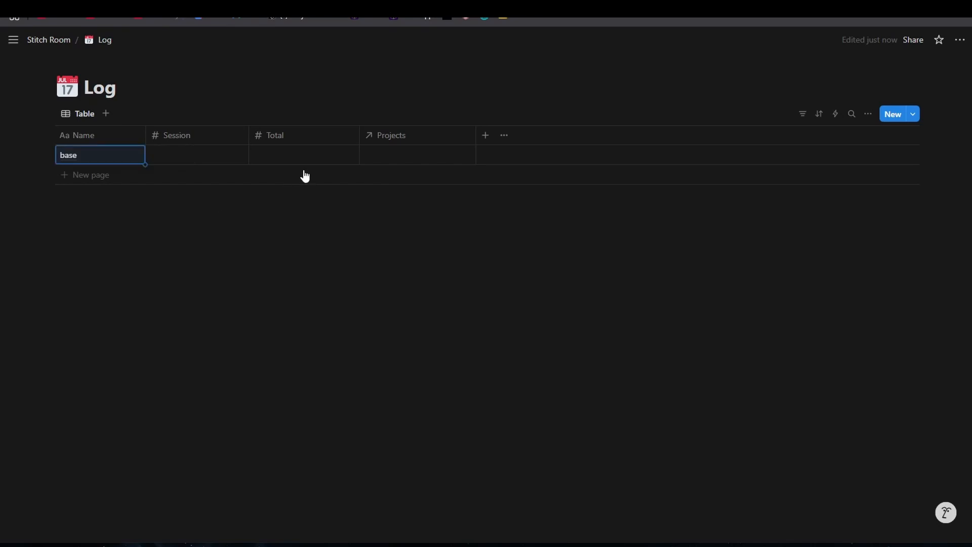
Step: Link the base log entry to Example Project through its Projects relation
left_click(373, 155)
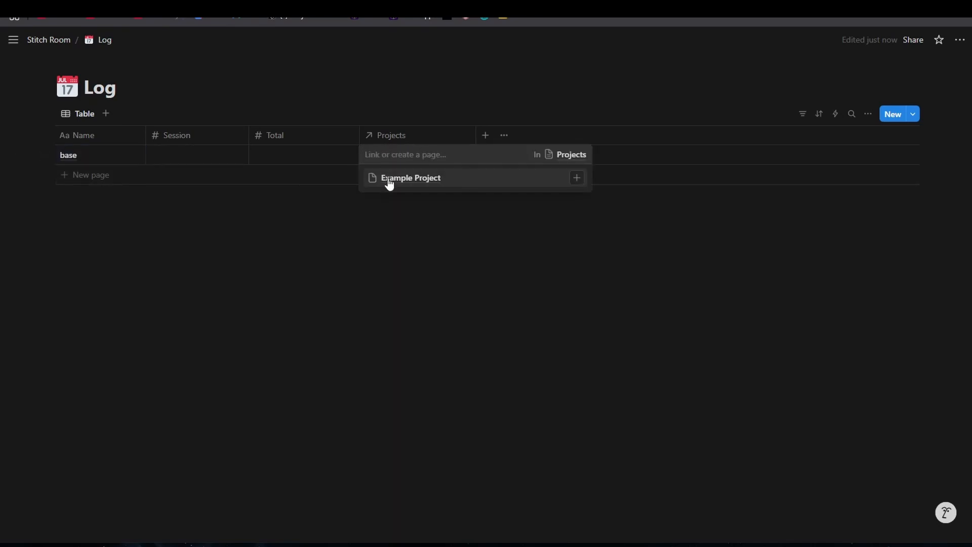
left_click(423, 177)
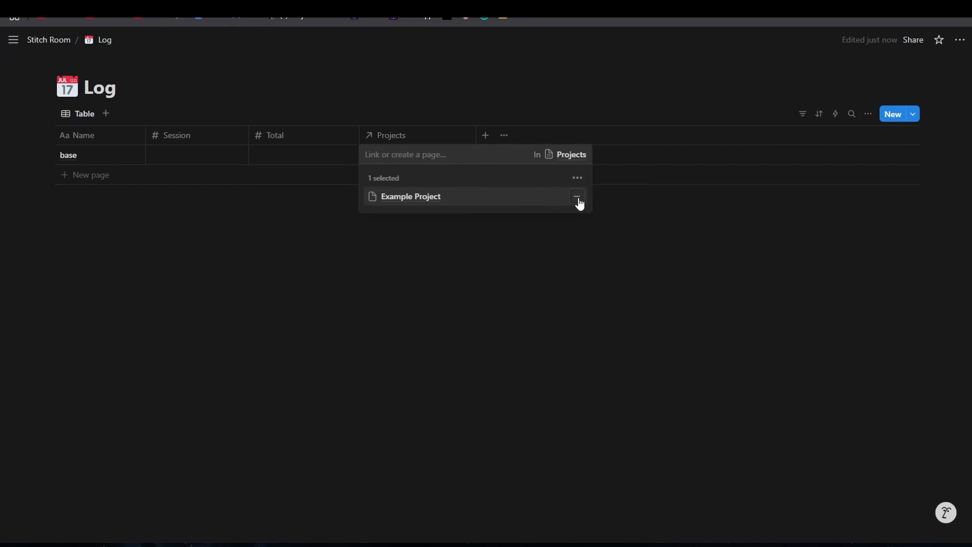
left_click(552, 248)
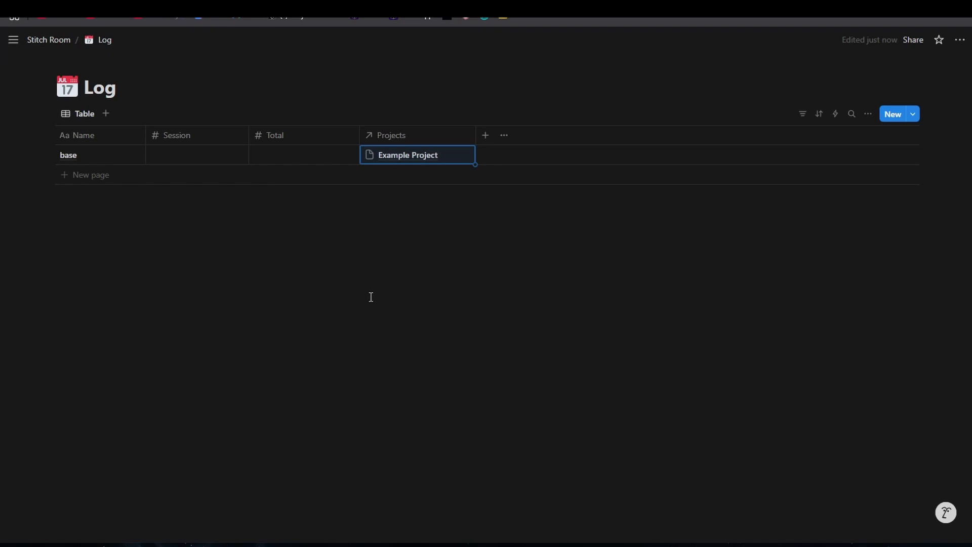
Step: Set the Total of the base log entry to 1845
left_click(287, 161)
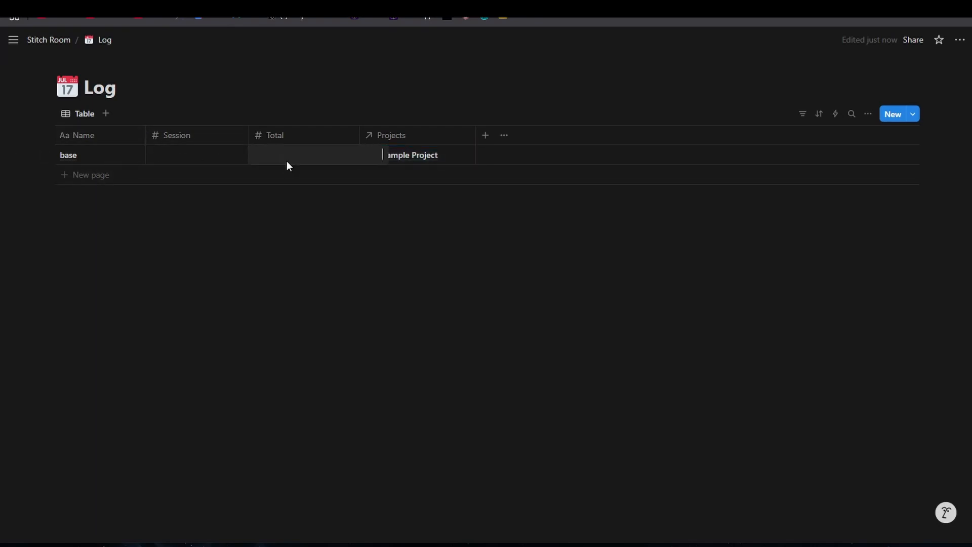
type("1845")
key("Return")
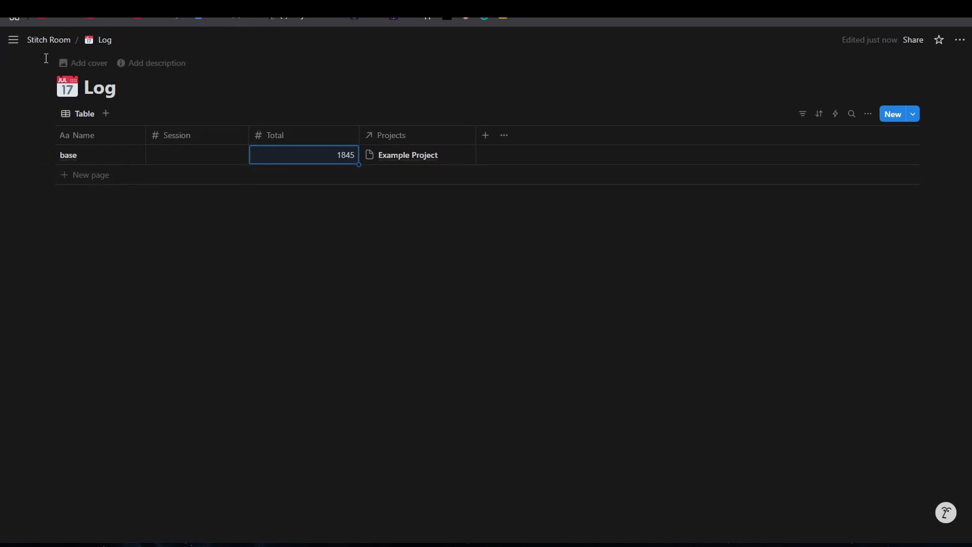
Step: Open the Projects database and add a Number property named "Total"
left_click(34, 40)
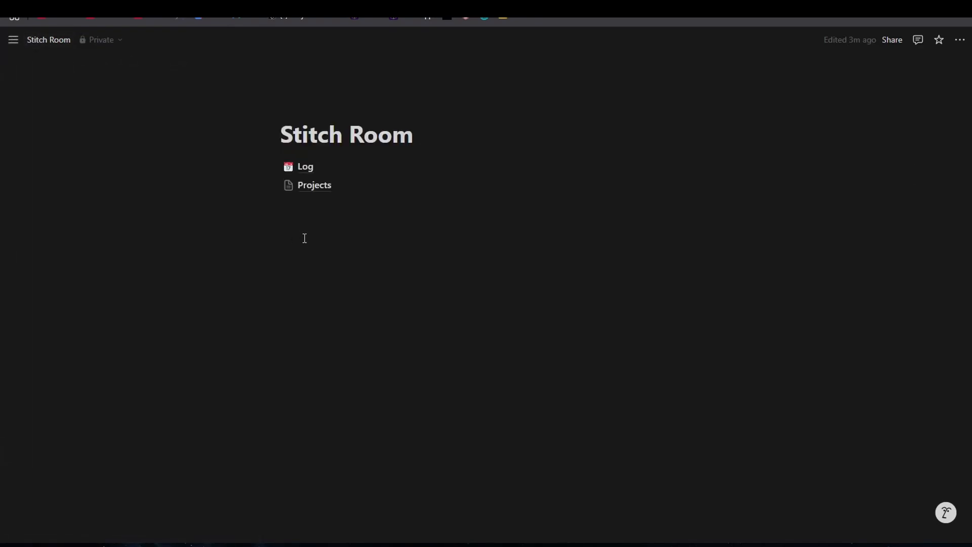
left_click(330, 193)
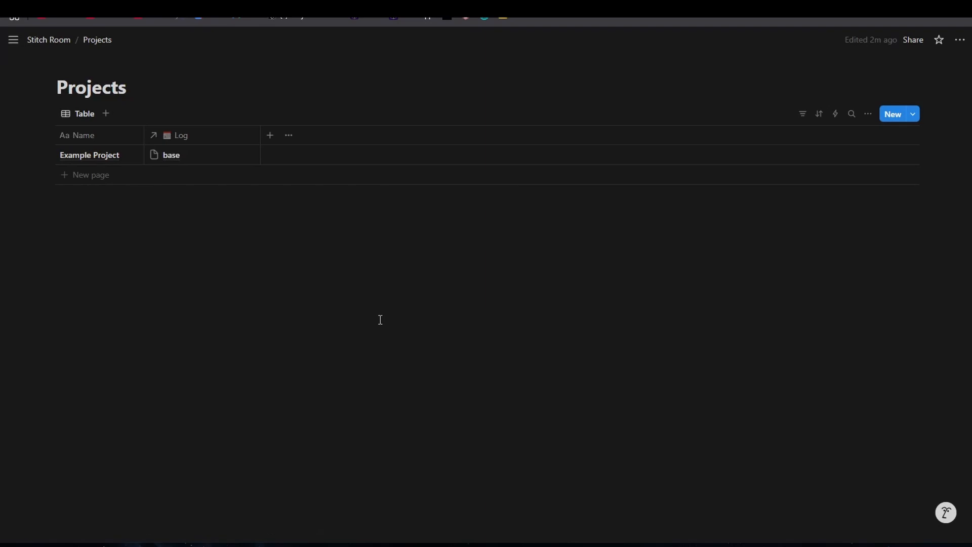
left_click(268, 145)
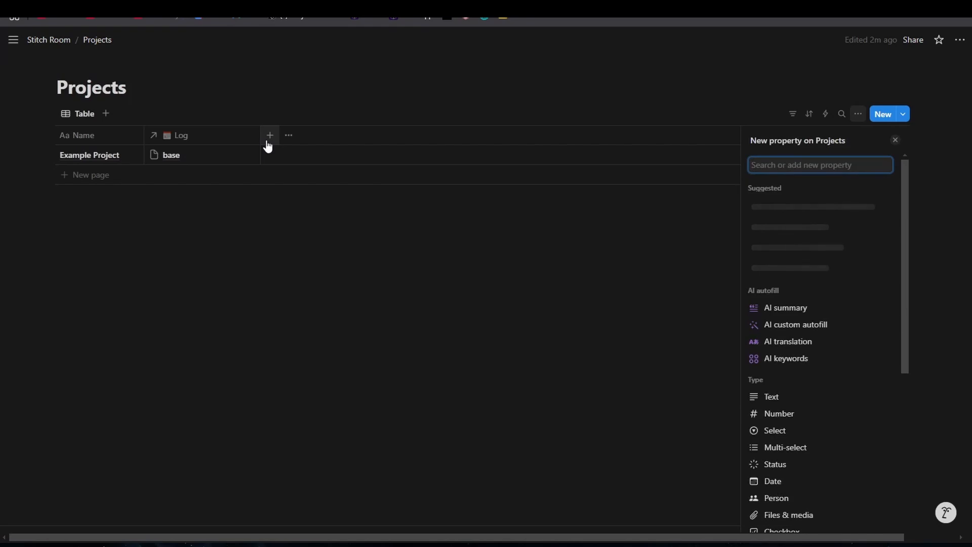
type("nu")
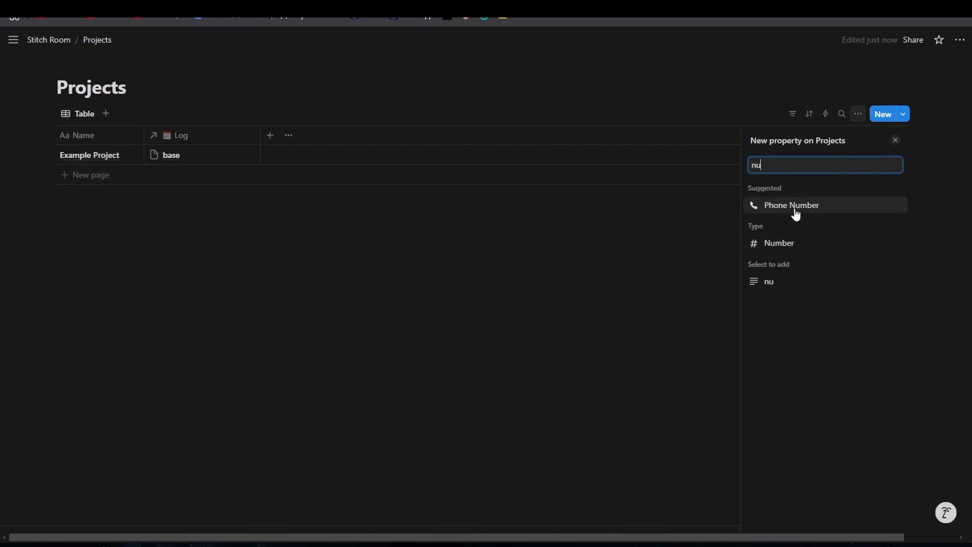
left_click(784, 244)
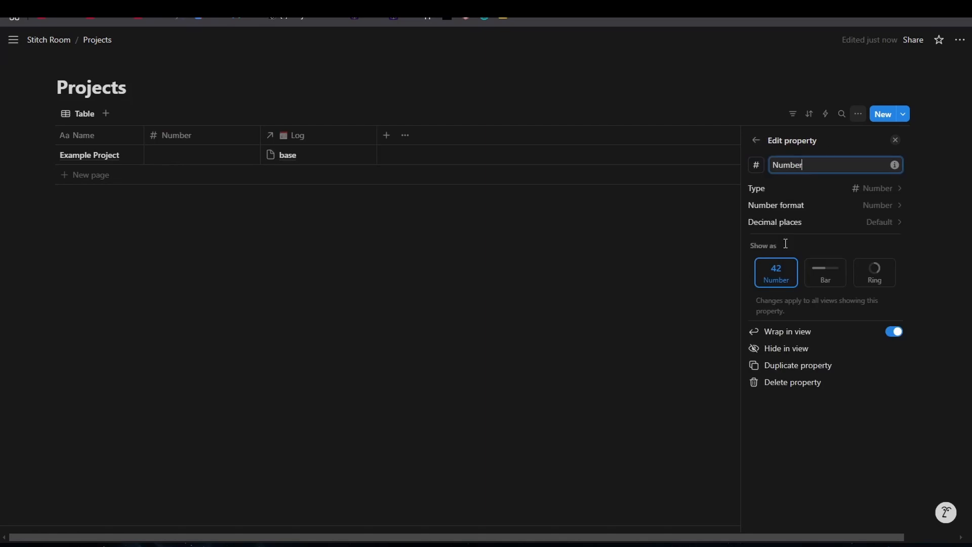
double_click(795, 167)
type("Total")
left_click(558, 261)
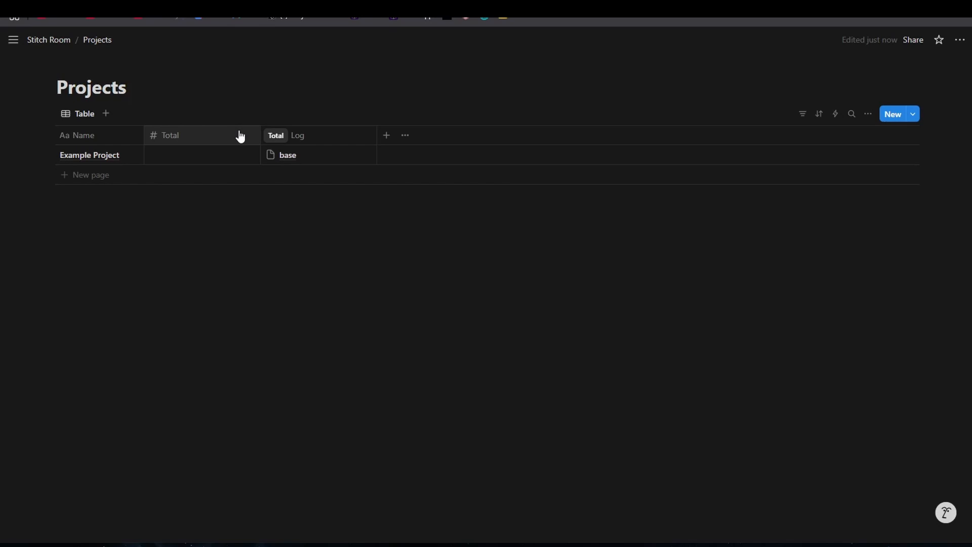
Step: Set the Total of Example Project to 24500
left_click(215, 151)
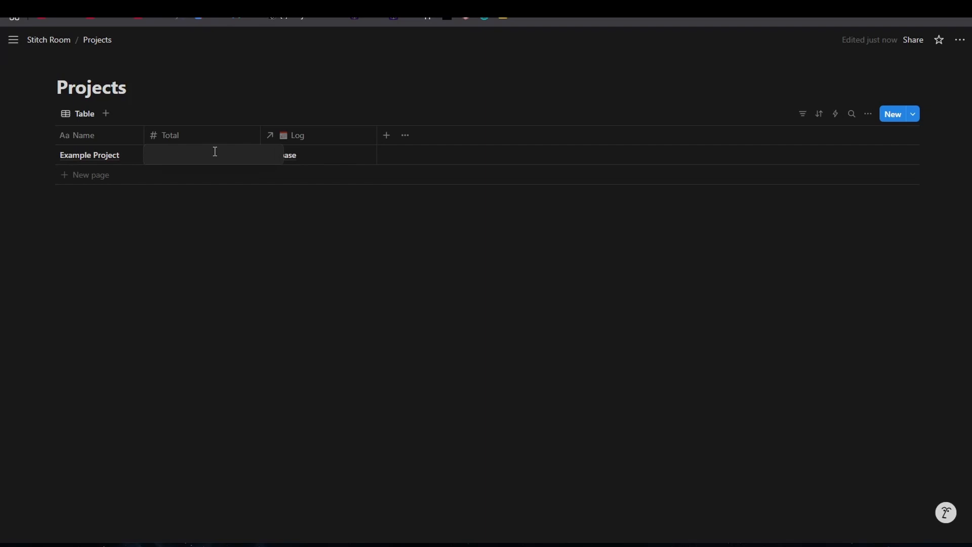
type("24500")
key("Return")
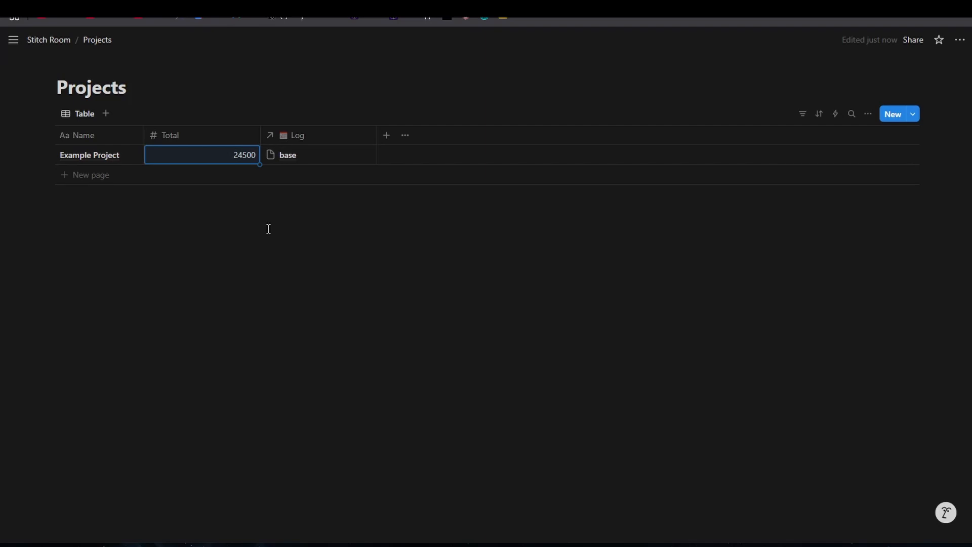
left_click(269, 228)
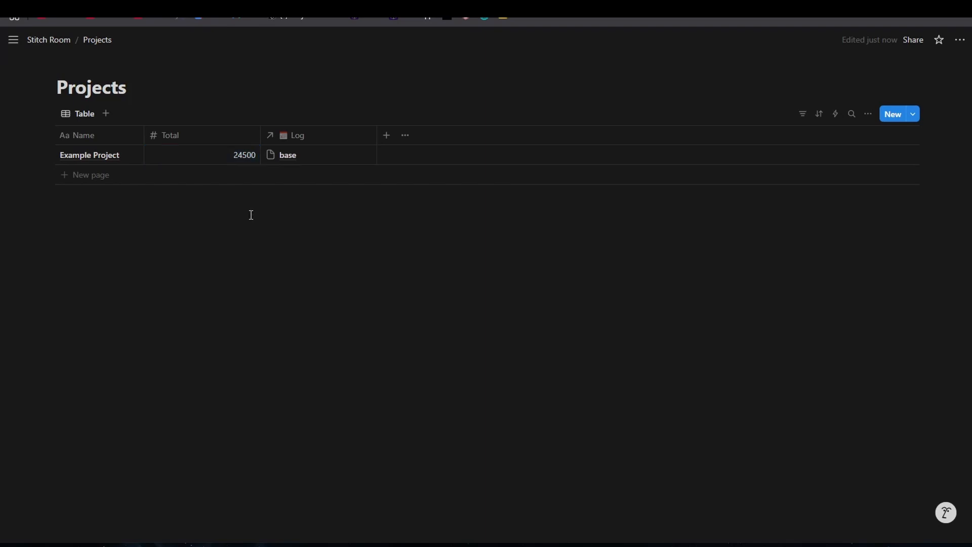
Step: Move the Total column after the Log column in the Projects table and narrow it to about two thirds of its width
left_click_drag(207, 139, 363, 159)
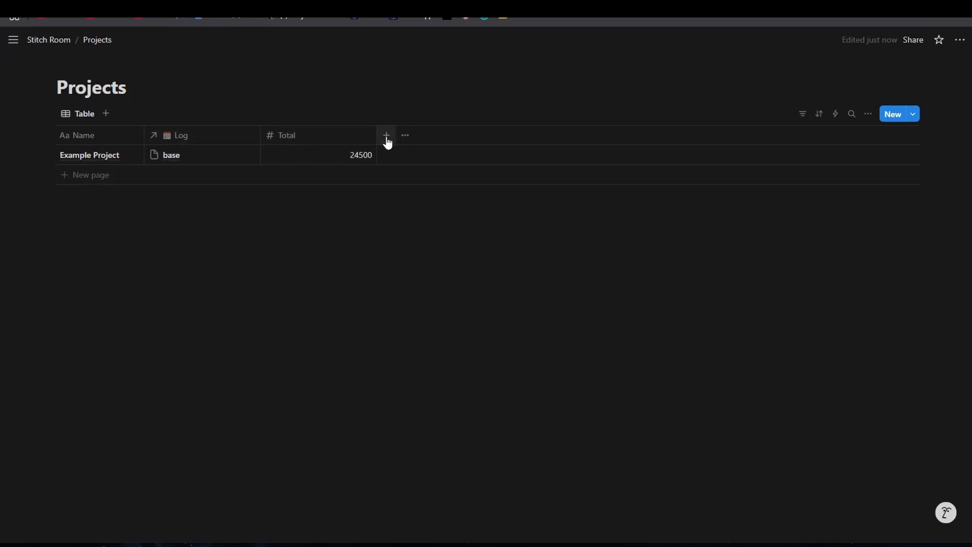
left_click_drag(376, 135, 334, 134)
Step: Add a Rollup property to the Projects table and set its relation to Log
left_click(344, 140)
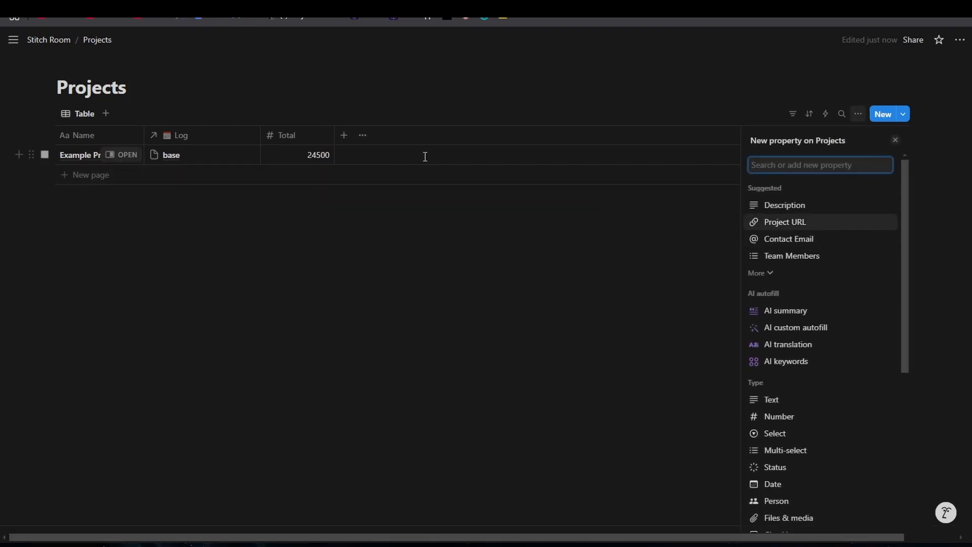
type("ro")
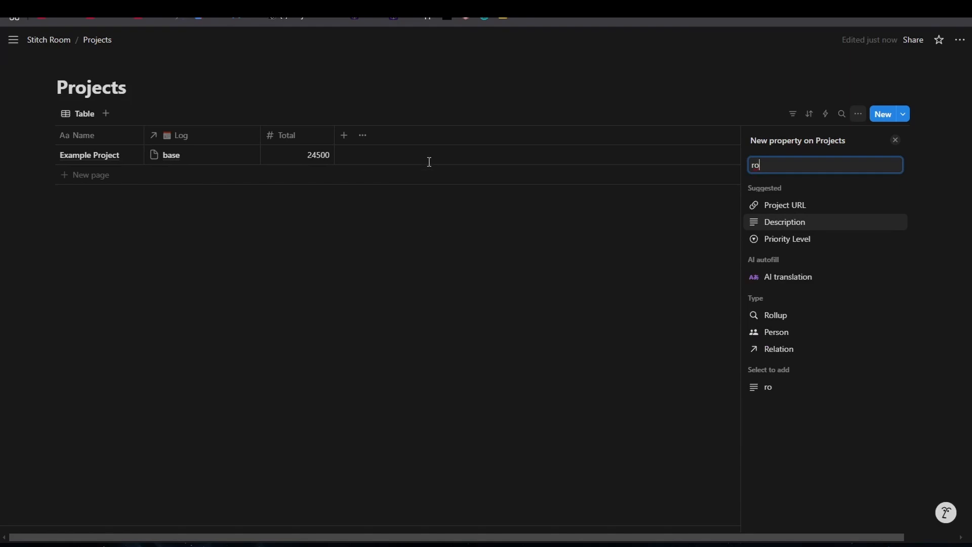
left_click(795, 318)
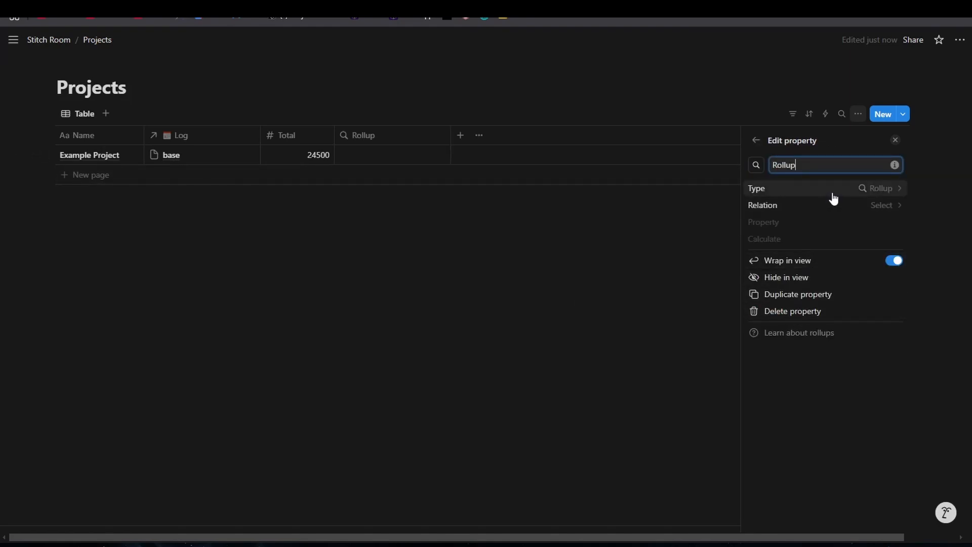
left_click(813, 208)
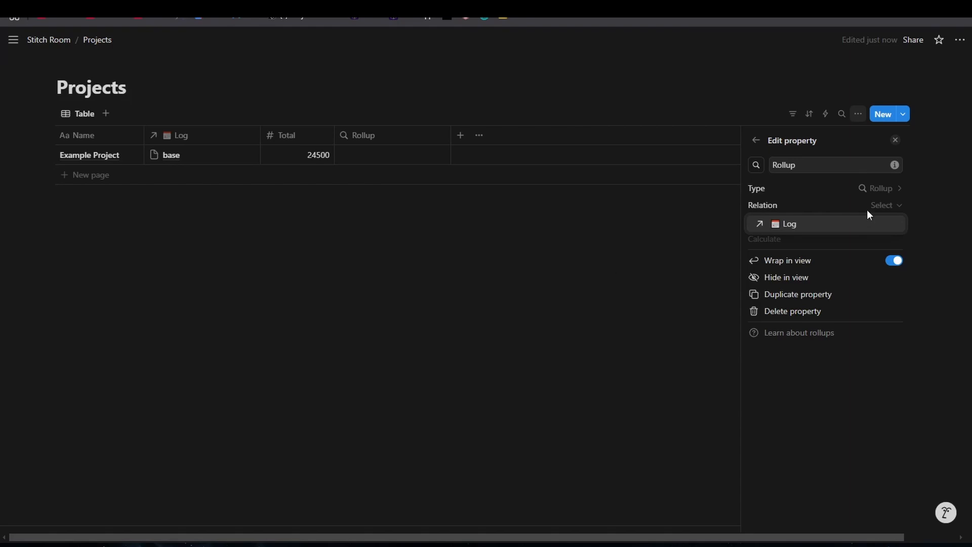
left_click(812, 226)
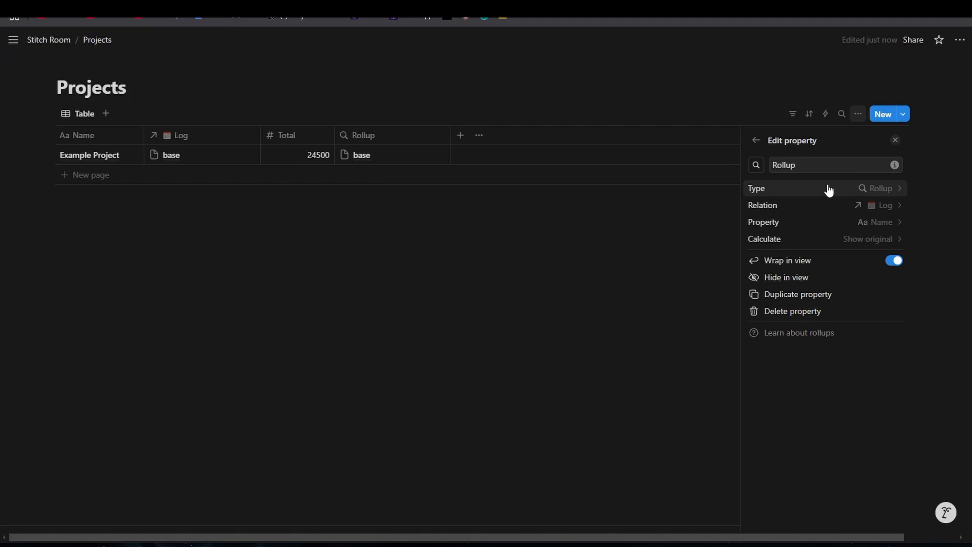
Step: Make the rollup use the Log's Total property and calculate its Max
left_click(813, 223)
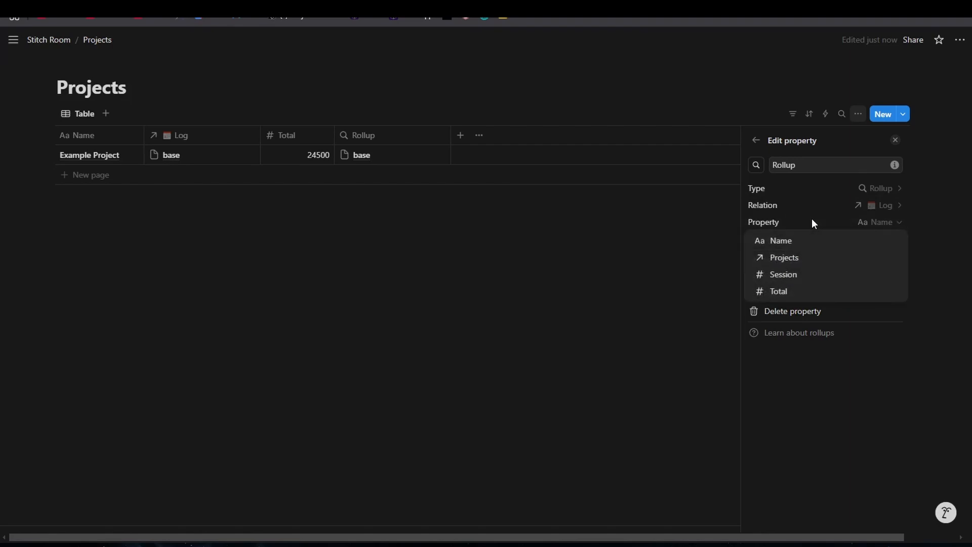
left_click(796, 293)
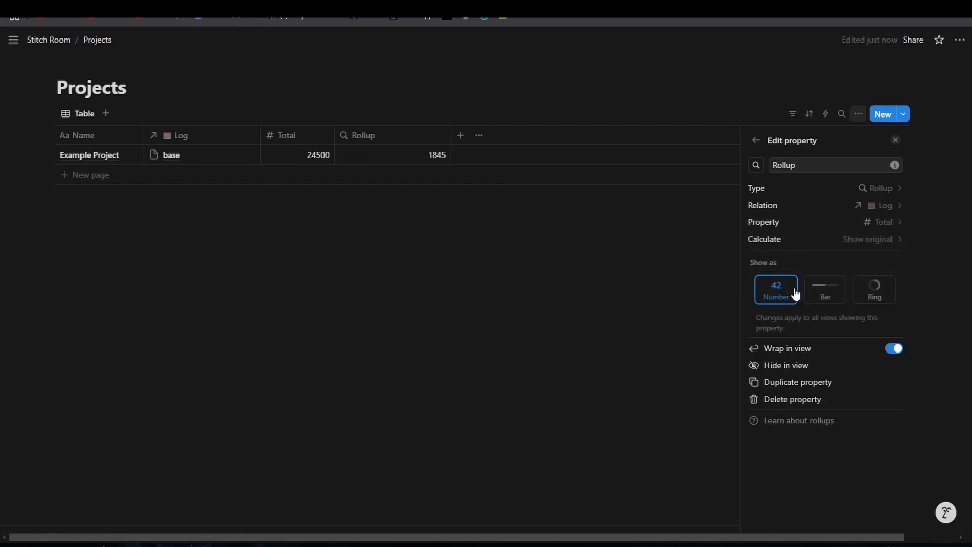
left_click(805, 241)
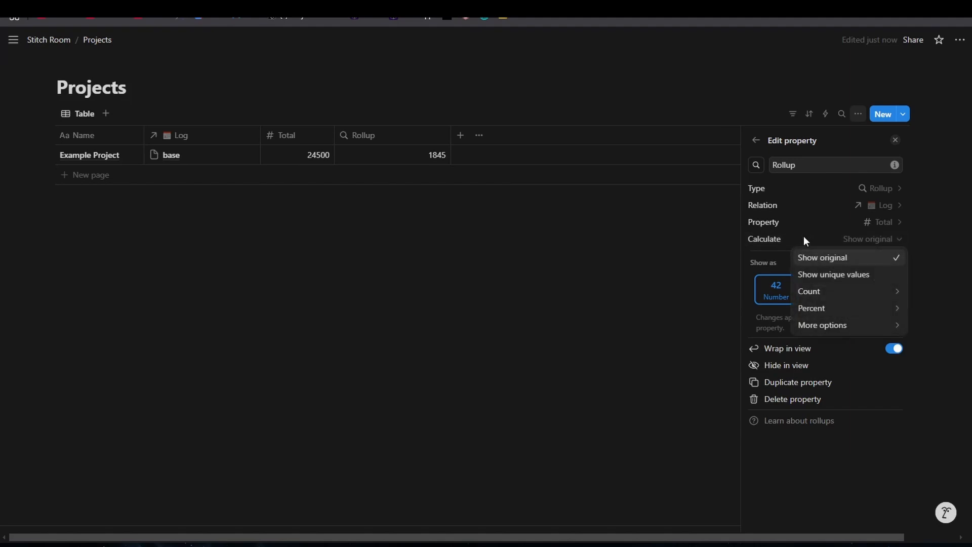
mouse_move(814, 328)
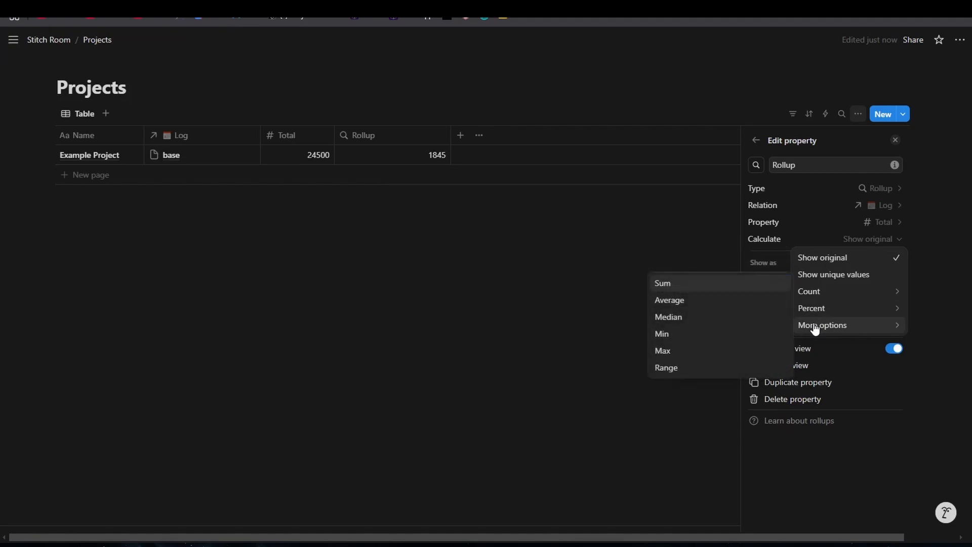
left_click(727, 351)
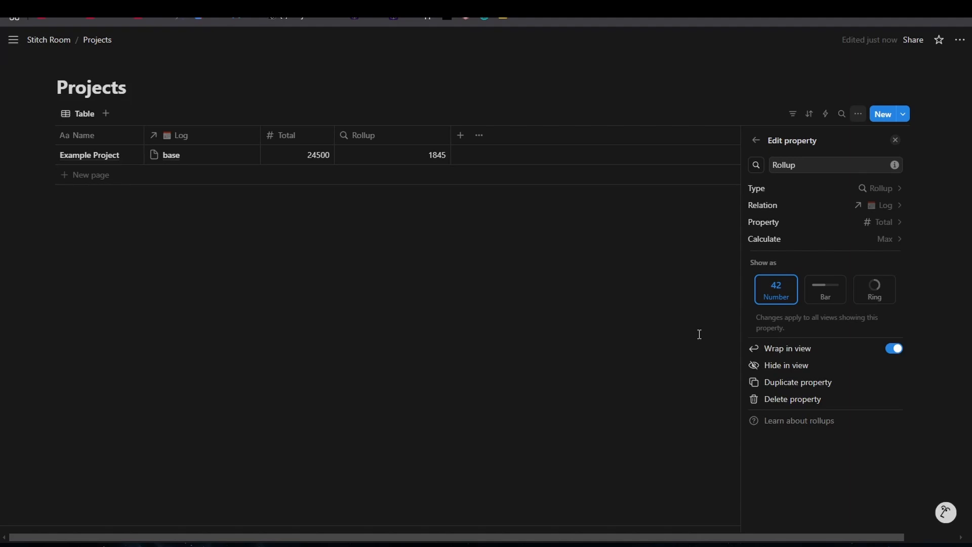
Step: Rename the rollup property "Done" and give it the number sign (#) icon
double_click(789, 165)
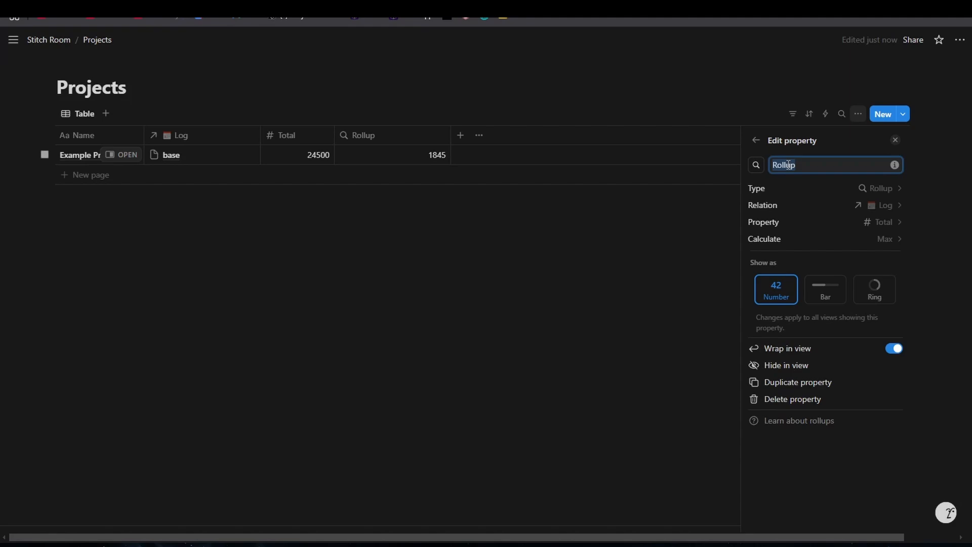
type("Done")
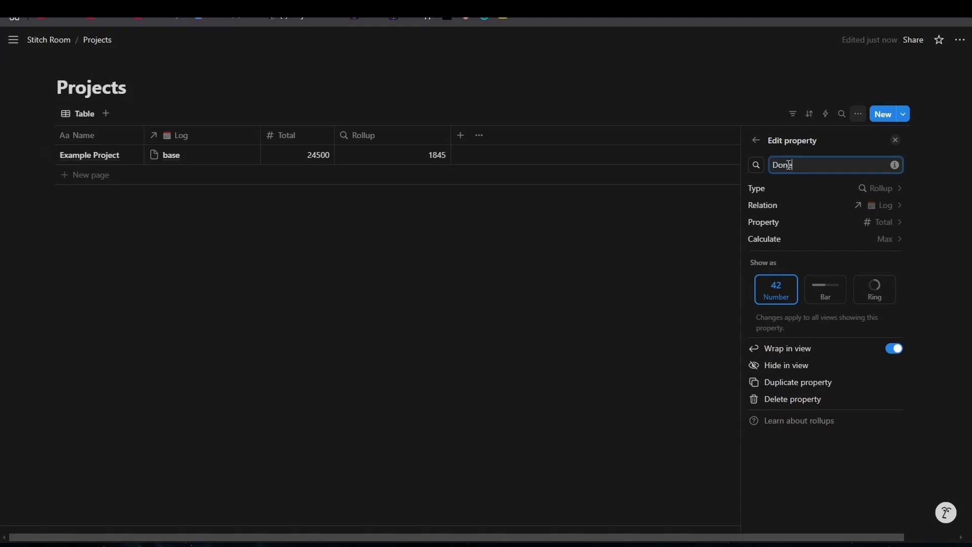
left_click(754, 165)
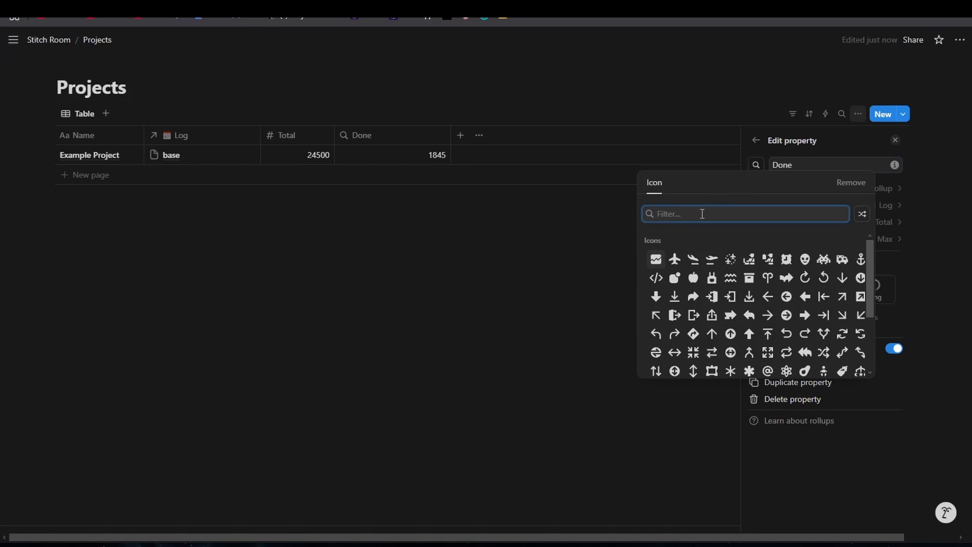
type("nu")
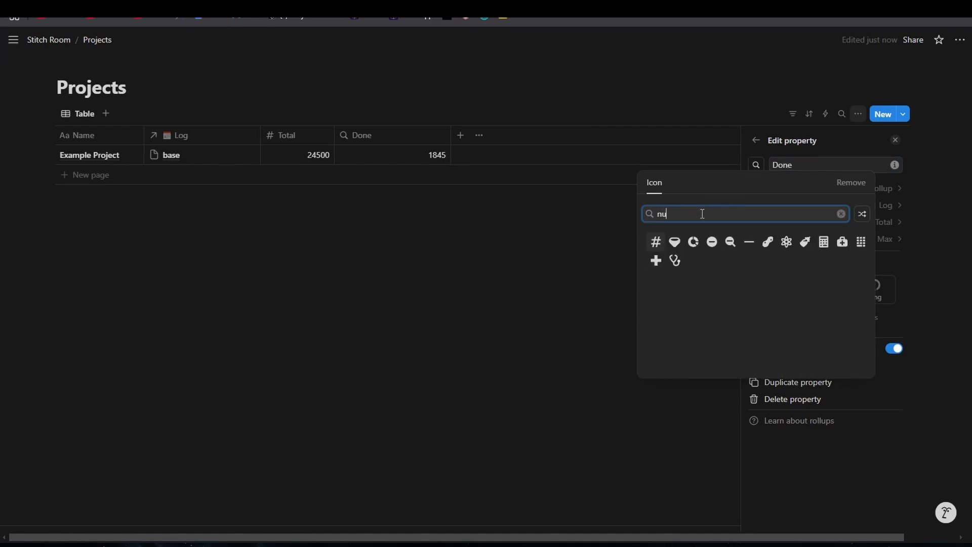
left_click(661, 252)
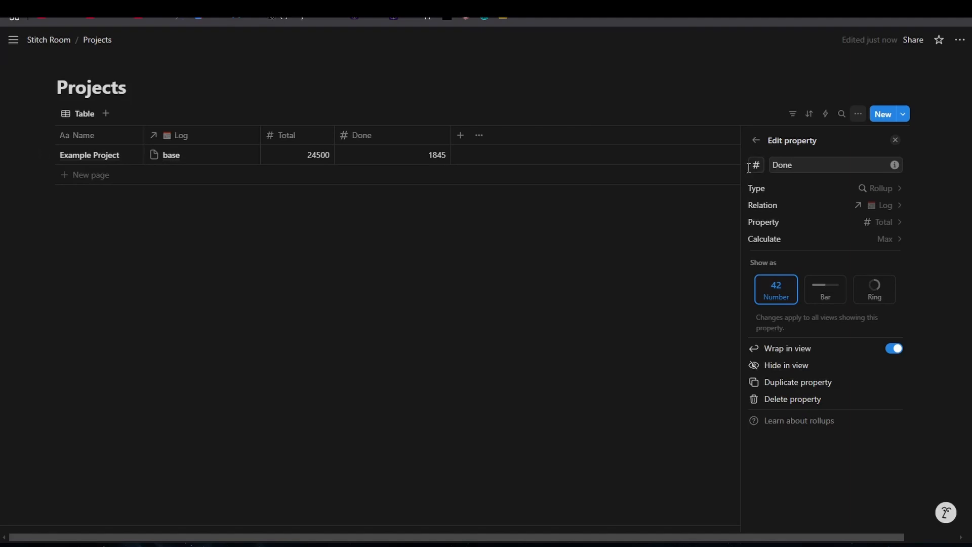
Step: Move the Done column before Total, narrow Done to about three fifths of its width, and narrow Total slightly
left_click_drag(382, 138, 305, 137)
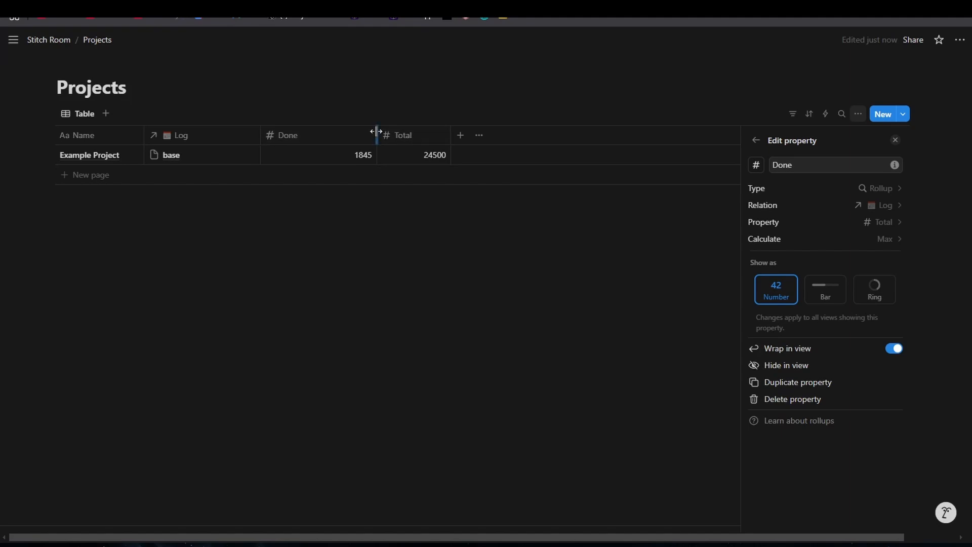
left_click_drag(376, 136, 330, 135)
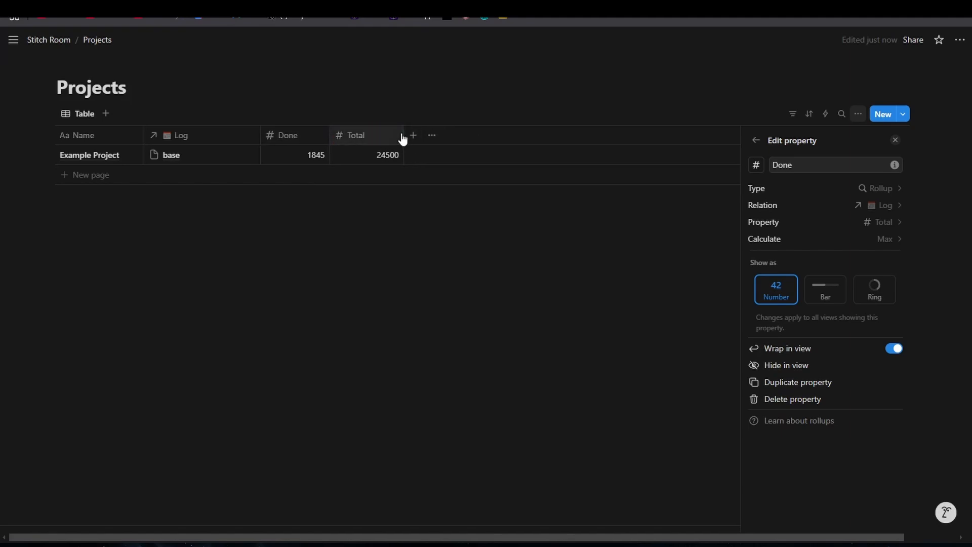
left_click_drag(403, 134, 394, 135)
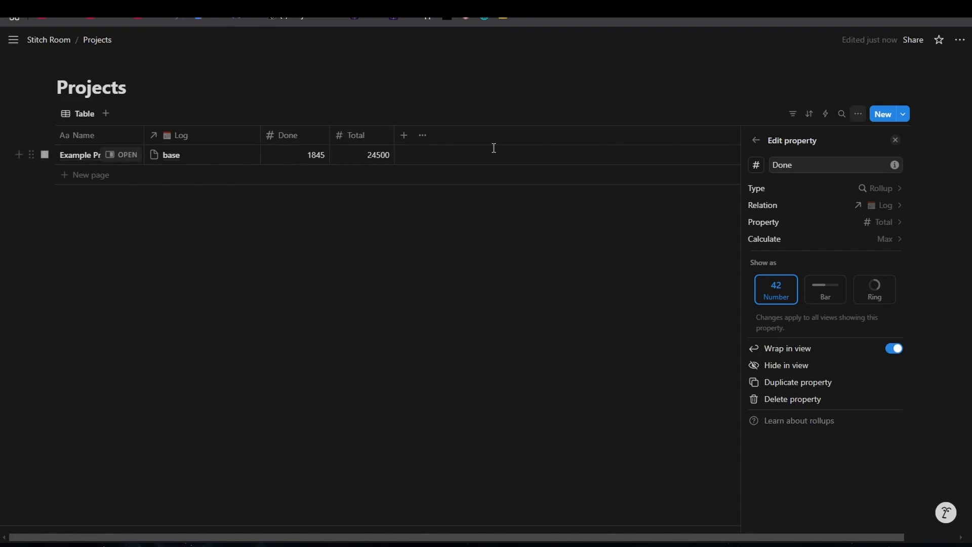
Step: Close the Done property settings and start adding another property to the Projects table
key("Escape")
left_click(404, 135)
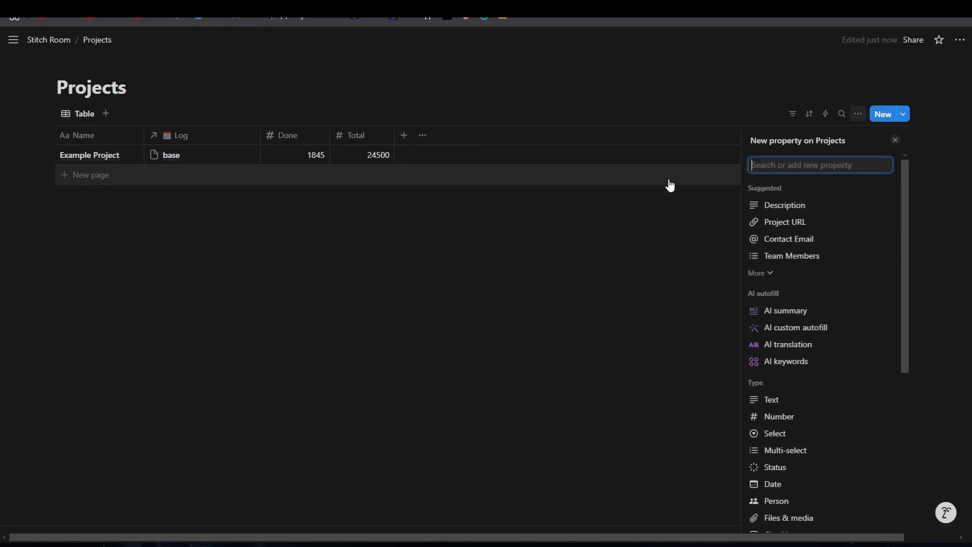
type("Avg")
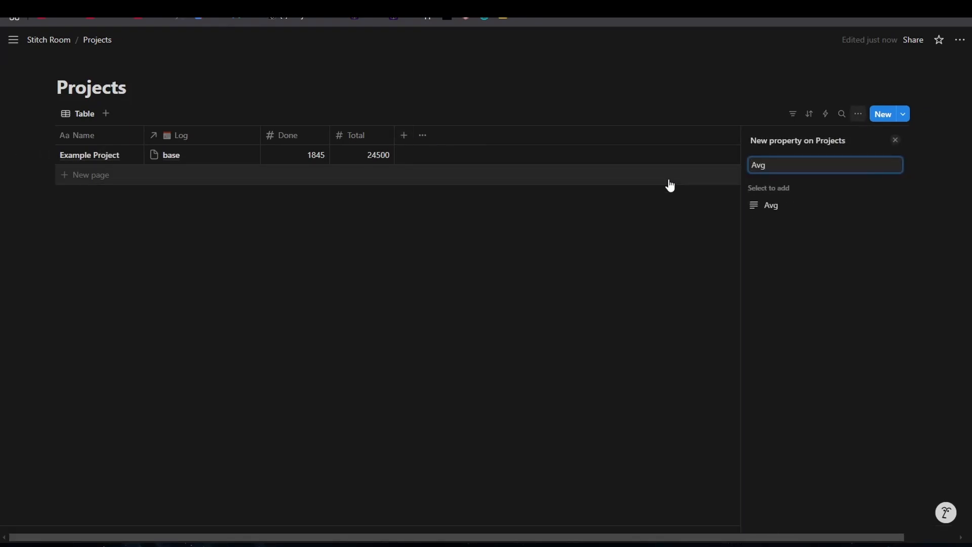
key("BackSpace")
key("BackSpace")
key("BackSpace")
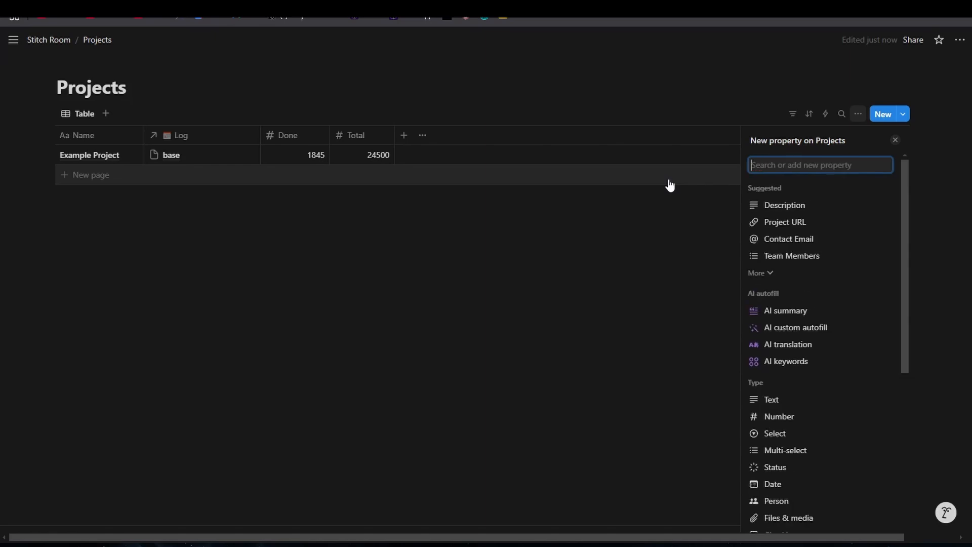
type("nu")
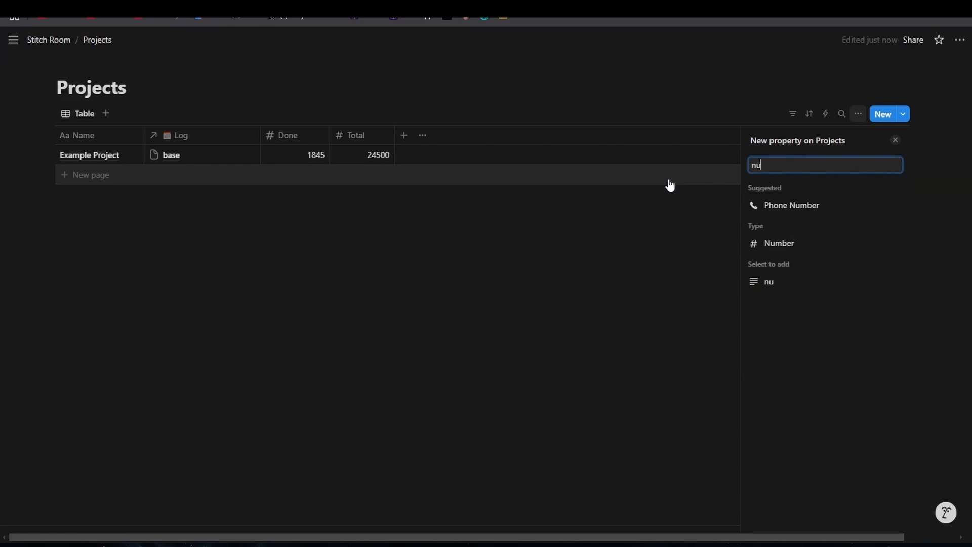
key("BackSpace")
key("BackSpace")
type("fo")
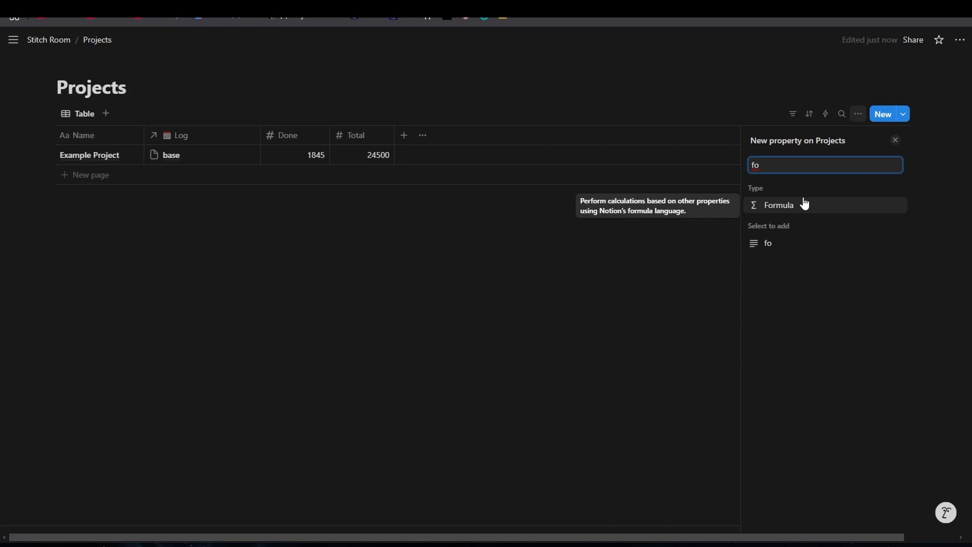
key("BackSpace")
key("BackSpace")
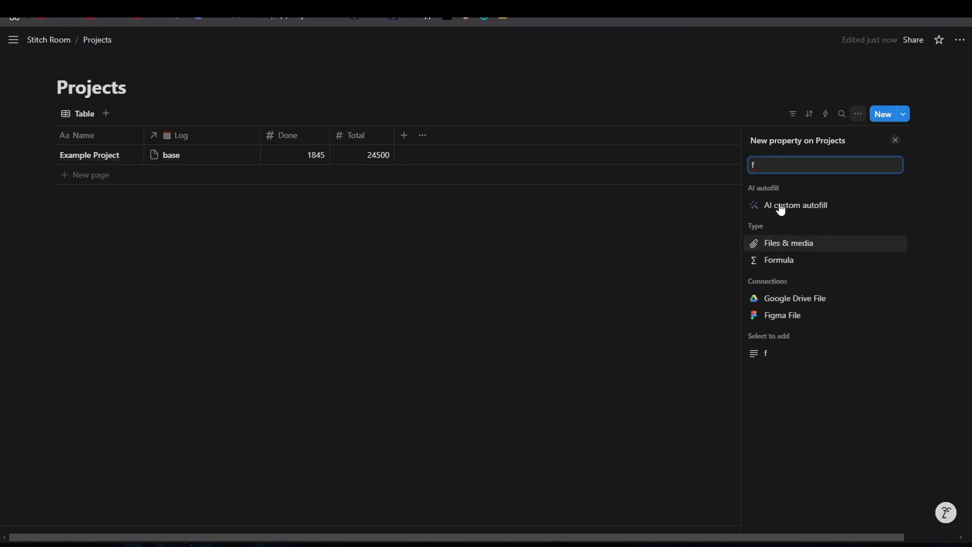
Step: Choose Formula as the new property's type in the Projects table and name it "Avg"
scroll(810, 319, "down", 3)
scroll(812, 263, "down", 1)
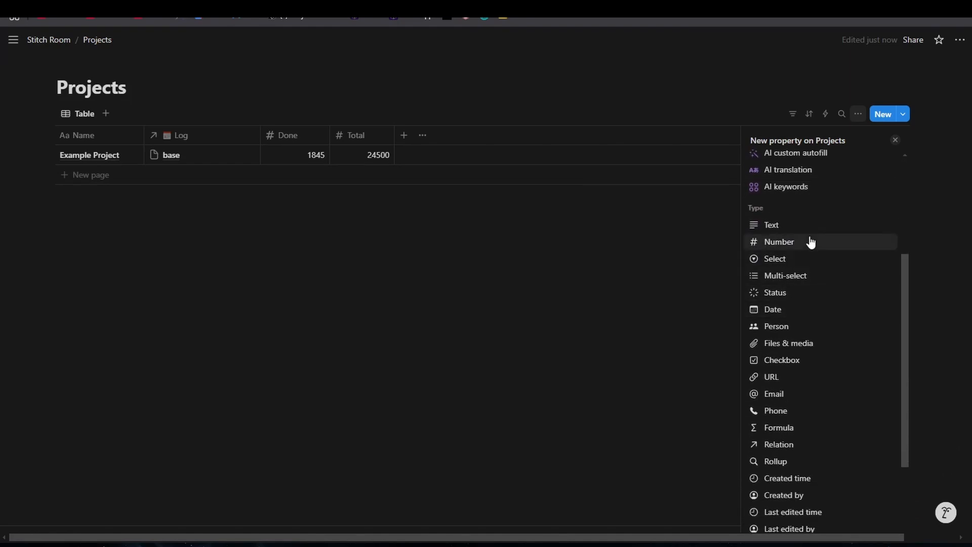
scroll(810, 395, "down", 2)
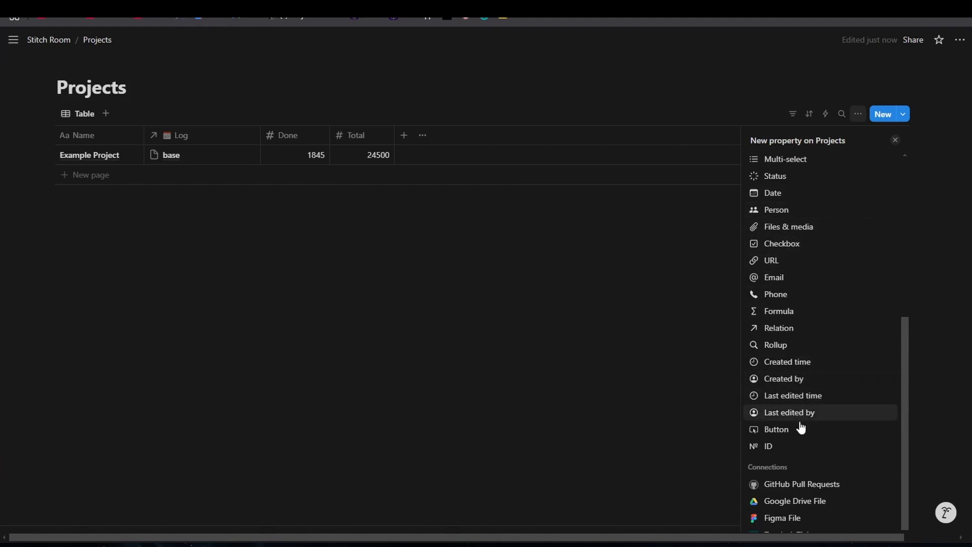
scroll(803, 415, "up", 1)
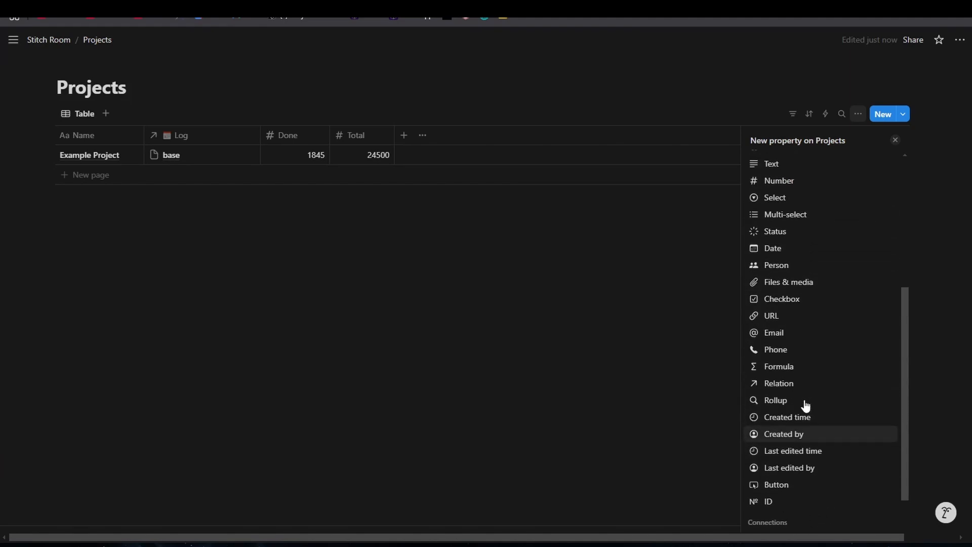
left_click(796, 379)
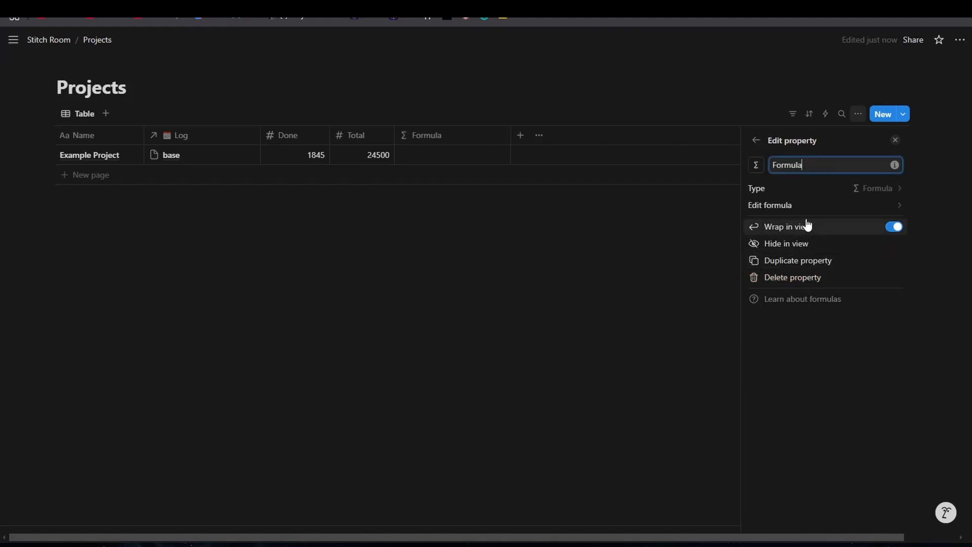
double_click(789, 166)
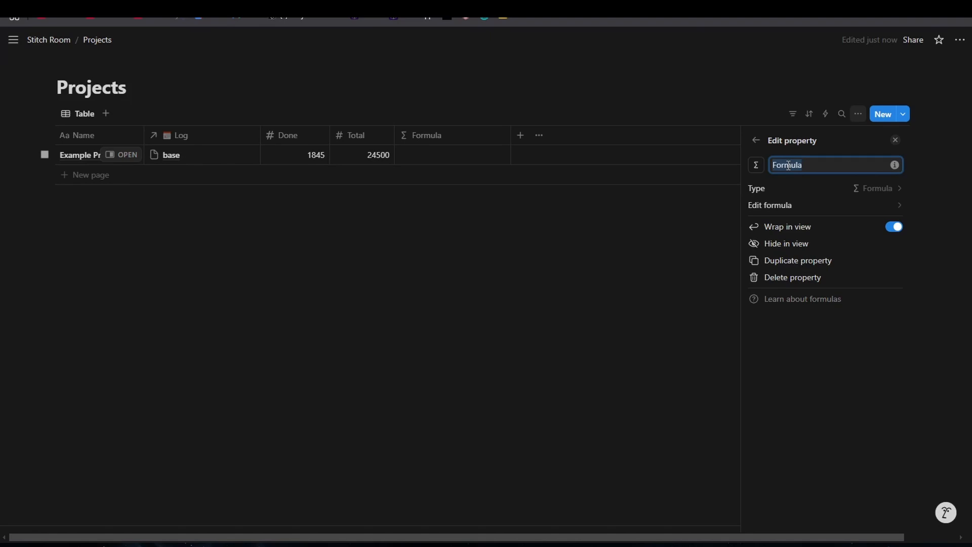
type("Avg")
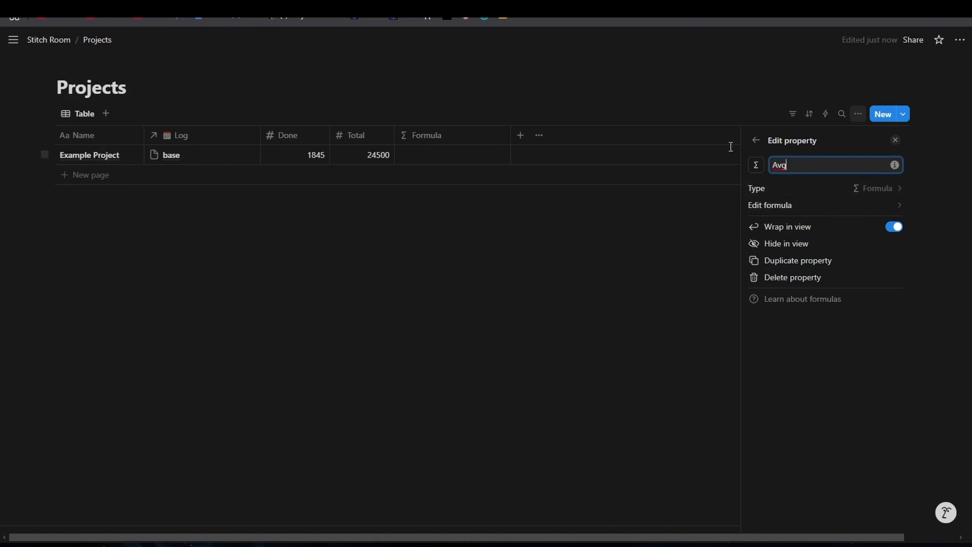
Step: Give the Avg property the code (</>) icon and narrow its column to about two thirds of its width
left_click(756, 166)
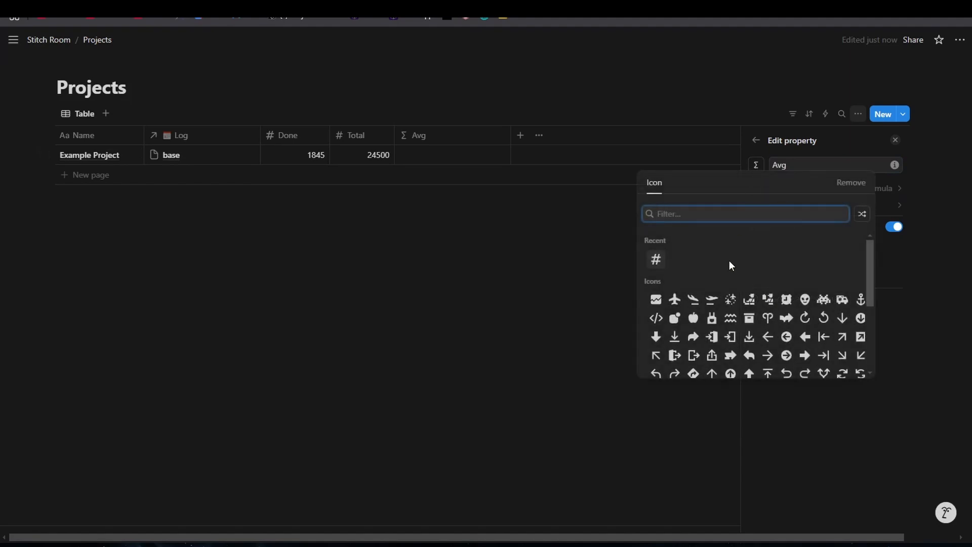
left_click(657, 319)
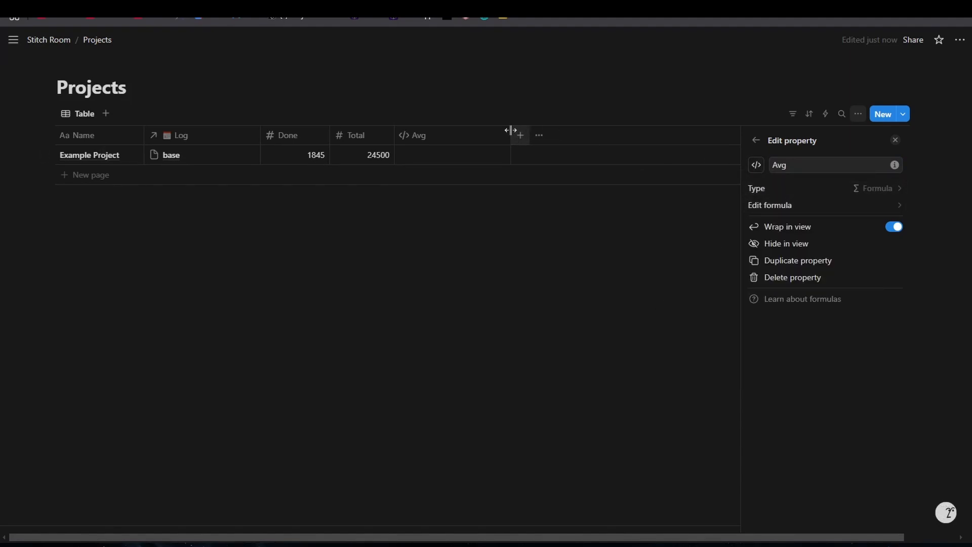
left_click_drag(508, 134, 471, 132)
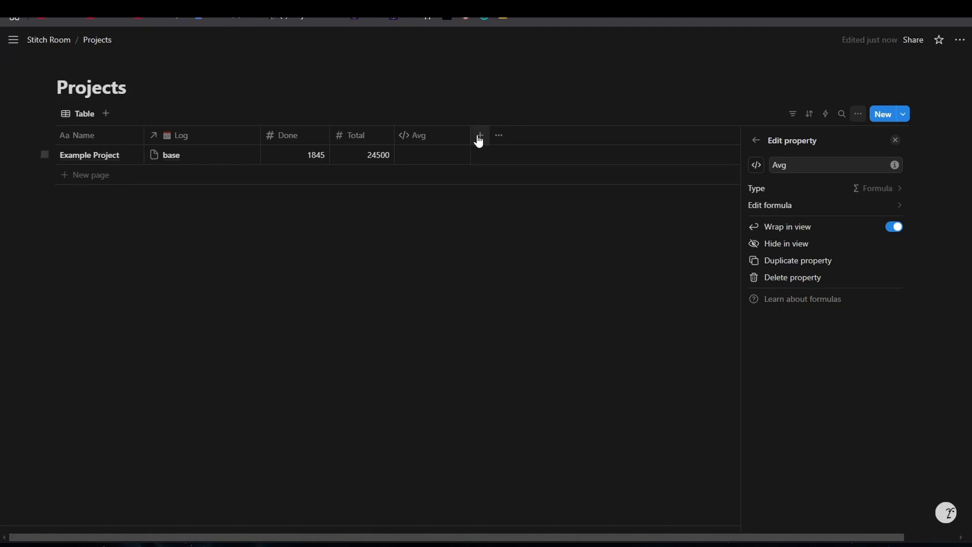
key("Escape")
Step: Add the suggested Start Date property to the Projects table and narrow its column to about five sixths of its width
left_click(479, 136)
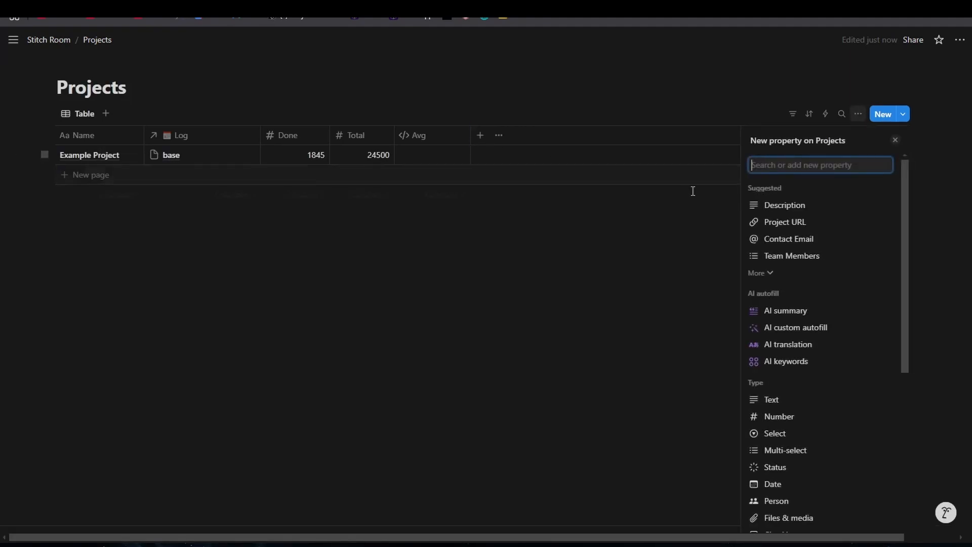
type("da")
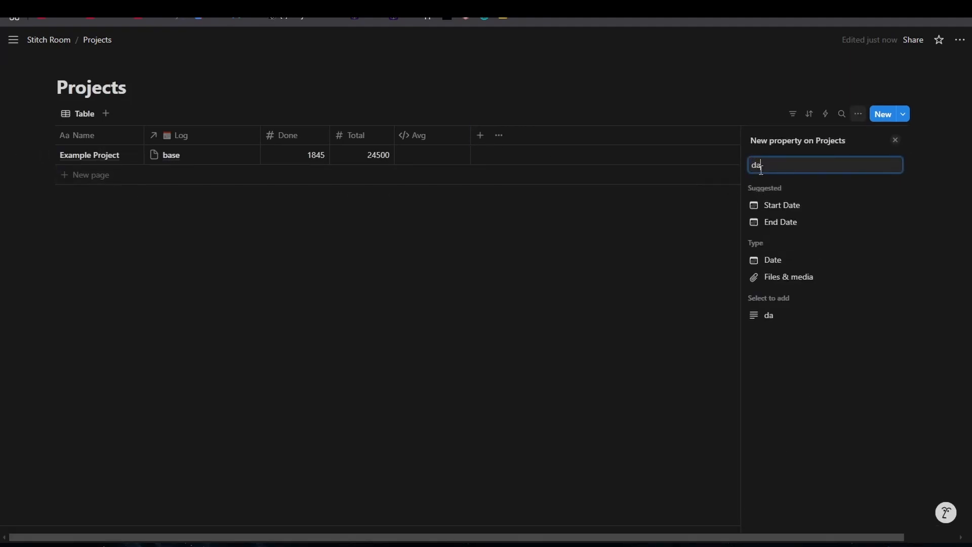
left_click(794, 203)
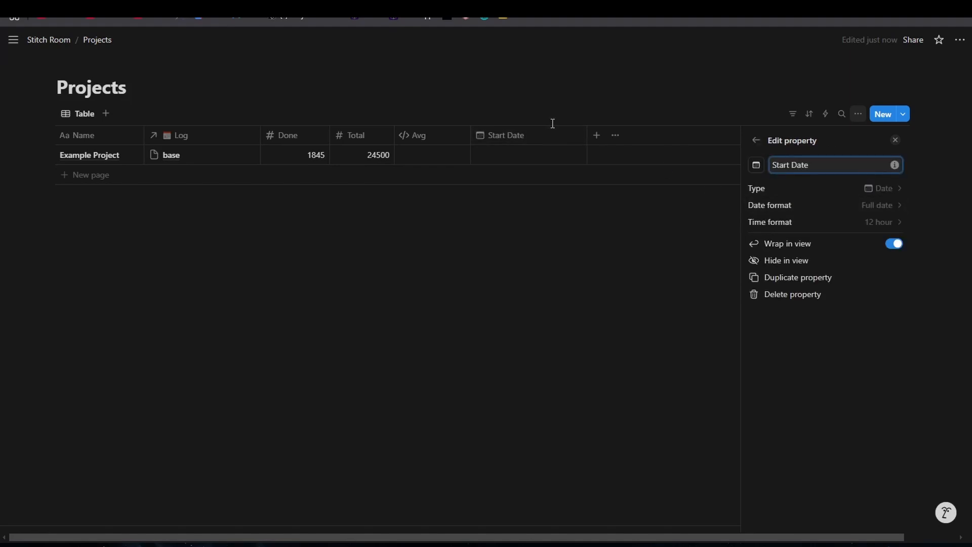
left_click_drag(585, 133, 568, 135)
Step: Add a Date property named "Finish" to the Projects table and narrow its column to about three quarters of its width
left_click(580, 136)
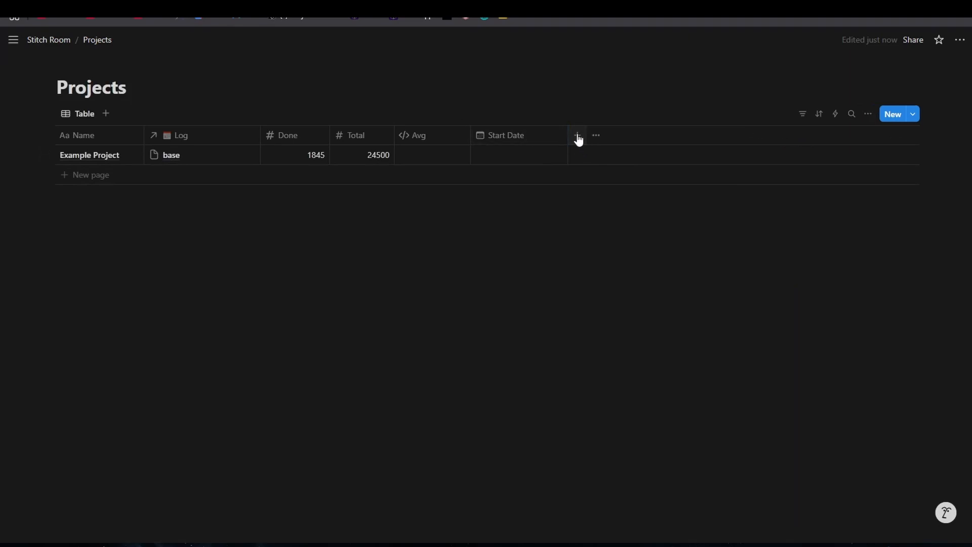
left_click(578, 137)
type("da")
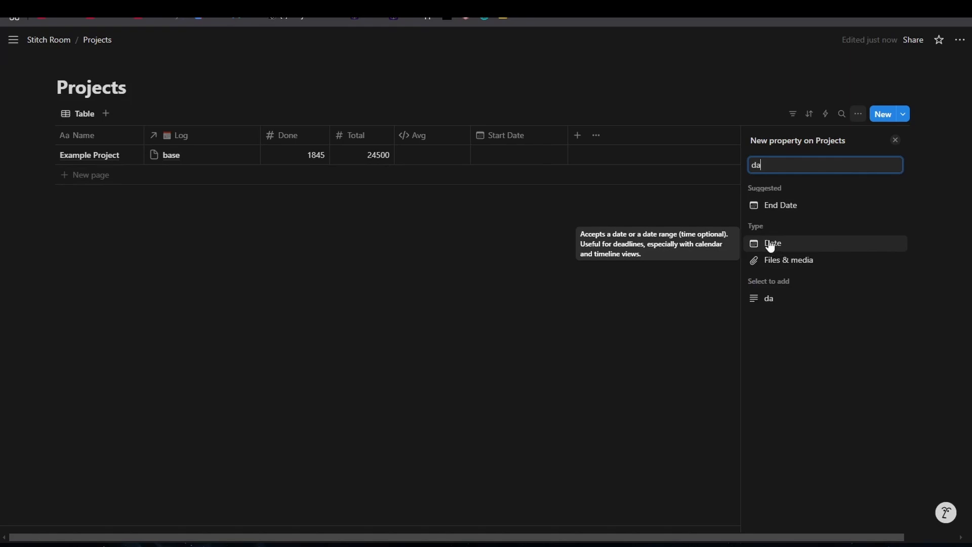
left_click(793, 247)
double_click(784, 163)
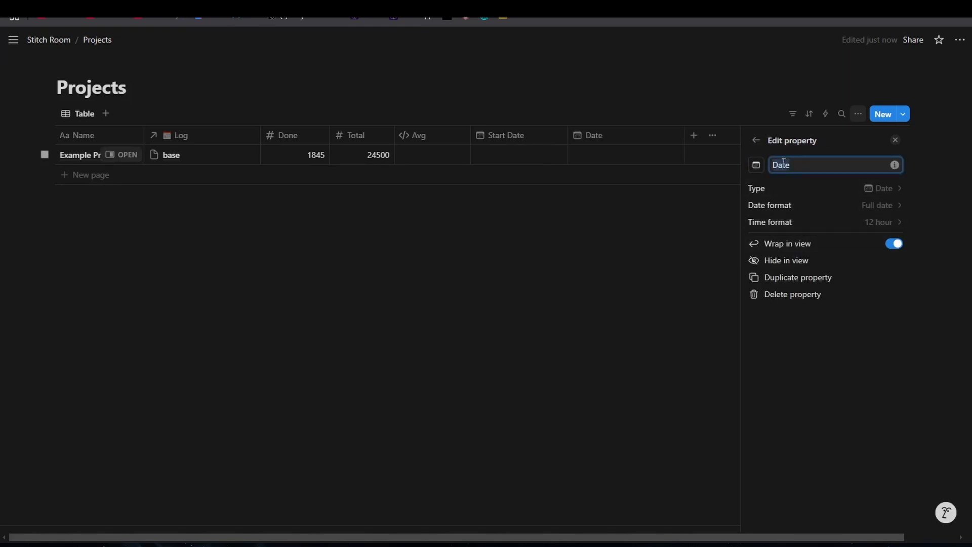
type("Finish")
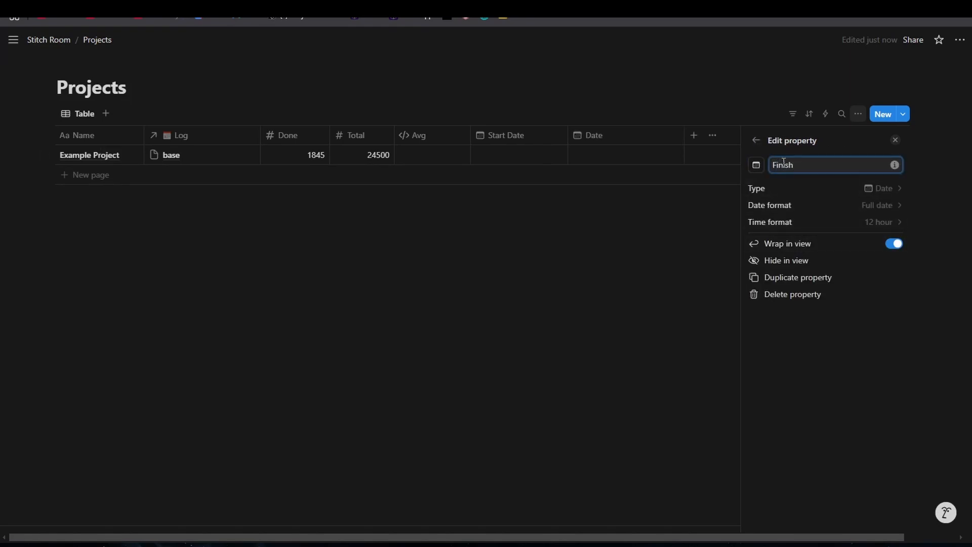
left_click(683, 208)
left_click_drag(683, 132, 657, 129)
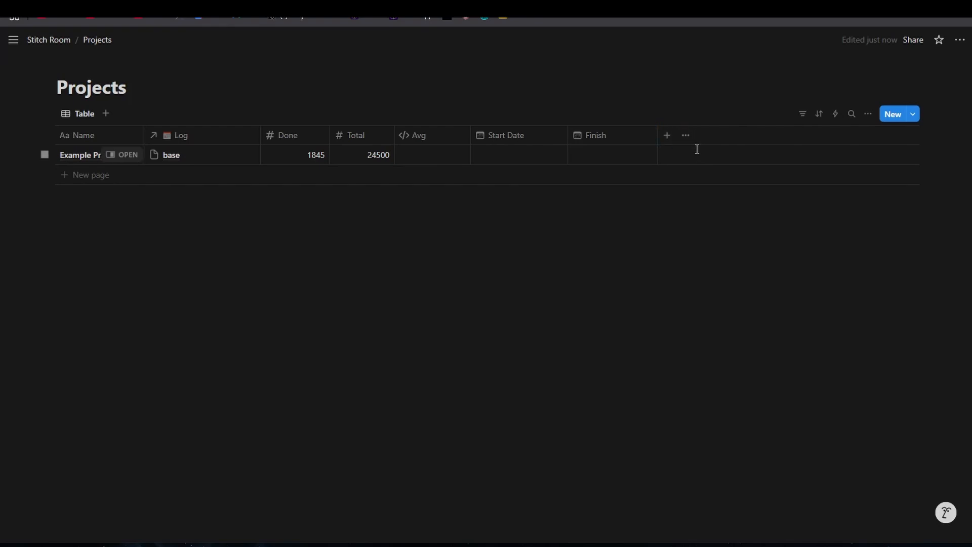
Step: Add a Formula property named "Aprox" to the Projects table
left_click(667, 138)
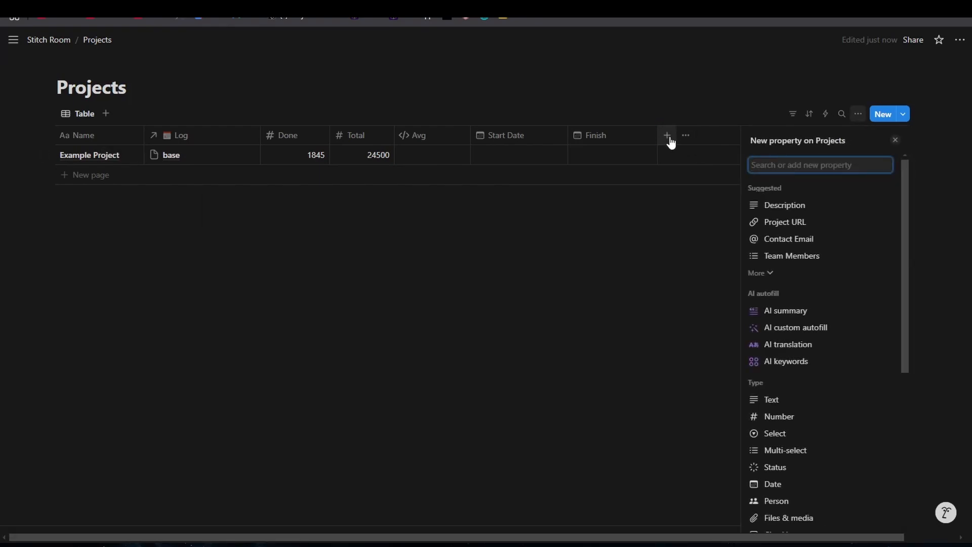
type("fo")
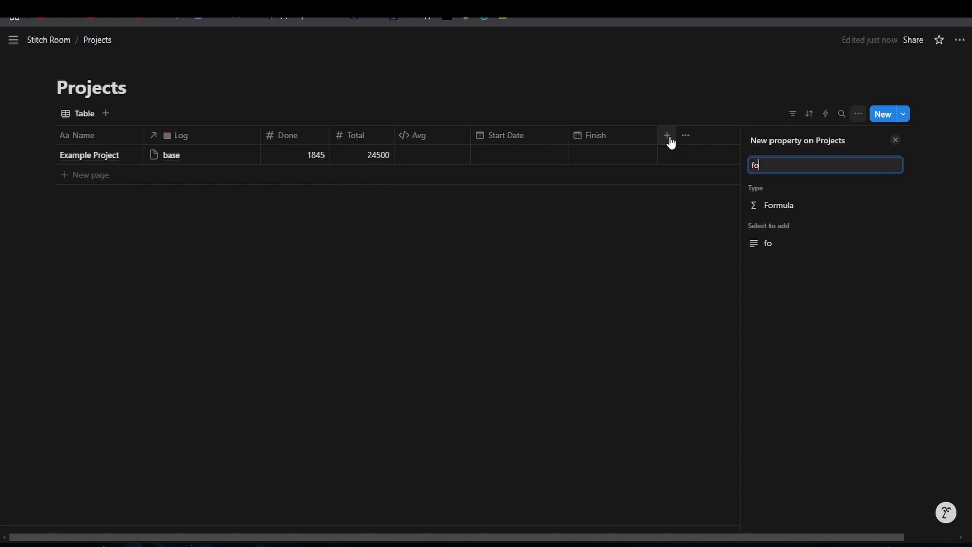
left_click(799, 208)
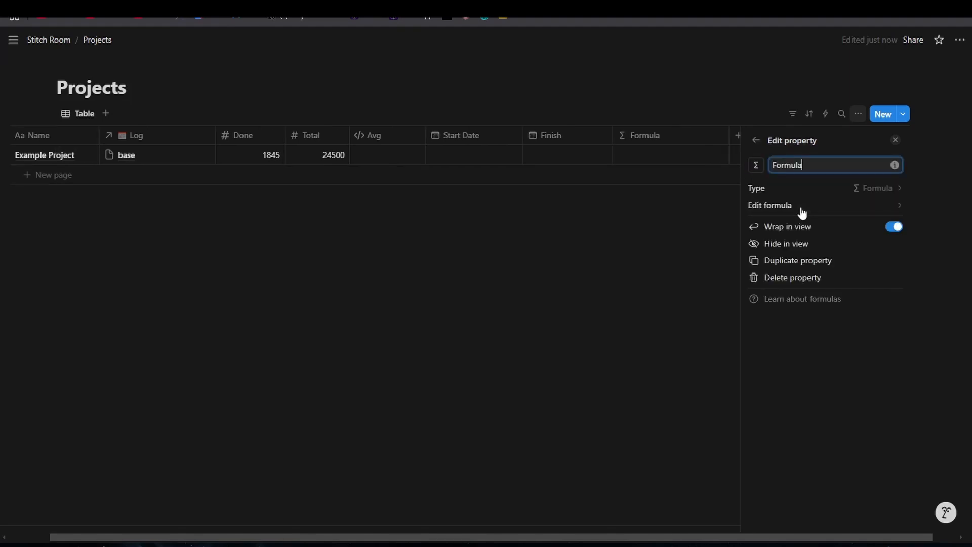
double_click(794, 163)
type("Aprox")
Step: Give the Aprox property the solid calendar icon, filtering icons by "cal", and narrow its column to about two thirds of its width
left_click(755, 165)
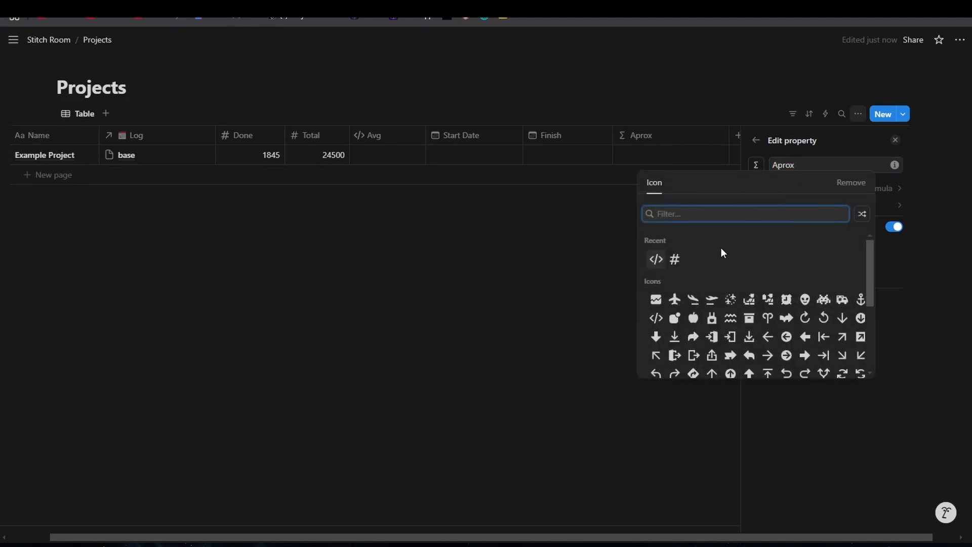
left_click(722, 222)
left_click(715, 217)
type("cal")
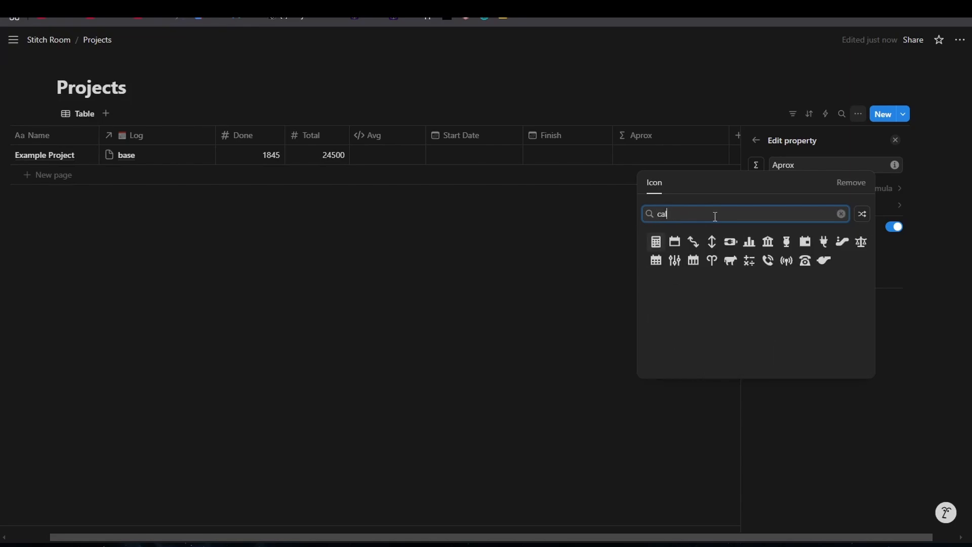
left_click(807, 246)
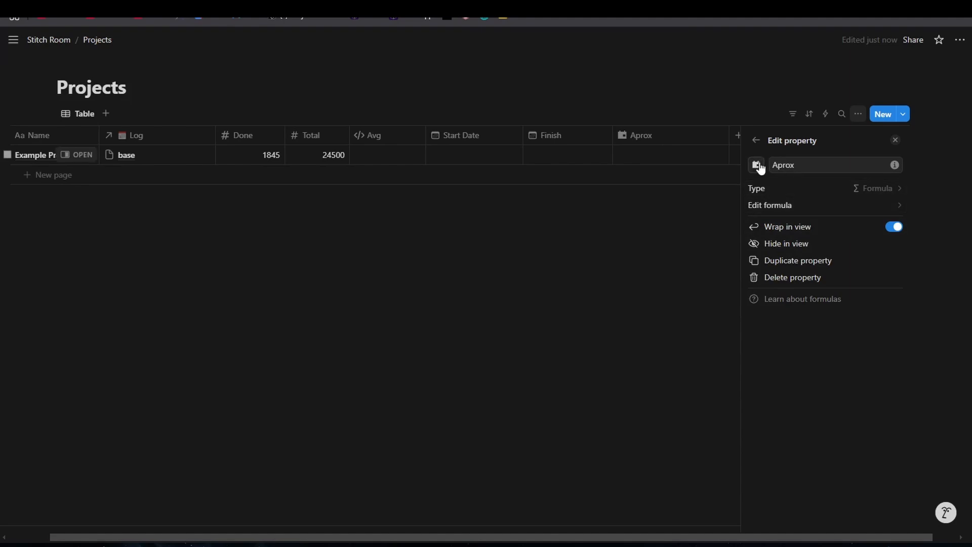
left_click(707, 222)
left_click_drag(773, 133, 730, 128)
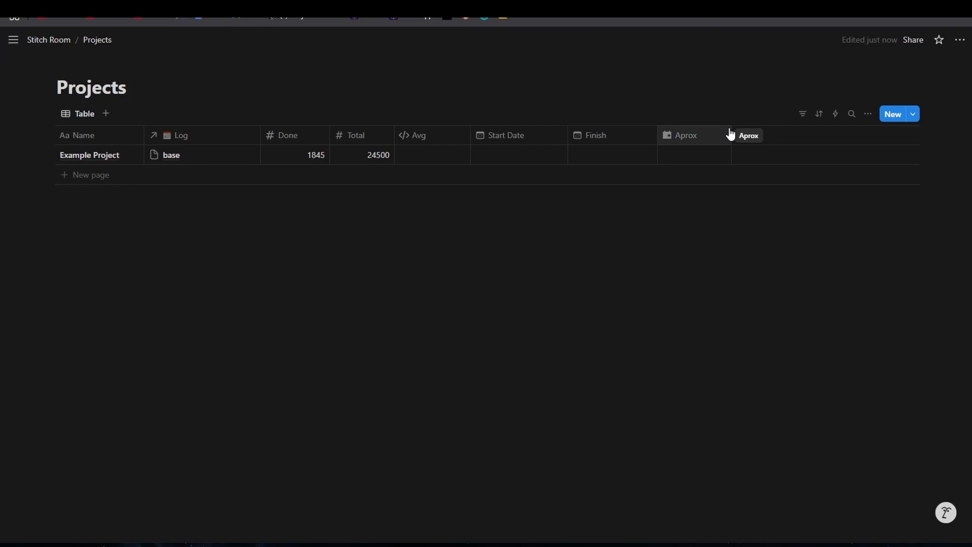
Step: Add another Formula property to the Projects table and name it "Remain"
left_click(740, 136)
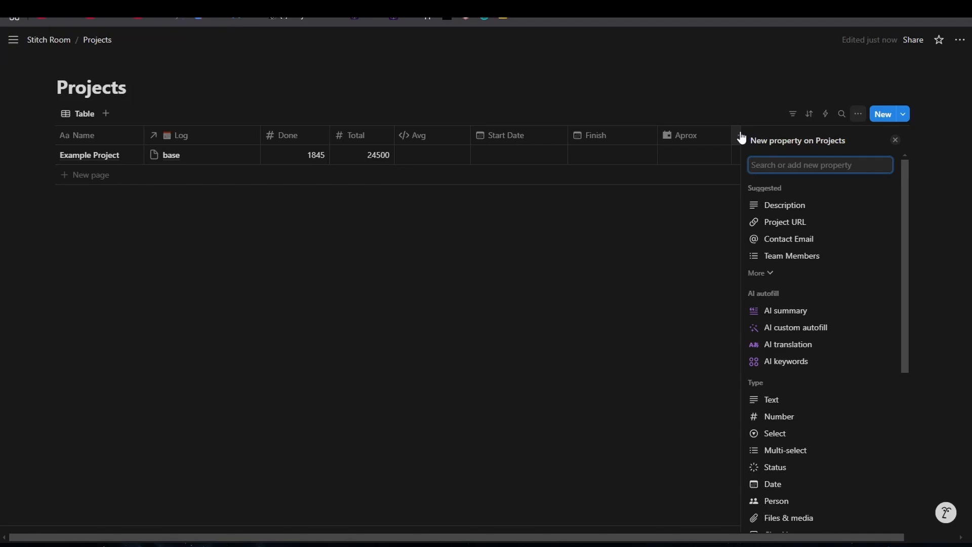
type("fo")
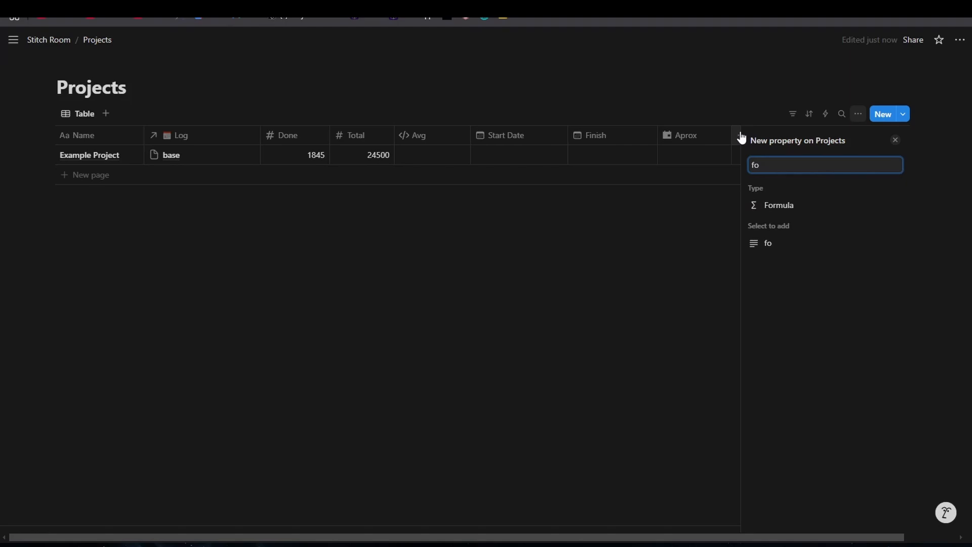
left_click(780, 206)
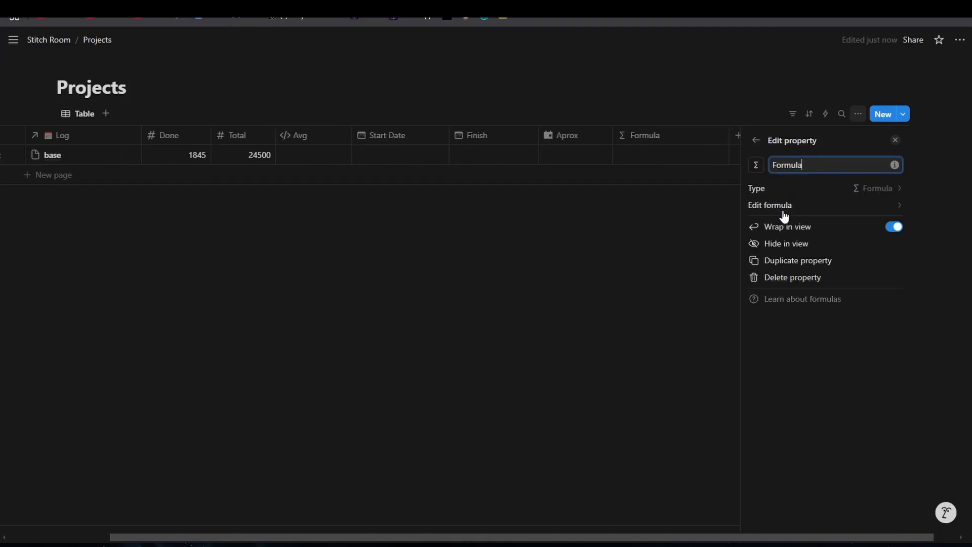
double_click(782, 164)
type("Remian")
key("BackSpace")
key("BackSpace")
key("BackSpace")
type("ain")
Step: Give the Remain property the pixel space-invader icon
left_click(757, 165)
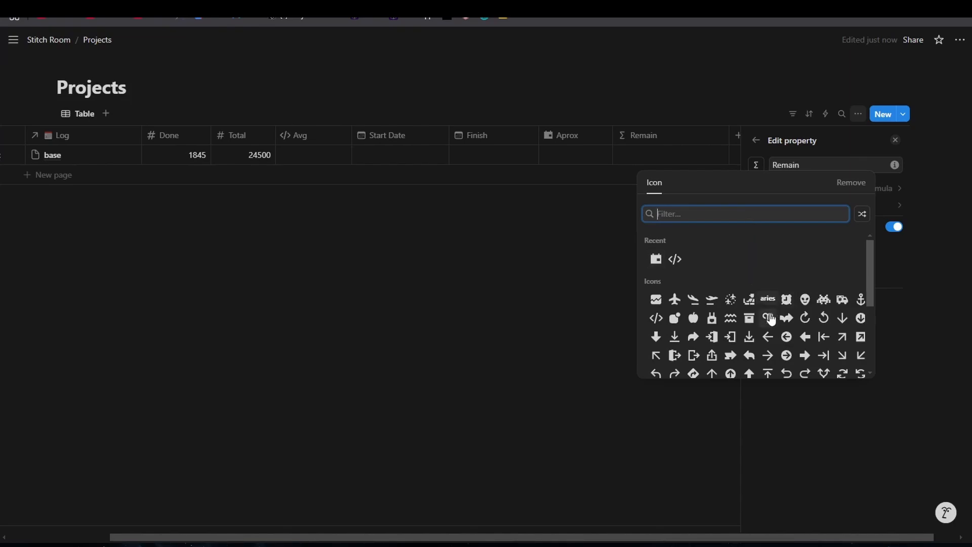
scroll(825, 322, "down", 1)
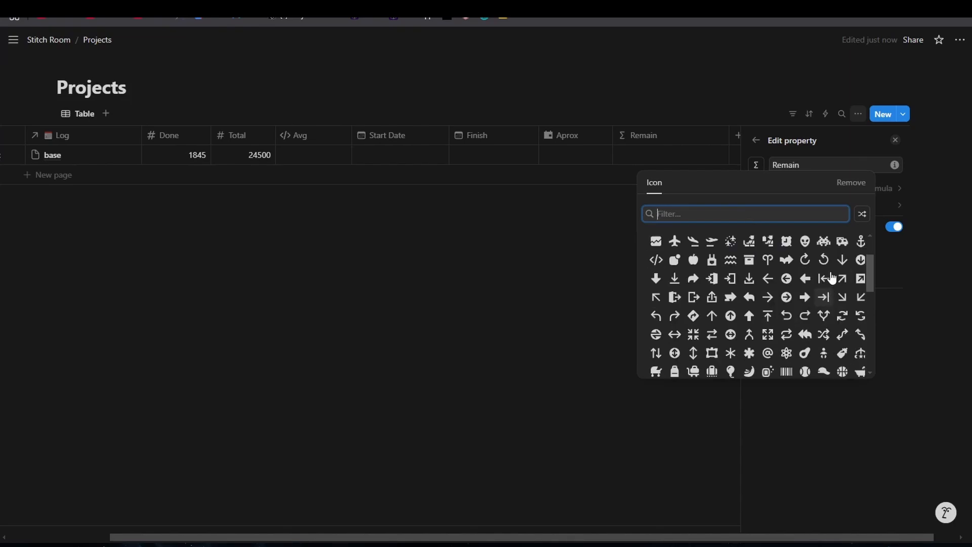
left_click(824, 248)
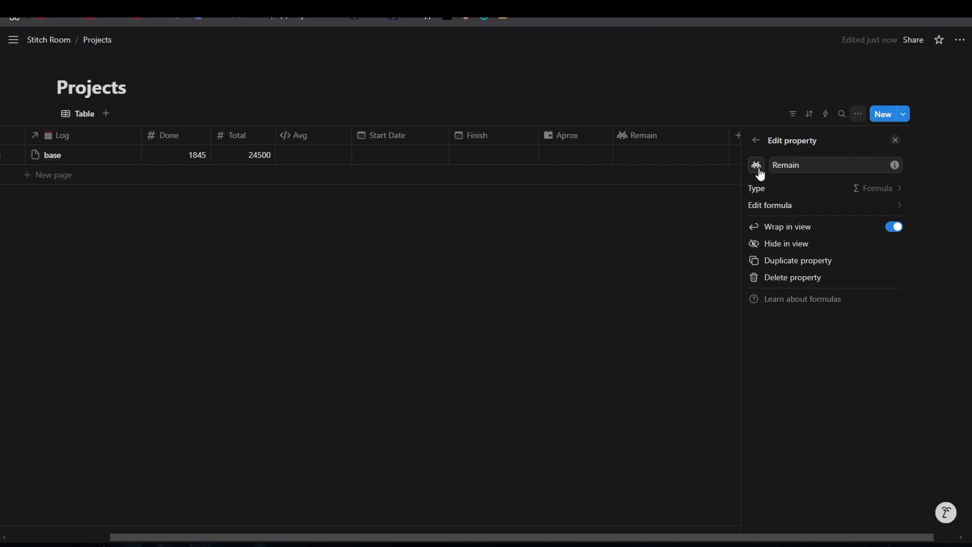
Step: Set the Remain formula to Total - Done and save it
left_click(786, 210)
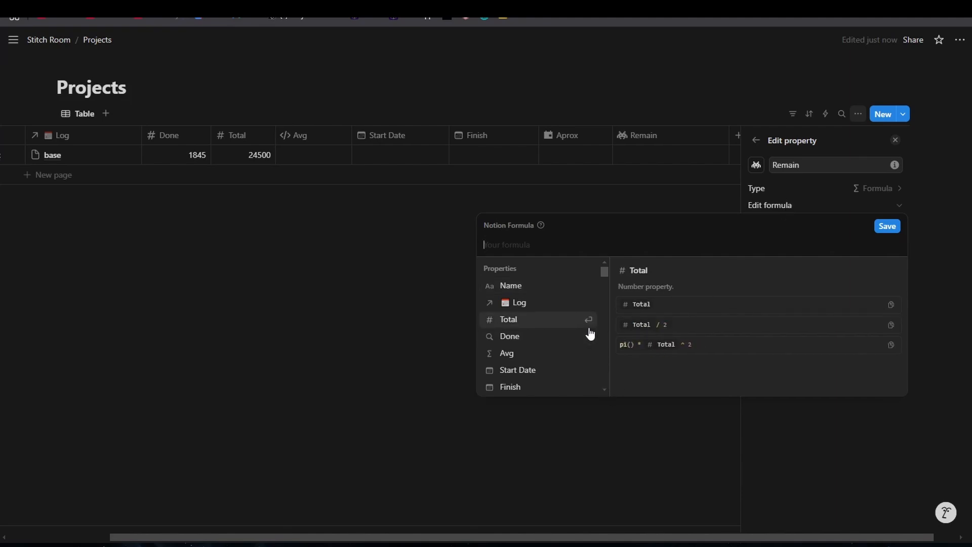
left_click(513, 323)
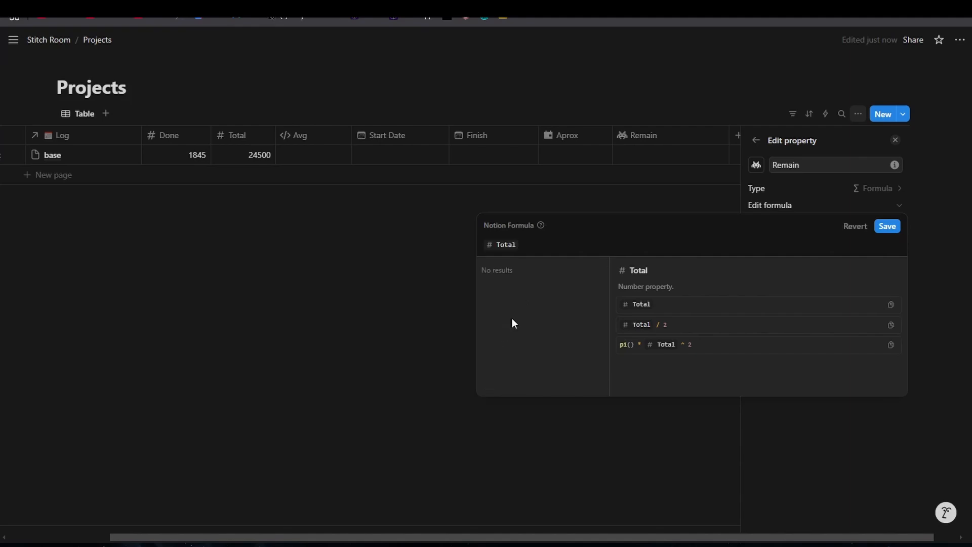
type("-")
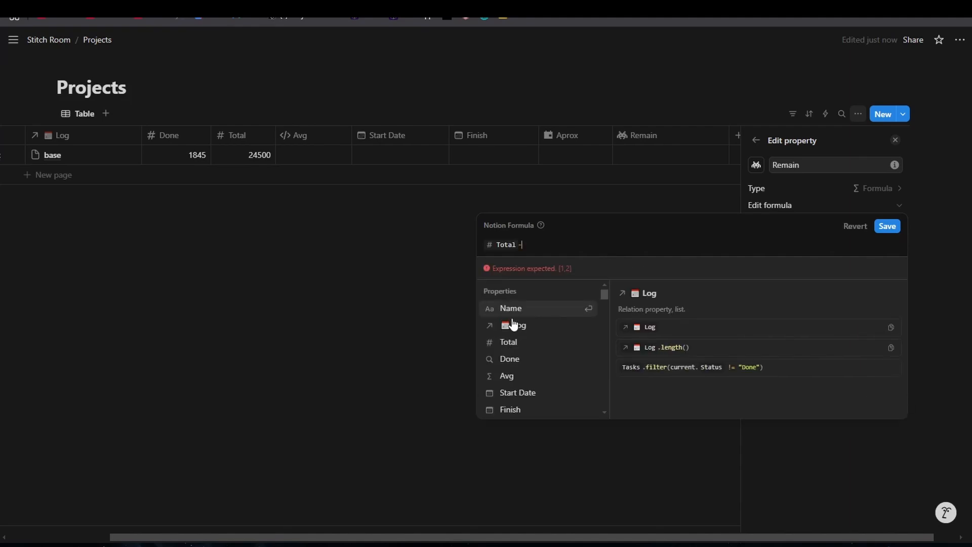
left_click(546, 360)
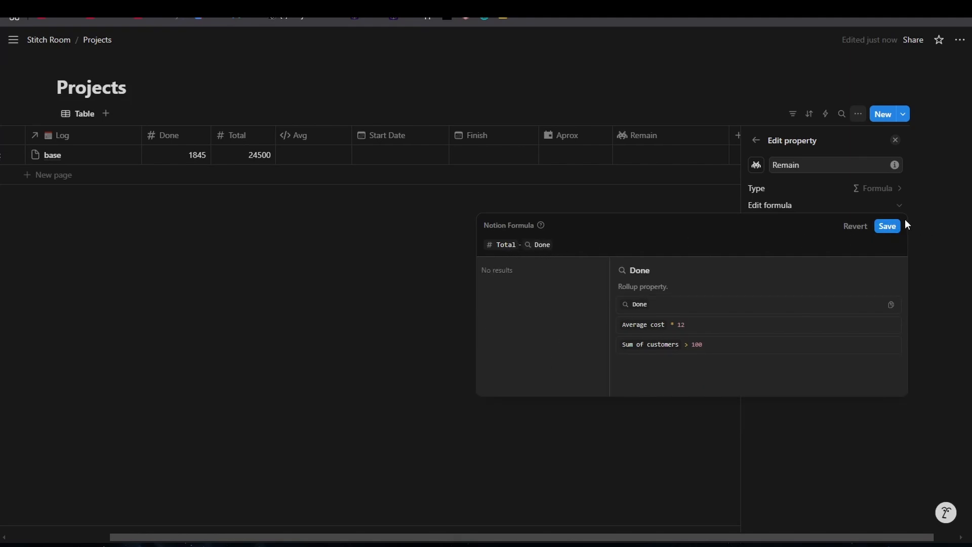
left_click(886, 228)
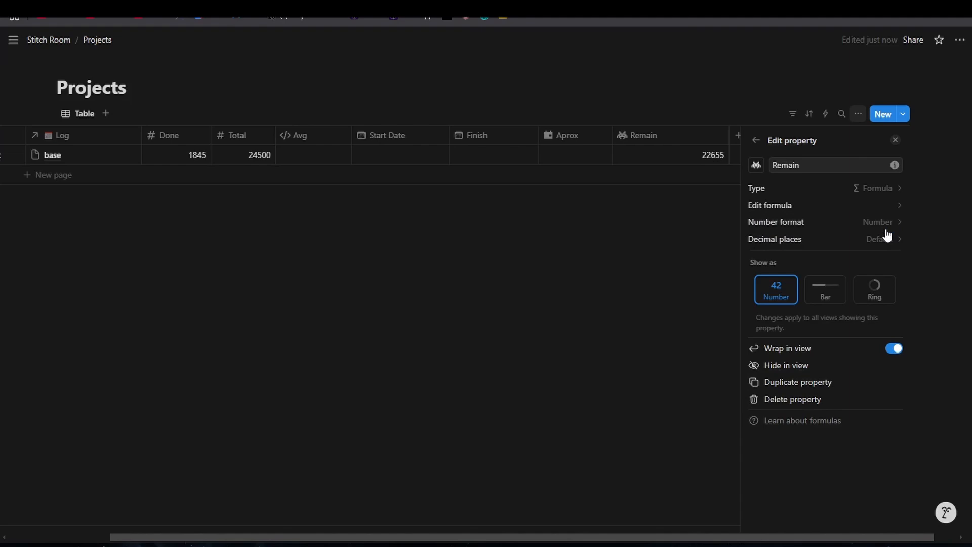
Step: Choose a decimal places option for the Remain property and close its settings
left_click(814, 239)
left_click(795, 273)
left_click(767, 97)
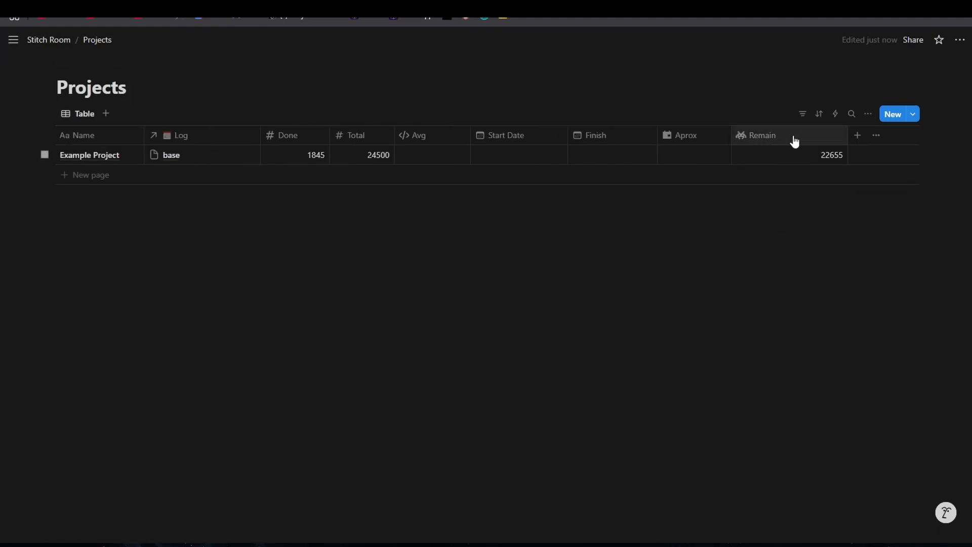
Step: Narrow Remain to about three fifths of its width, move it between Total and Avg, and narrow Log slightly
left_click_drag(847, 135, 404, 140)
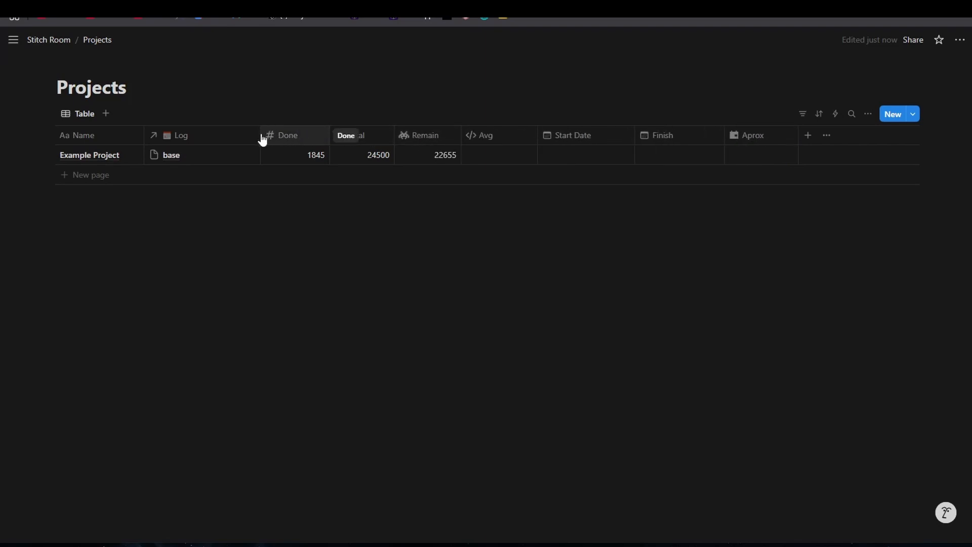
left_click_drag(261, 134, 251, 134)
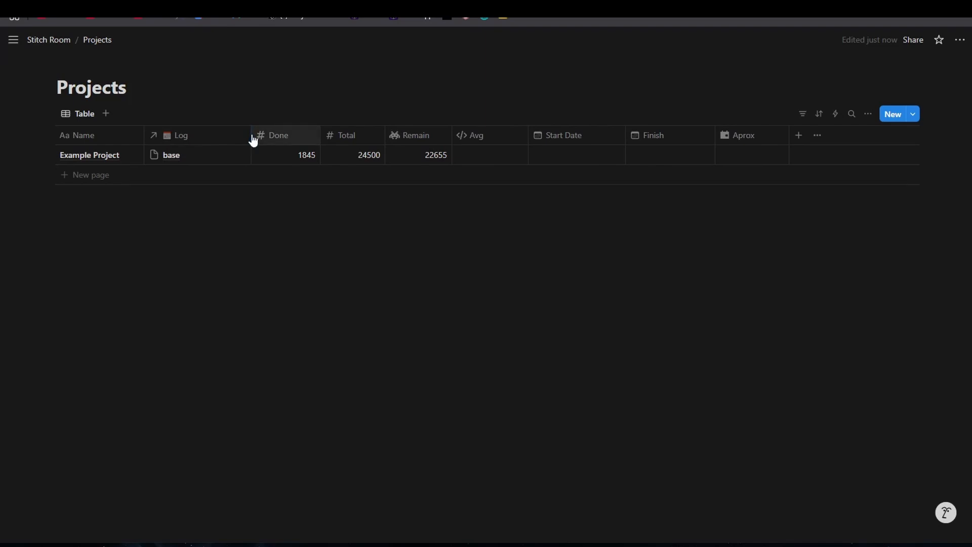
Step: Hide the Log column in the Projects table view and widen the Name column slightly
left_click(201, 135)
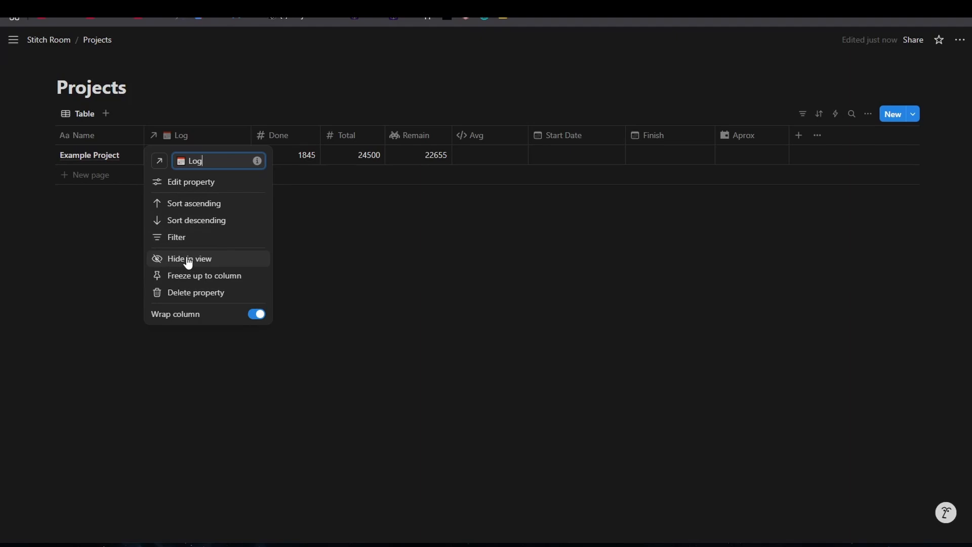
left_click(224, 262)
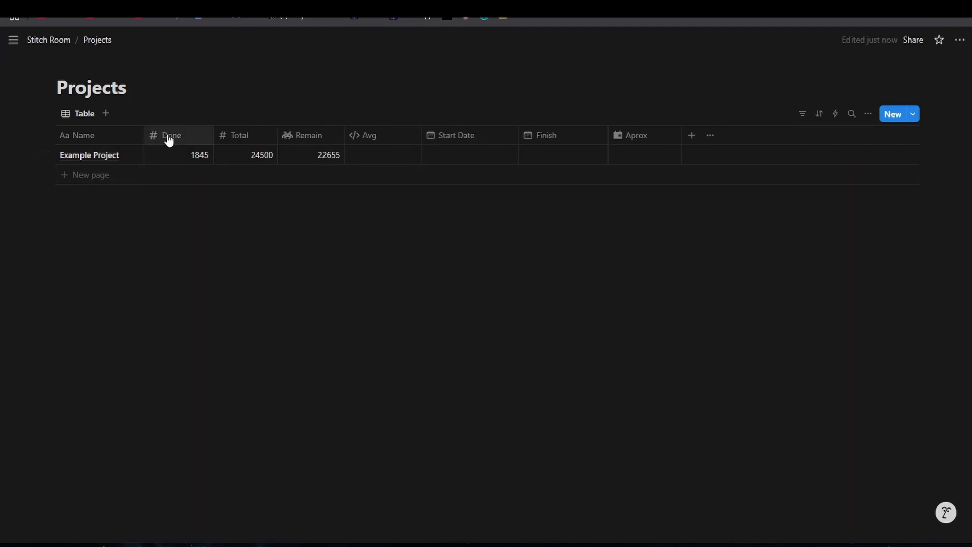
left_click_drag(142, 134, 147, 135)
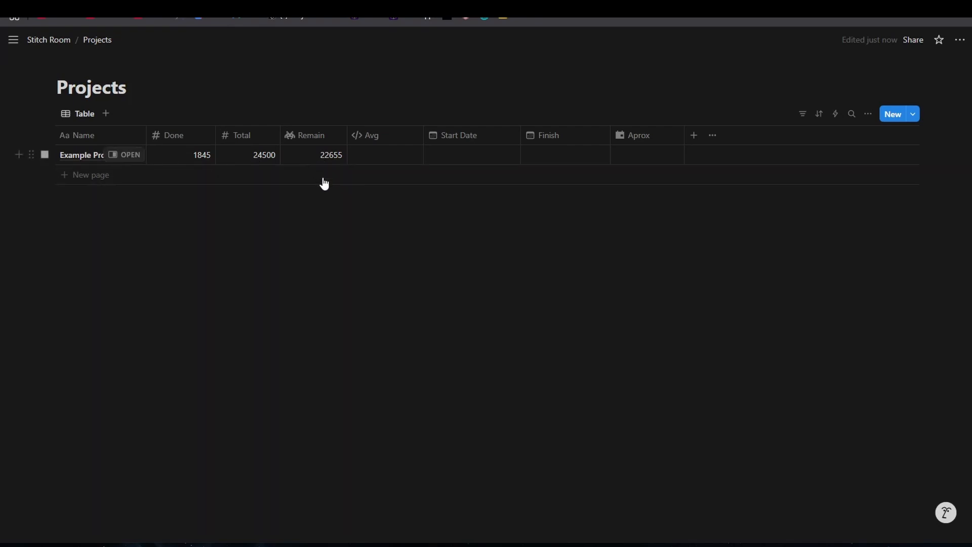
Step: Add a Rollup property to the Projects table and link it to the Log relation
left_click(405, 163)
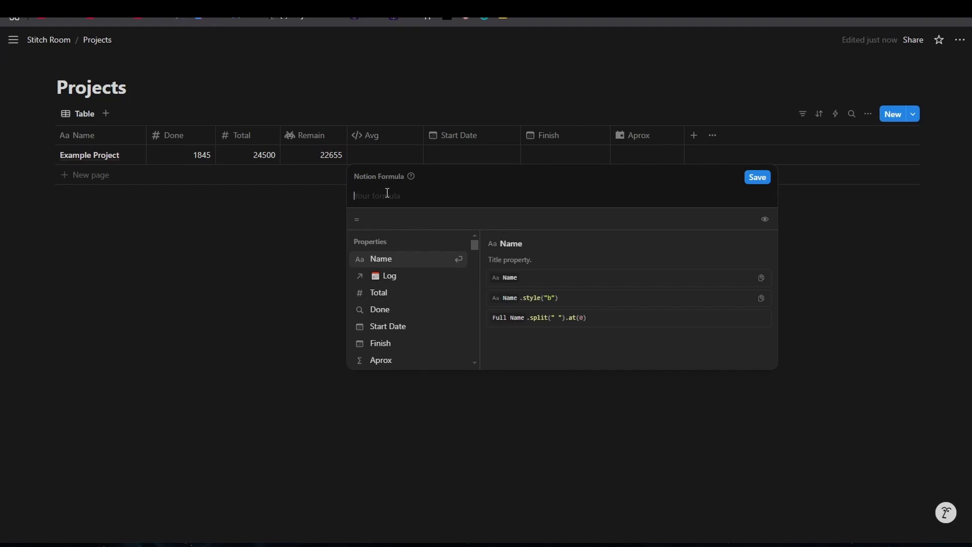
key("Escape")
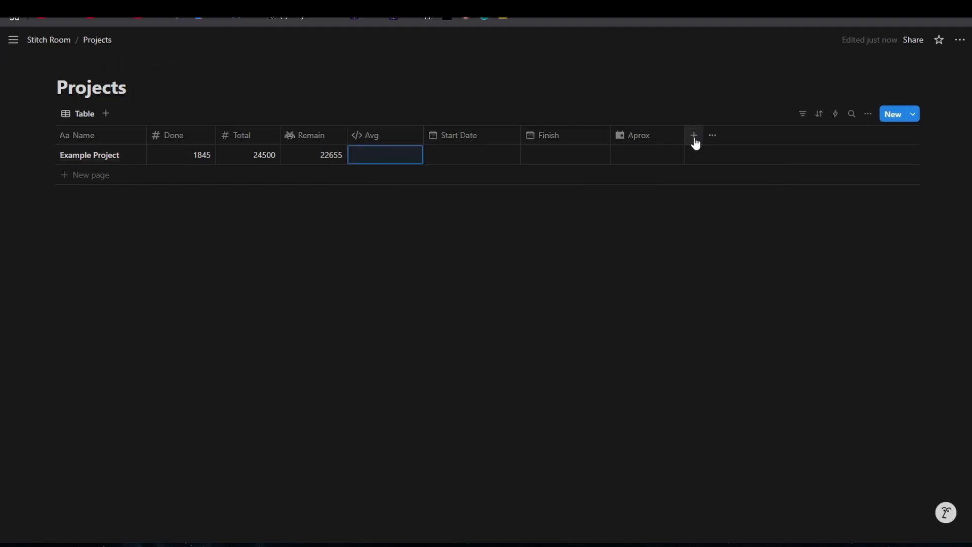
left_click(694, 135)
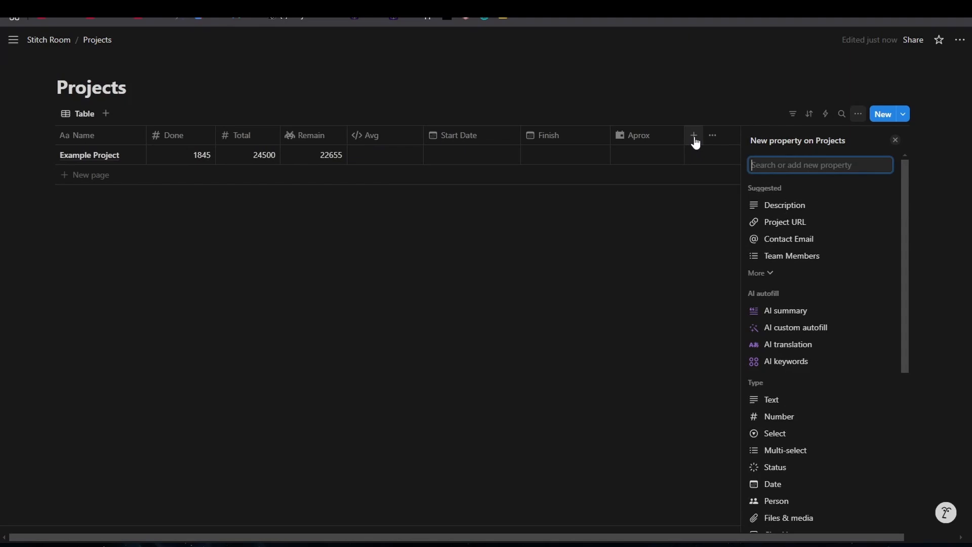
type("ro")
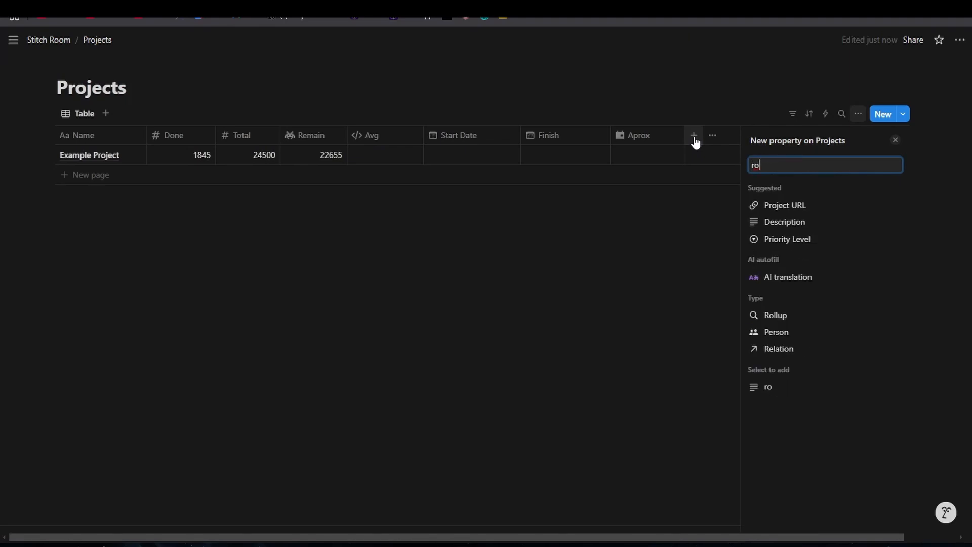
left_click(810, 317)
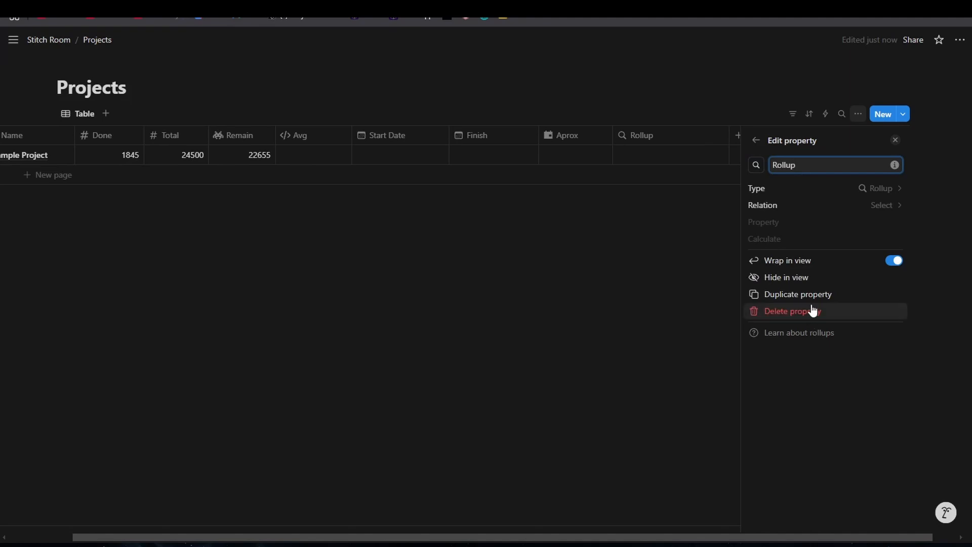
left_click(805, 207)
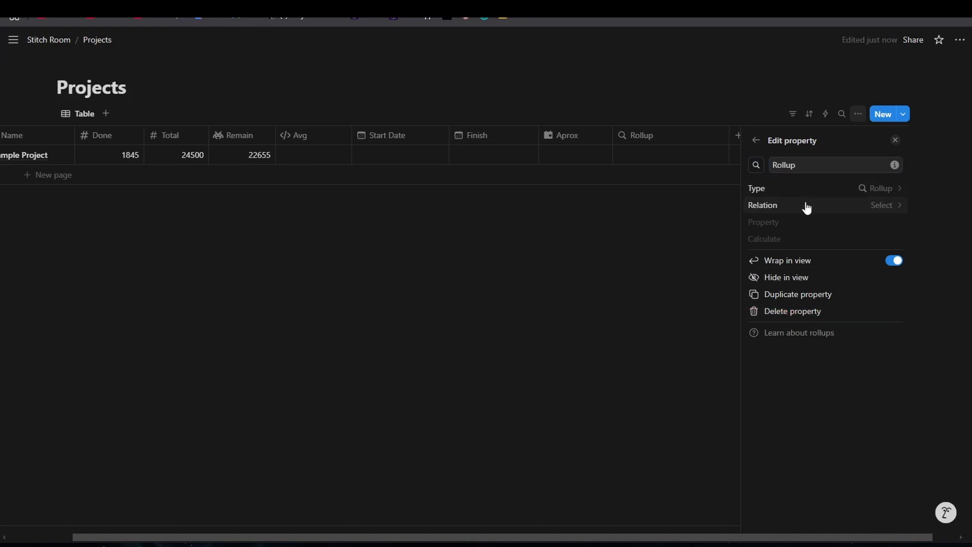
left_click(797, 227)
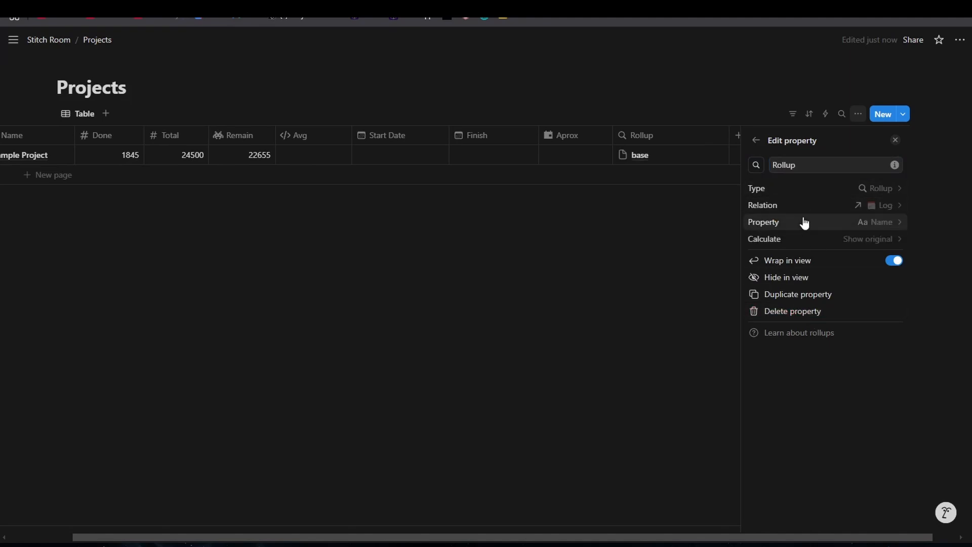
Step: Configure the rollup to use the Log's Name property and calculate Count values
left_click(801, 223)
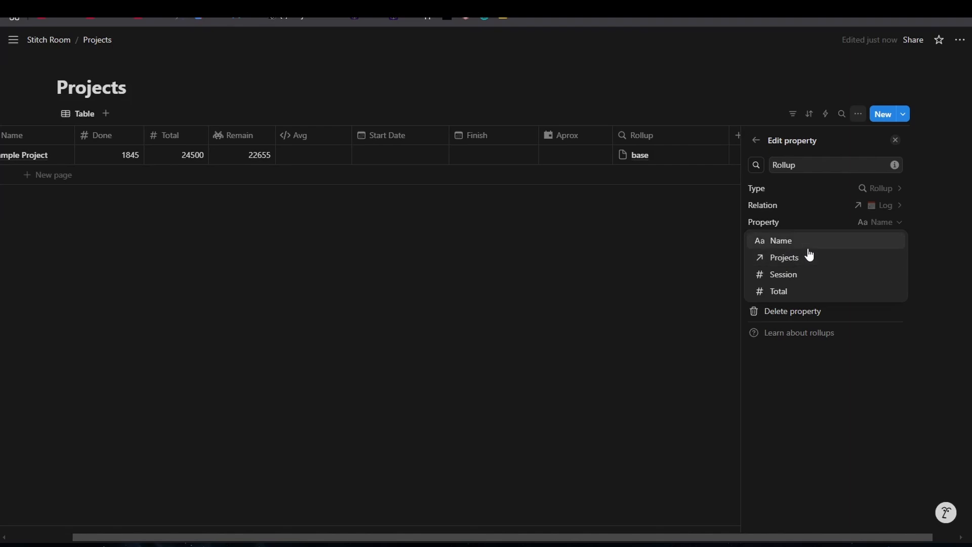
left_click(810, 242)
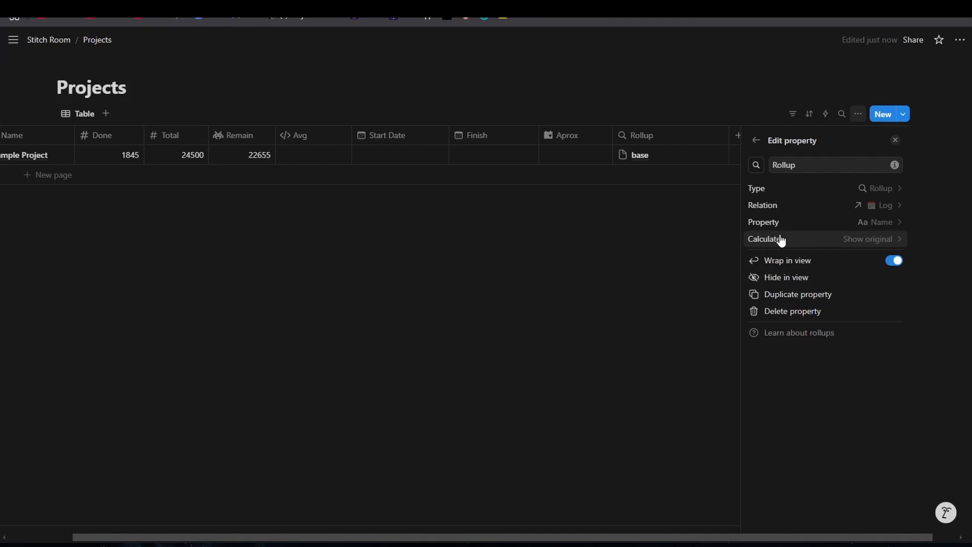
left_click(842, 243)
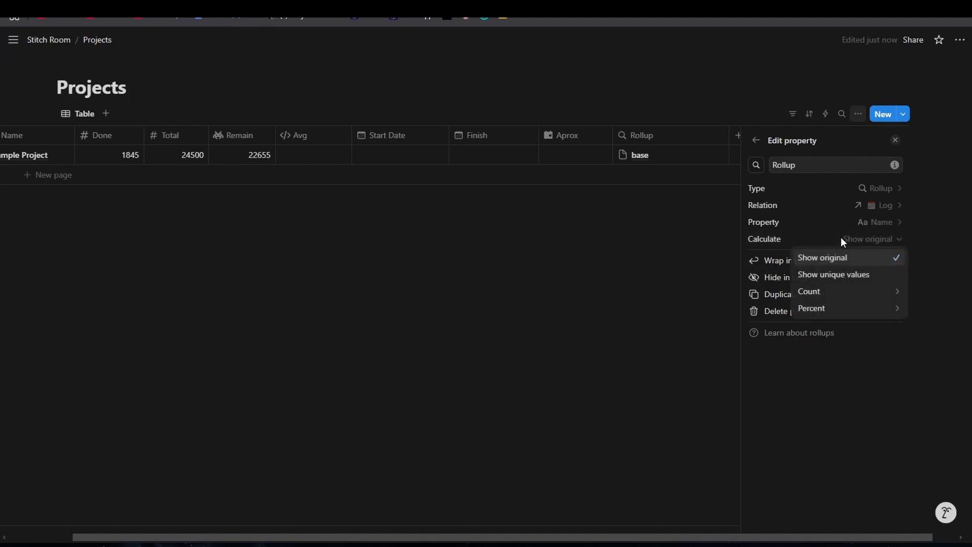
mouse_move(825, 293)
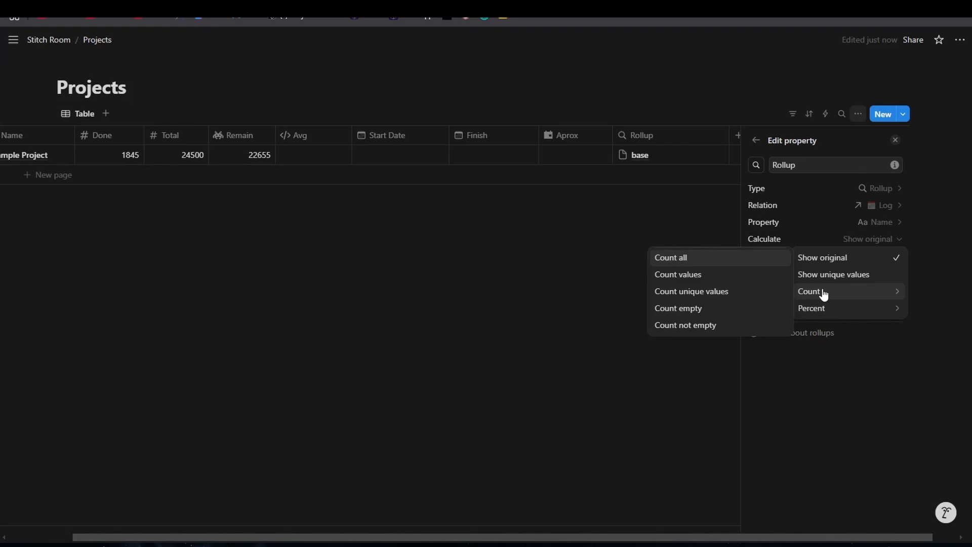
left_click(780, 278)
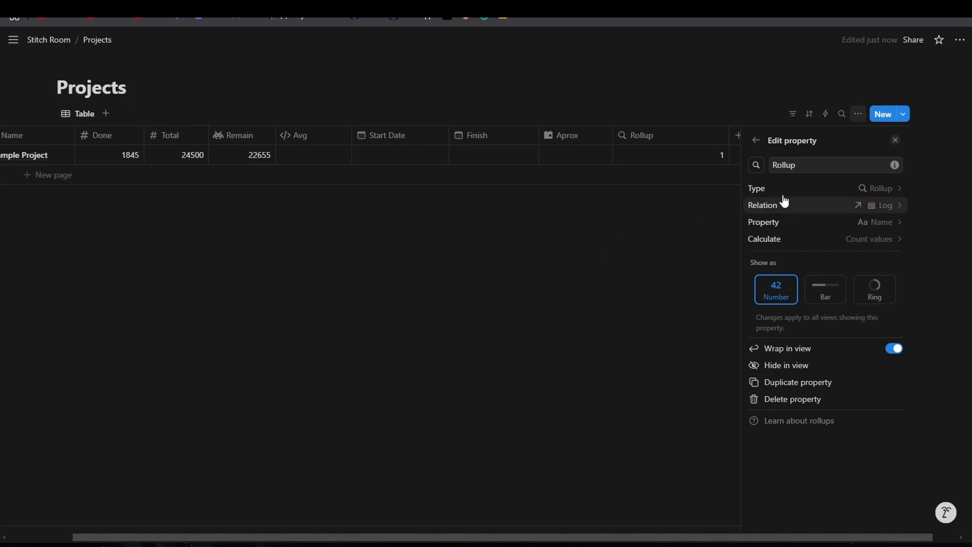
Step: Rename the rollup property as Days Lookup and narrow its column to about two thirds of its width
left_click(781, 166)
double_click(781, 166)
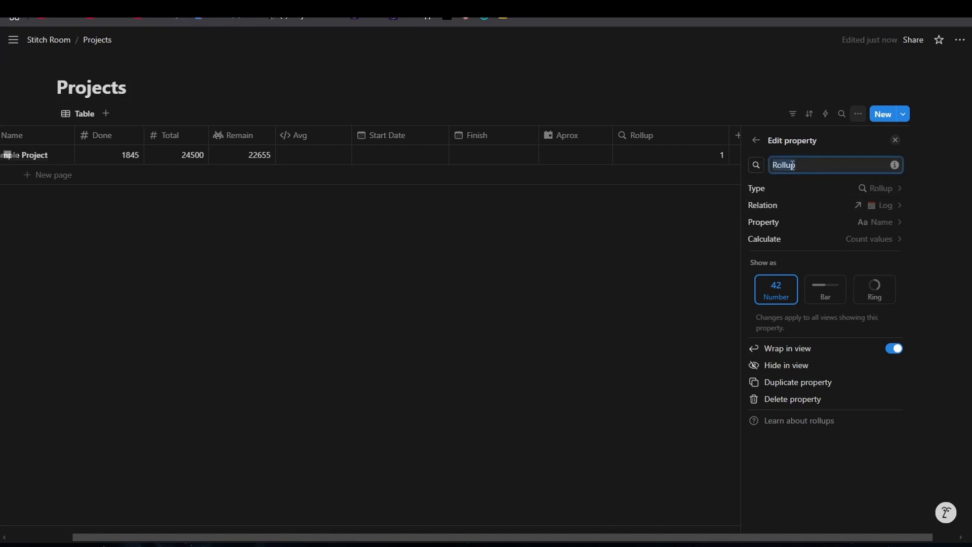
type("Days Lookup")
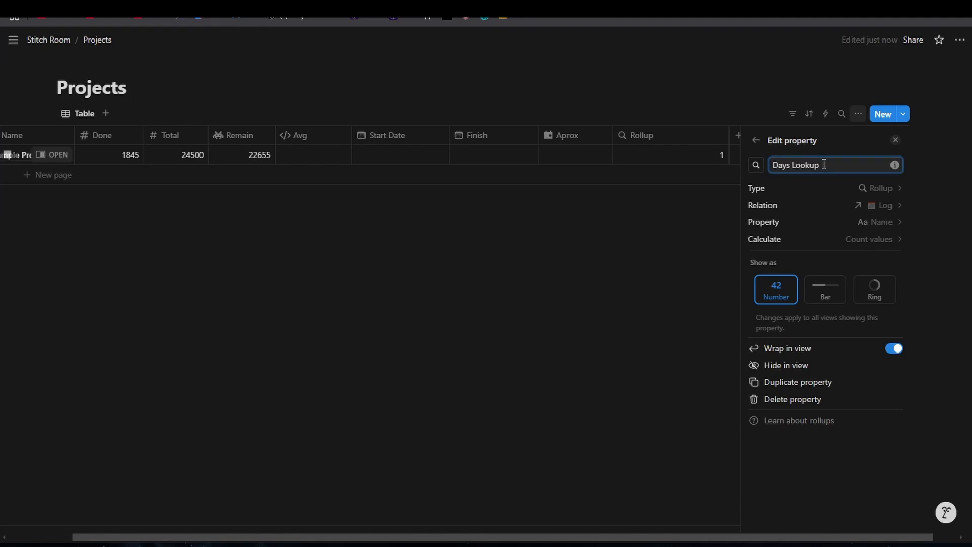
left_click(763, 104)
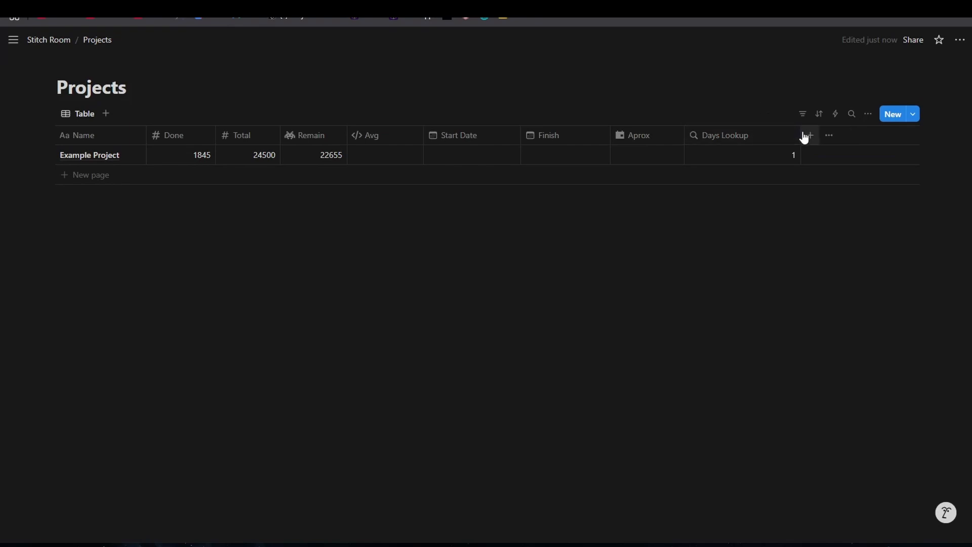
left_click_drag(800, 132, 764, 127)
left_click_drag(763, 134, 759, 133)
Step: Add a Number property named Base Days to the Projects table and narrow its column to about three fifths
left_click(769, 137)
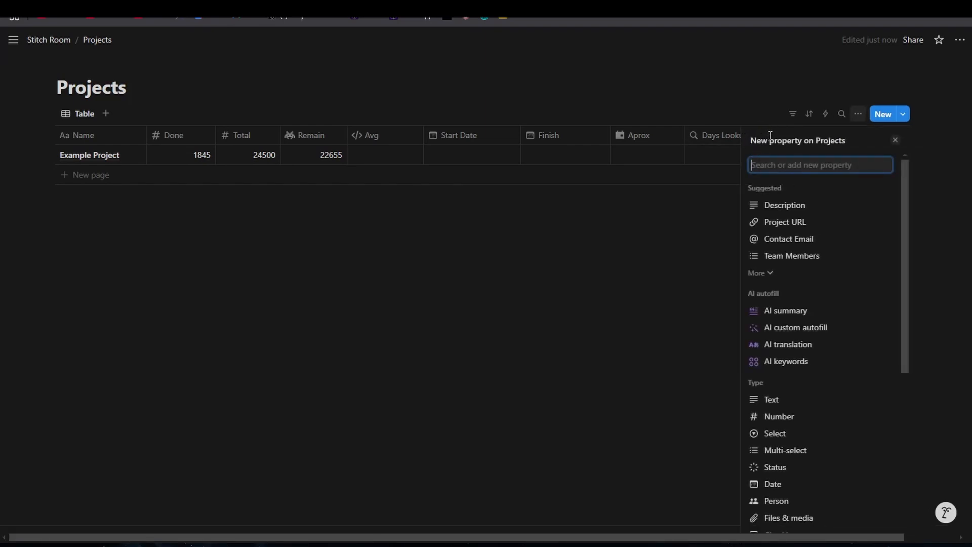
type("nu")
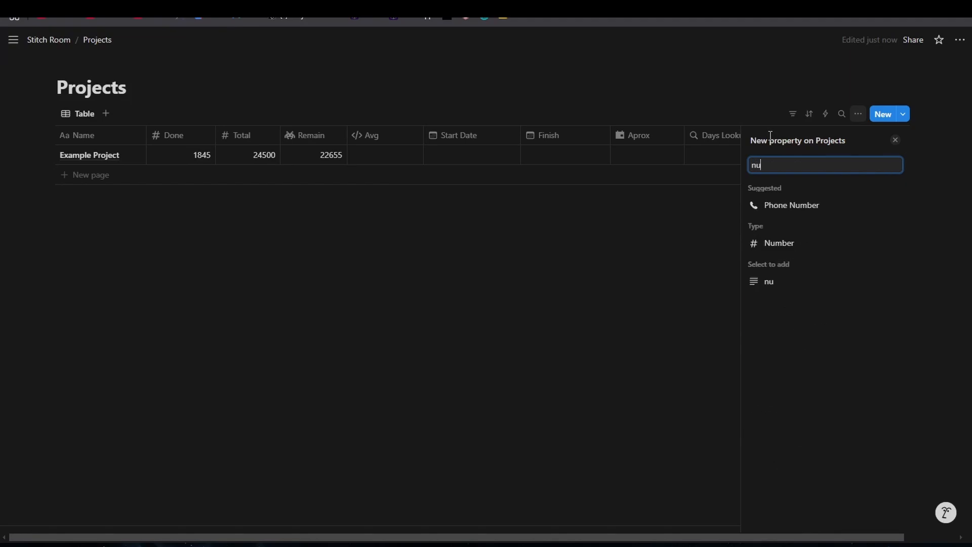
left_click(793, 246)
double_click(792, 161)
type("B")
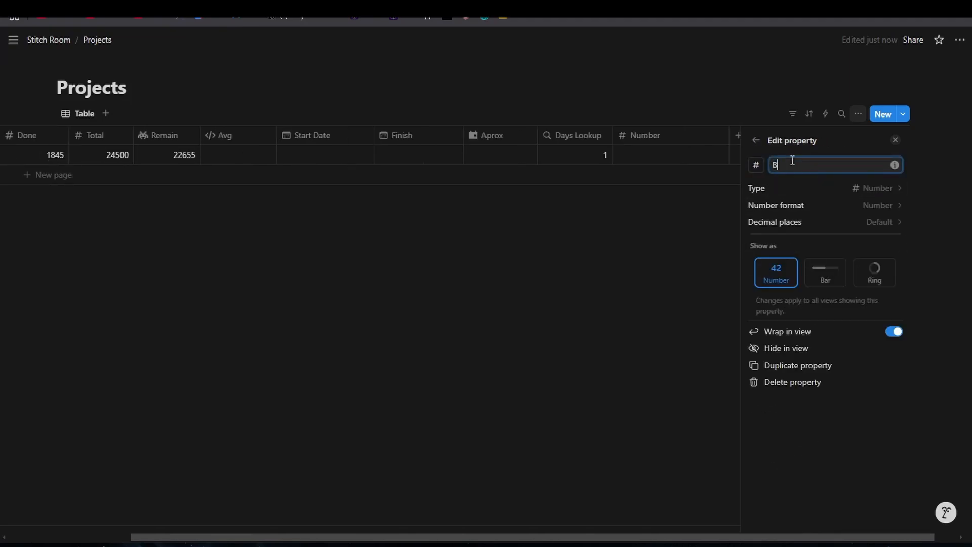
type("ase Days")
left_click(722, 225)
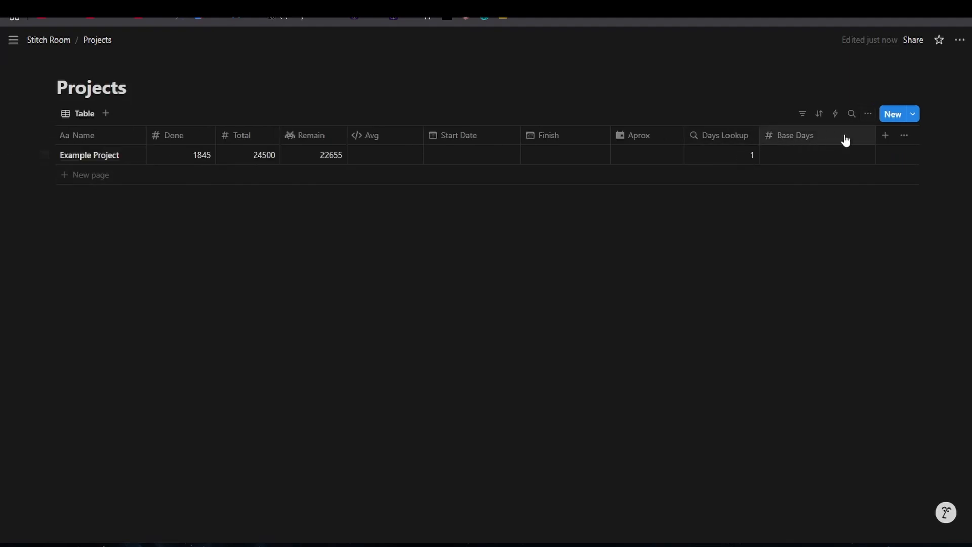
left_click_drag(875, 135, 831, 135)
Step: Enter 6 as the Base Days value for Example Project
left_click(813, 156)
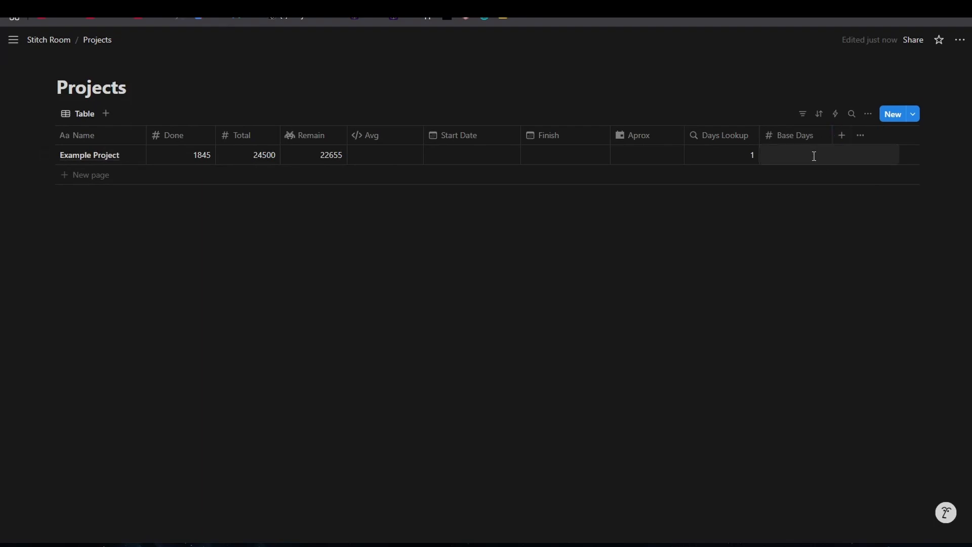
type("6")
key("Return")
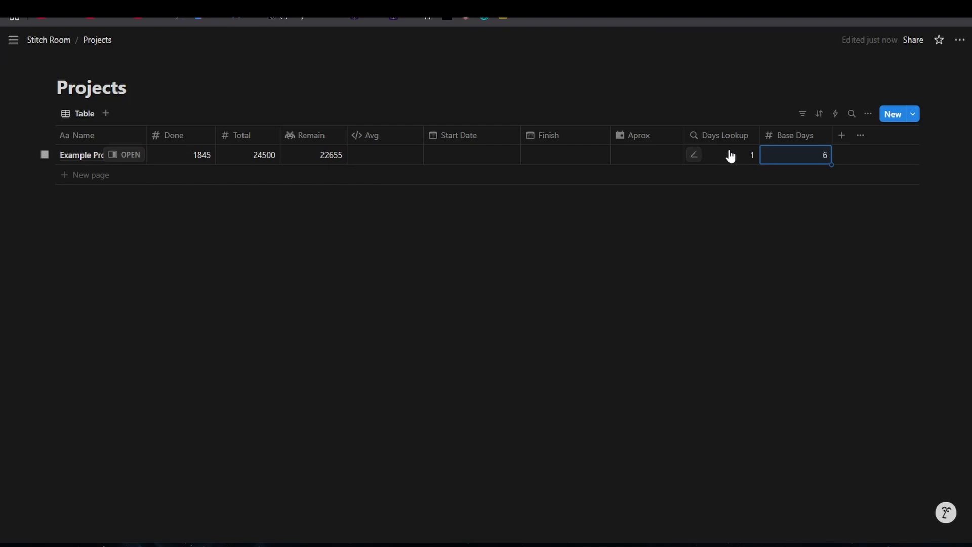
Step: Set Example Project's Base Days value to 5
left_click(812, 158)
double_click(838, 157)
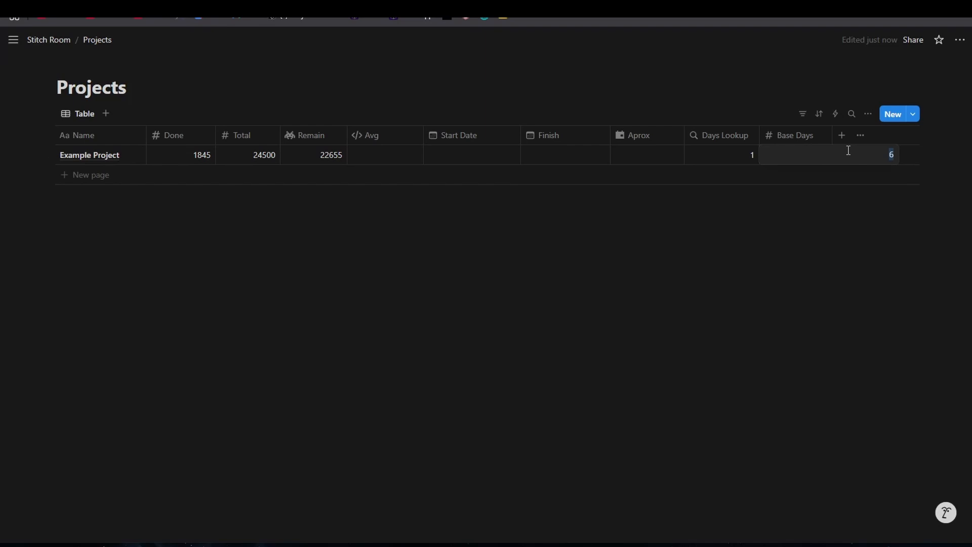
type("5")
key("Return")
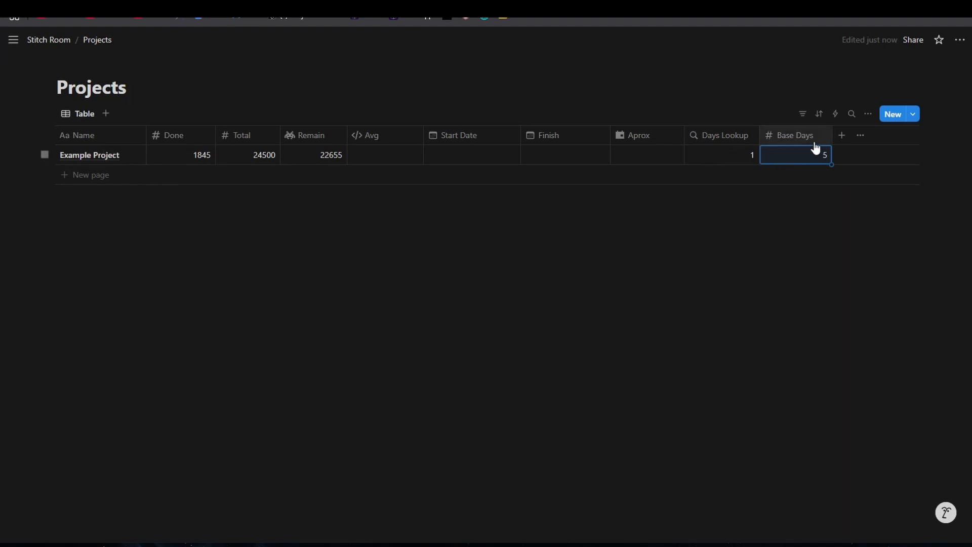
Step: Add a Formula property named Days to the Projects table and give it the solid clock icon
left_click(841, 136)
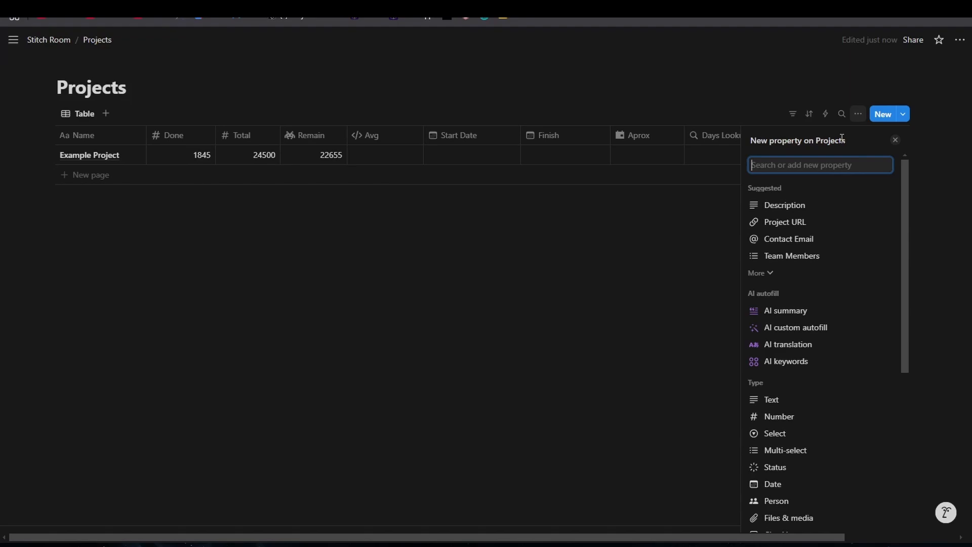
type("fo")
left_click(824, 210)
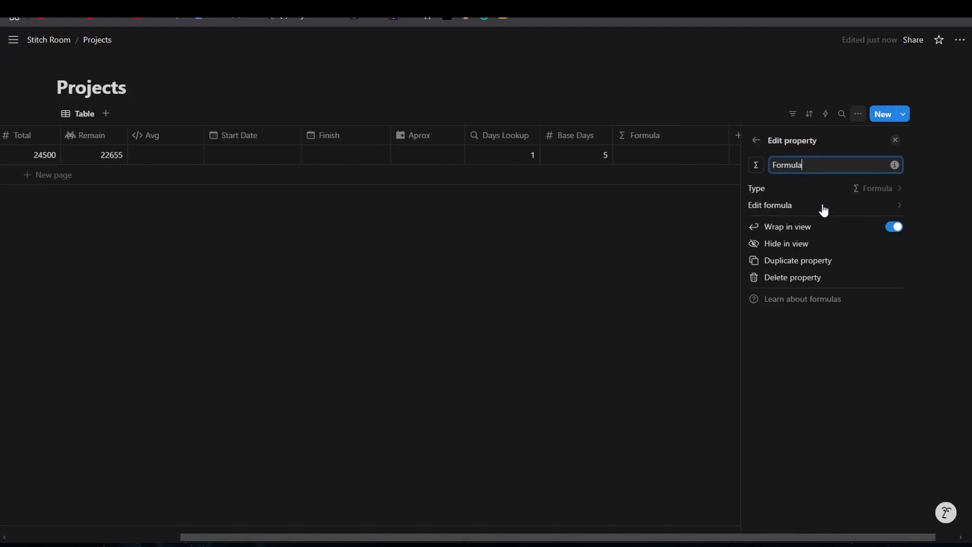
double_click(794, 168)
type("Days")
key("Return")
left_click(755, 166)
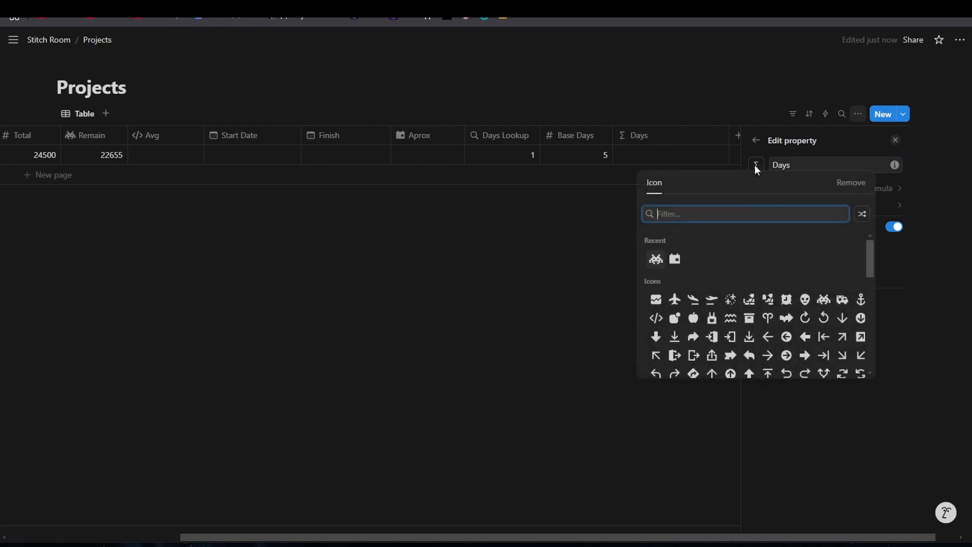
type("clo")
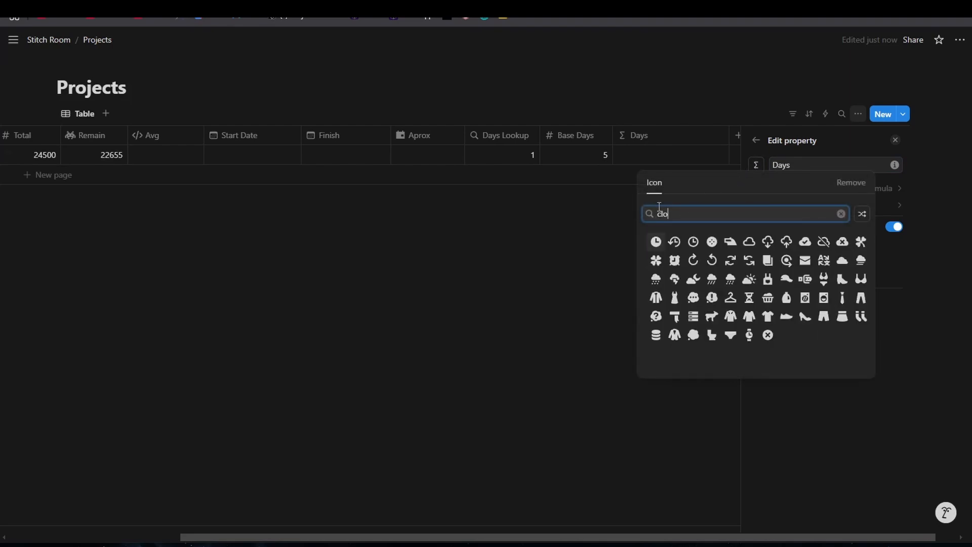
left_click(656, 242)
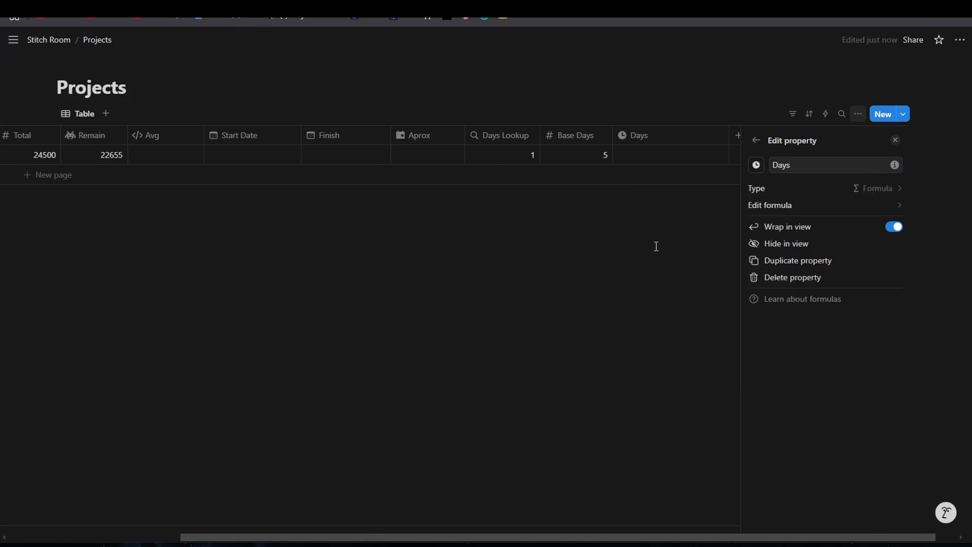
Step: Set the Days formula to Days Lookup + Base Days, save it, and narrow the Days column to about three fifths
left_click(778, 205)
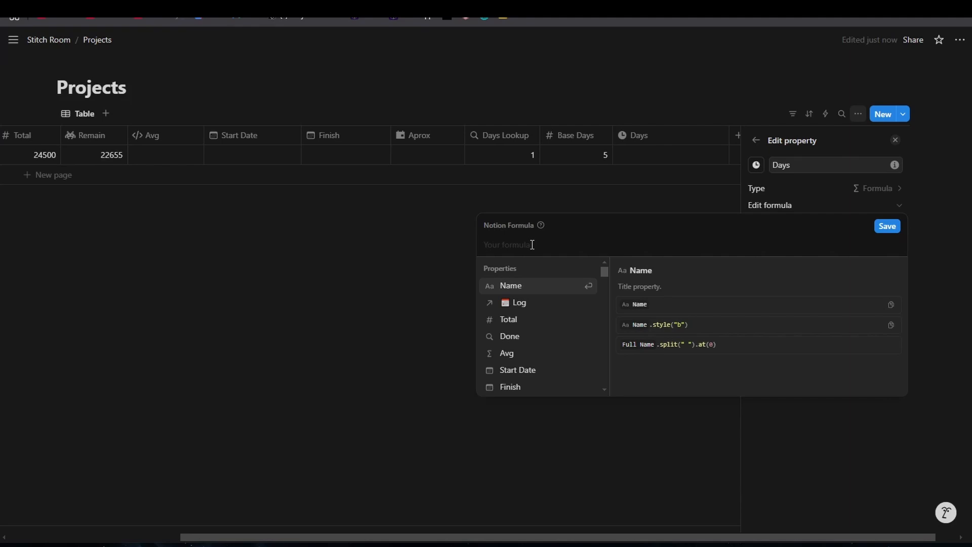
type("day")
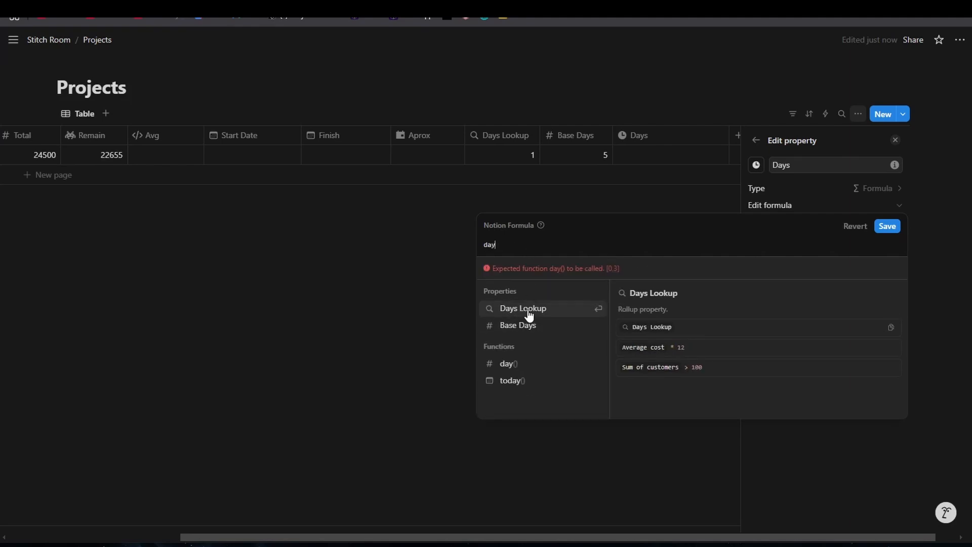
left_click(529, 312)
type("+")
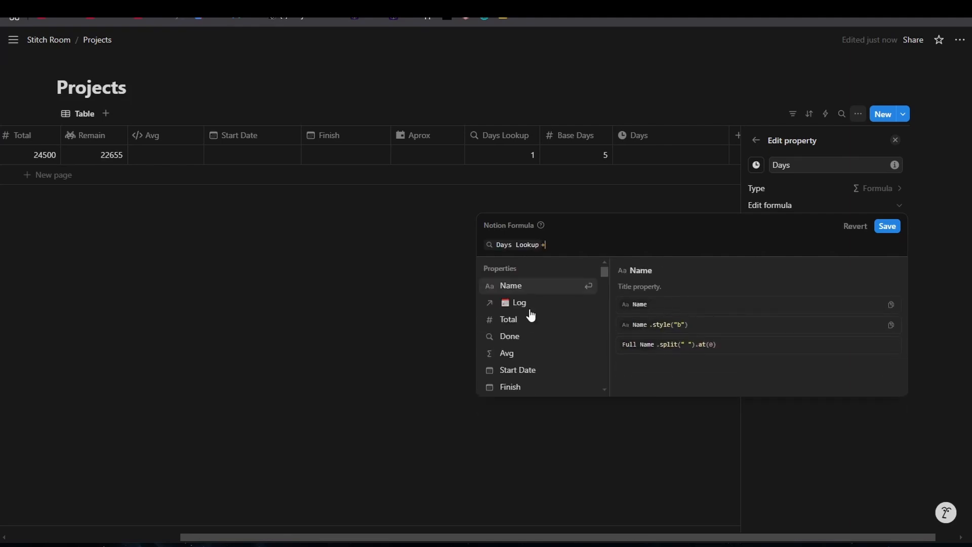
type("da")
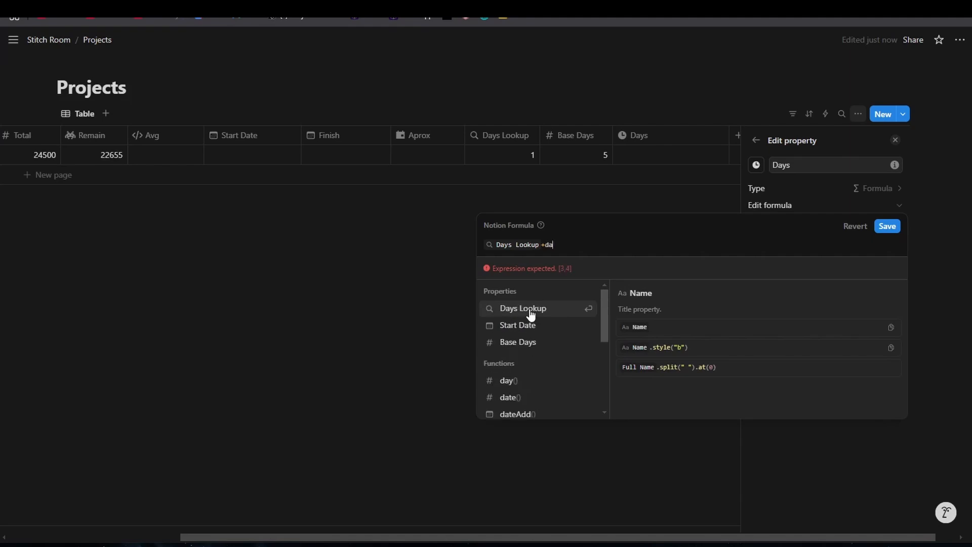
left_click(527, 342)
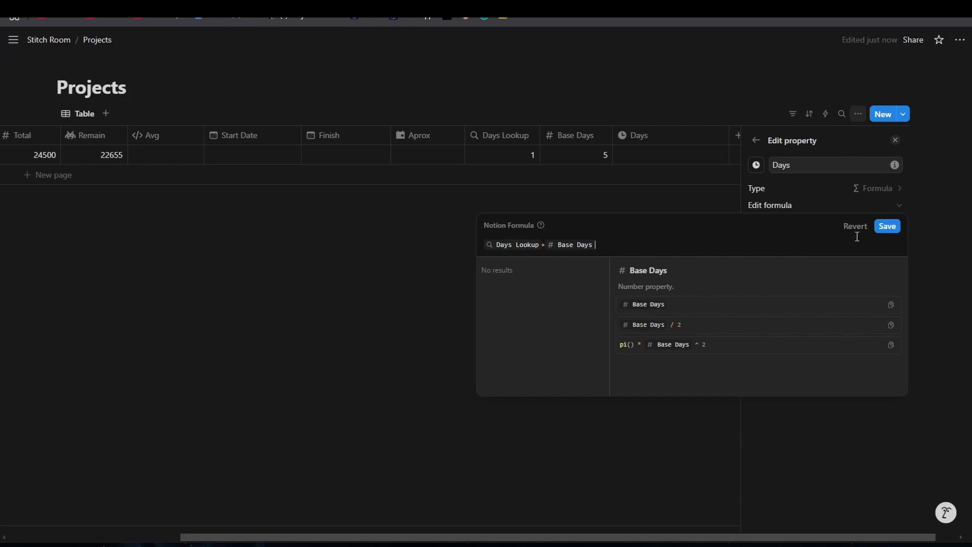
left_click(881, 228)
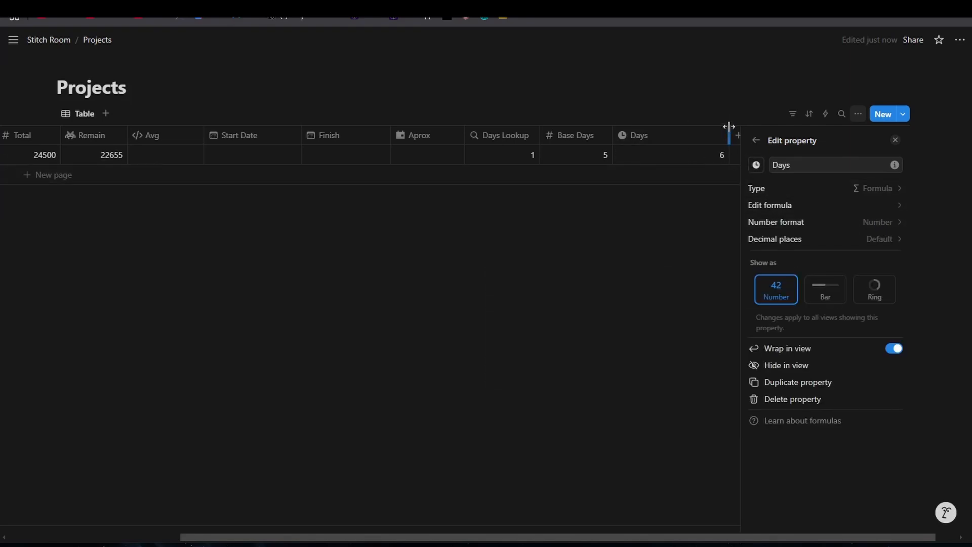
left_click_drag(729, 131, 685, 132)
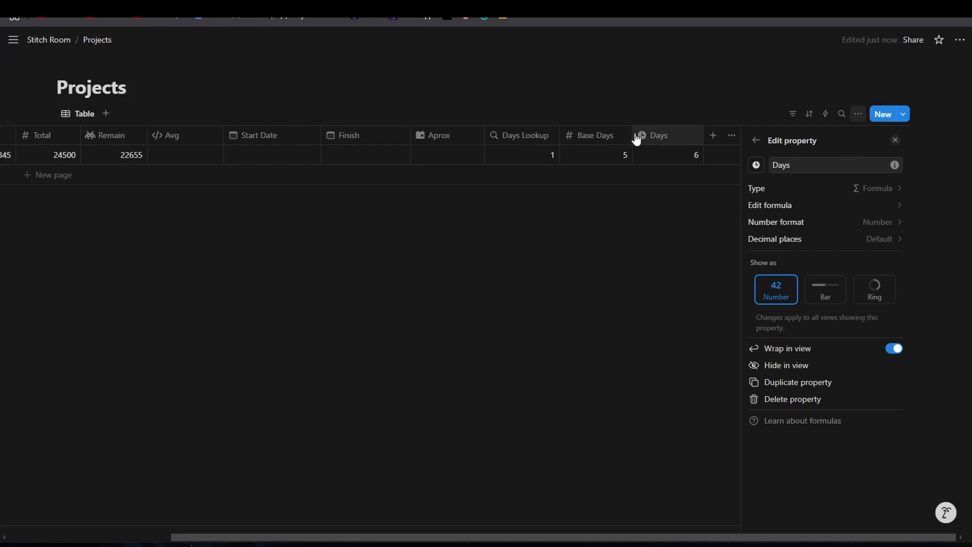
Step: Hide the Days Lookup and Base Days columns in the Projects table view
left_click(735, 100)
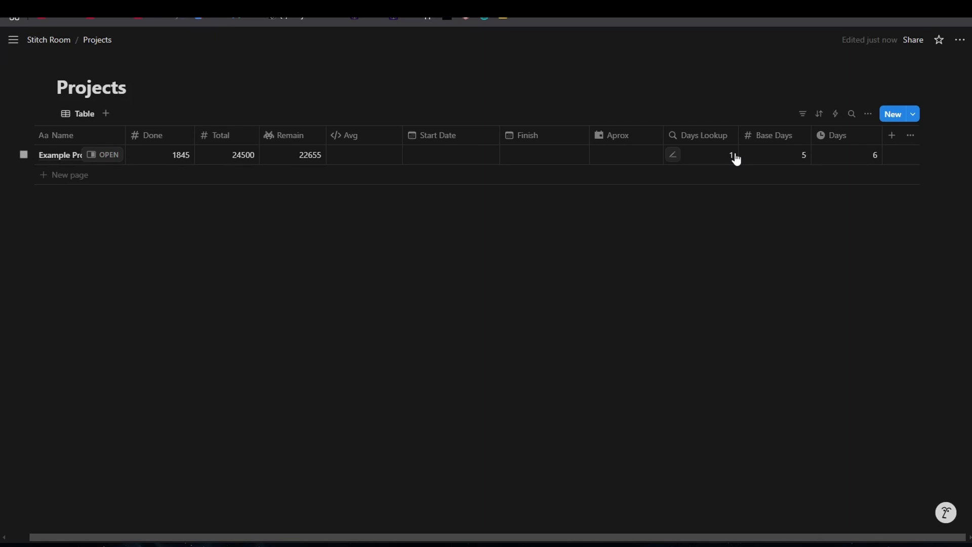
left_click(694, 136)
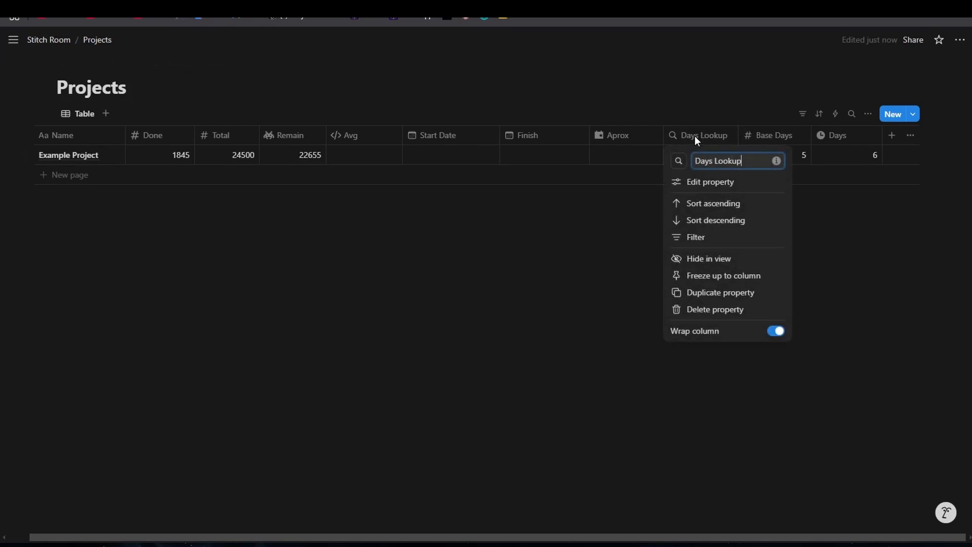
left_click(714, 259)
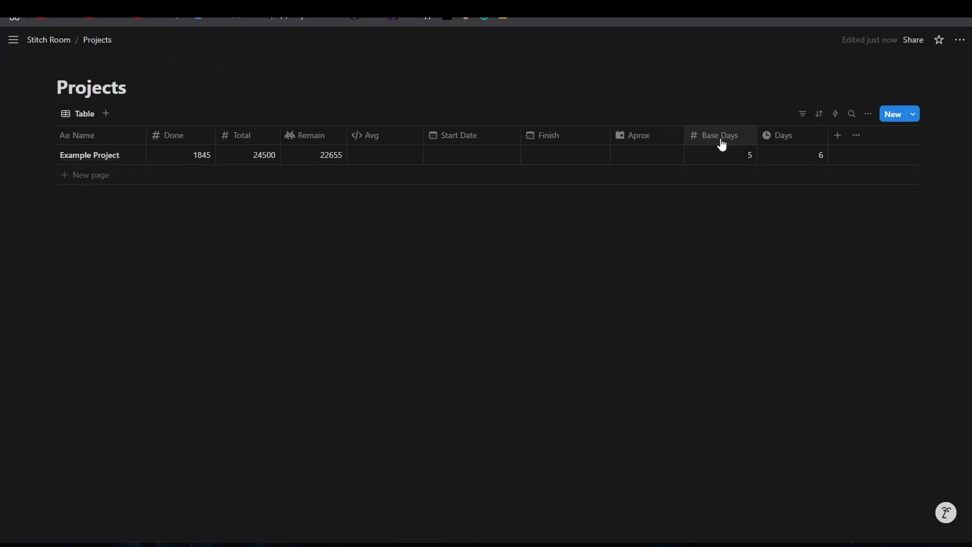
left_click(721, 140)
left_click(731, 258)
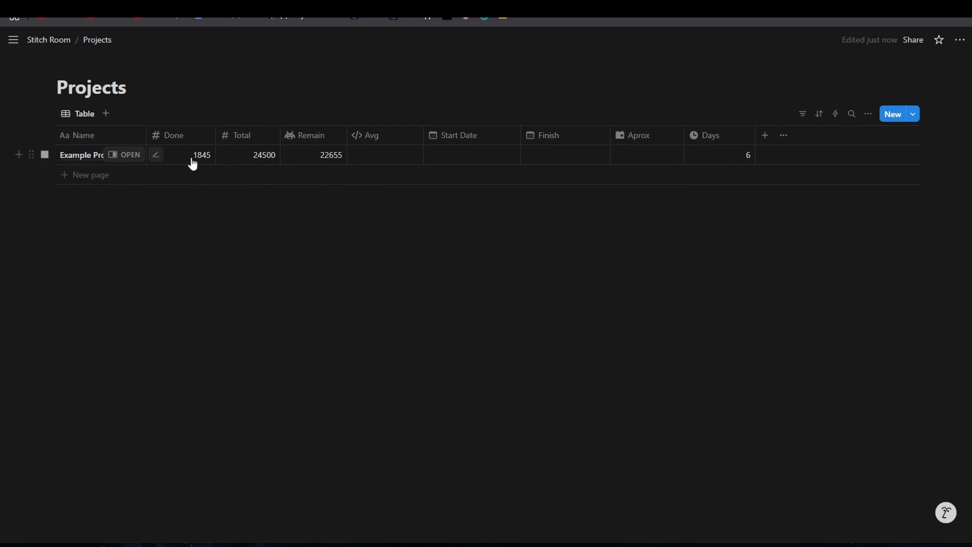
Step: Check the hidden properties in Example Project's page and in the Projects table's property visibility list
left_click(123, 159)
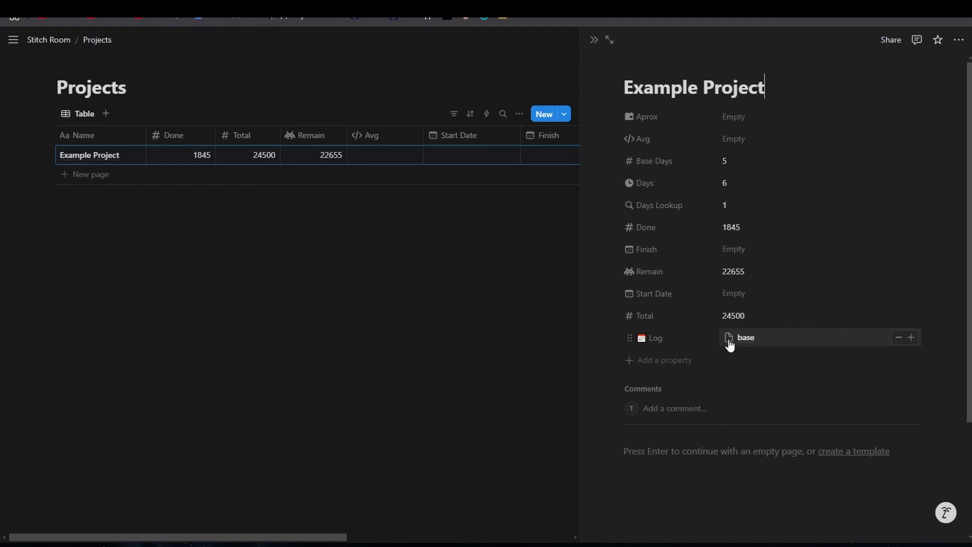
left_click(532, 328)
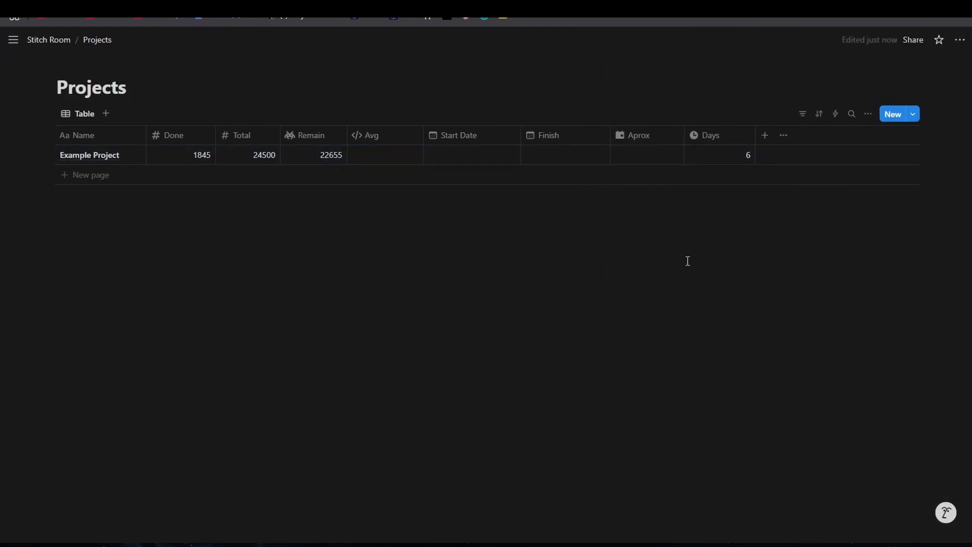
left_click(868, 114)
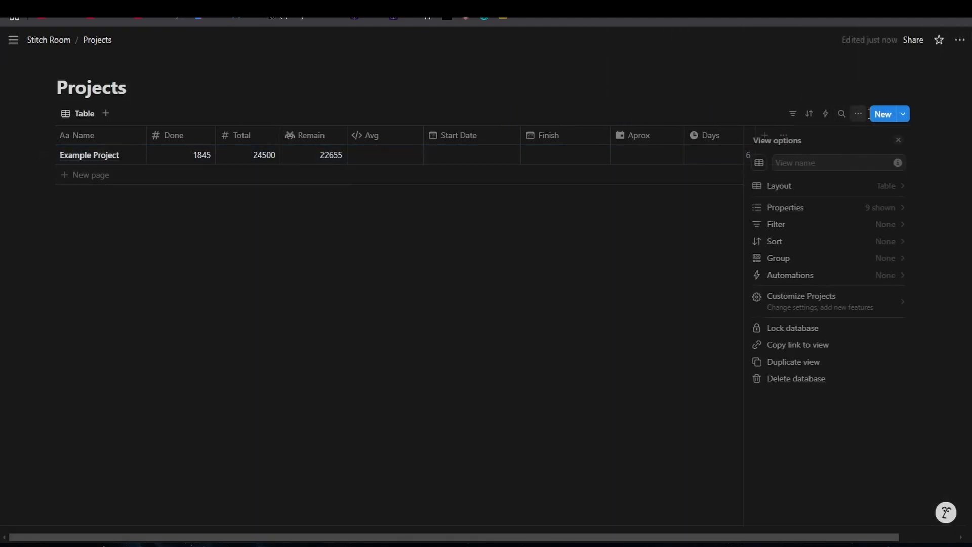
left_click(810, 209)
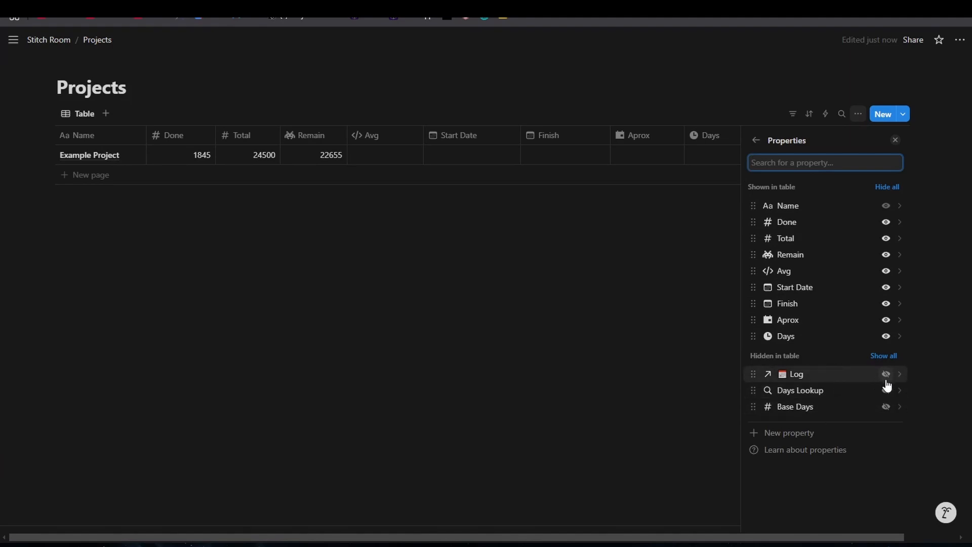
left_click(702, 369)
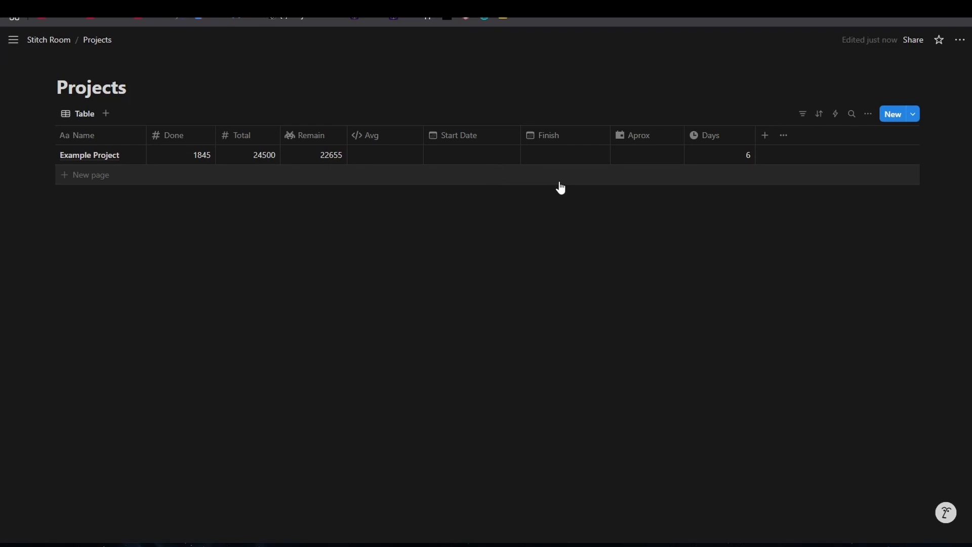
Step: Set Example Project's Start Date to January 18, 2025
left_click(486, 161)
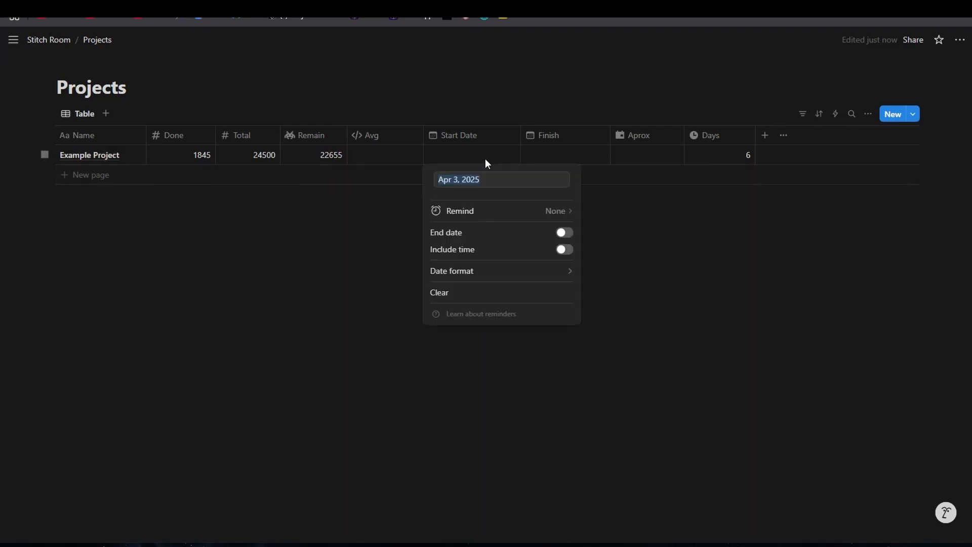
type("1/18/")
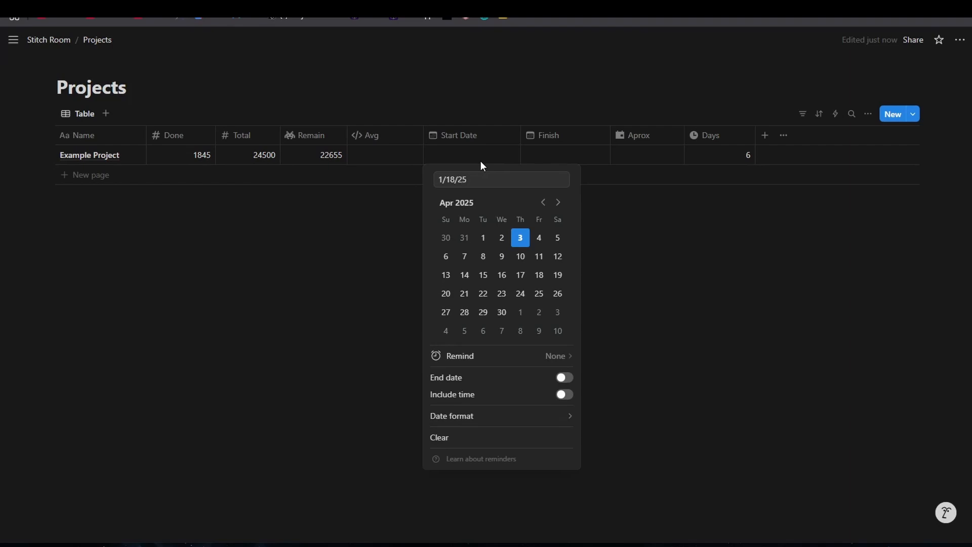
key("Return")
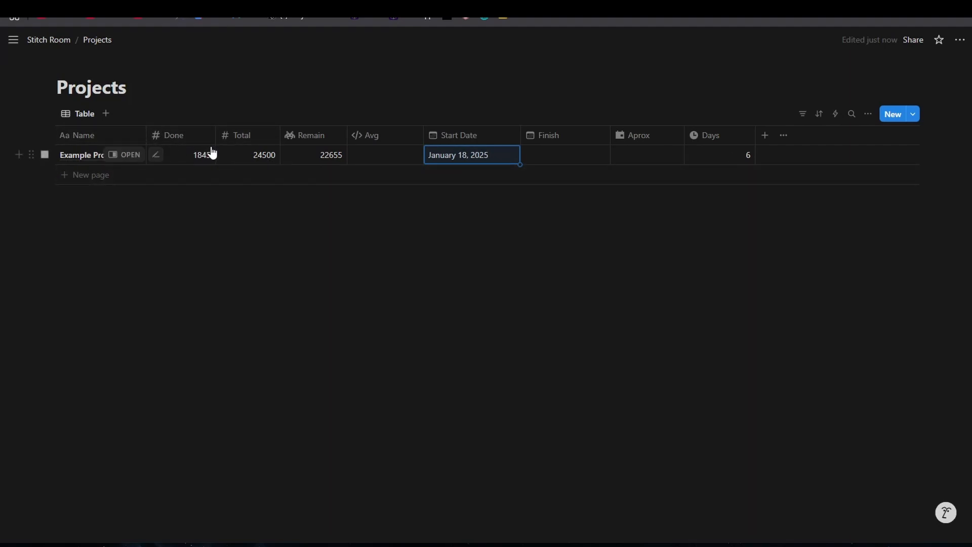
Step: Set the Avg formula to Done / Days and save it
left_click(388, 156)
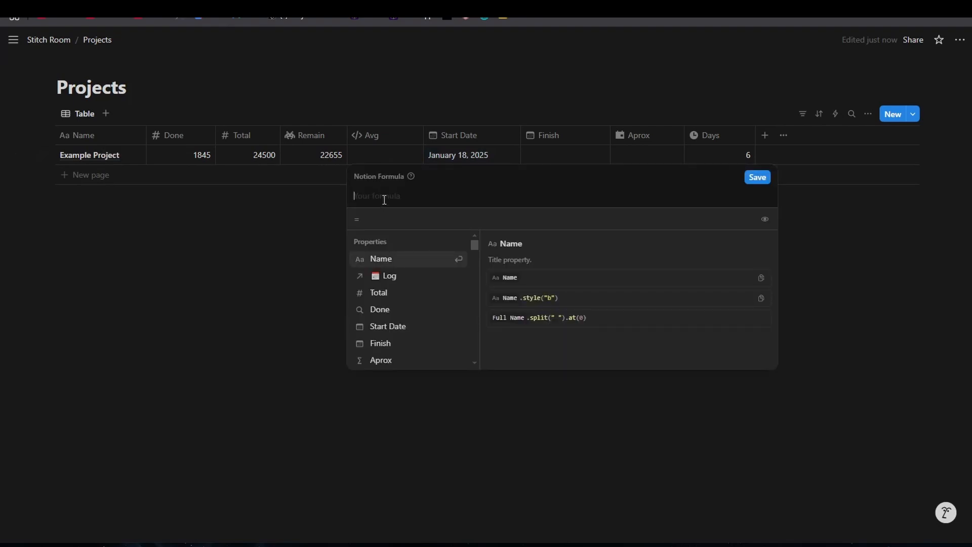
type("do")
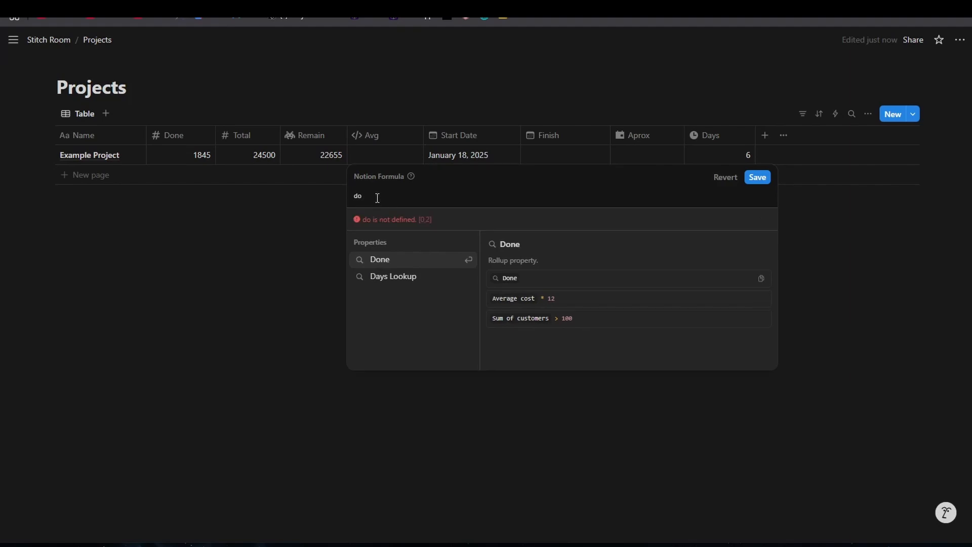
left_click(399, 260)
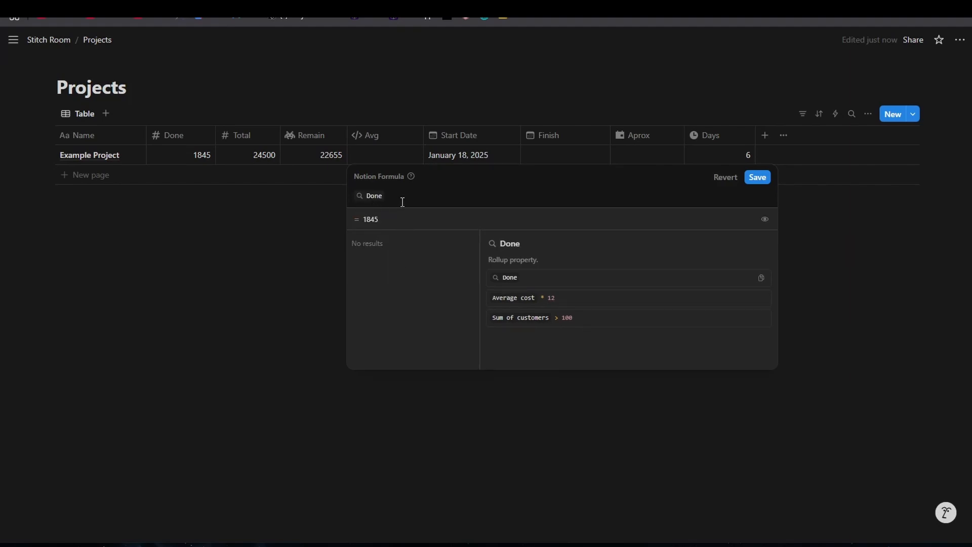
type("/")
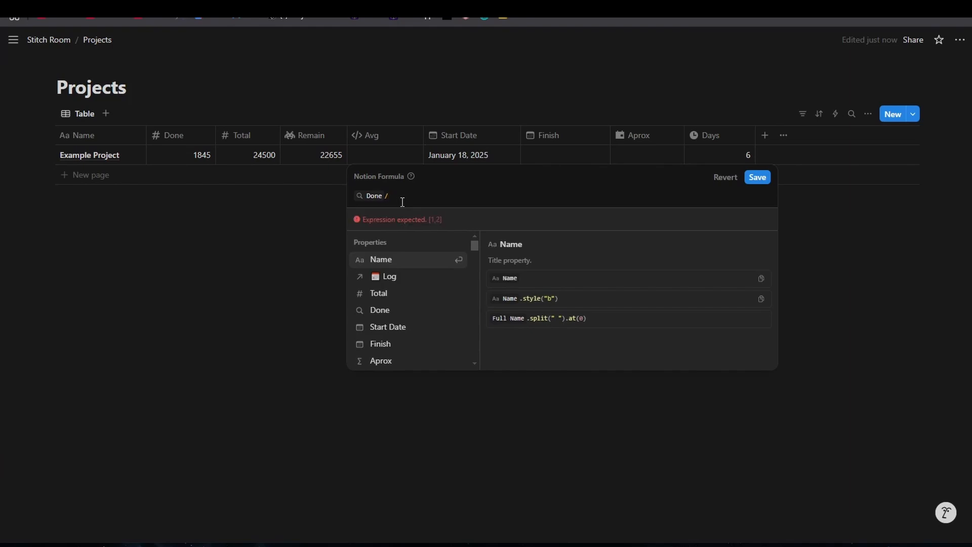
type("da")
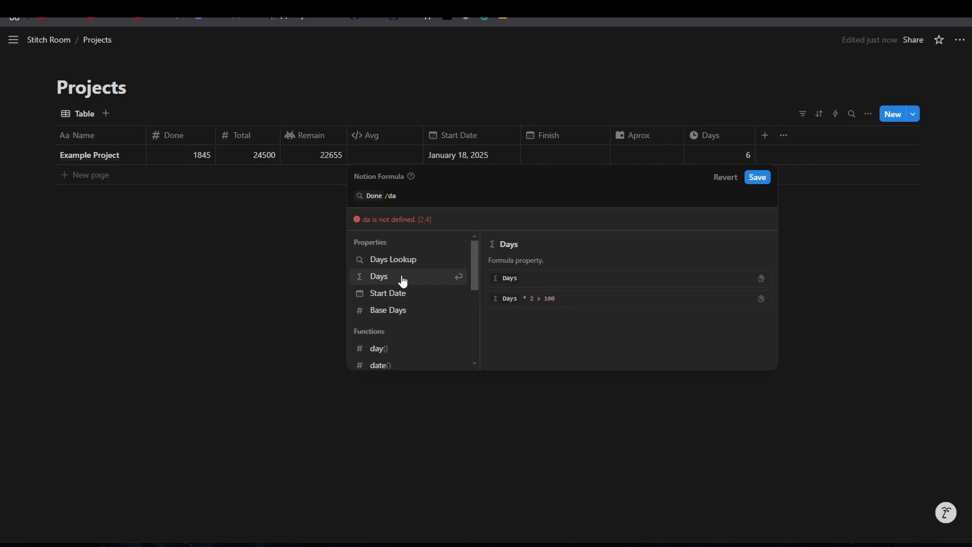
left_click(396, 278)
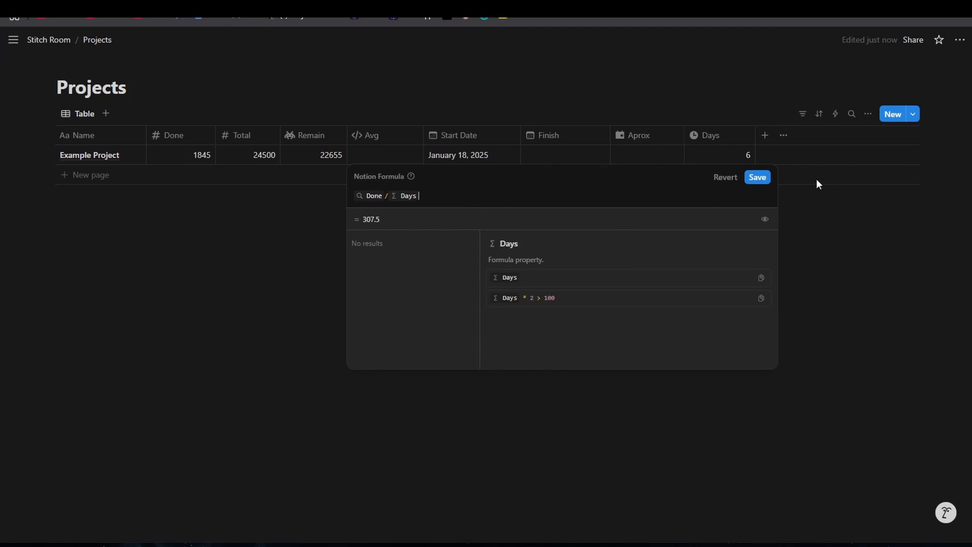
left_click(757, 177)
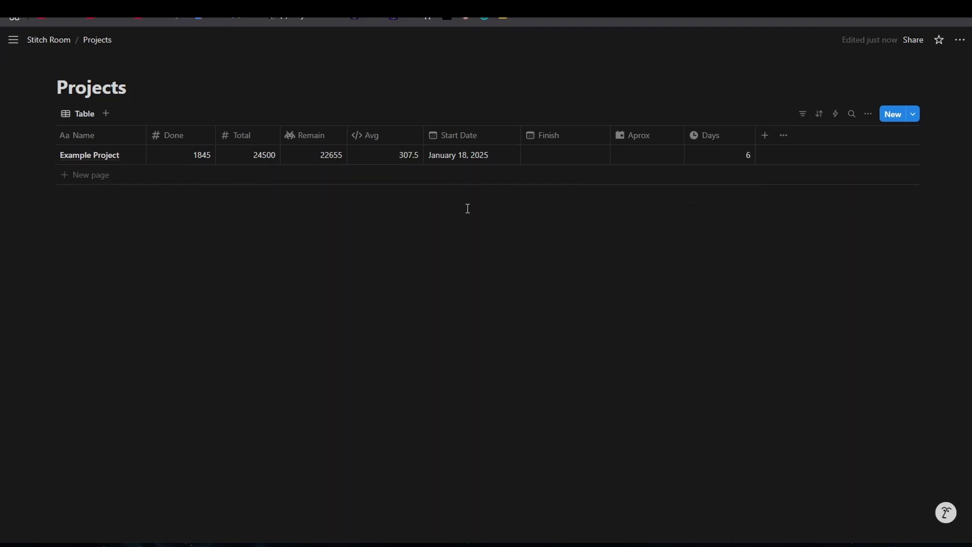
Step: Set the Avg property's decimal places to 0
left_click(394, 142)
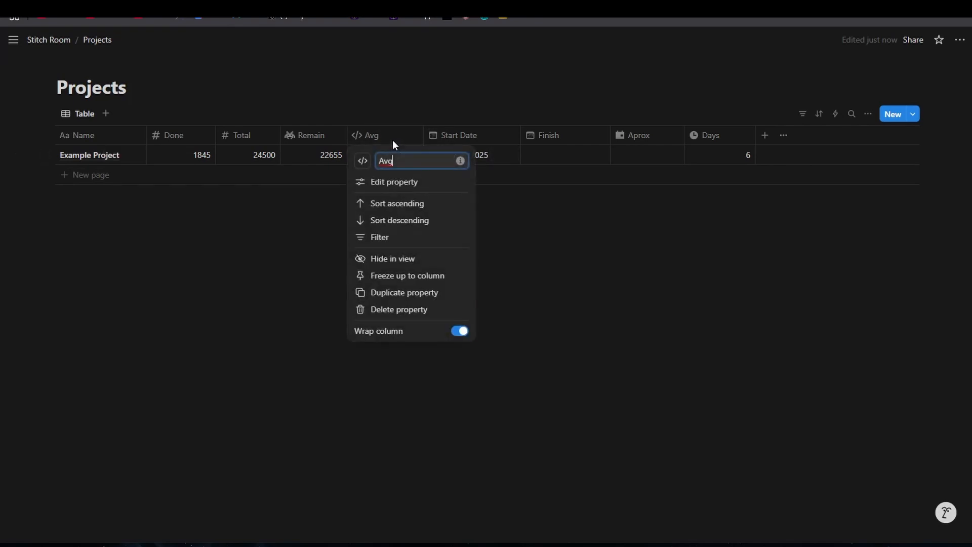
left_click(373, 188)
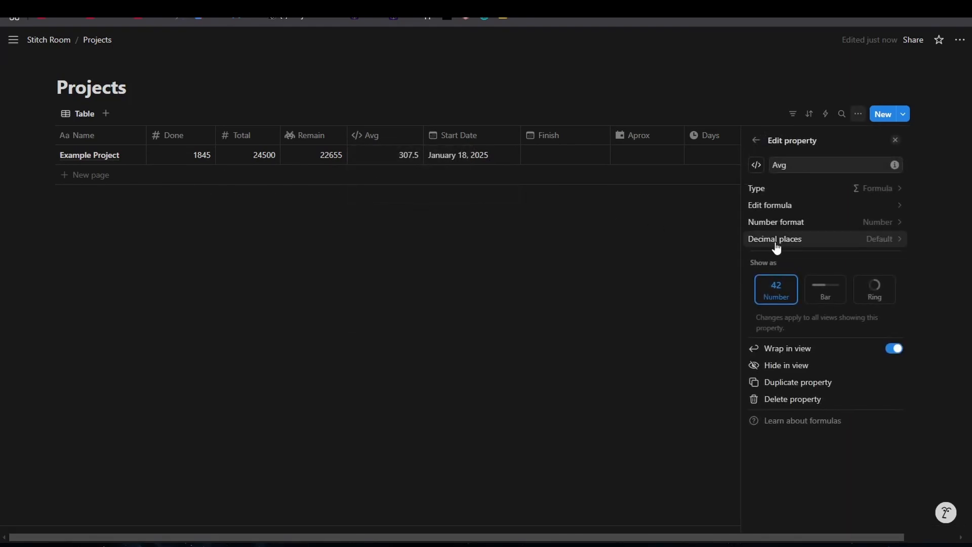
left_click(796, 243)
left_click(795, 276)
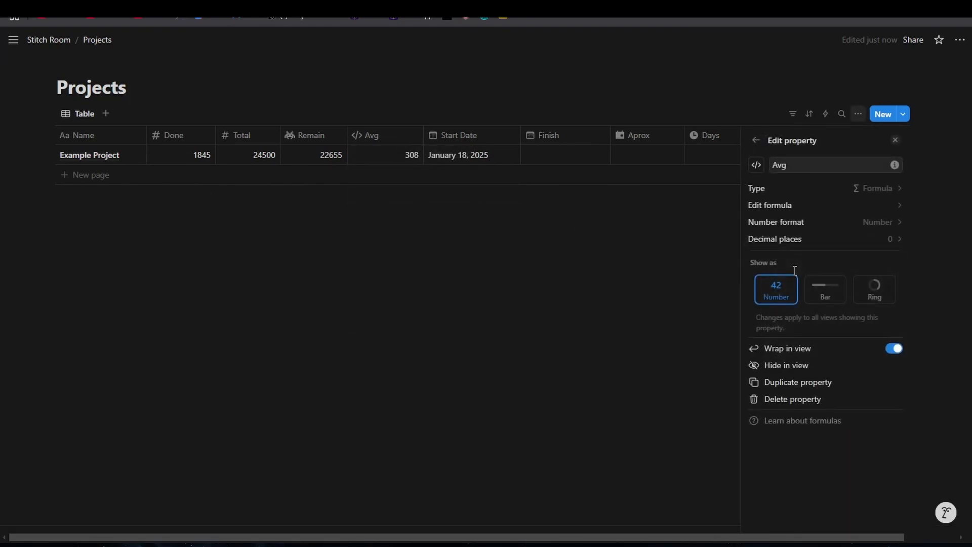
left_click(537, 253)
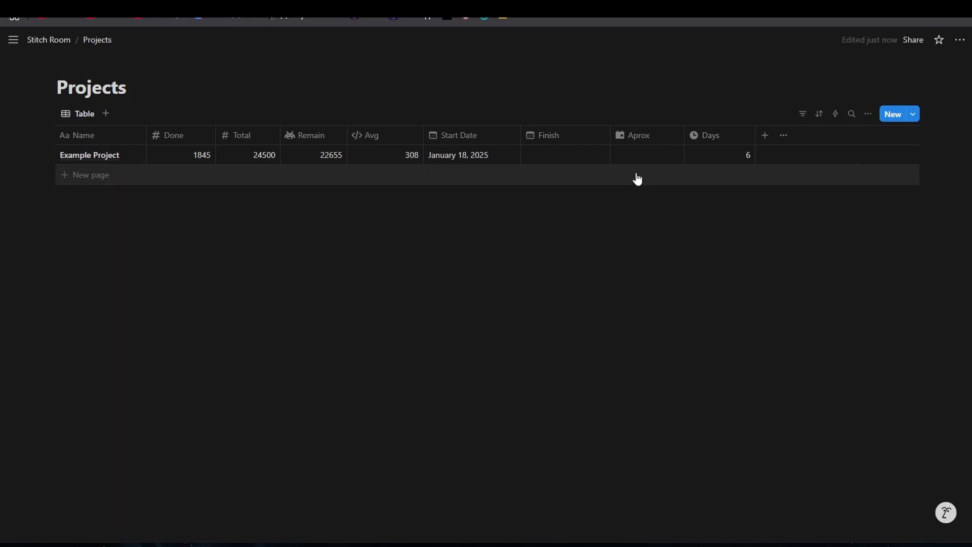
Step: Enter the Aprox formula formatDate(now().dateAdd(Remain/Avg,"days"),"MM/DD/YYYY"), using the Remain and Avg properties
left_click(644, 154)
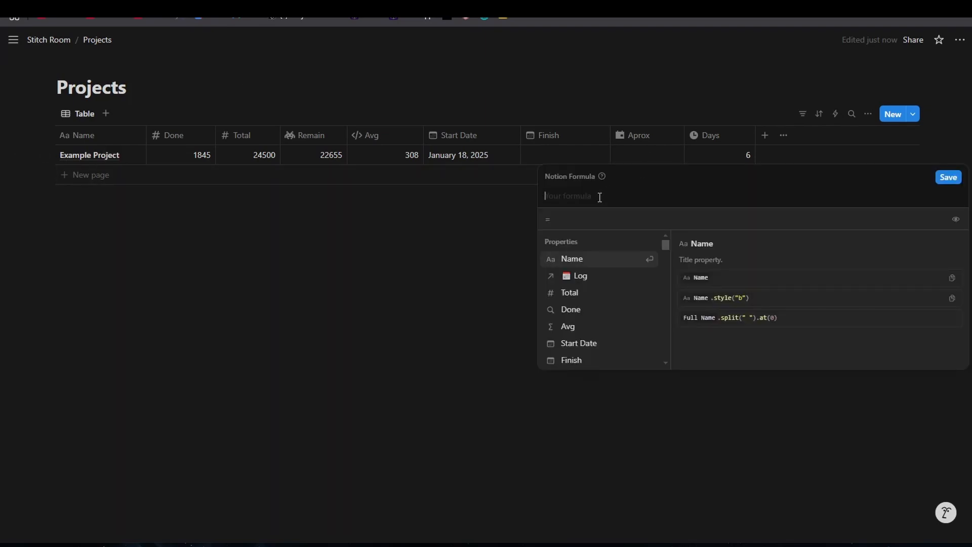
type("formatDate(now().dateAdd(Remain/Avg,\"days\"),\"MM/DD/YYYY\")")
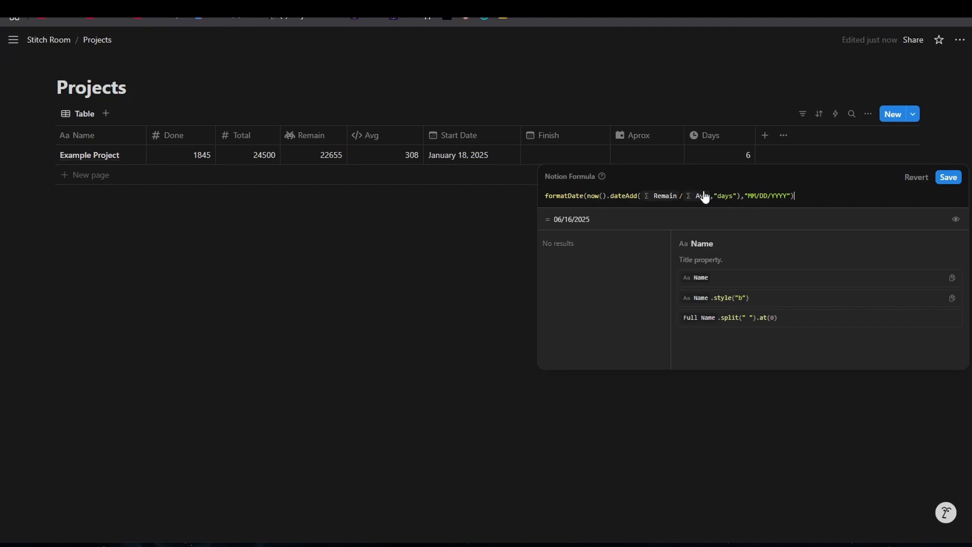
Step: Review the Aprox formula's date format, now(), dateAdd and Remain / Avg parts alongside the function reference examples
left_click(768, 196)
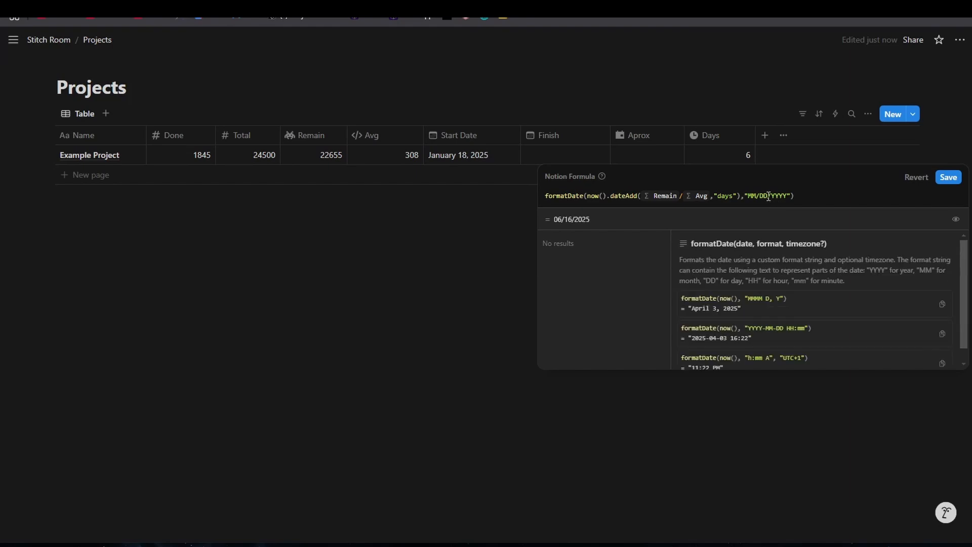
scroll(749, 293, "down", 1)
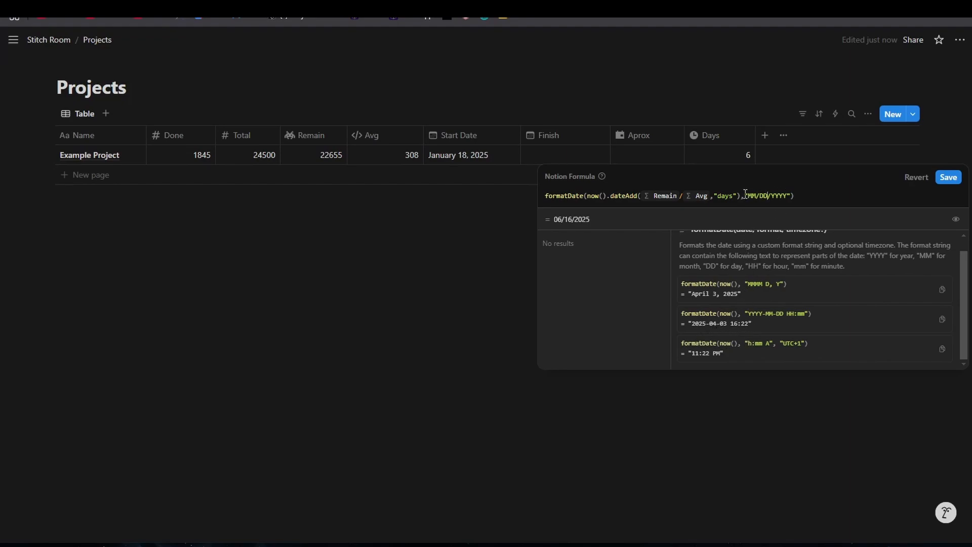
left_click_drag(745, 195, 787, 198)
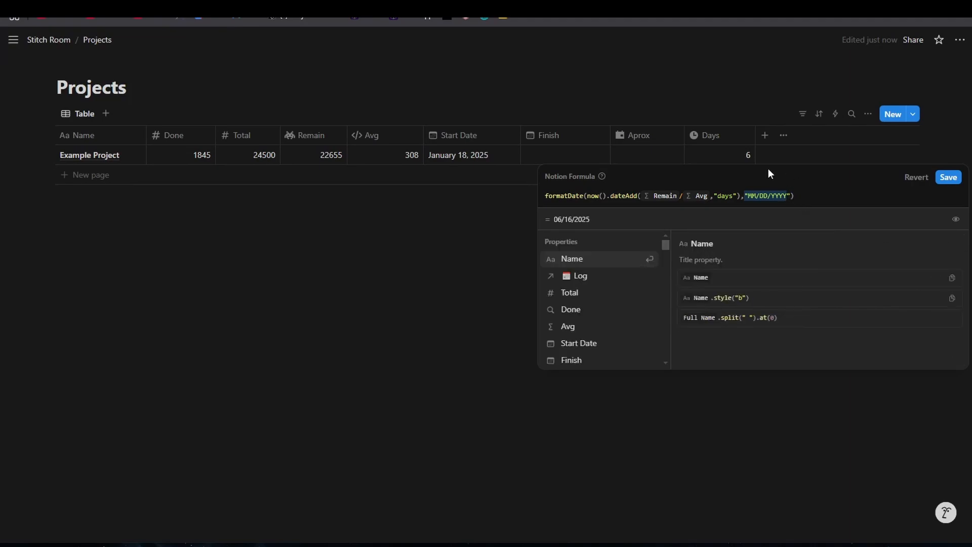
left_click(753, 197)
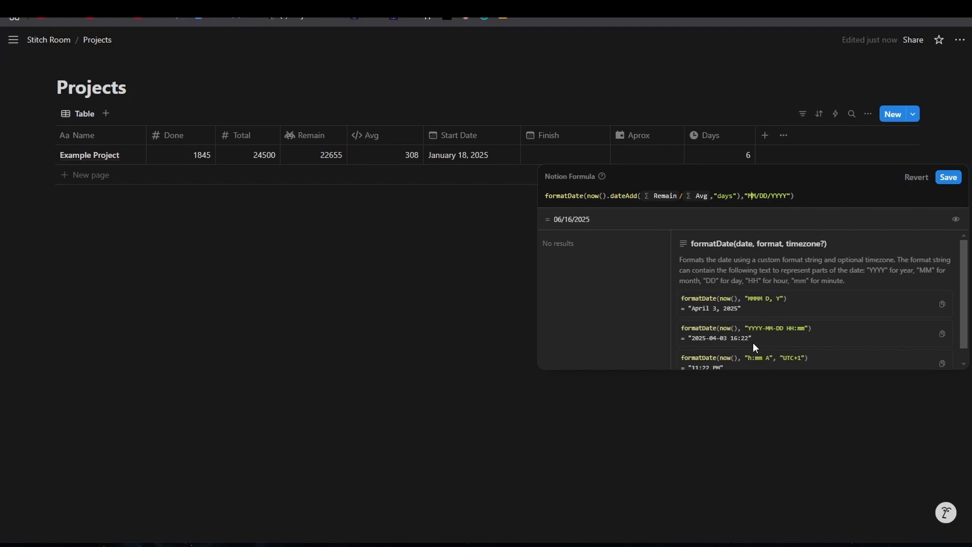
scroll(757, 341, "down", 2)
scroll(761, 338, "up", 2)
left_click_drag(744, 195, 793, 199)
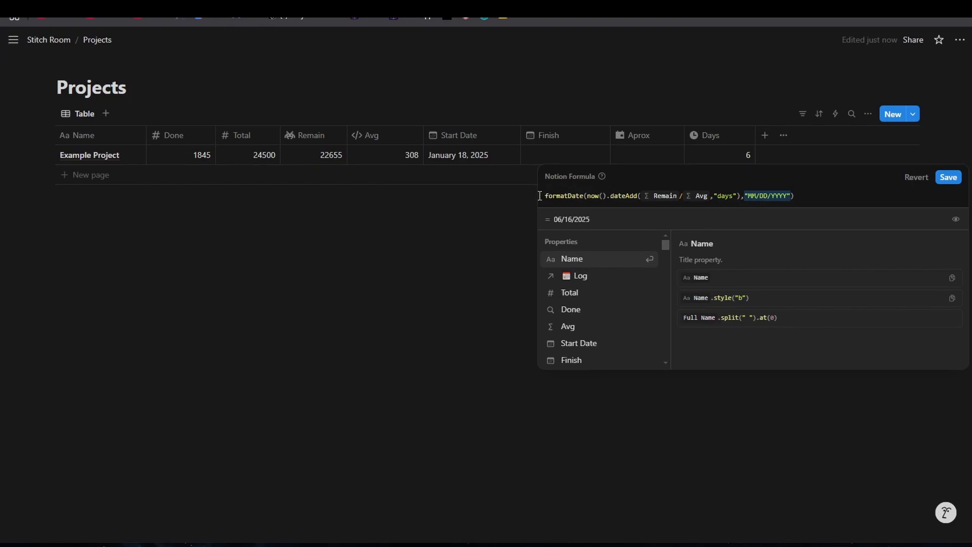
left_click_drag(544, 196, 793, 200)
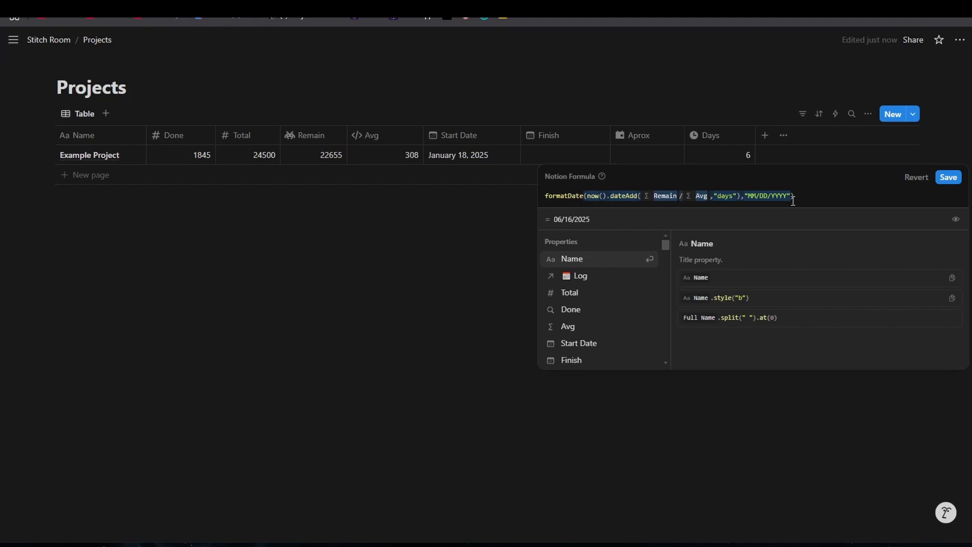
left_click(582, 198)
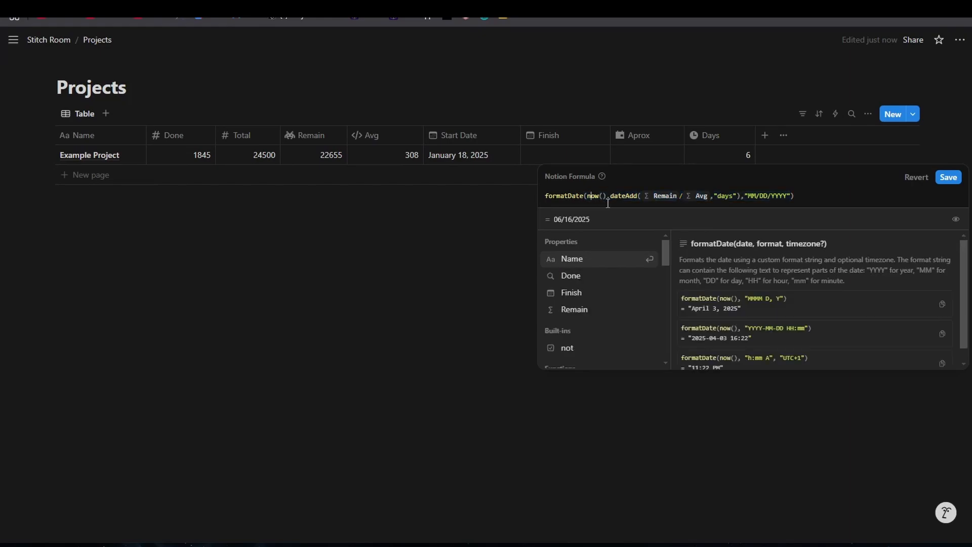
left_click_drag(587, 197, 607, 197)
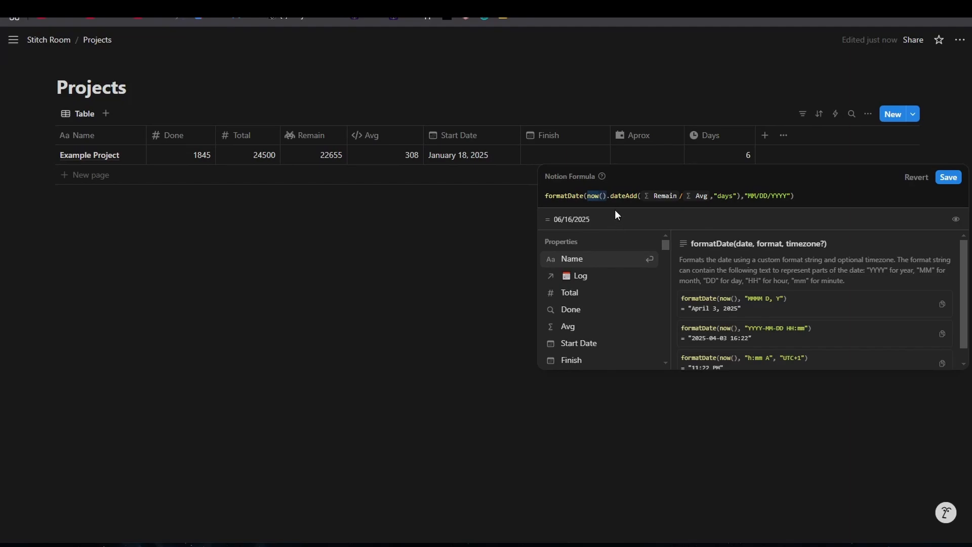
left_click_drag(611, 197, 639, 198)
left_click(669, 206)
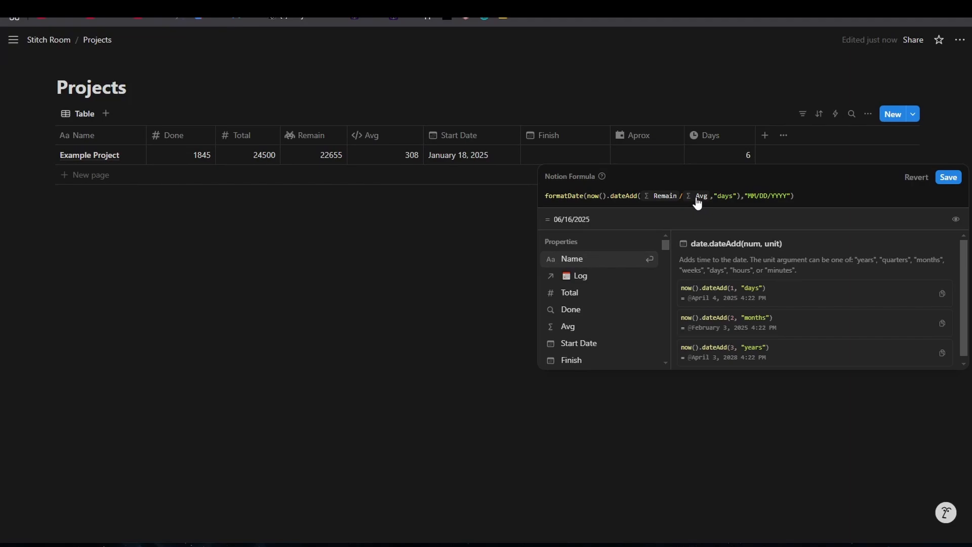
left_click_drag(806, 195, 733, 196)
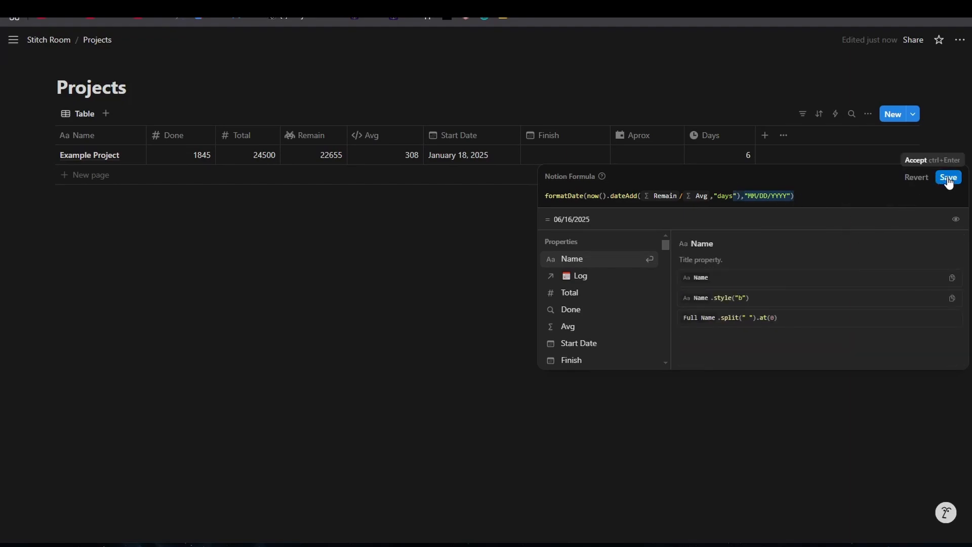
Step: Save the Aprox formula with its MM/DD/YYYY date format
left_click(822, 194)
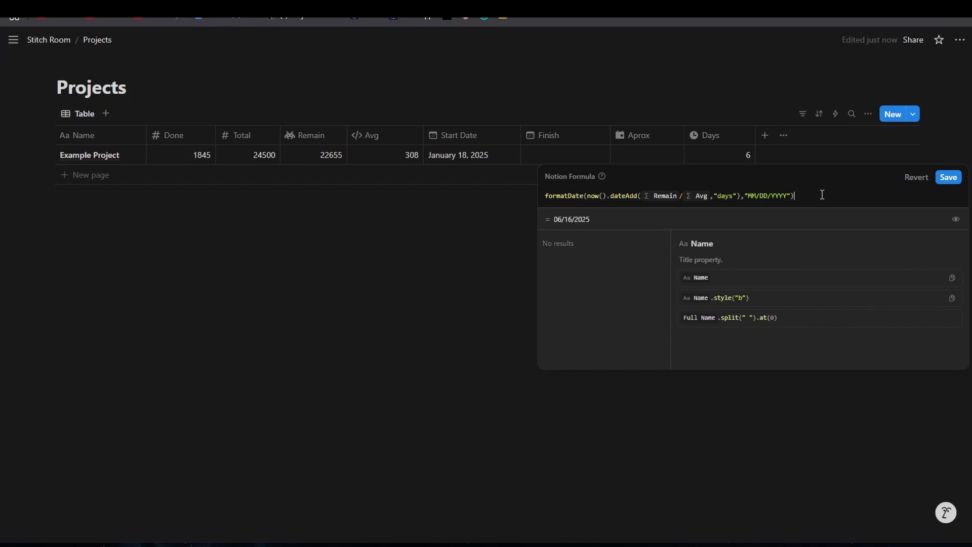
left_click(949, 177)
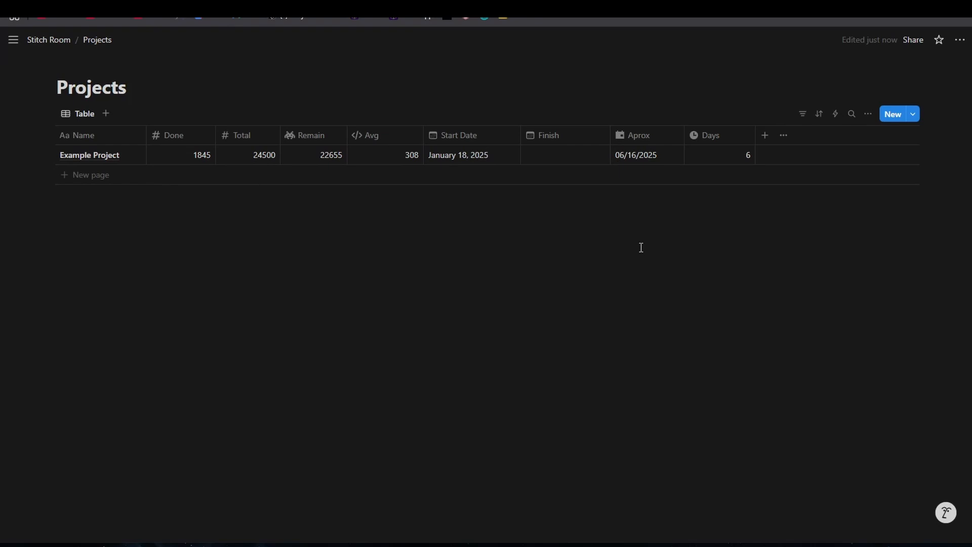
Step: Add a formula property named % to the Projects table
left_click(765, 140)
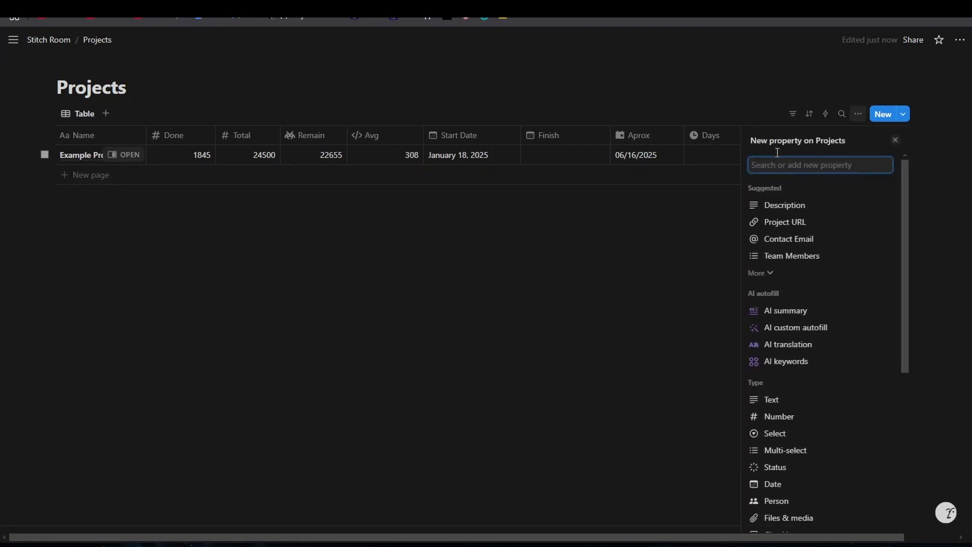
type("fo")
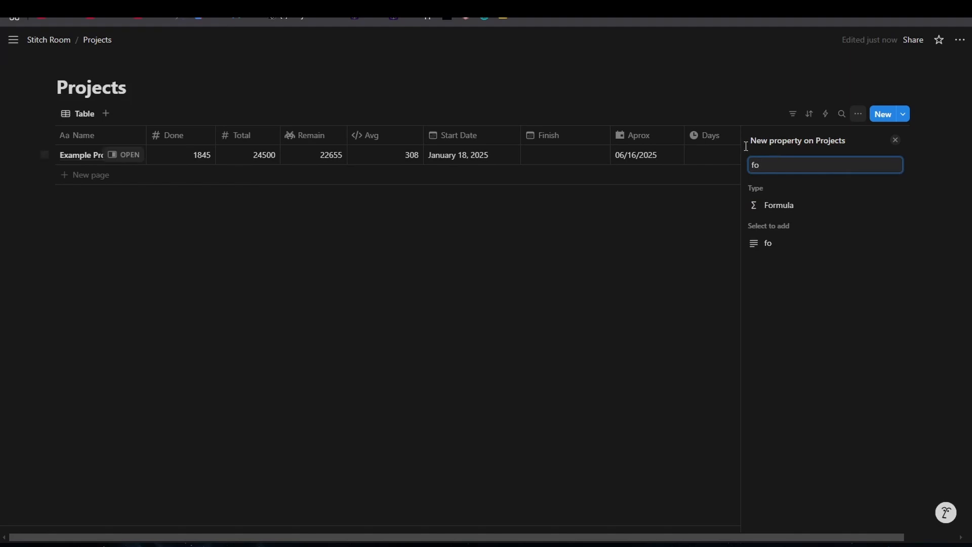
left_click(780, 206)
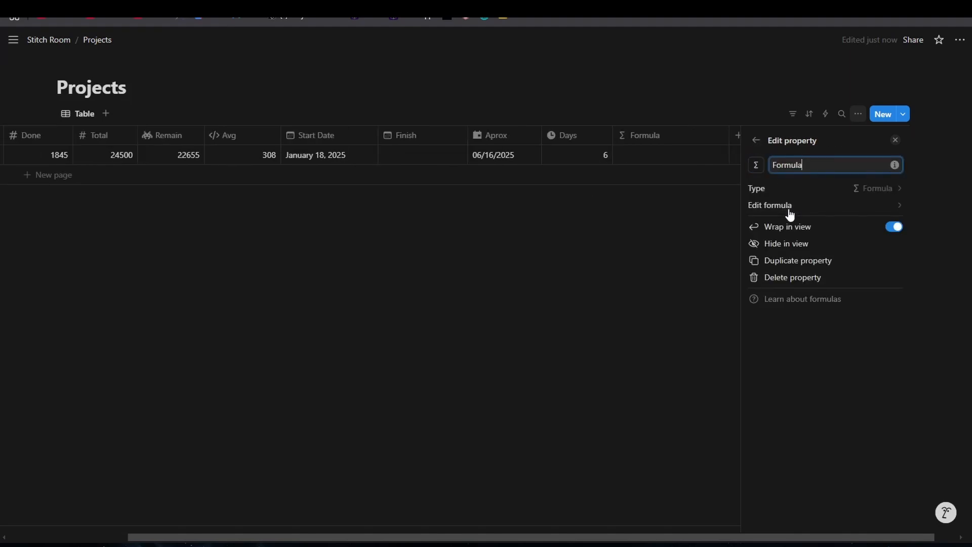
double_click(789, 167)
type("%")
Step: Set the % formula to (Done/Total)*100, using the Done and Total properties, and save it
left_click(794, 205)
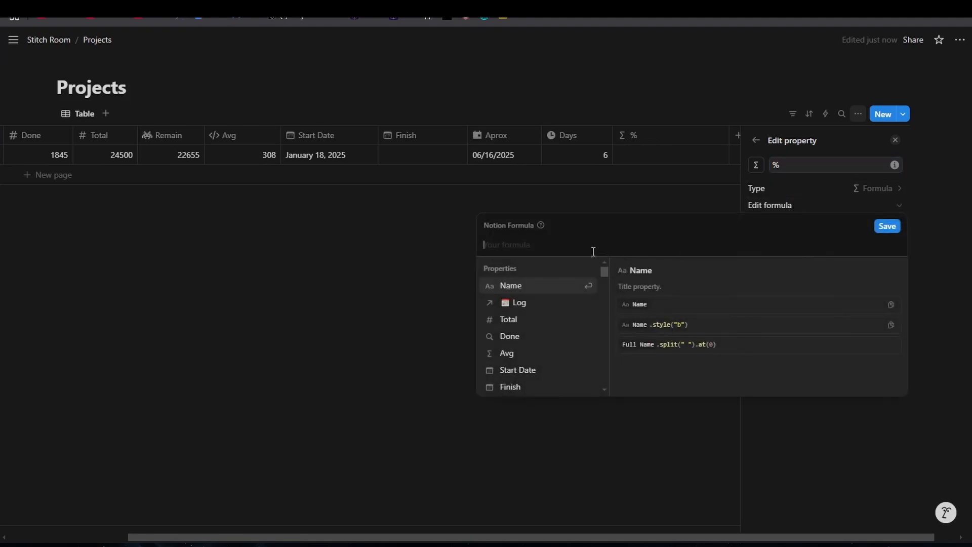
type("don")
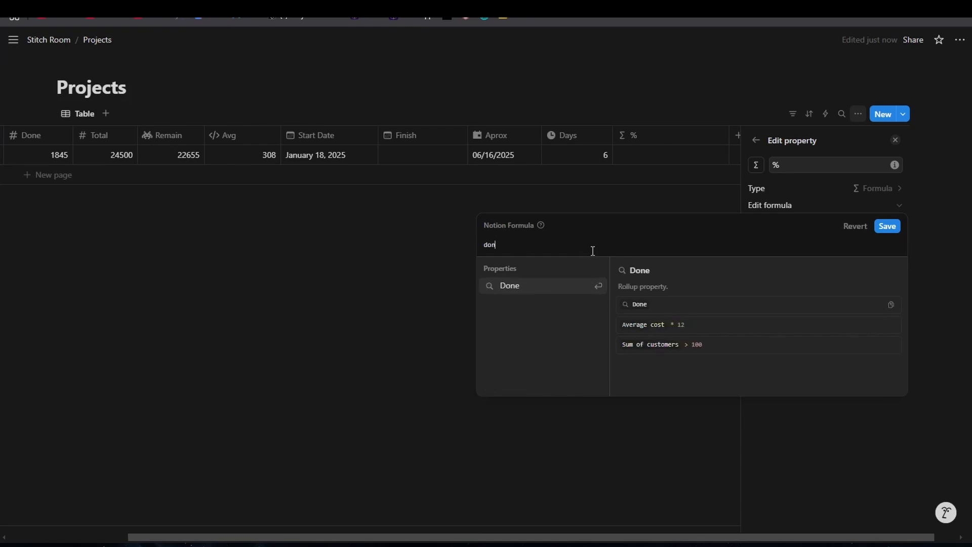
left_click(546, 312)
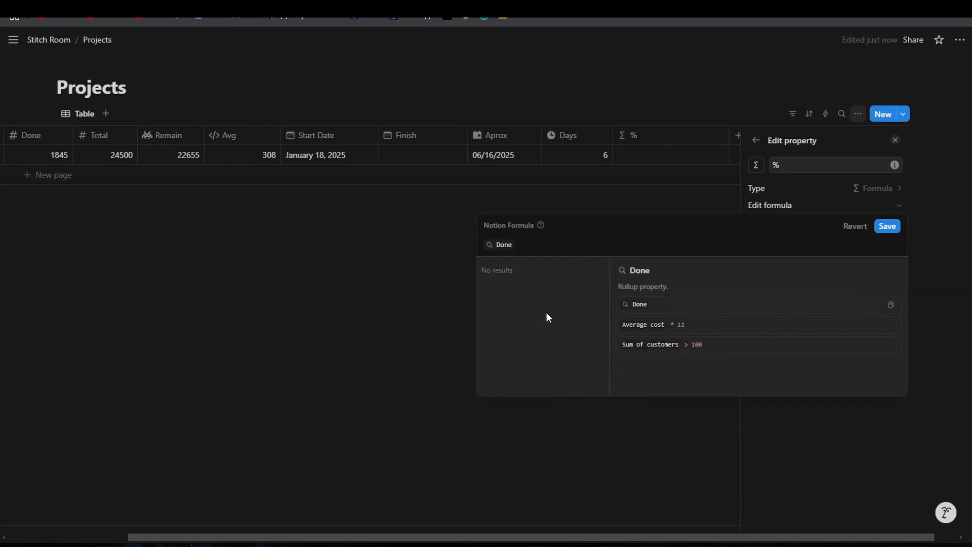
type("/")
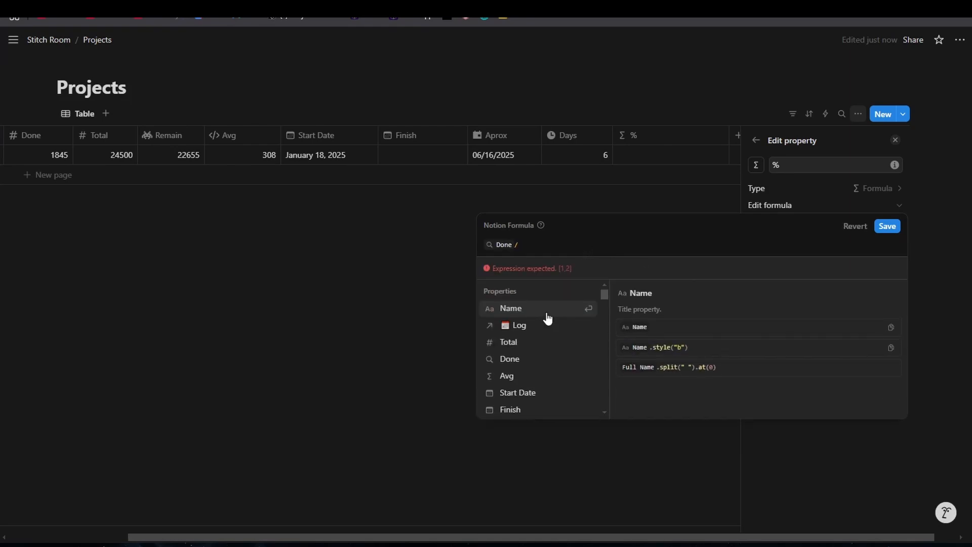
type(" to")
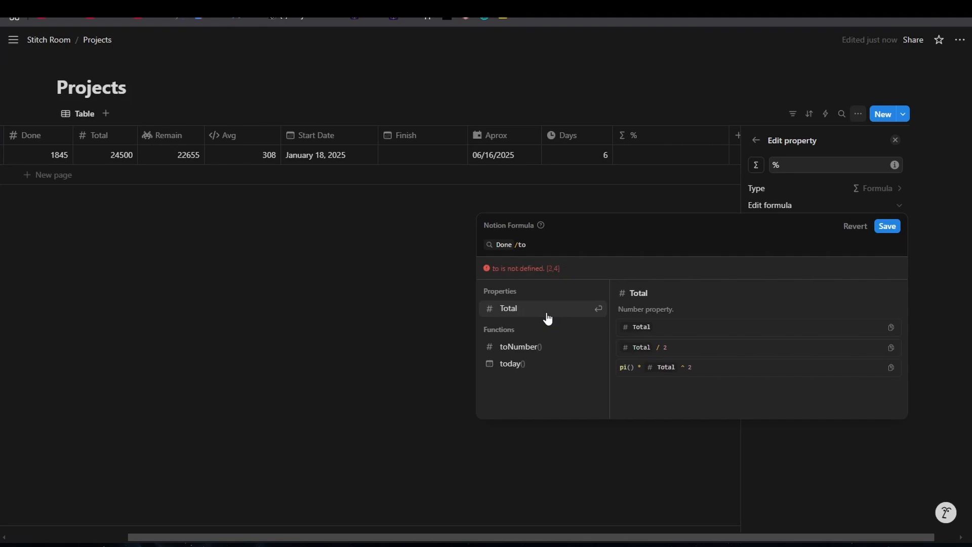
left_click(547, 314)
left_click(484, 245)
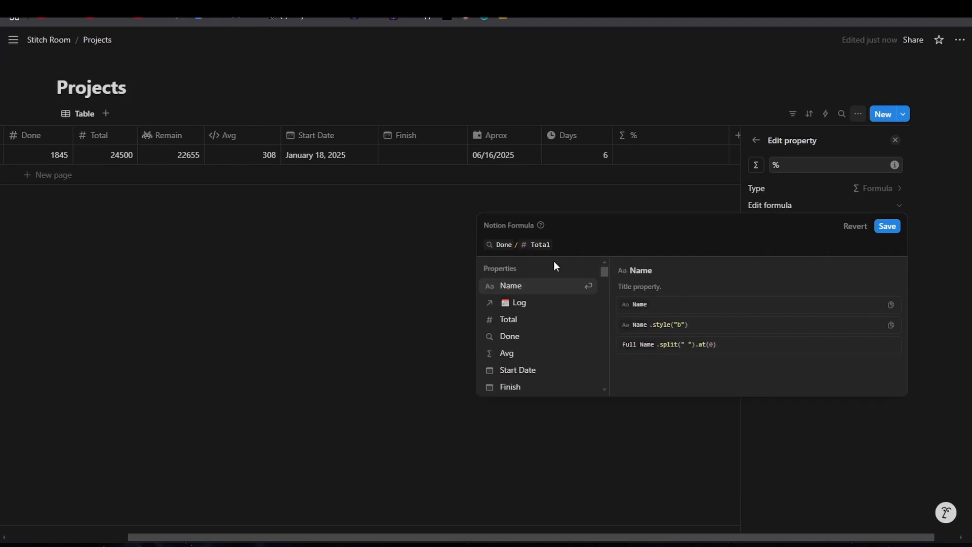
type("(")
left_click(583, 246)
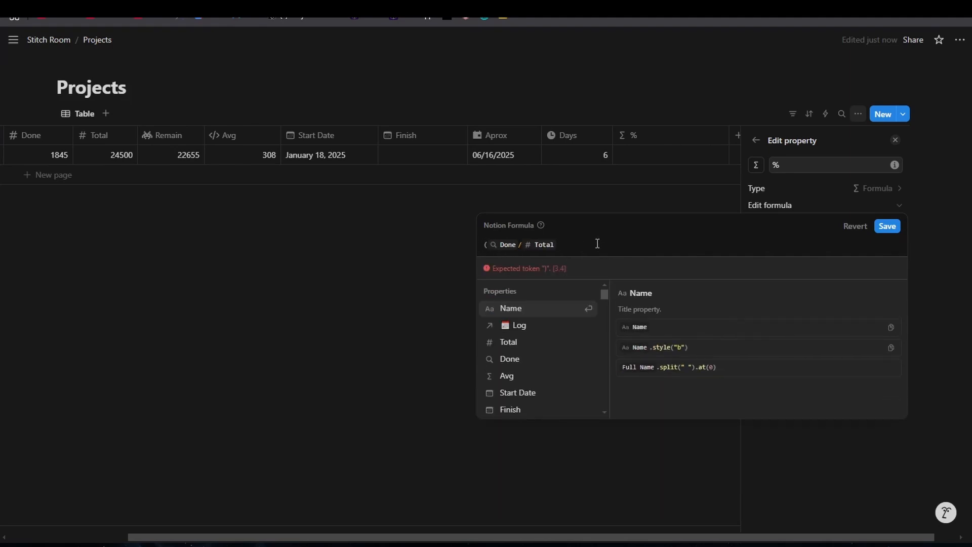
type(")")
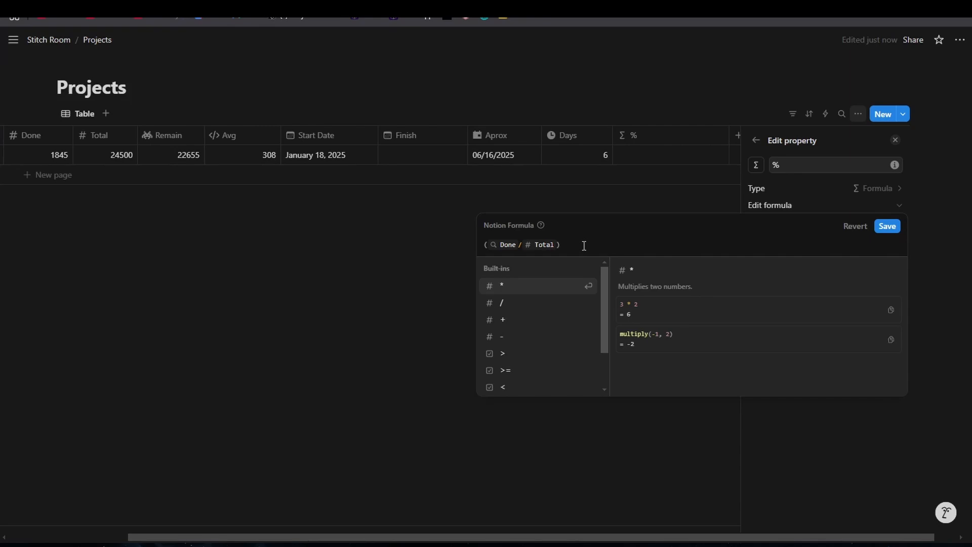
type("*100")
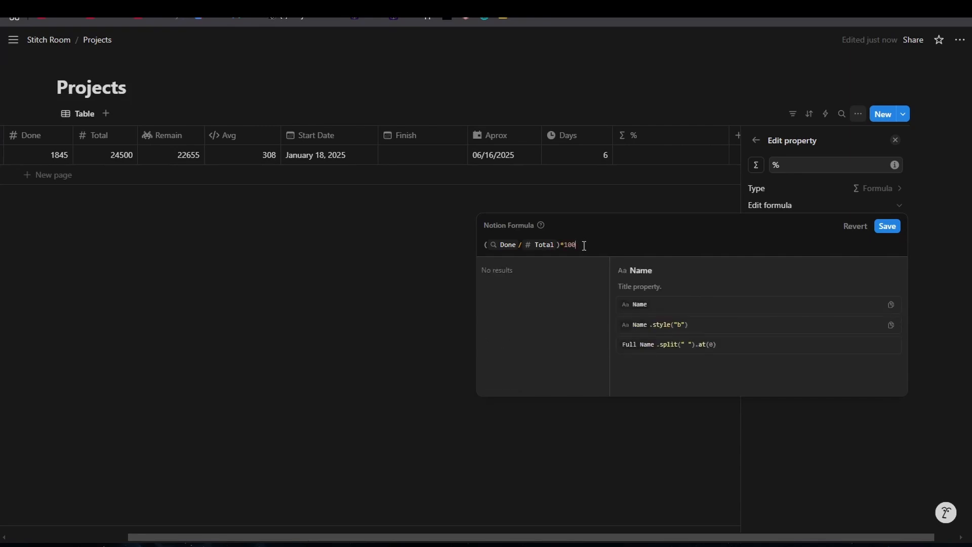
left_click(887, 227)
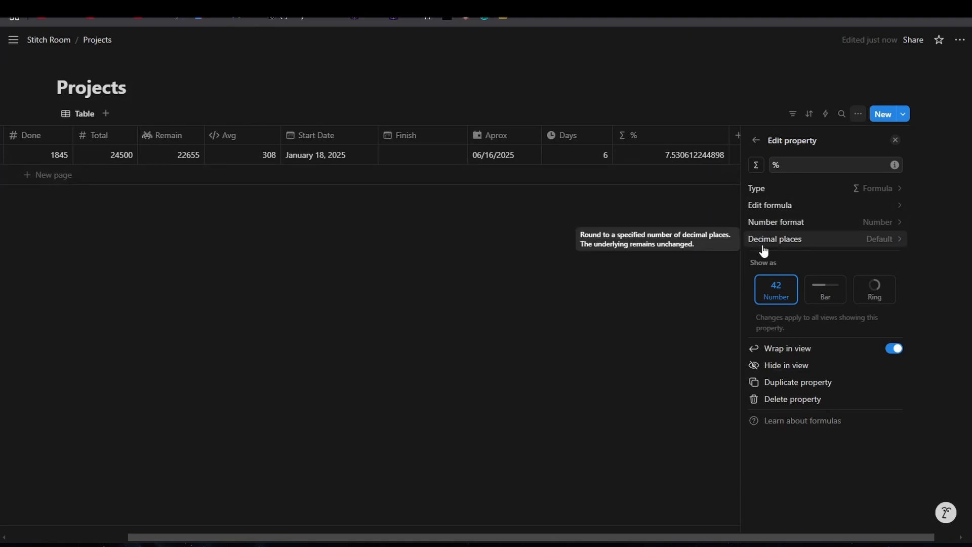
Step: Set the % property's decimal places to 2 and narrow its column
left_click(784, 241)
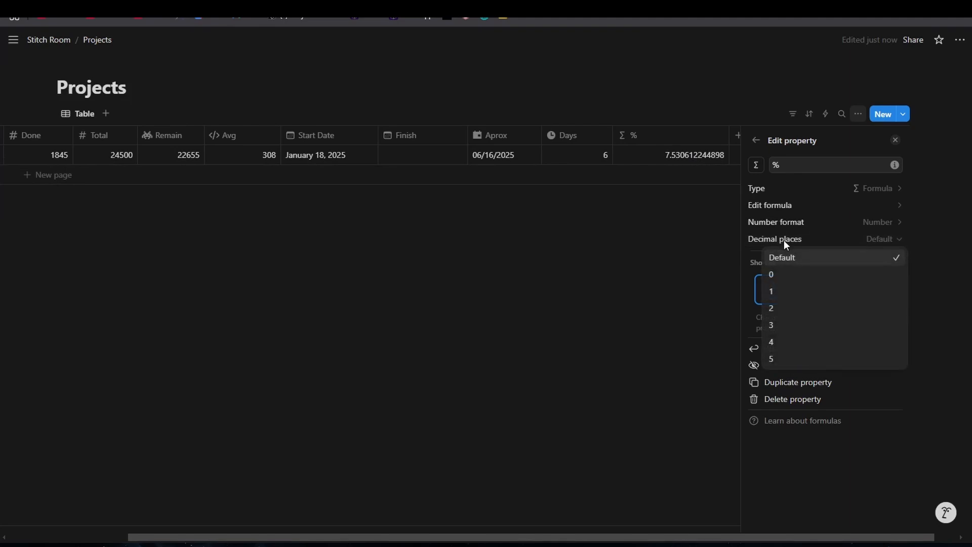
left_click(792, 308)
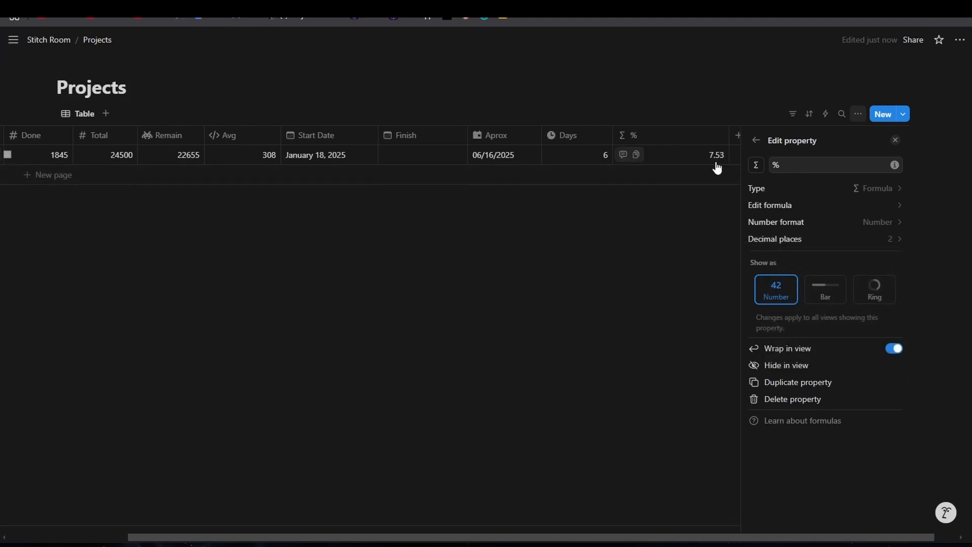
left_click_drag(730, 134, 673, 141)
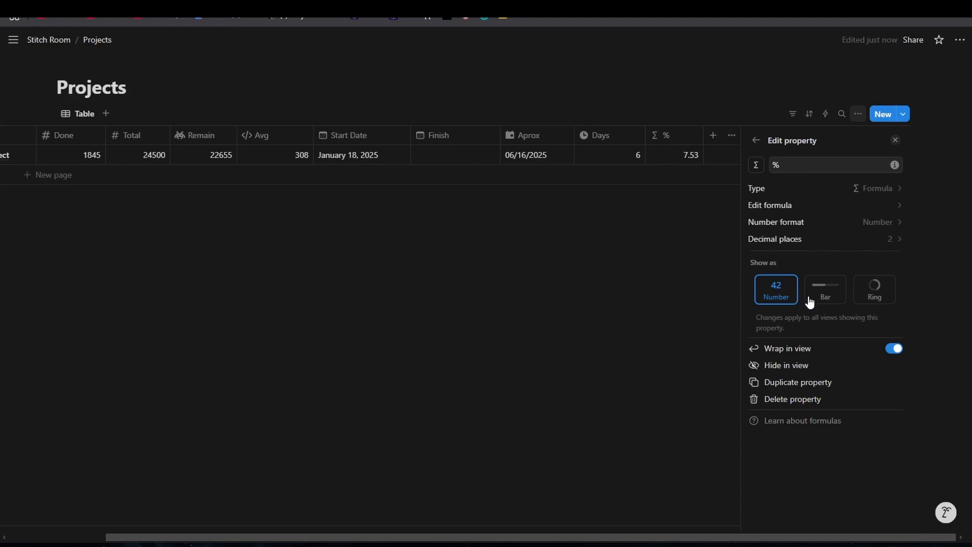
Step: Show the % property as a bar and widen its column slightly
left_click(836, 301)
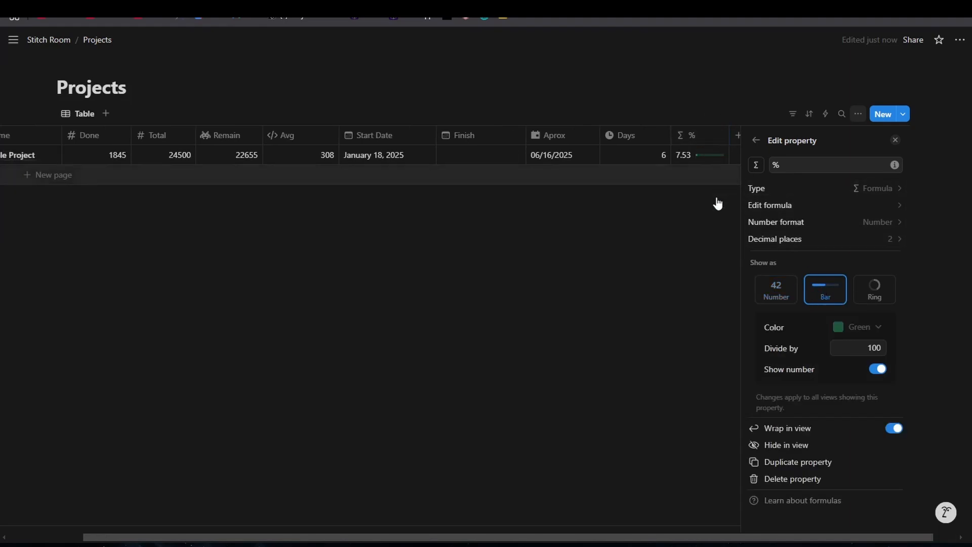
left_click(719, 199)
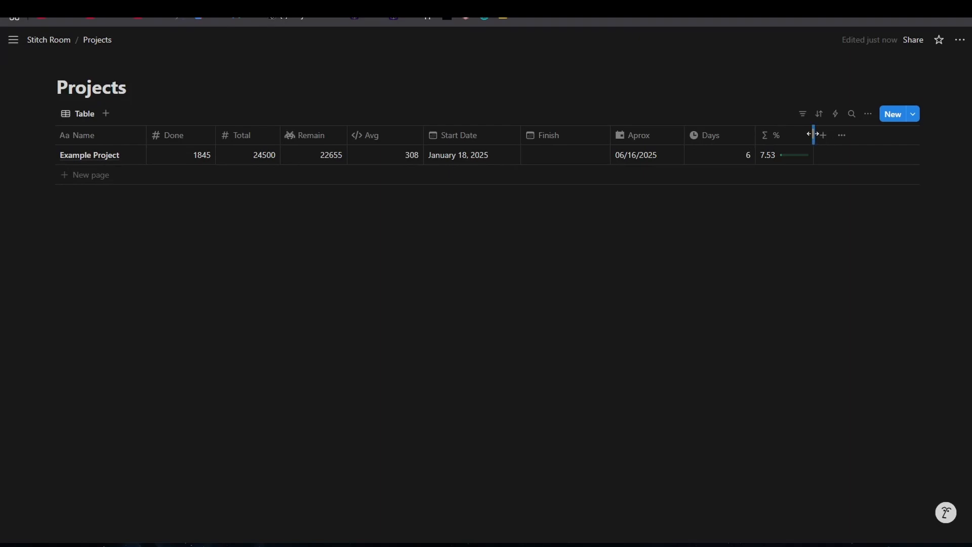
left_click_drag(814, 135, 835, 134)
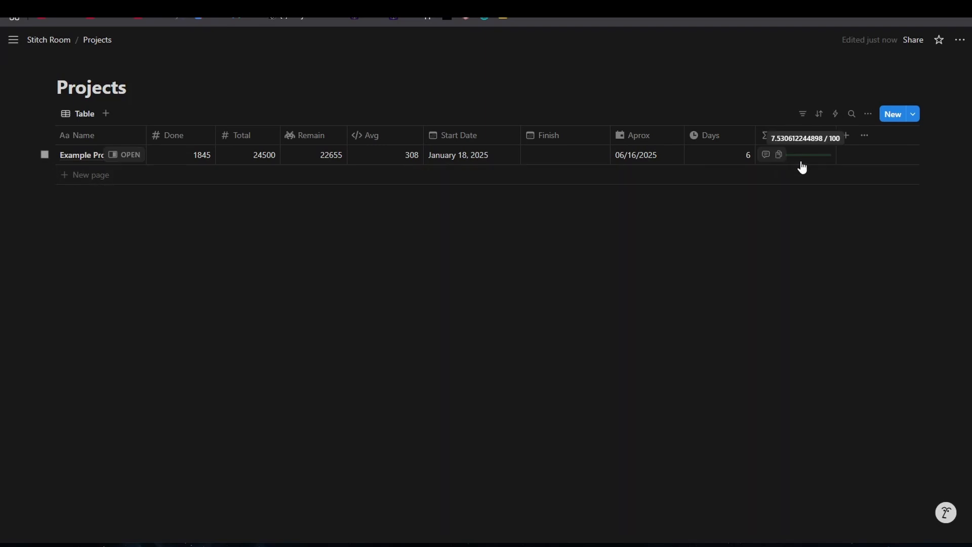
Step: Toggle the % property's Show number option off and back on
left_click(792, 137)
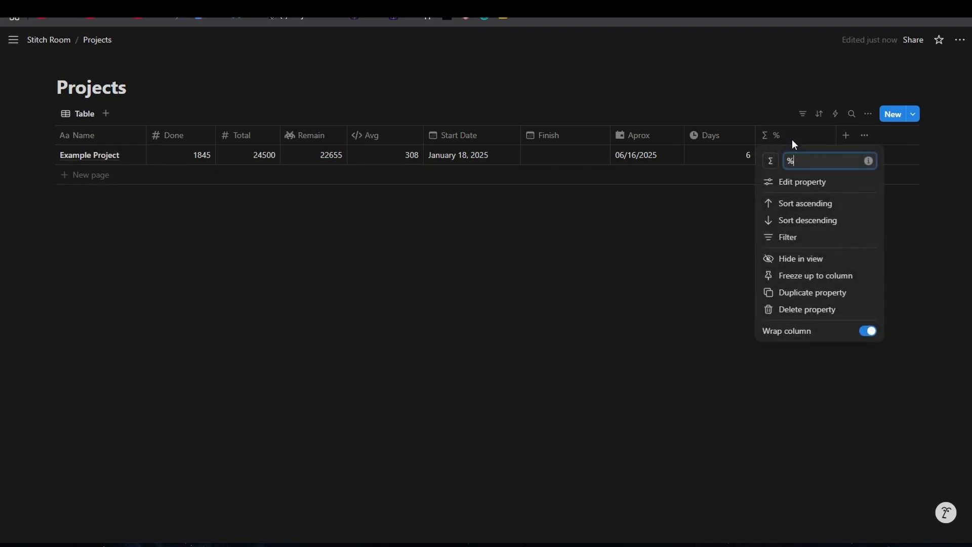
left_click(793, 183)
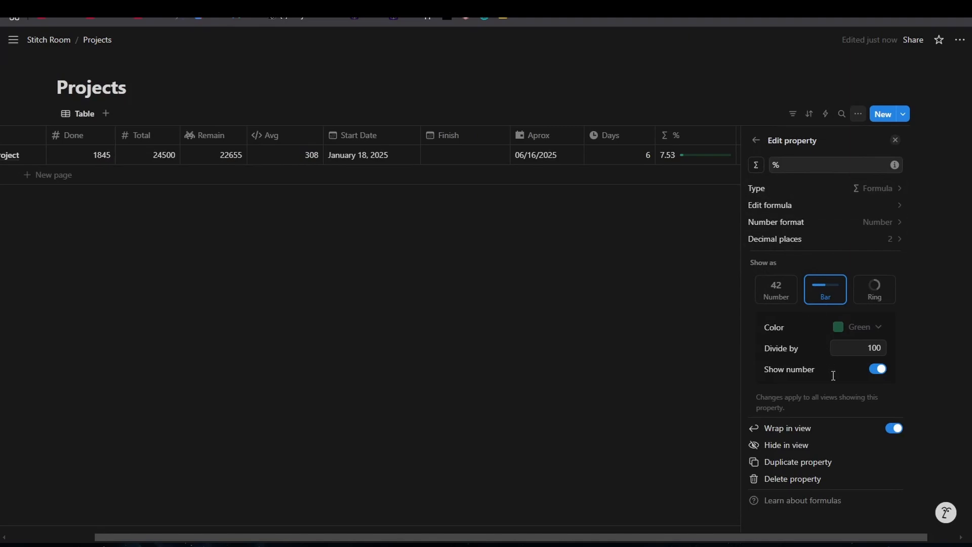
left_click(880, 369)
left_click(880, 370)
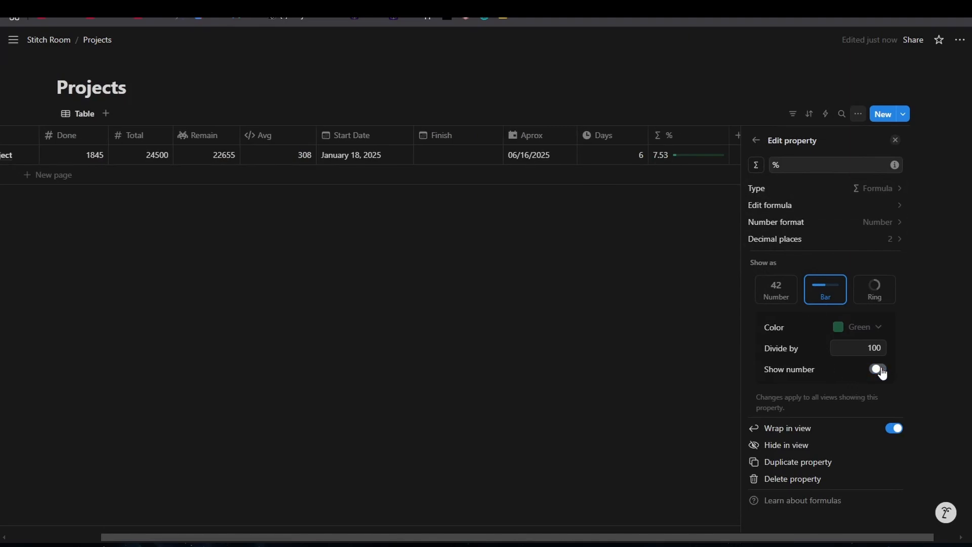
left_click(880, 369)
left_click(880, 369)
left_click(704, 324)
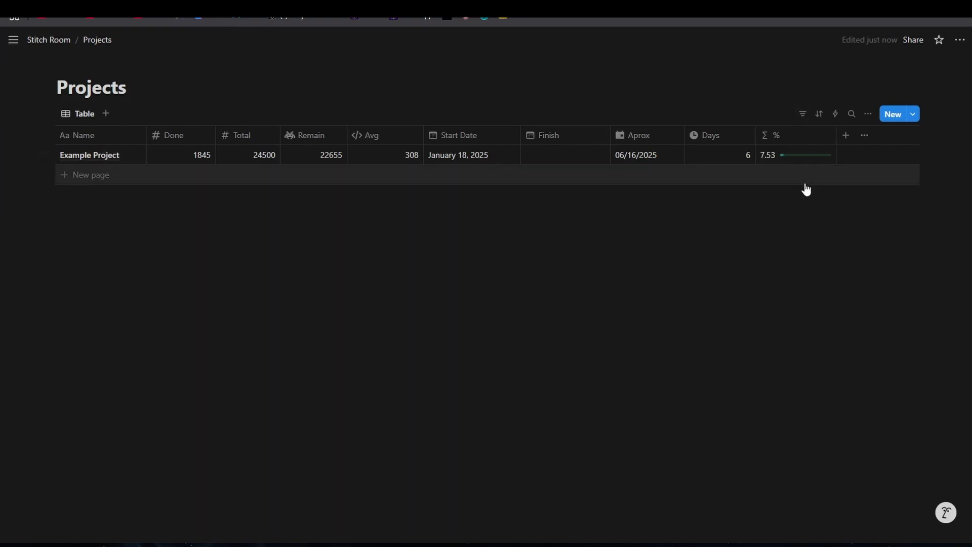
Step: Move the % column directly after Name and narrow the Finish column slightly
left_click_drag(807, 143, 181, 134)
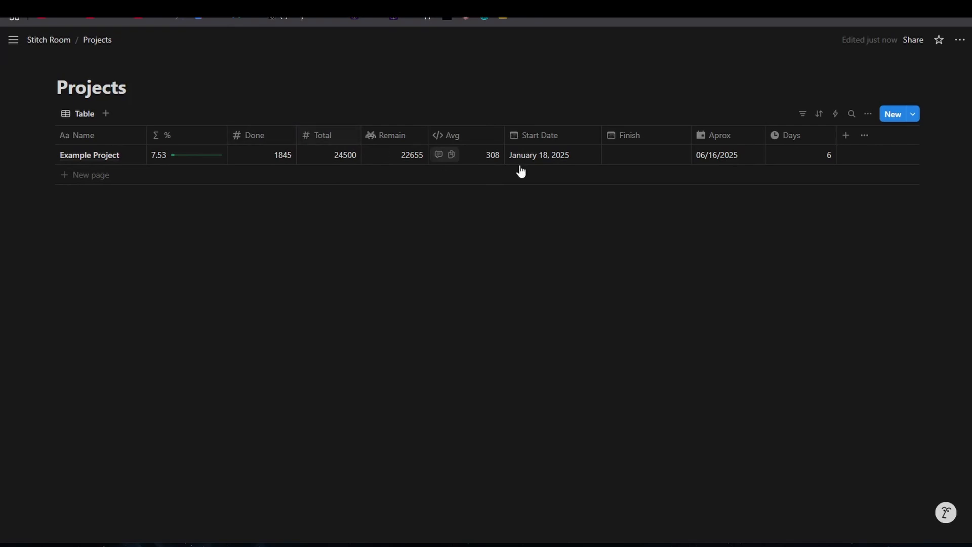
left_click_drag(691, 135, 669, 137)
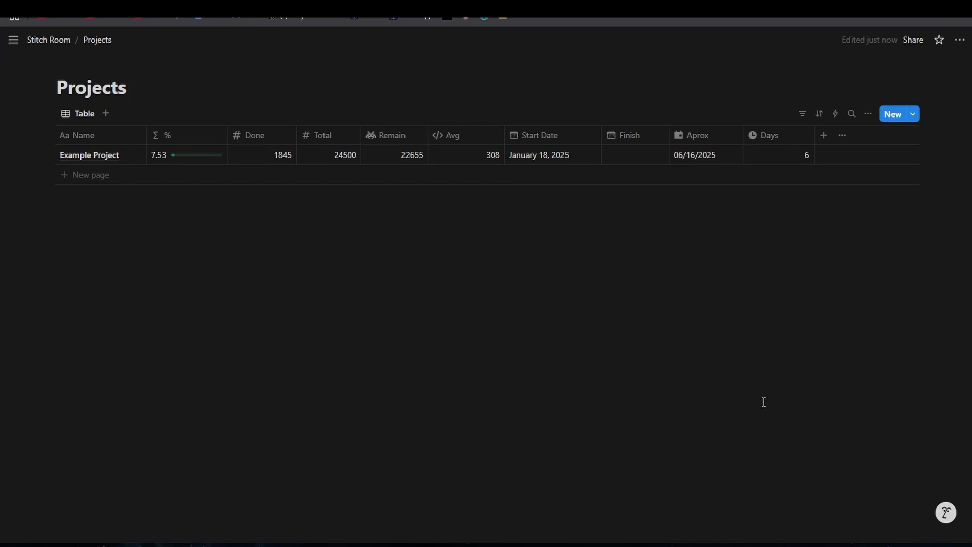
Step: Add a new project row below Example Project in the Projects table
mouse_move(189, 194)
left_click(91, 174)
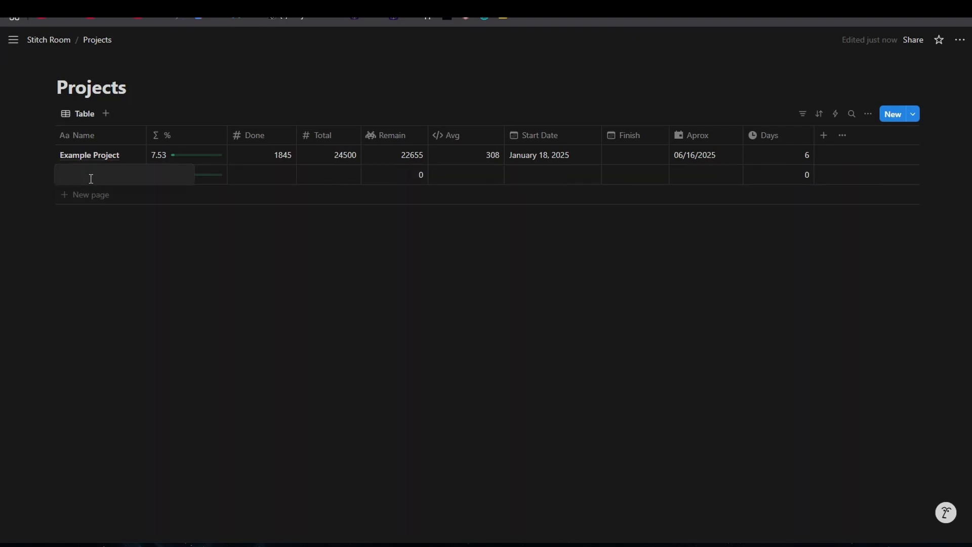
Step: Name the new project row "Project Num 2" and set its Total to 18000
type("Project Num 2")
key("Return")
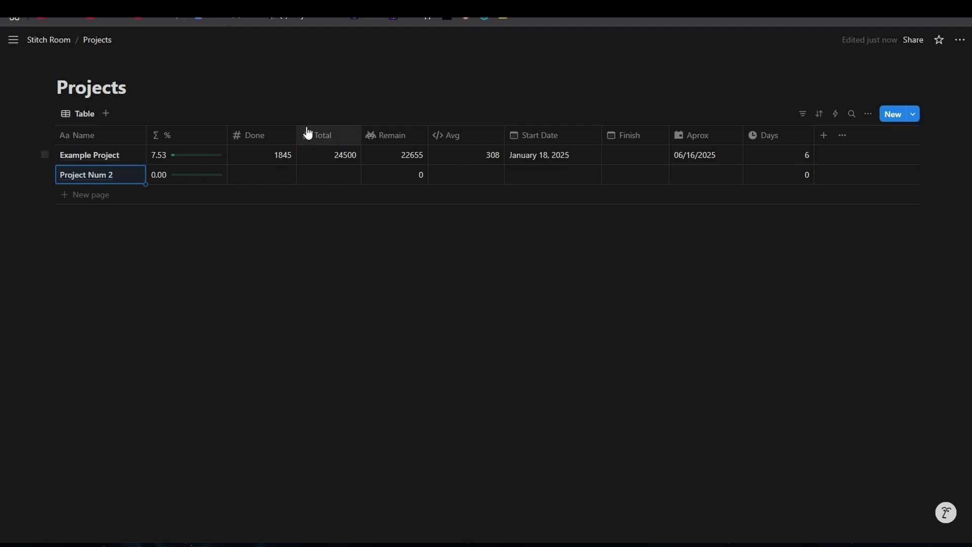
left_click(343, 180)
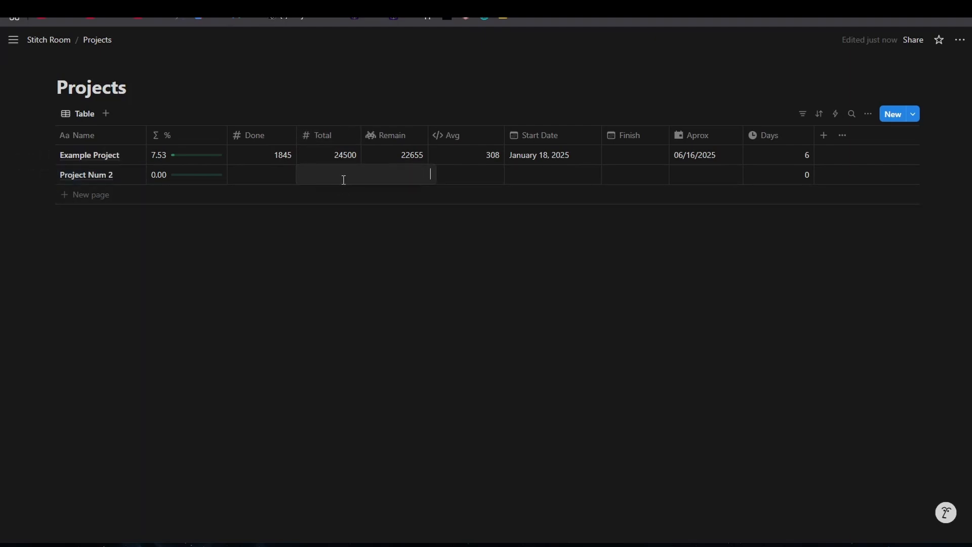
type("18000")
key("Return")
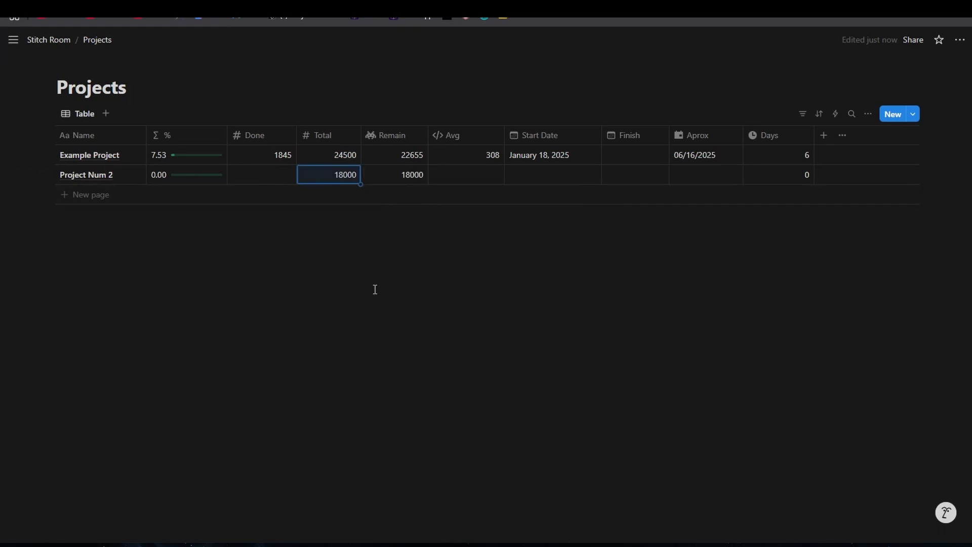
Step: Set the Start Date of Project Num 2 to April 3, 2025
left_click(538, 178)
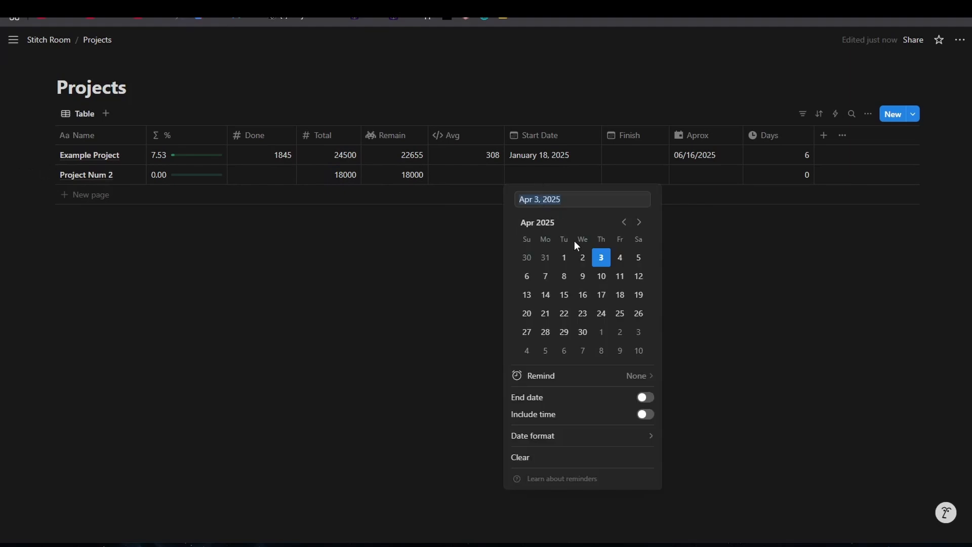
left_click(601, 257)
left_click(517, 181)
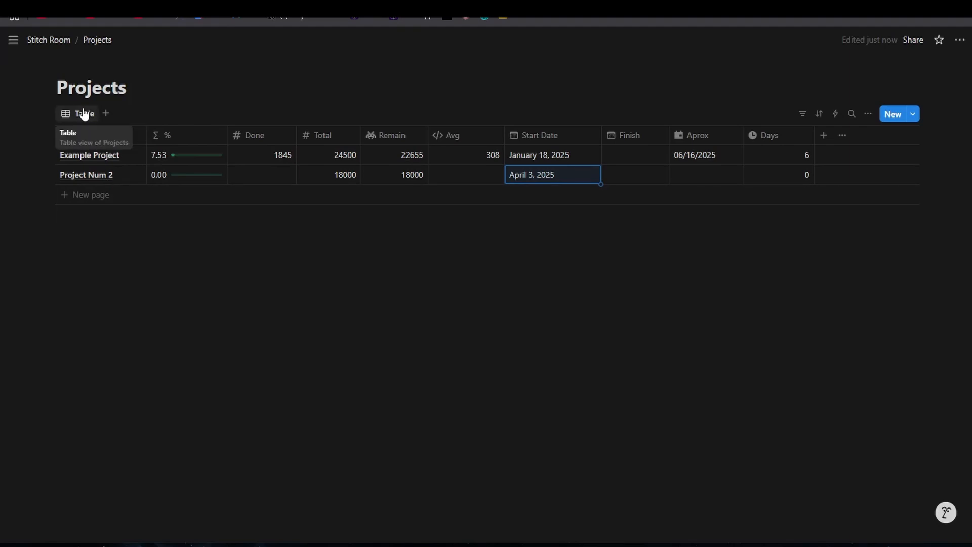
Step: On the Stitch Room page, move Log below Projects and turn it into an inline database
left_click(59, 45)
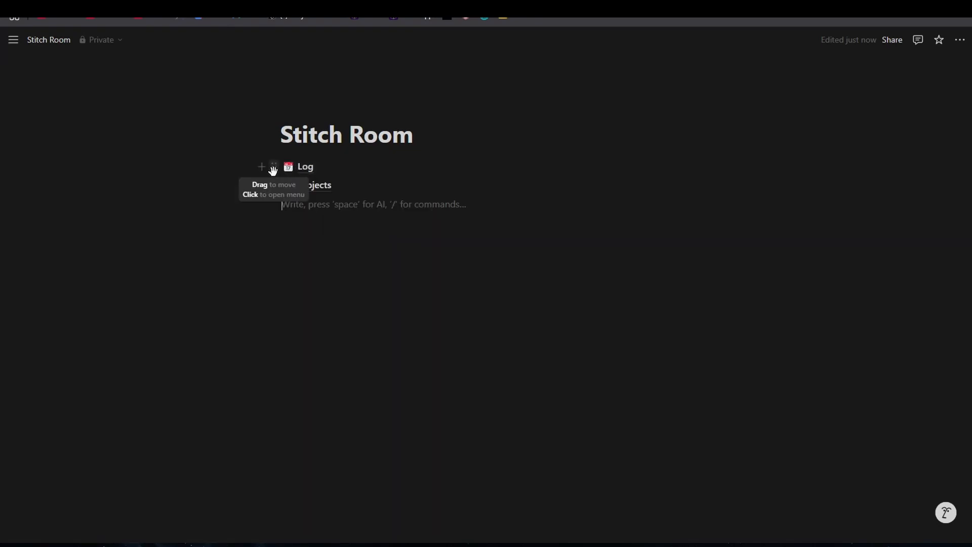
left_click_drag(274, 165, 271, 167)
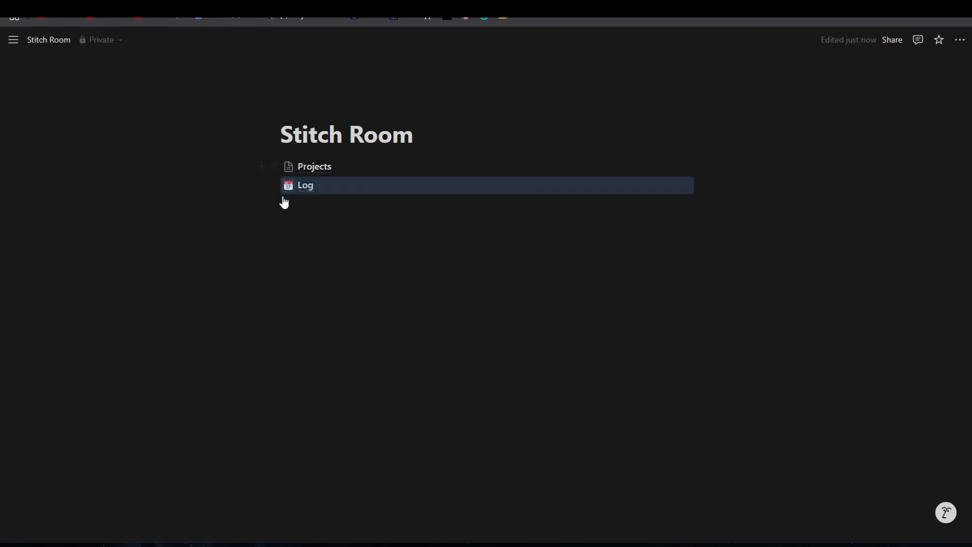
left_click(274, 186)
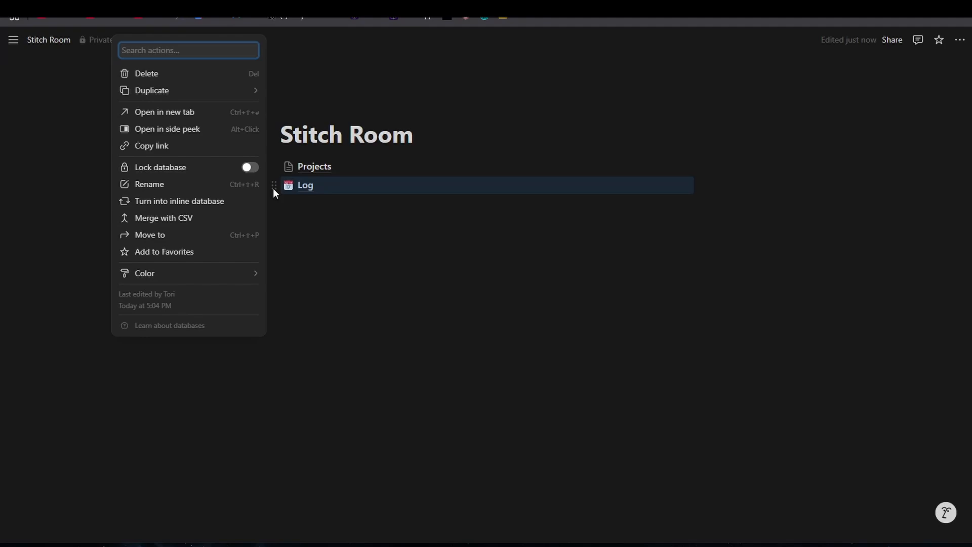
left_click(210, 205)
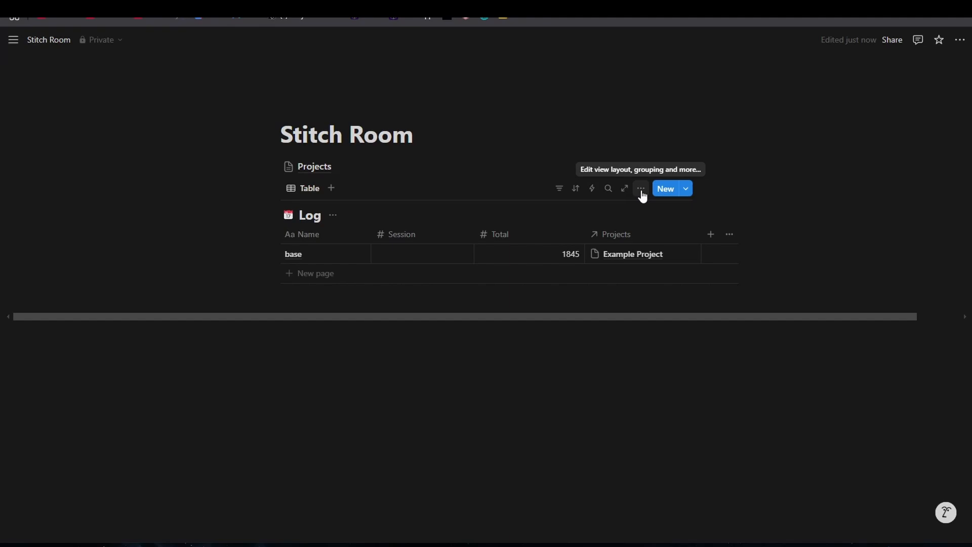
Step: Change the layout of the Log database view from table to Calendar
left_click(305, 195)
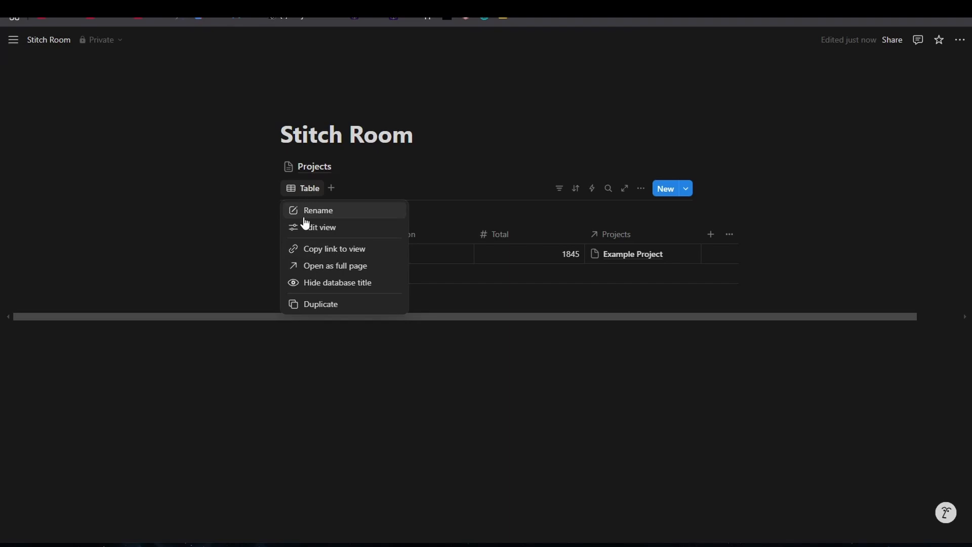
left_click(316, 228)
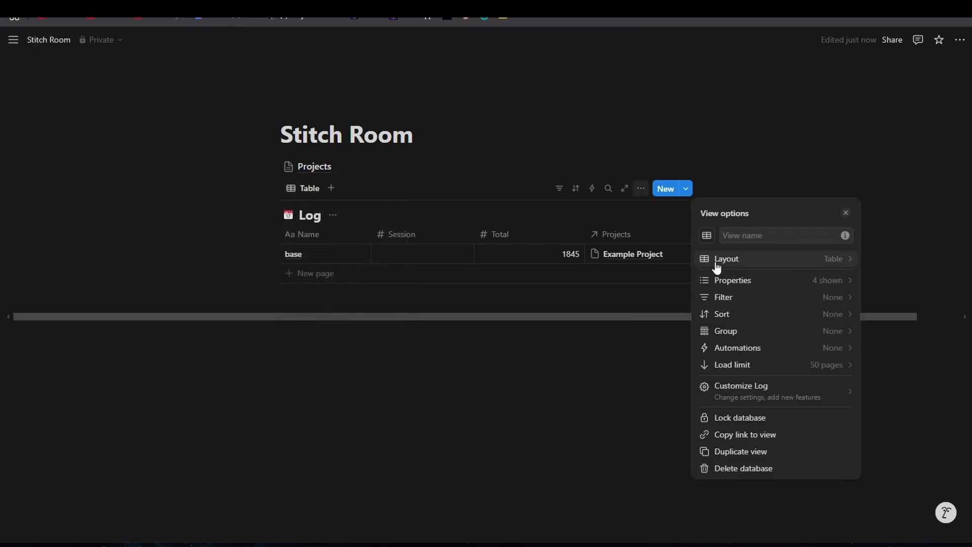
left_click(748, 260)
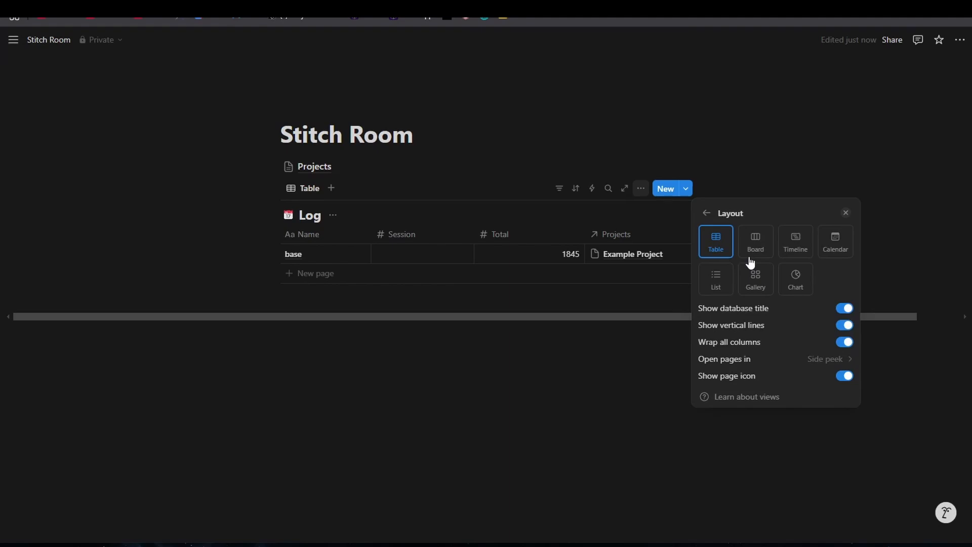
left_click(840, 247)
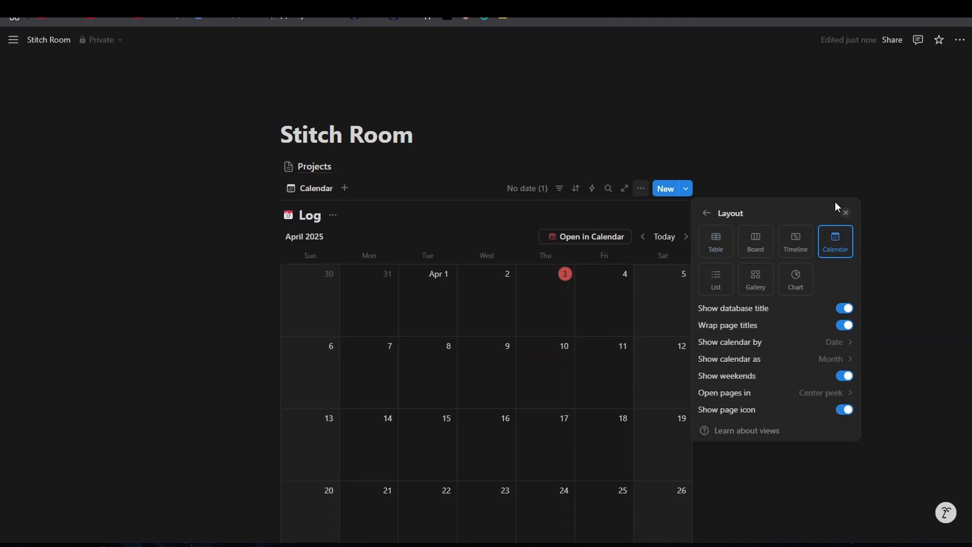
left_click(814, 152)
Step: Add a Log calendar entry on April 3, 2025 titled "example"
scroll(673, 374, "down", 2)
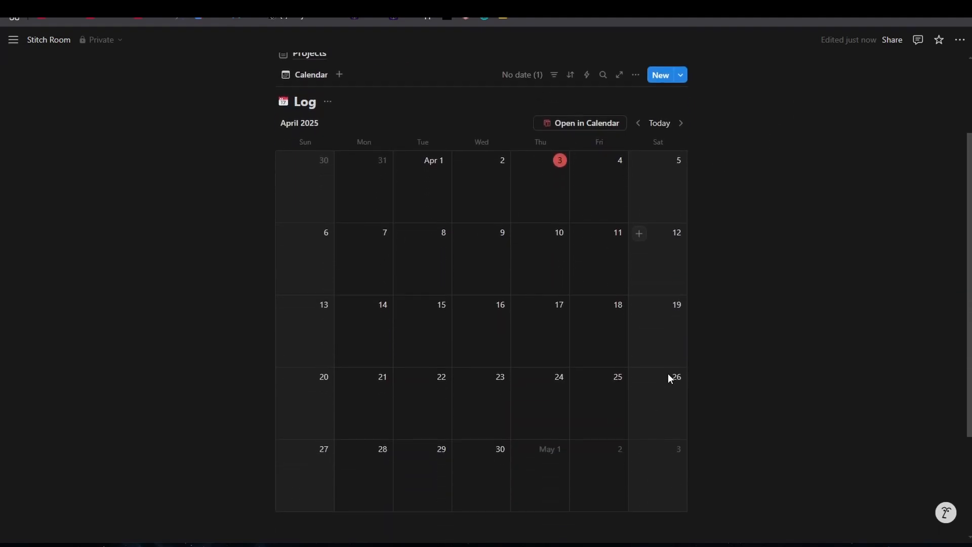
scroll(669, 375, "up", 2)
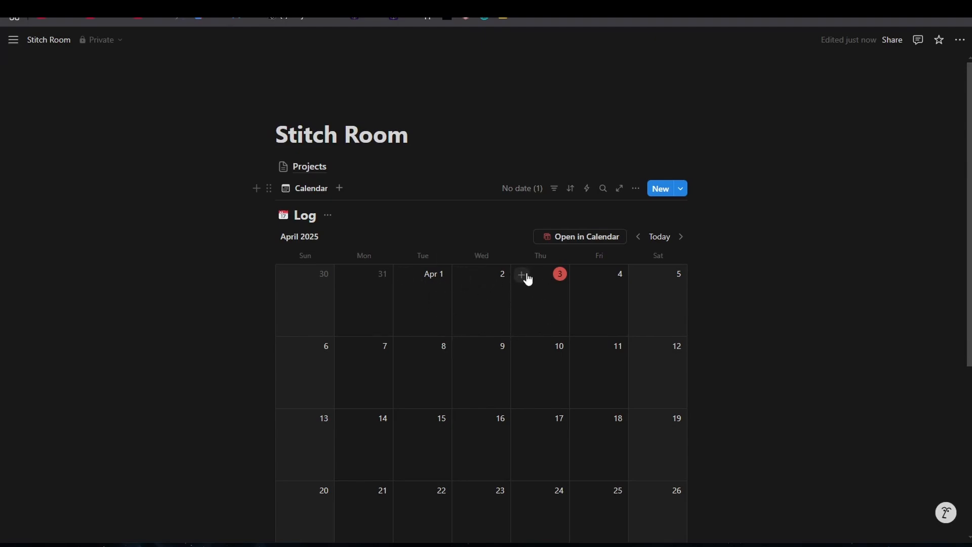
left_click(521, 276)
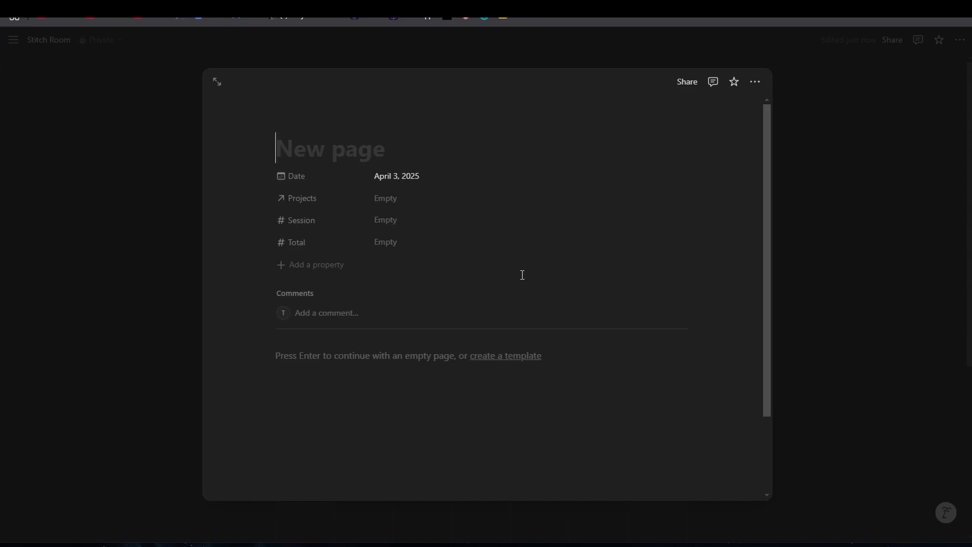
type("example")
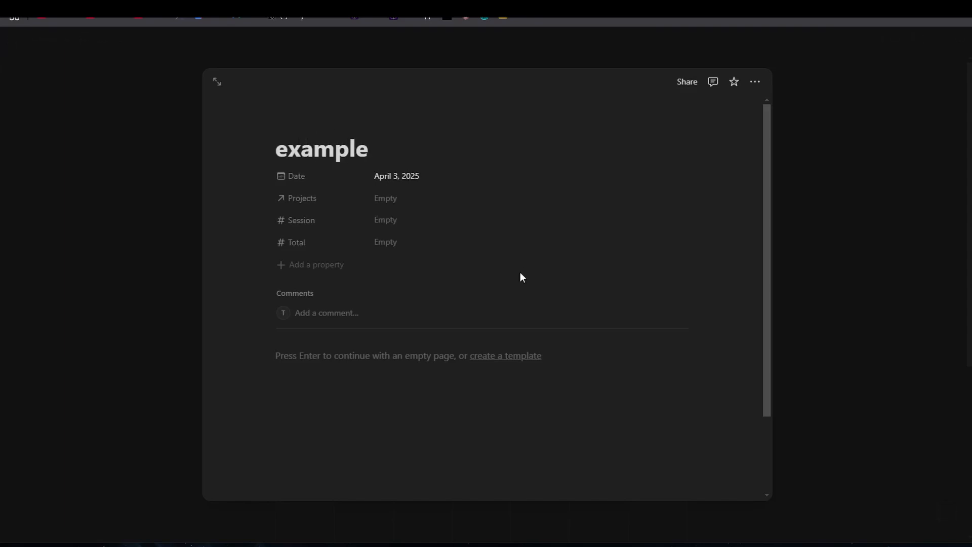
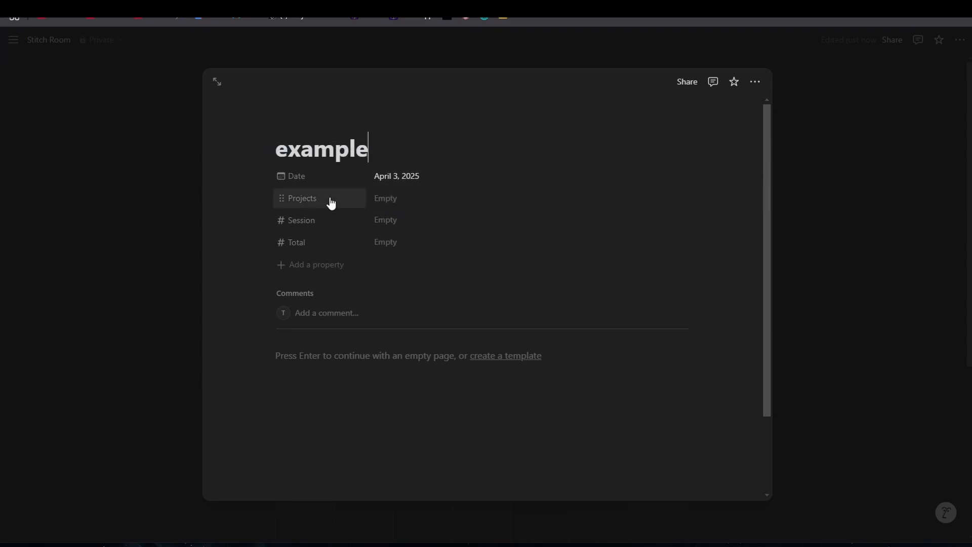
Step: Link the "example" entry to Example Project through its Projects relation
left_click(395, 205)
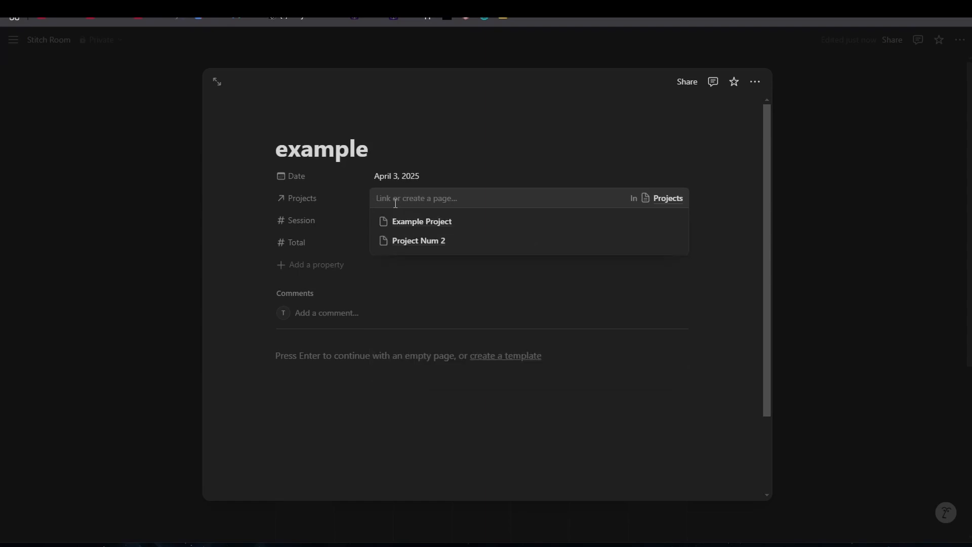
left_click(415, 227)
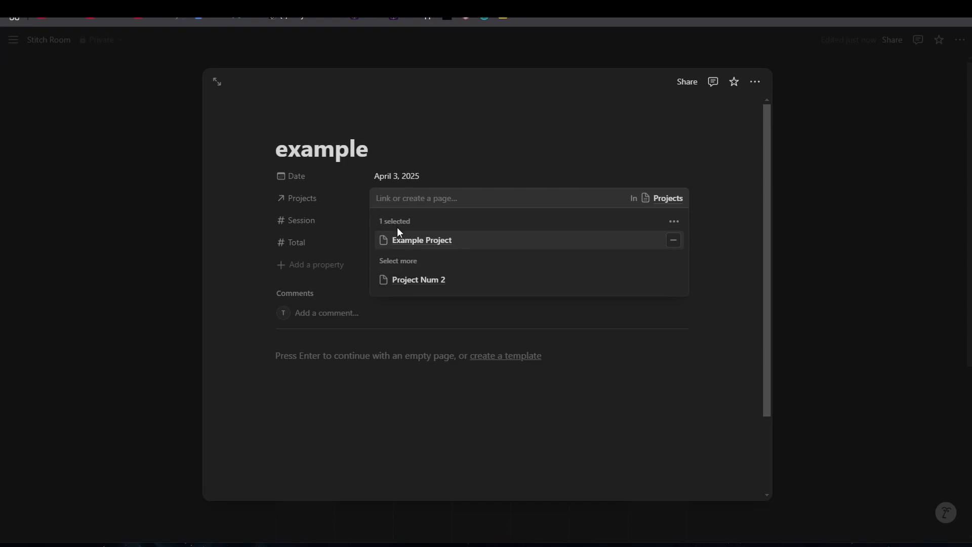
left_click(674, 242)
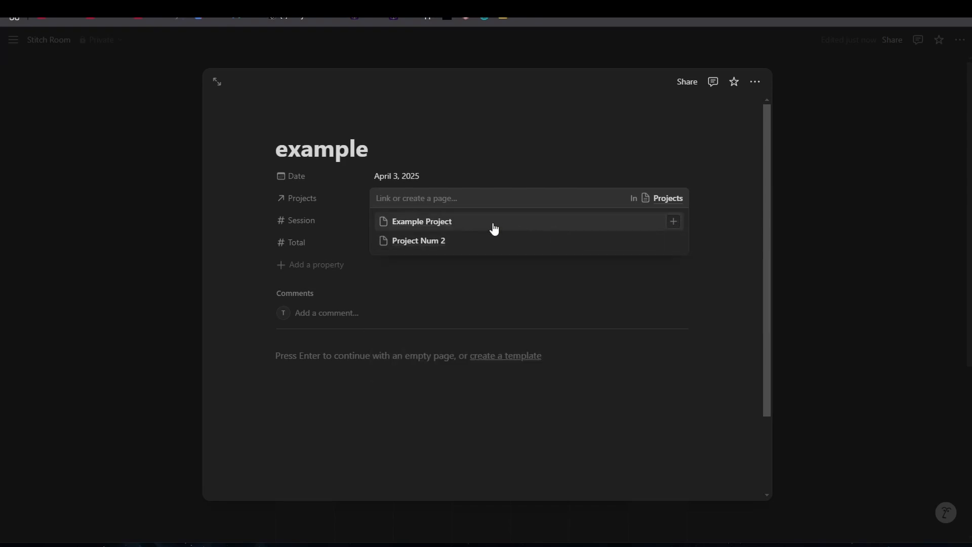
left_click(447, 224)
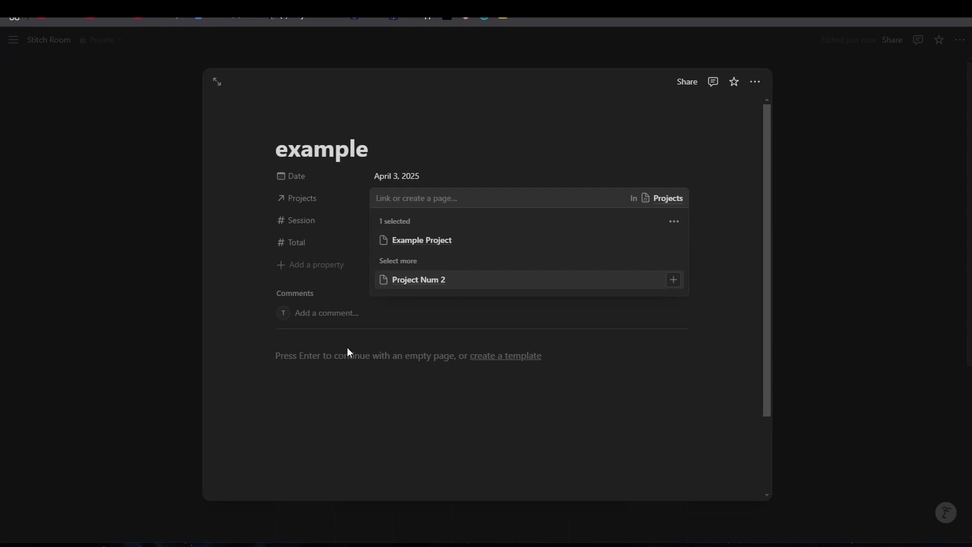
left_click(410, 436)
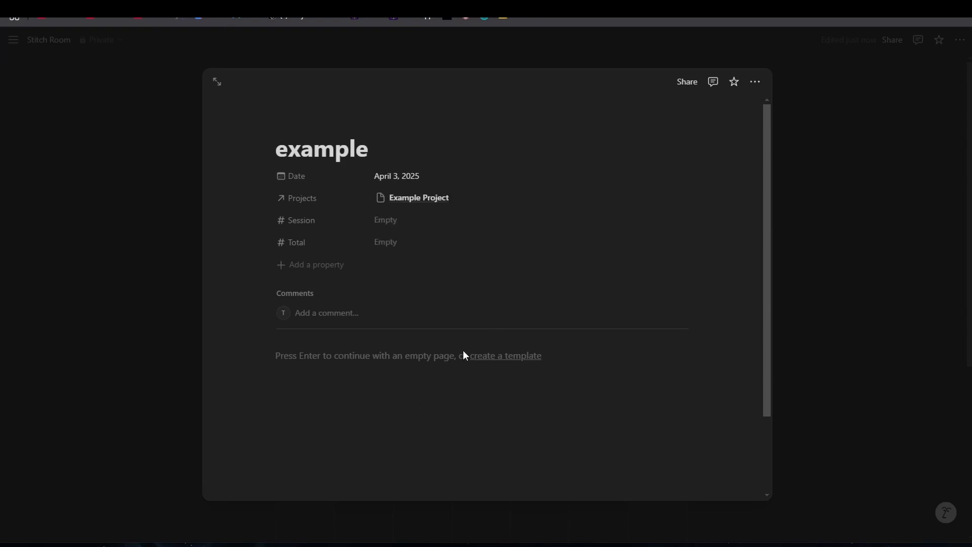
Step: Set the "example" entry's Session to 300 and Total to 1956, and close the entry
left_click(414, 222)
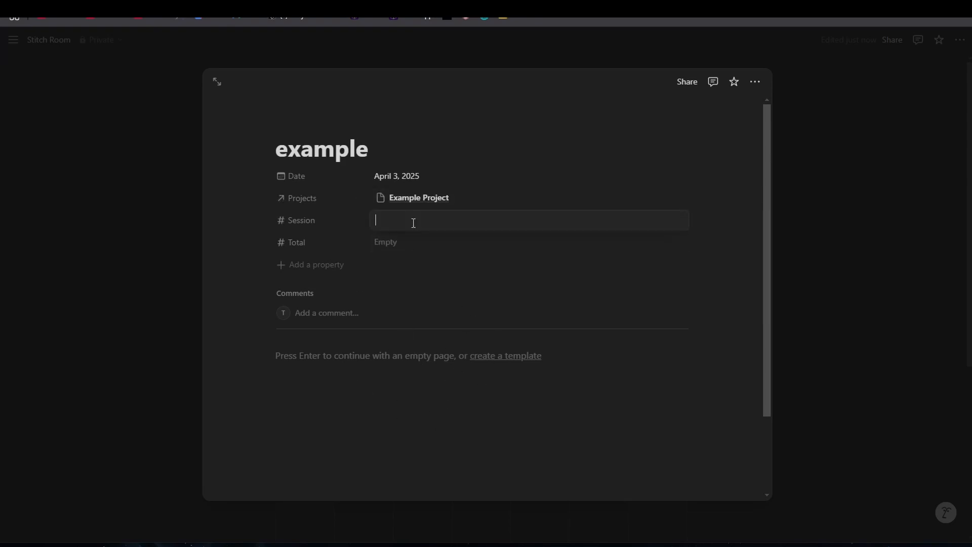
type("300")
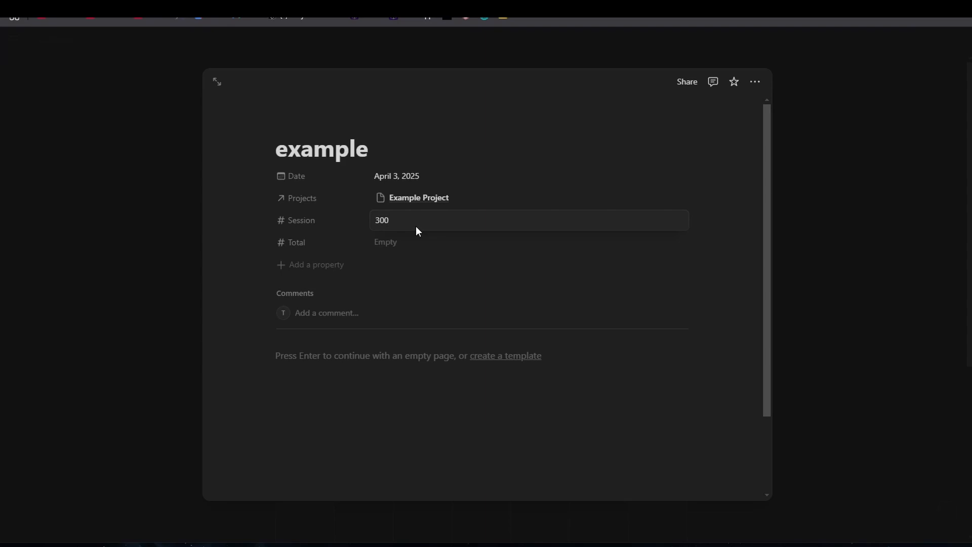
left_click(428, 367)
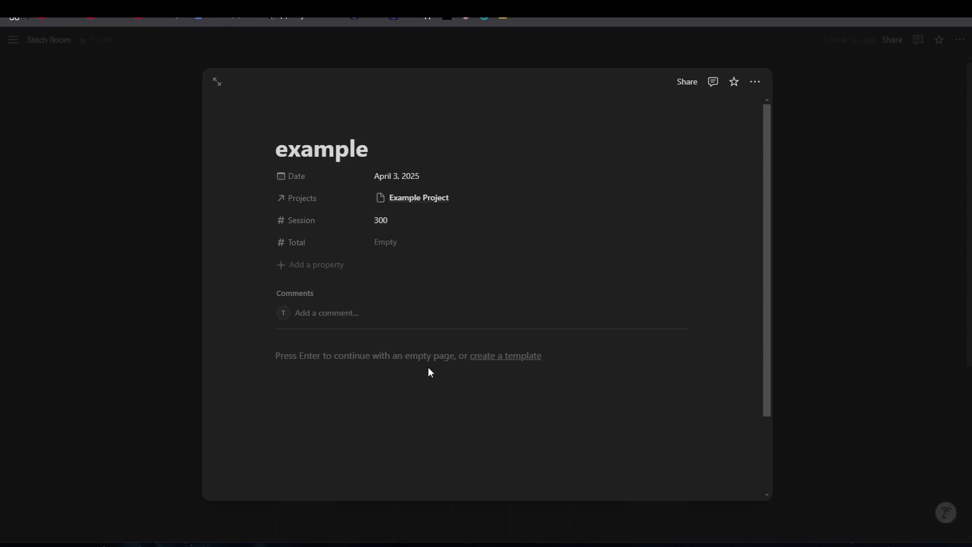
left_click(424, 240)
type("1956")
left_click(145, 316)
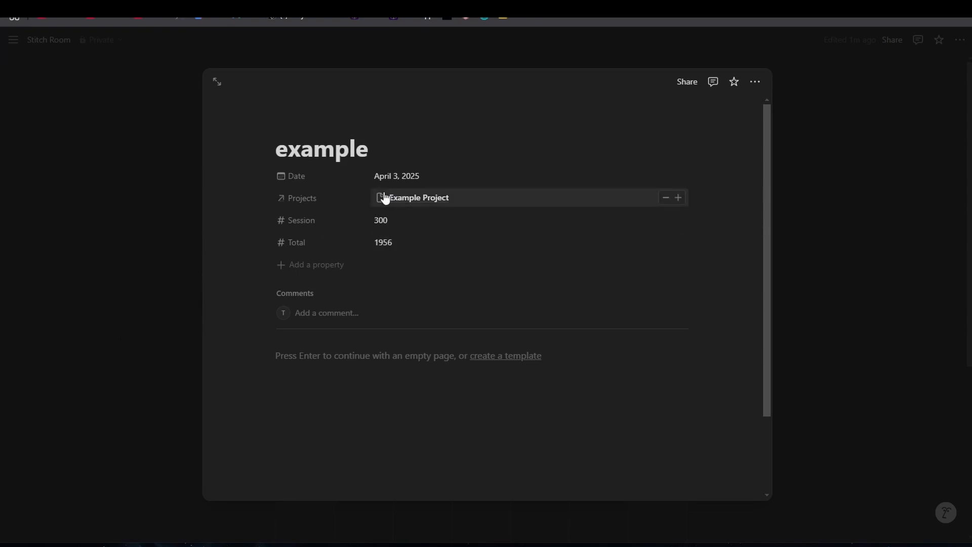
left_click(134, 291)
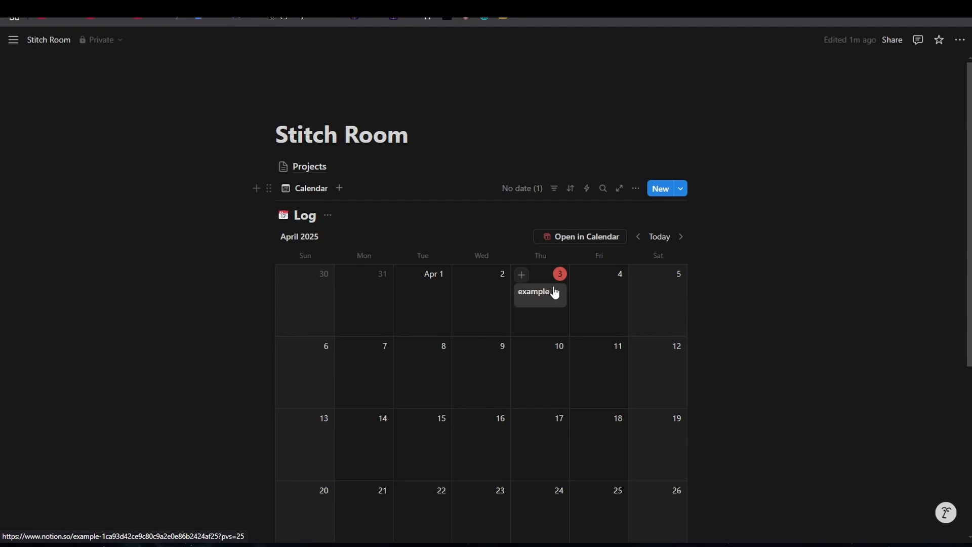
Step: Make the Session property visible on the entries in the Log calendar view
left_click(634, 191)
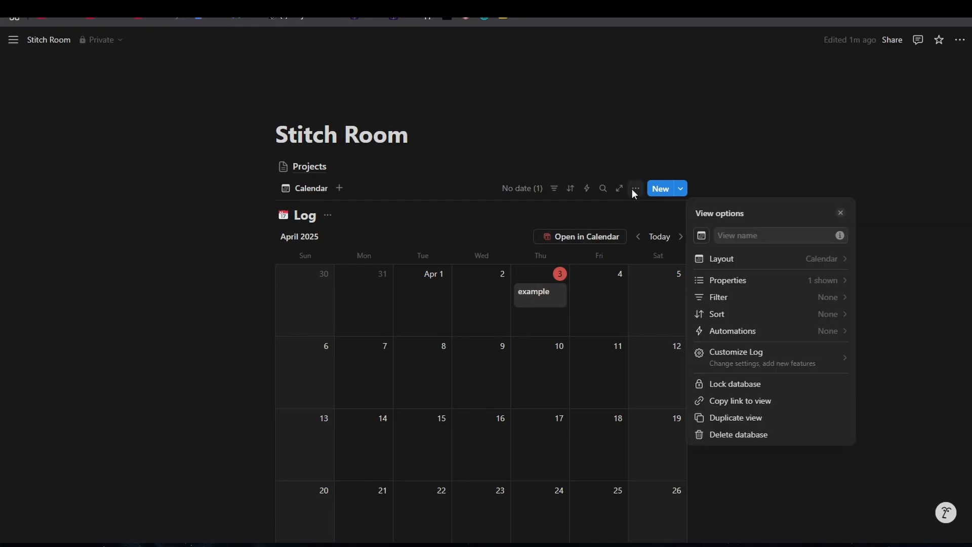
left_click(770, 288)
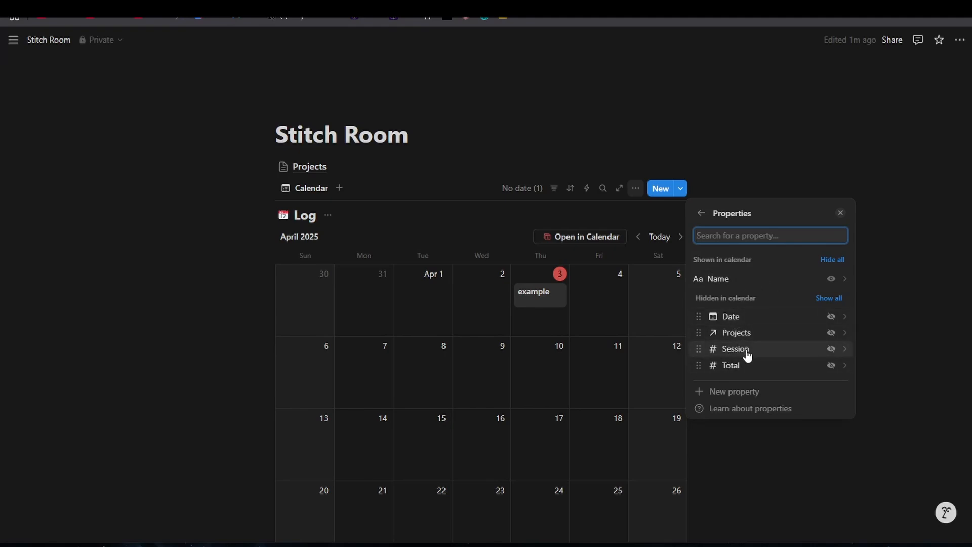
left_click(831, 349)
left_click(180, 276)
Step: Add a Log calendar entry on April 1, 2025 titled "proj 2" and link it to Project Num 2
scroll(853, 330, "down", 3)
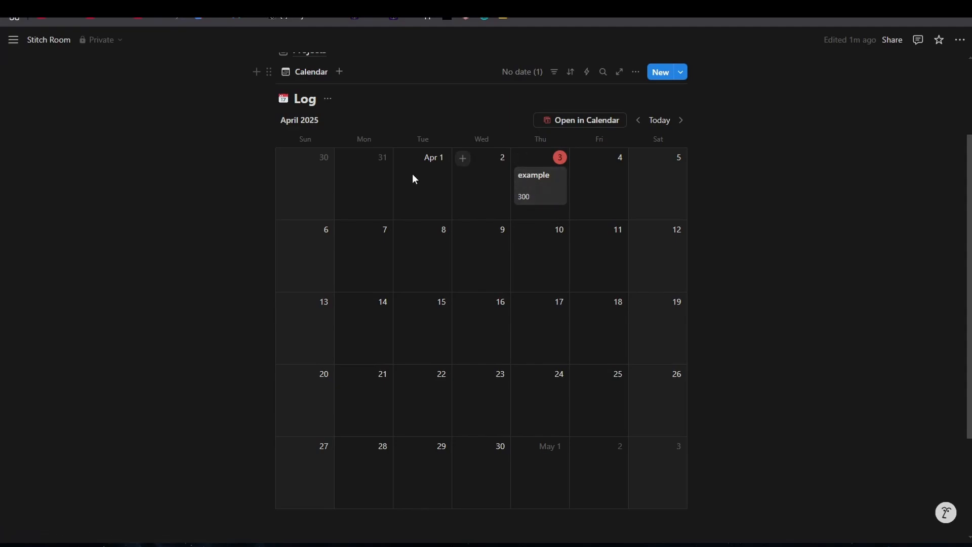
left_click(404, 159)
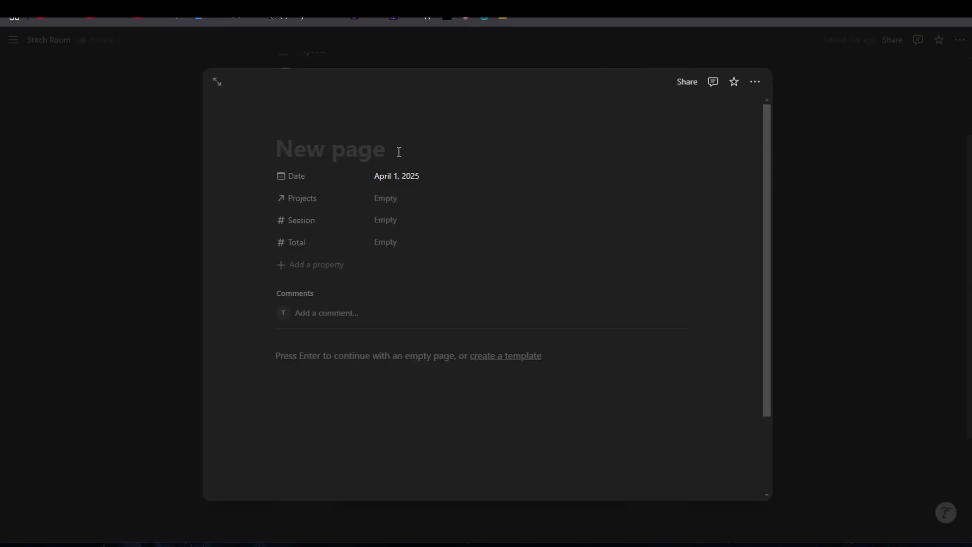
type("proj 2")
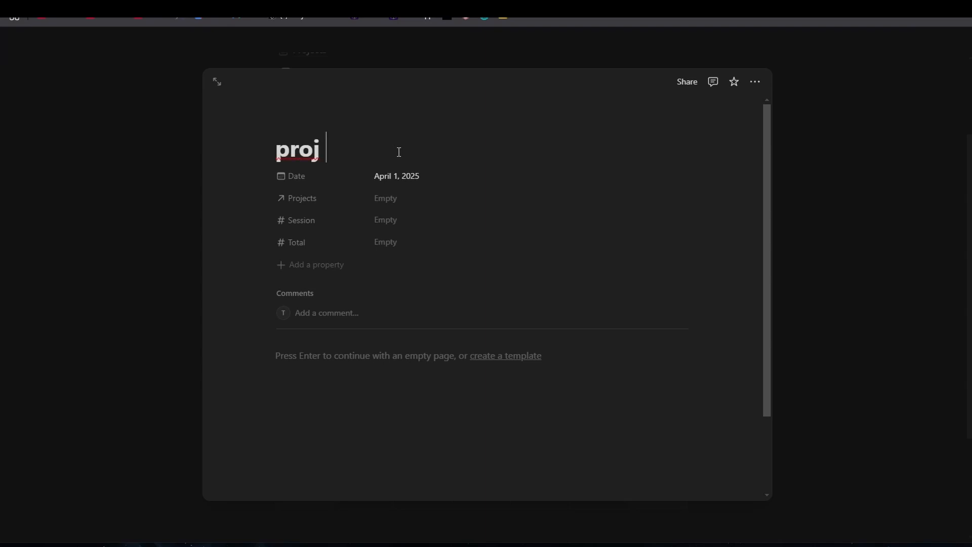
left_click(386, 198)
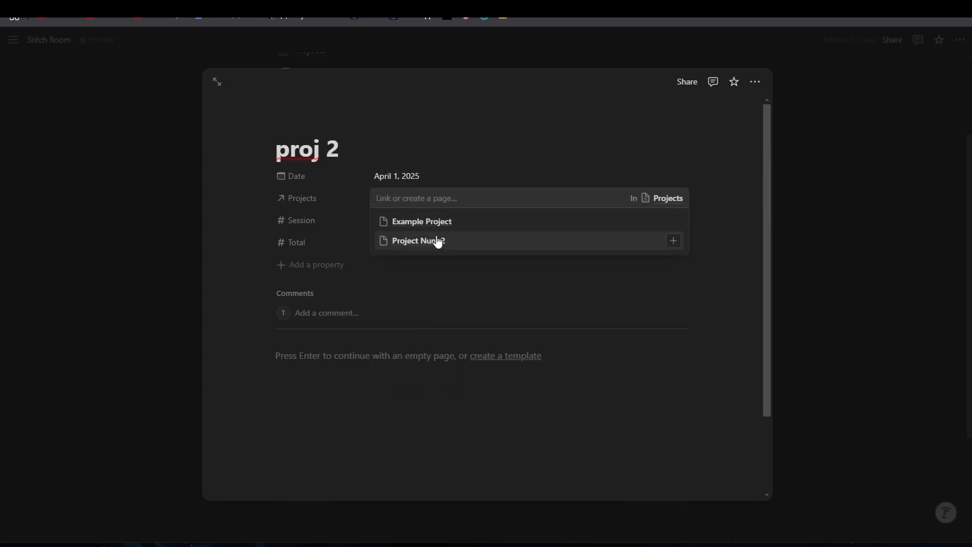
left_click(433, 241)
left_click(412, 417)
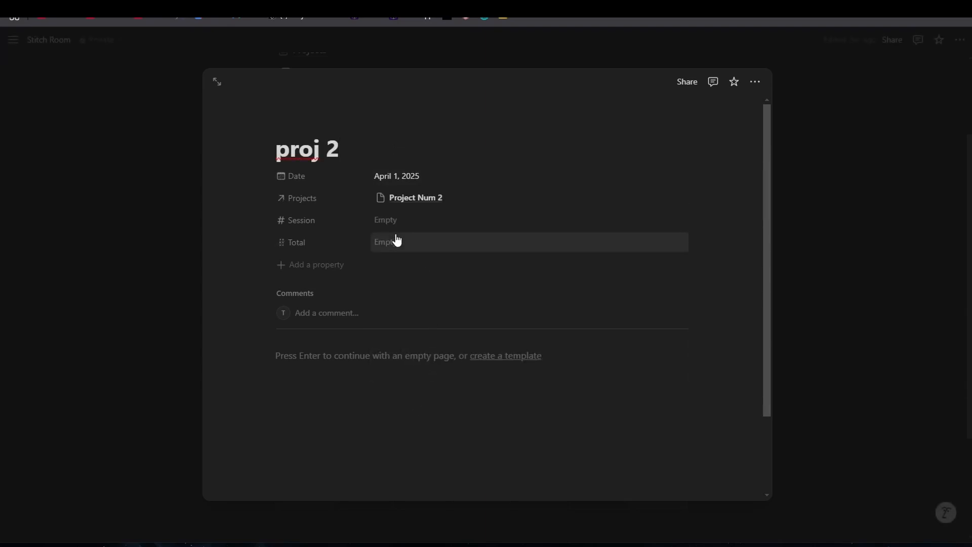
Step: Set the "proj 2" entry's Session to 150 and Total to 240, and close the entry
left_click(404, 219)
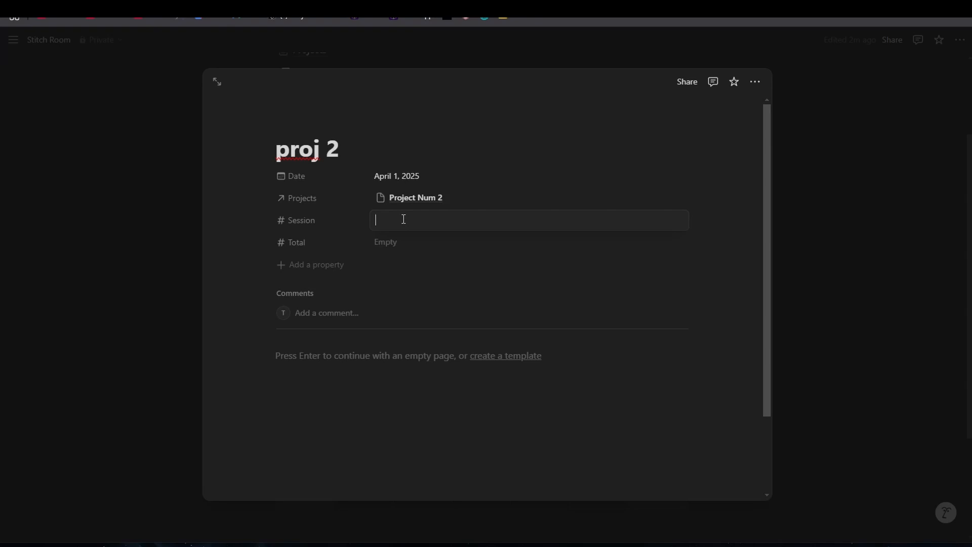
type("150")
key("Return")
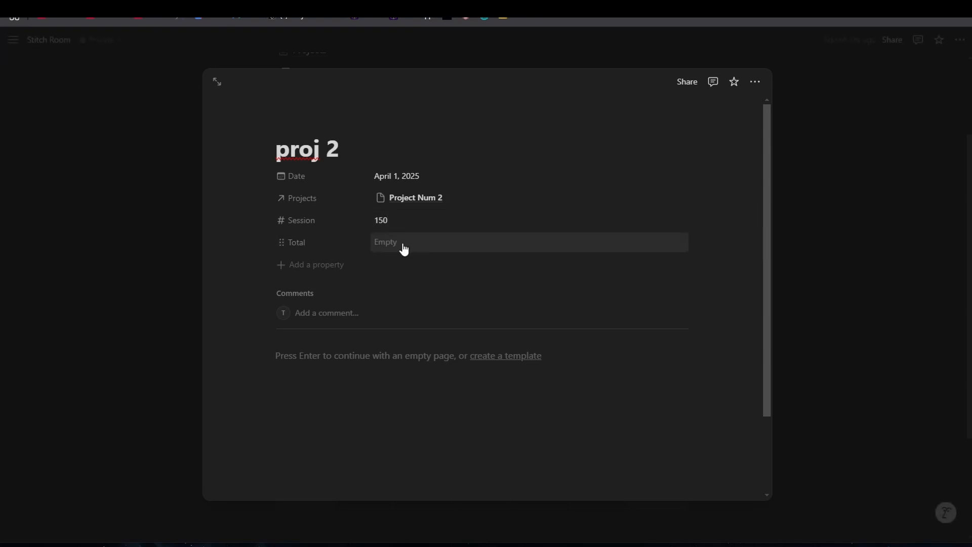
left_click(403, 246)
type("240")
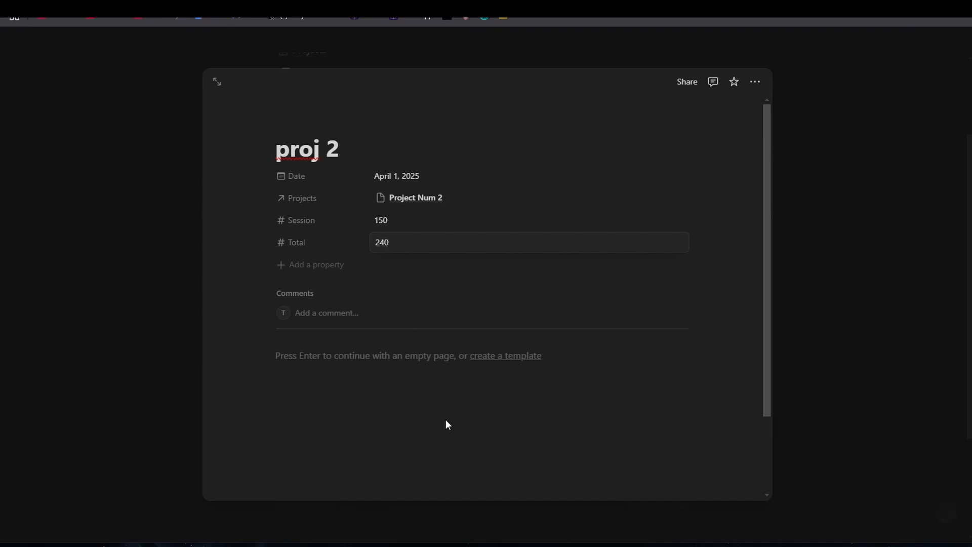
key("Return")
left_click(187, 187)
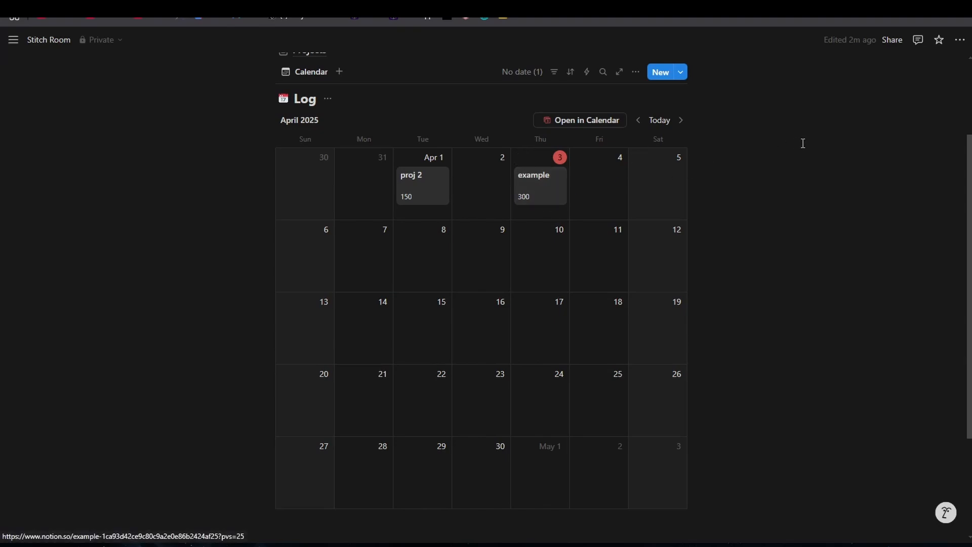
Step: Set the Stitch Room page to full width
scroll(656, 245, "up", 3)
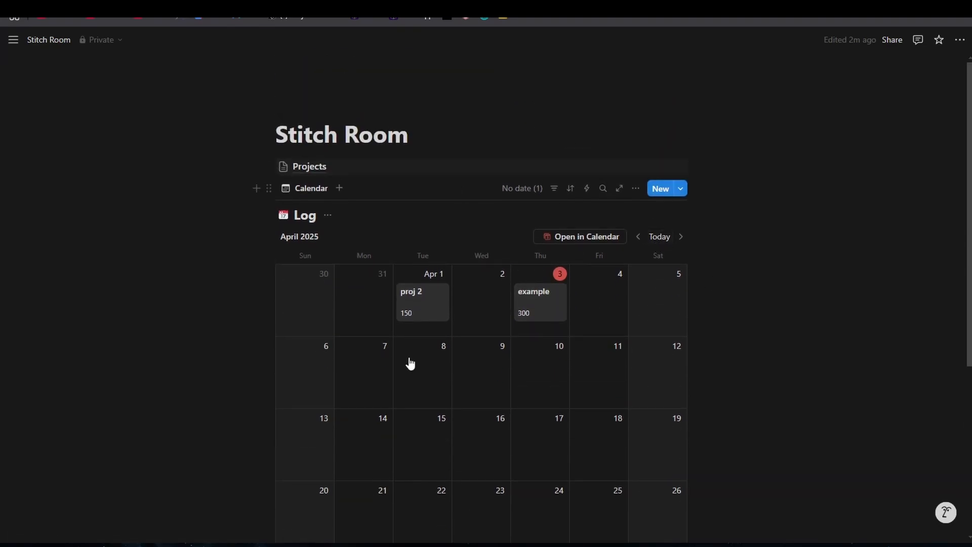
scroll(560, 336, "down", 1)
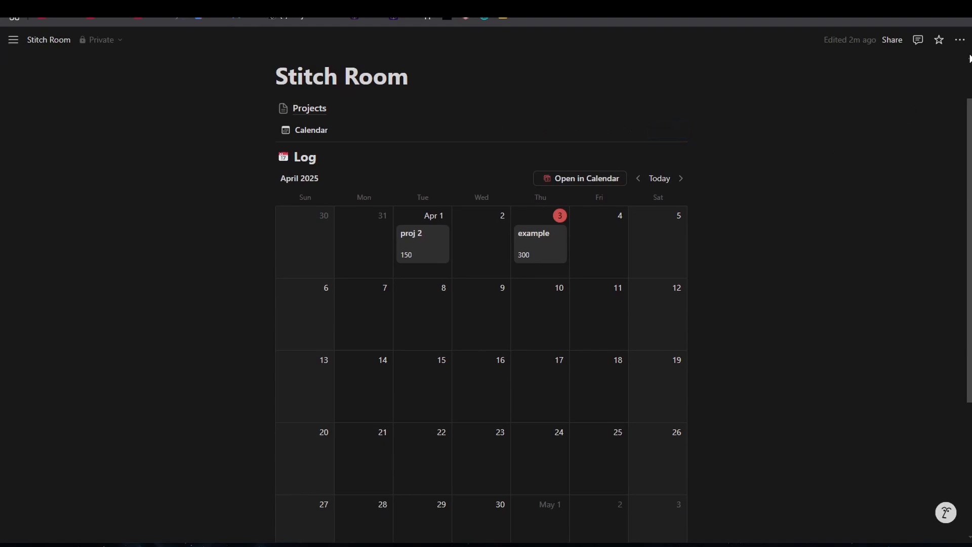
left_click(959, 41)
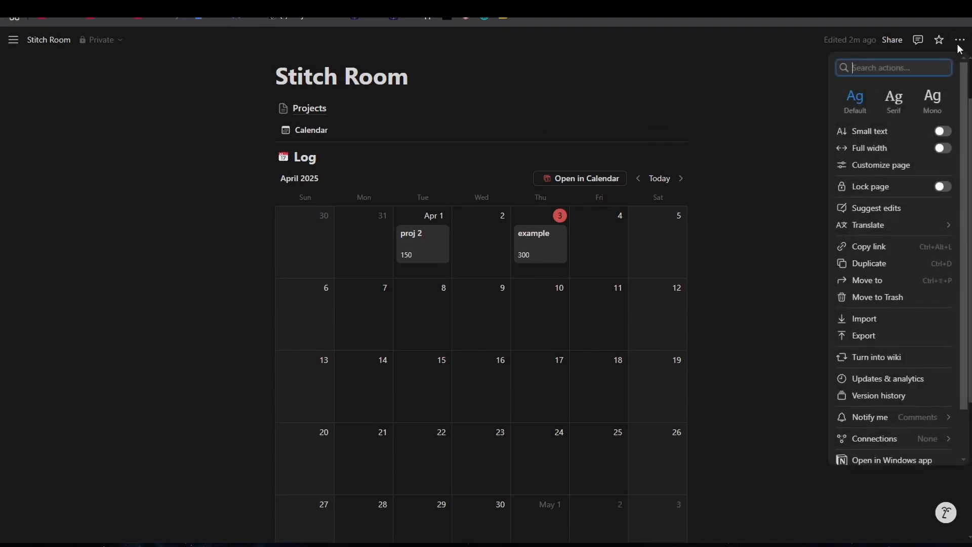
left_click(859, 149)
left_click(746, 102)
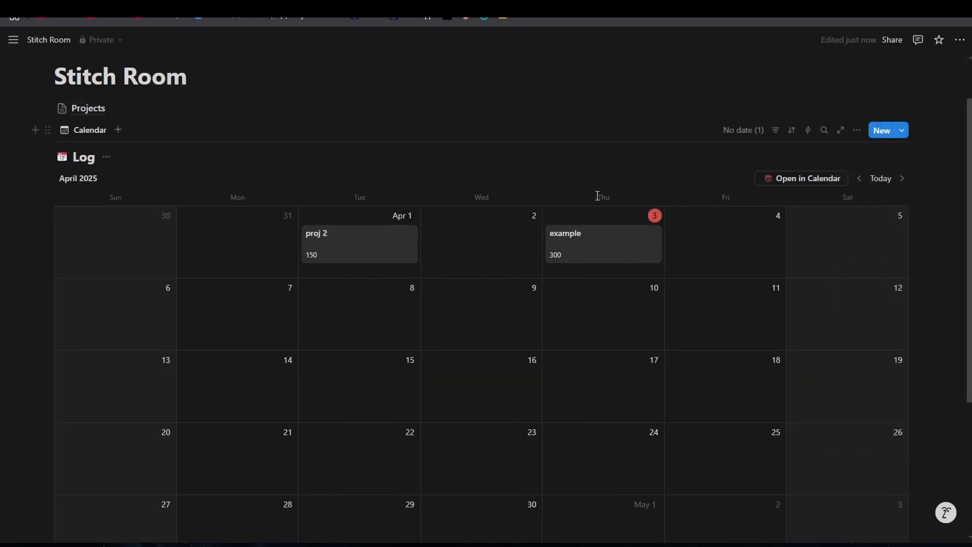
Step: Review the widened Log calendar and the Projects table, and return to the Stitch Room page
scroll(543, 278, "down", 3)
scroll(542, 278, "up", 2)
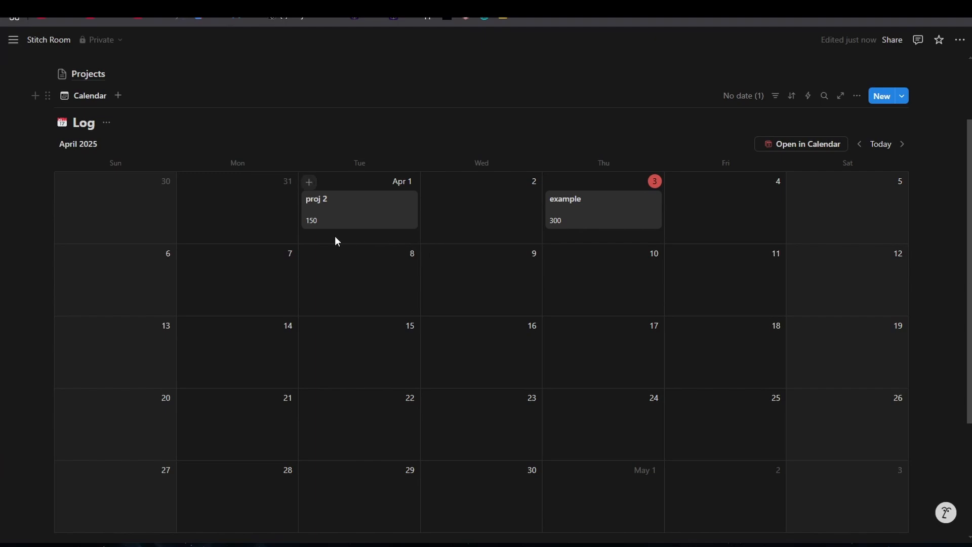
scroll(634, 276, "down", 2)
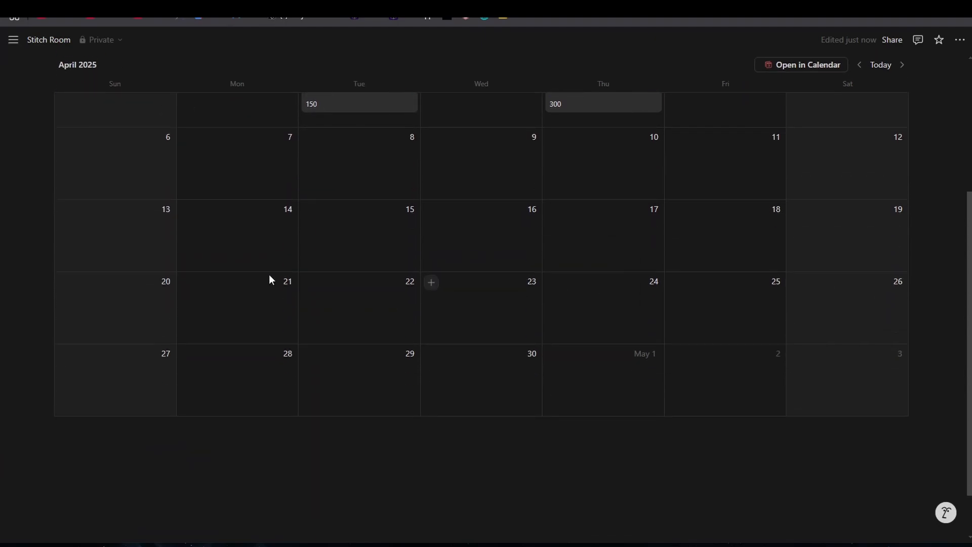
scroll(344, 309, "up", 2)
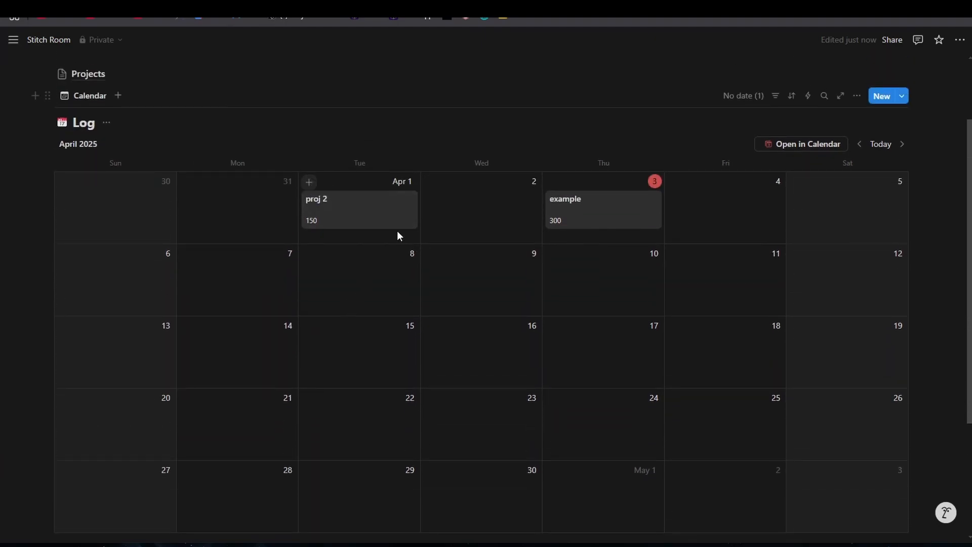
scroll(462, 249, "down", 3)
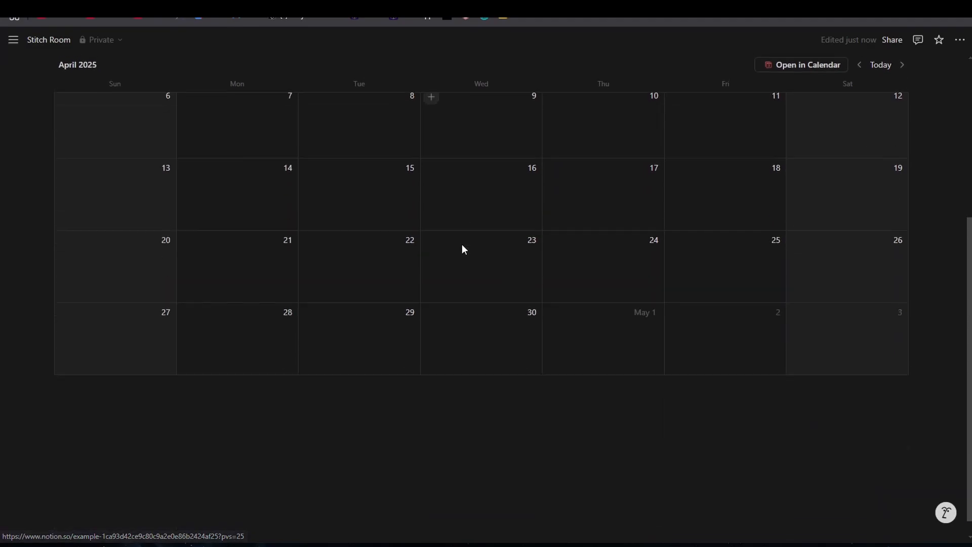
scroll(453, 244, "up", 4)
left_click(92, 131)
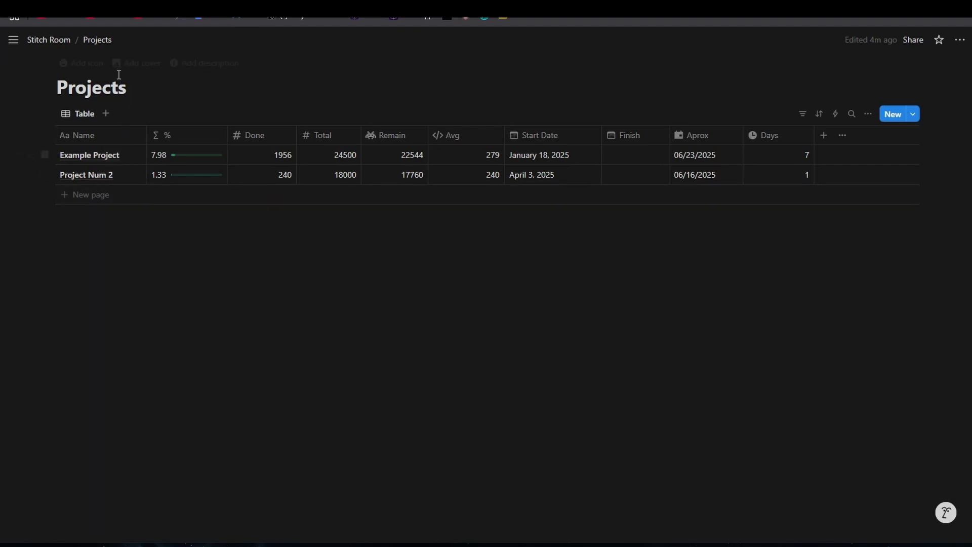
left_click(59, 43)
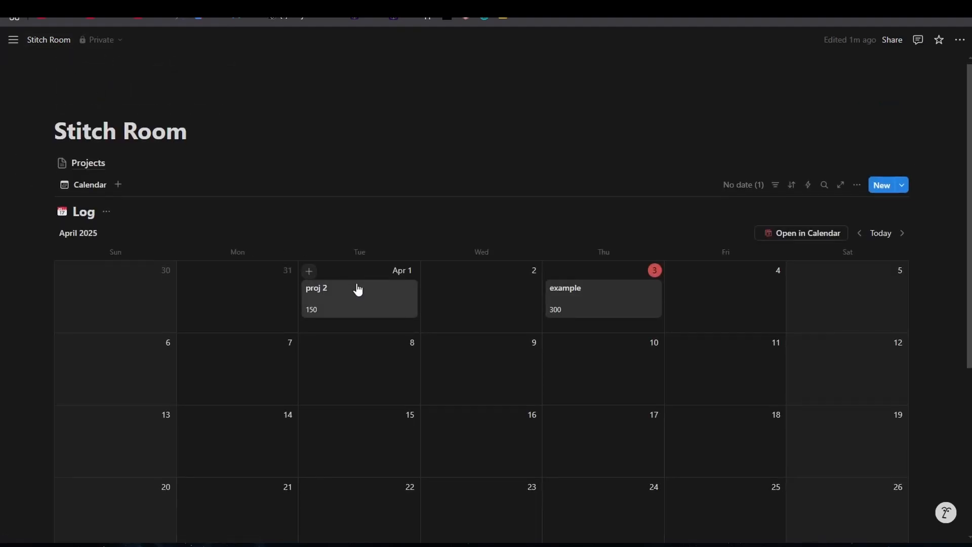
scroll(355, 288, "down", 1)
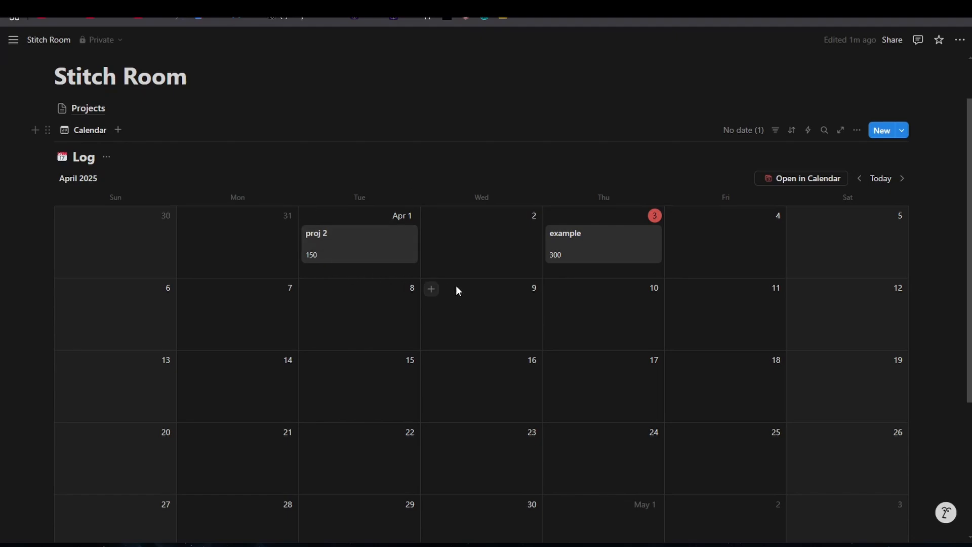
left_click(91, 108)
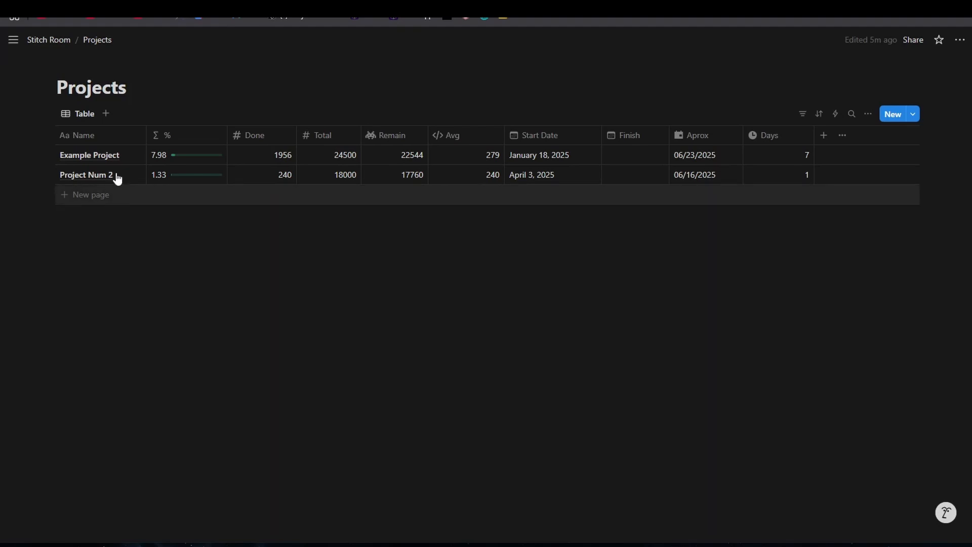
left_click(57, 40)
Step: Move the Projects database below the Log calendar and turn it into an inline database
mouse_move(136, 172)
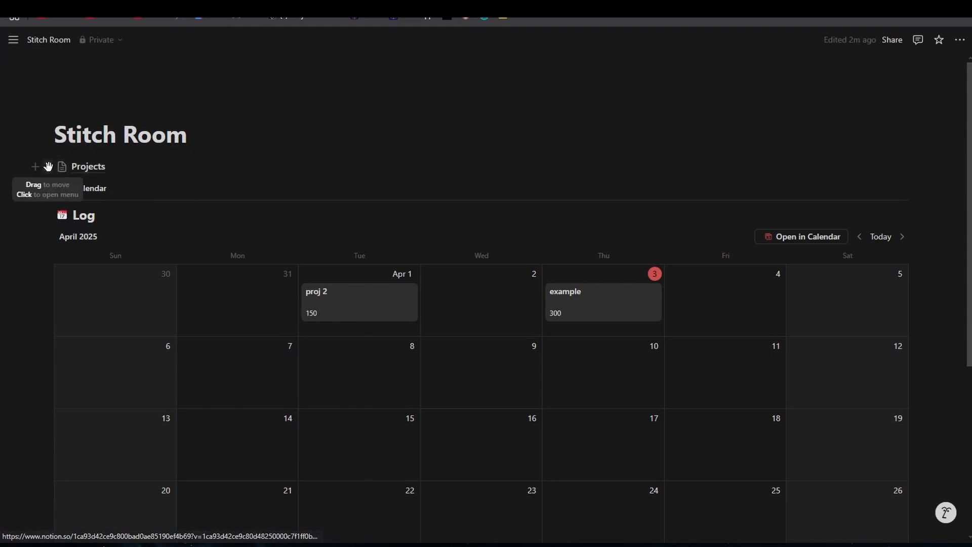
left_click_drag(47, 167, 48, 362)
scroll(91, 405, "down", 3)
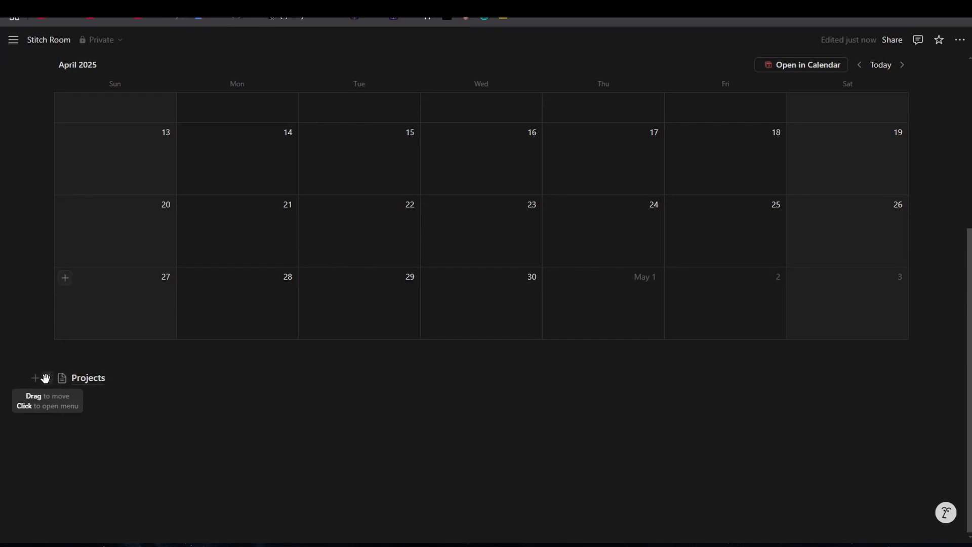
left_click(45, 378)
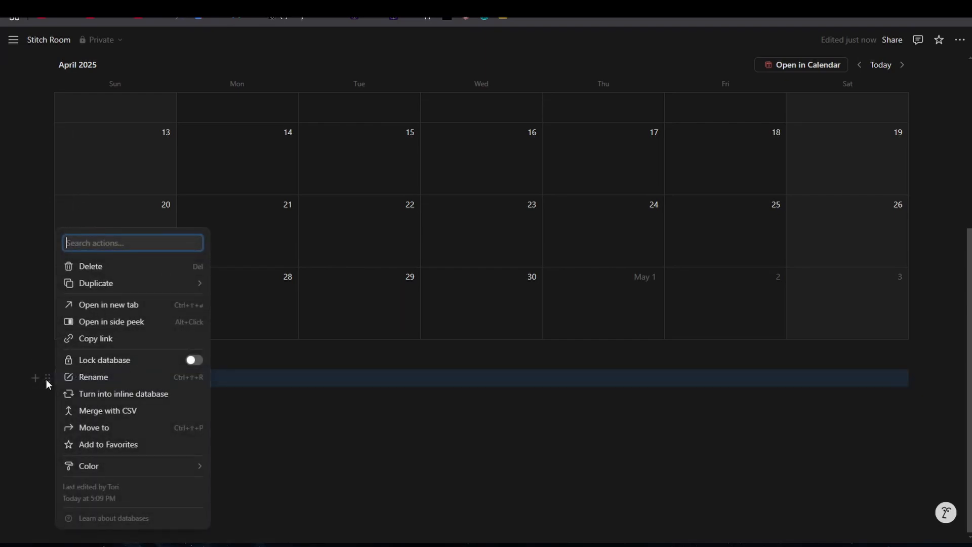
left_click(131, 393)
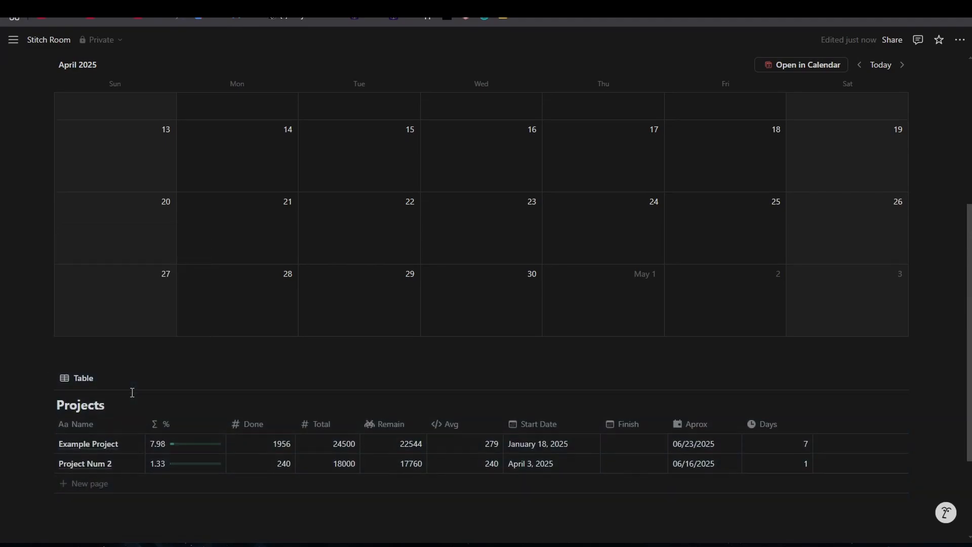
Step: Rename the Projects database's table view as "WiPs"
scroll(132, 392, "down", 1)
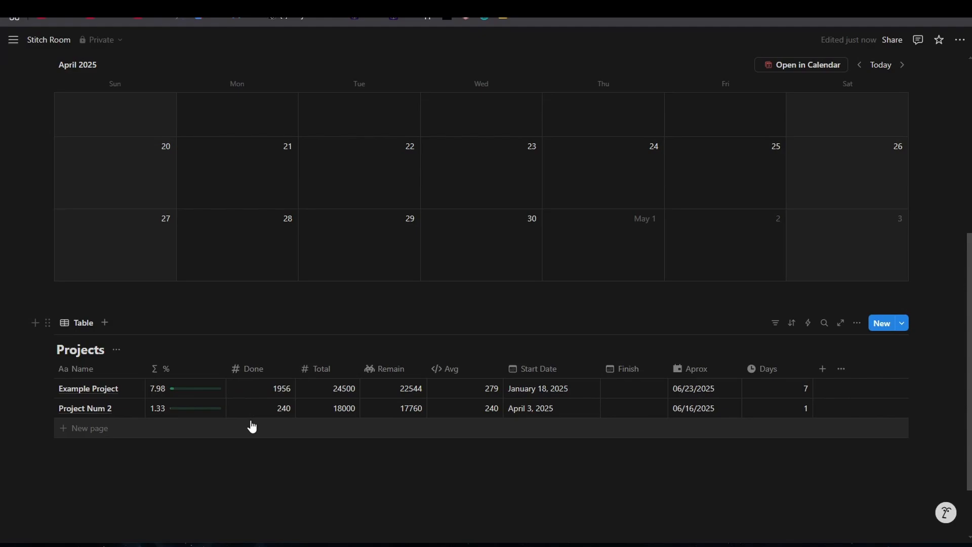
left_click(83, 324)
left_click(111, 346)
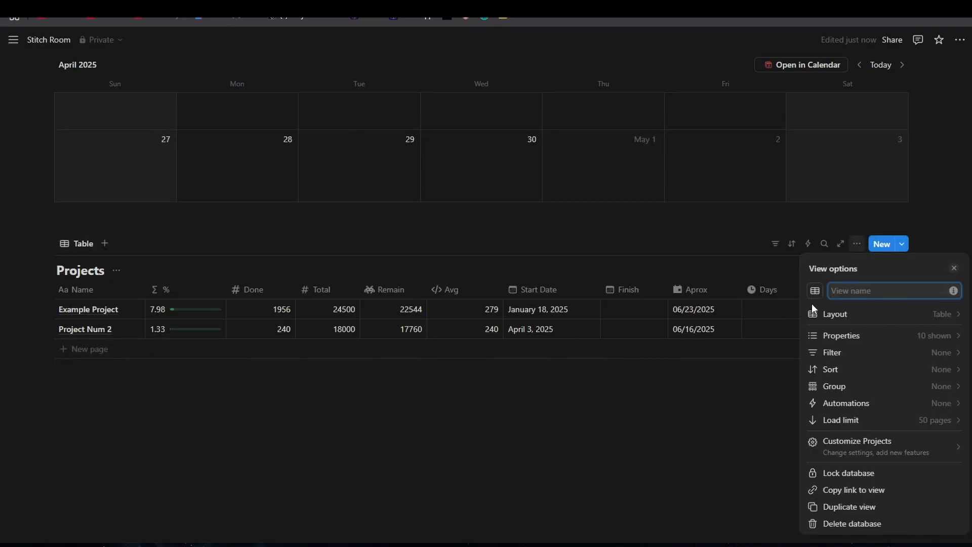
type("Wi")
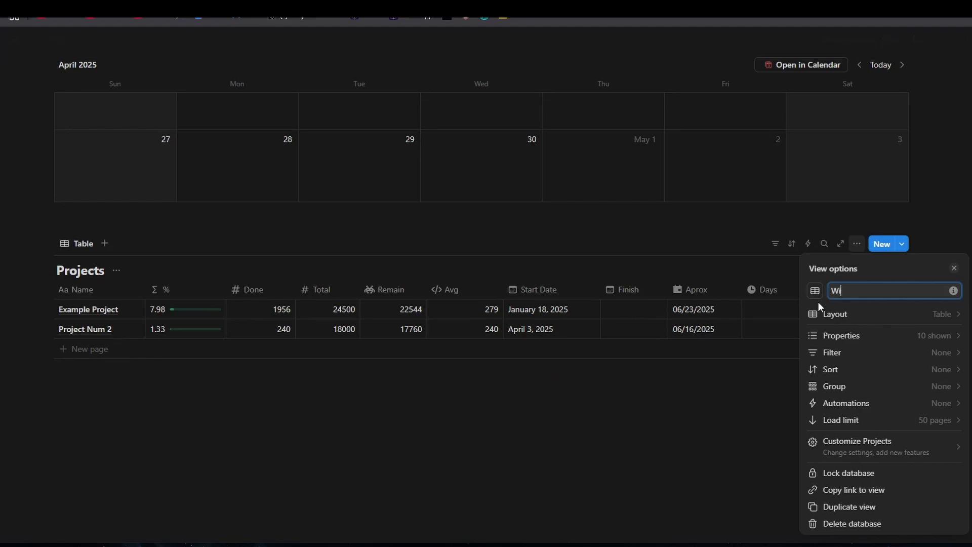
type("Ps")
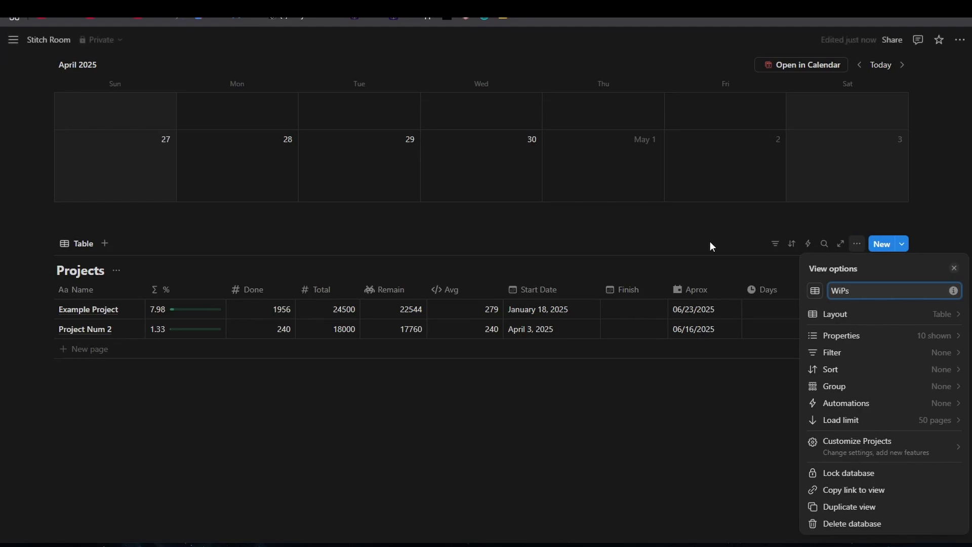
left_click(722, 450)
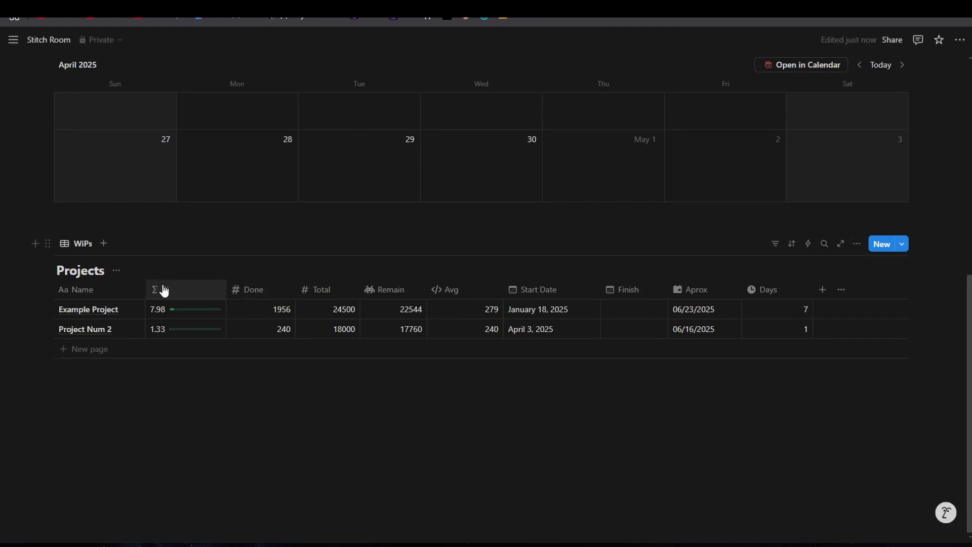
Step: Hide the Finish, Start Date, Remain and Total properties in the WiPs view of Projects
left_click(615, 286)
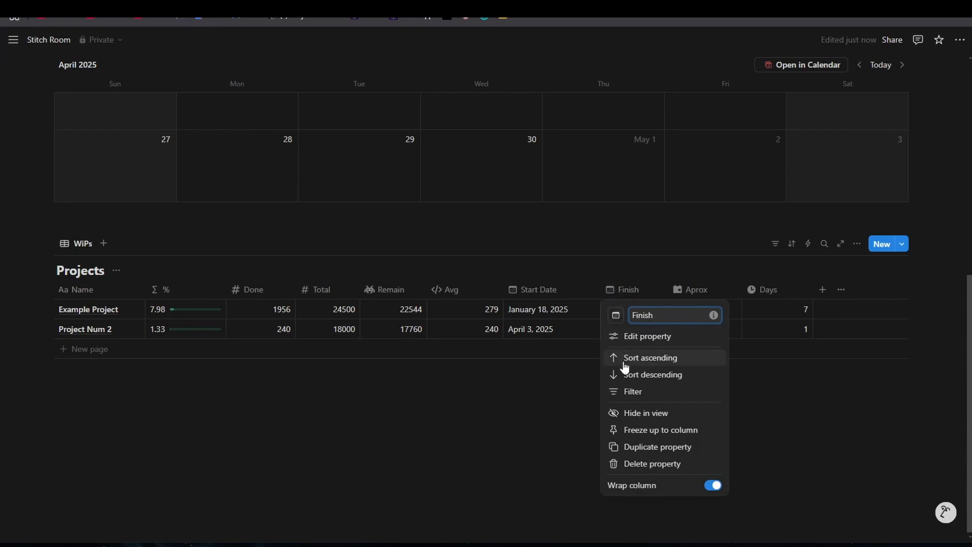
left_click(630, 414)
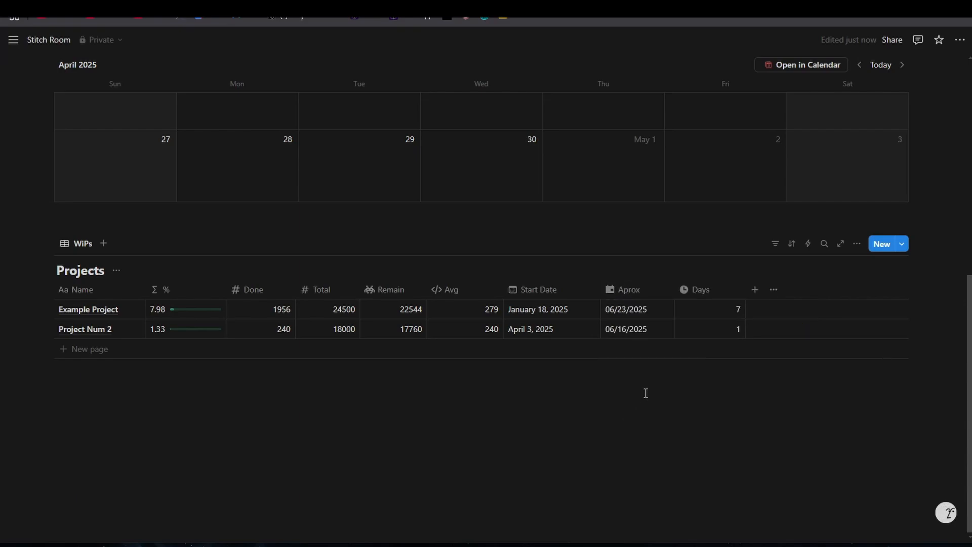
left_click(549, 288)
left_click(546, 412)
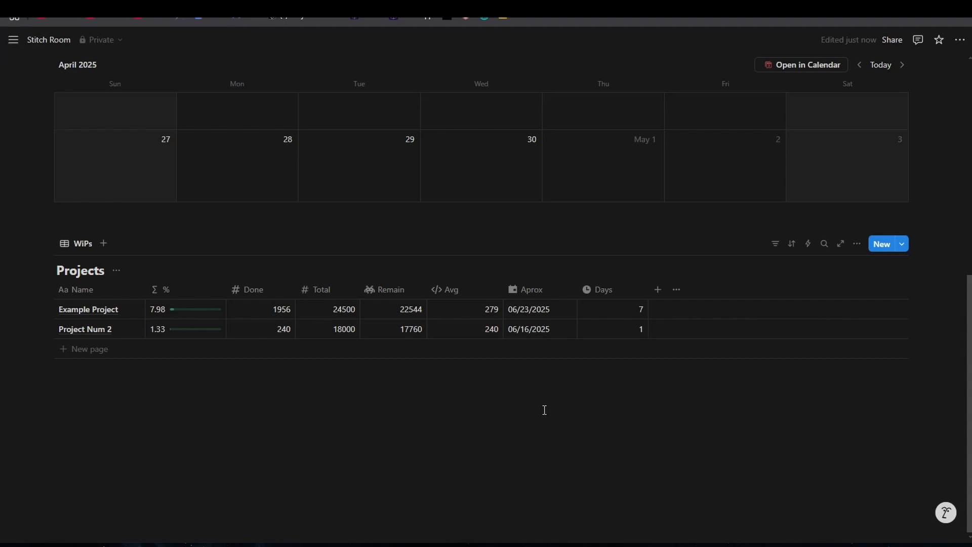
left_click(398, 293)
left_click(410, 414)
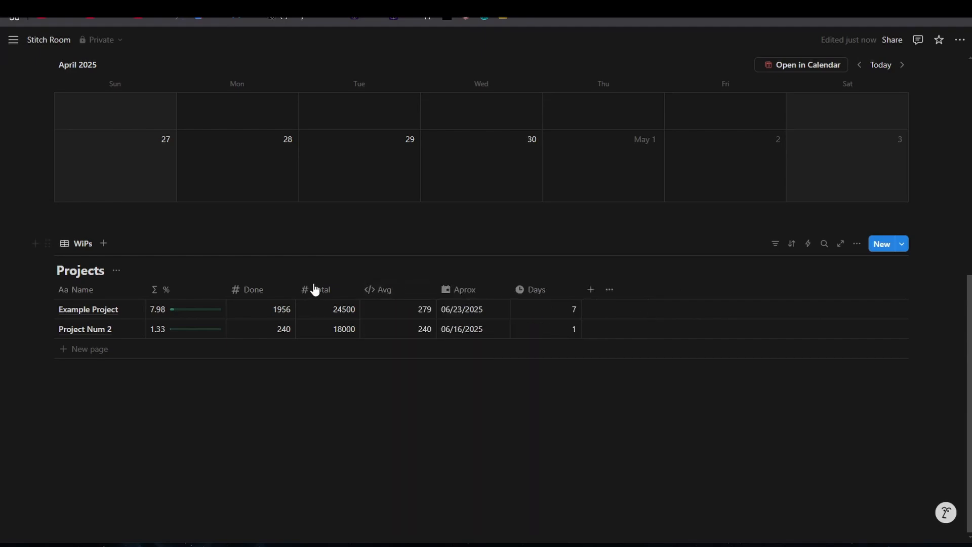
left_click(326, 292)
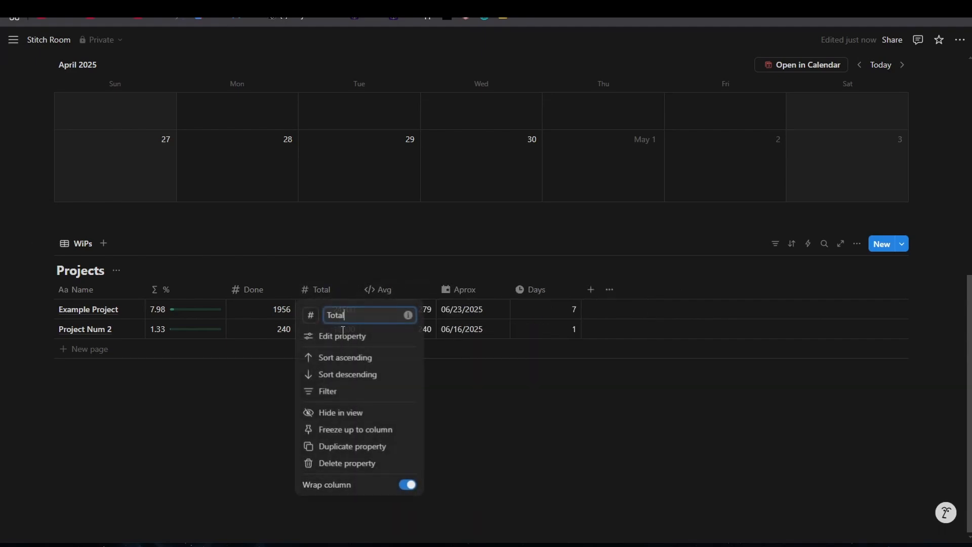
left_click(355, 413)
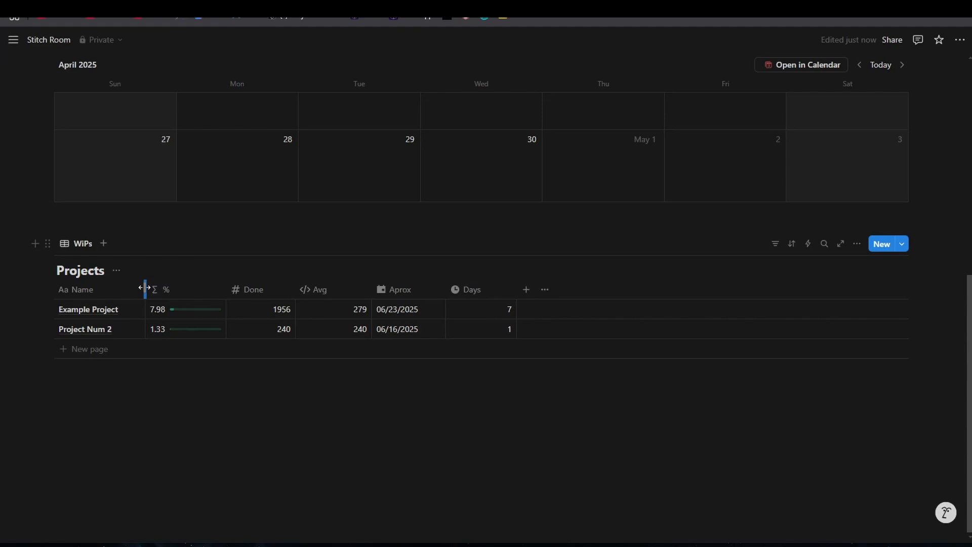
Step: Add a new table view named "Finish" to the Projects database
left_click(104, 244)
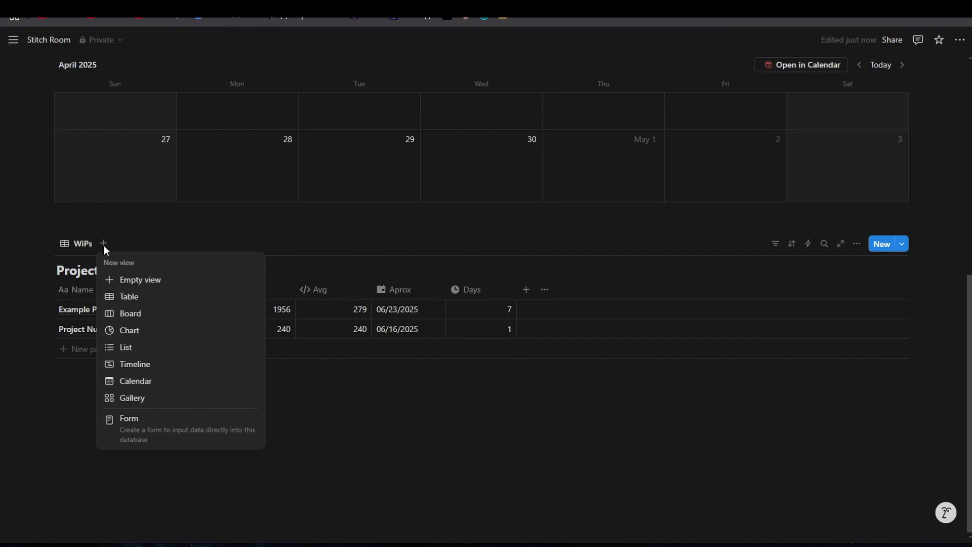
left_click(150, 298)
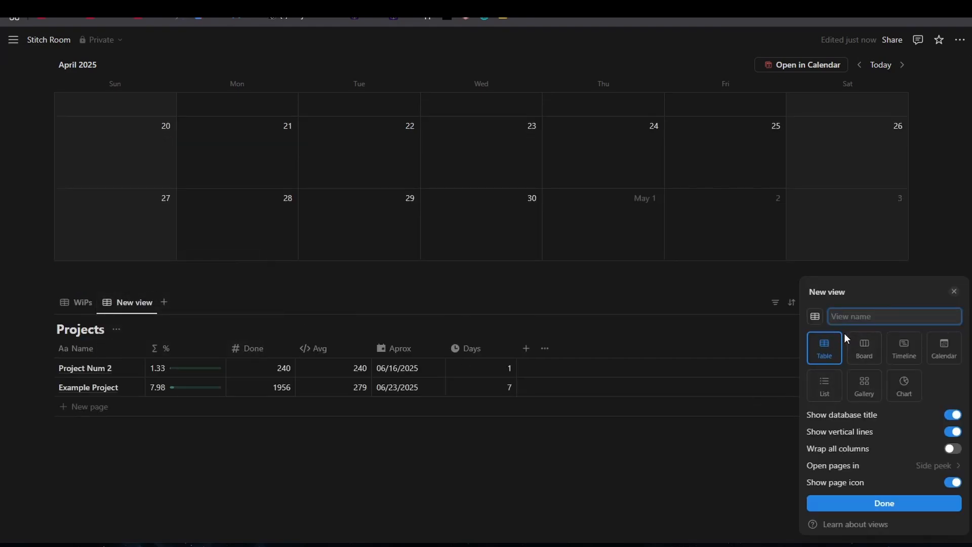
type("Fin")
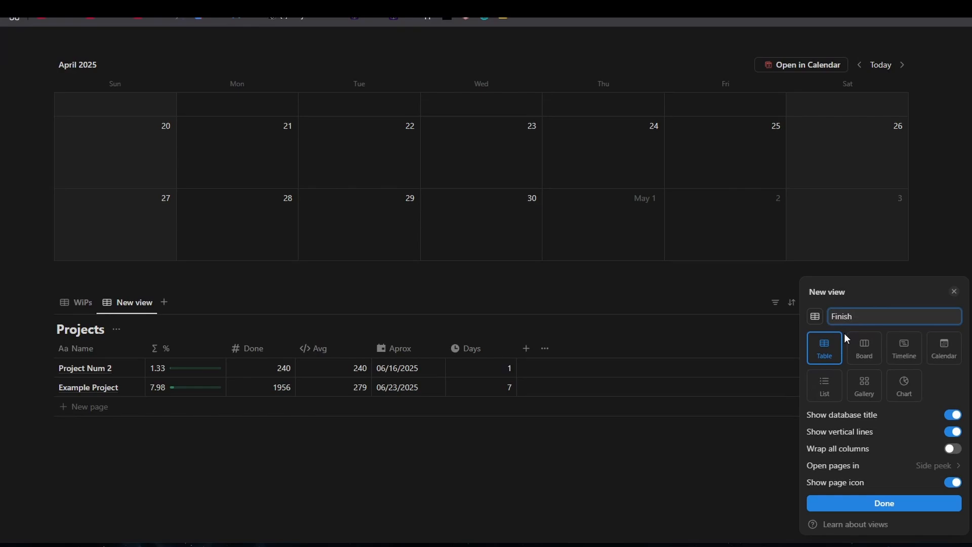
type("ish")
left_click(721, 485)
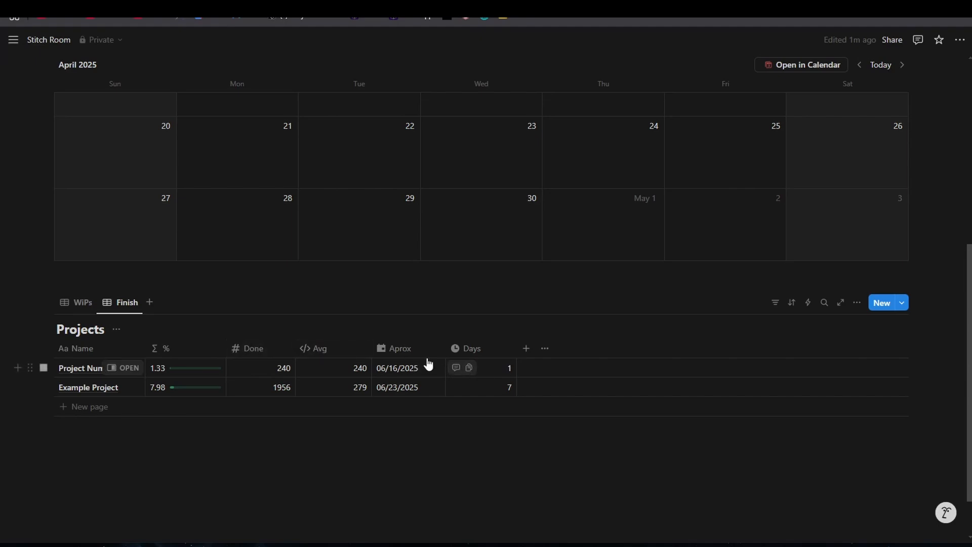
Step: Hide the %, Done, Avg and Aprox properties in the Finish view of Projects
left_click(68, 303)
left_click(121, 303)
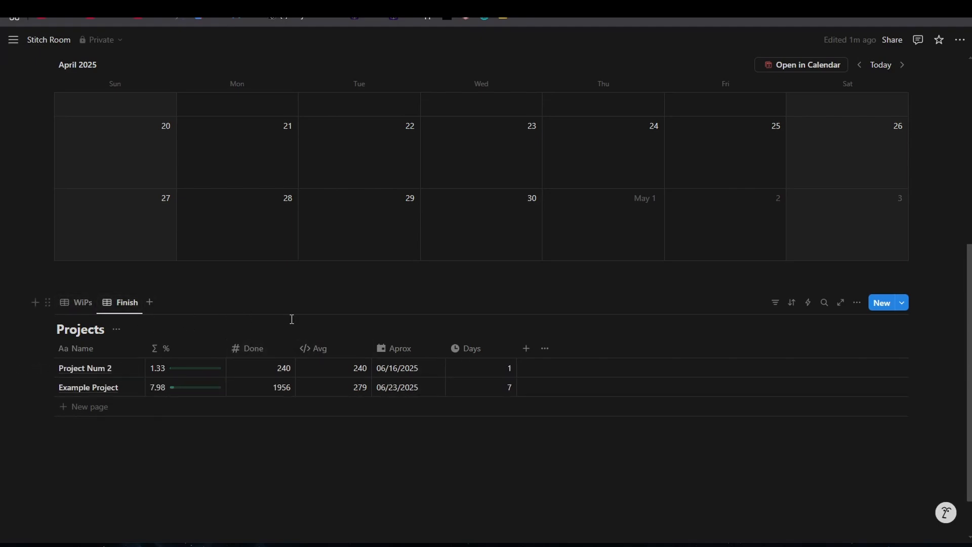
left_click(857, 303)
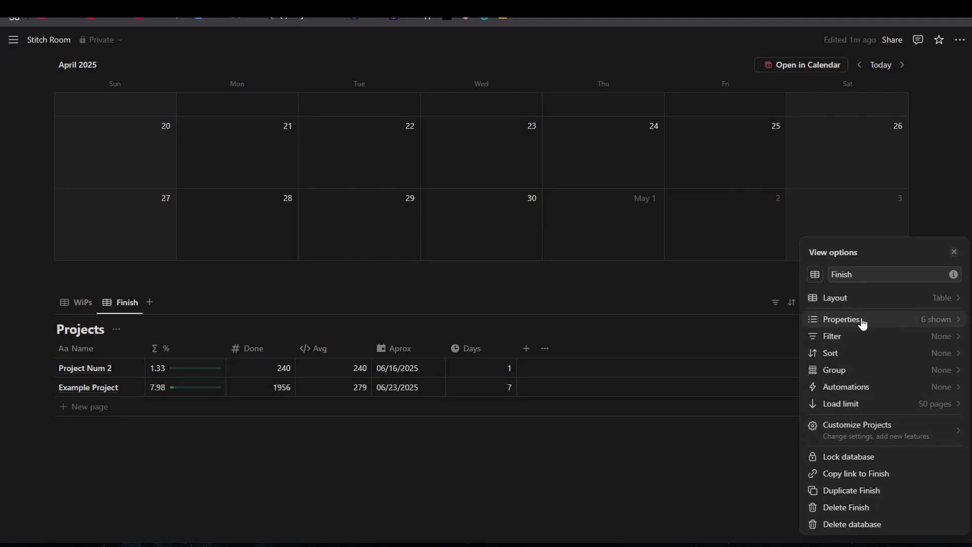
left_click(863, 320)
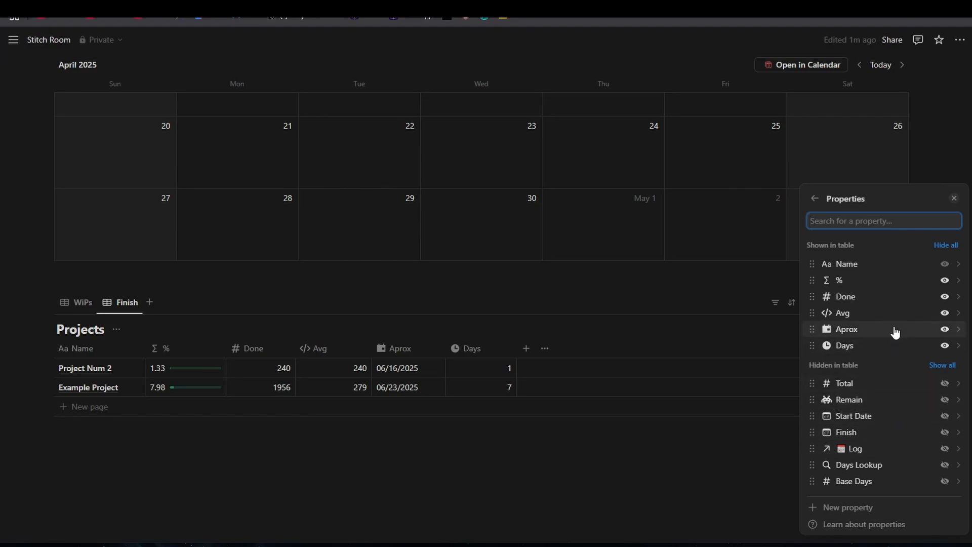
left_click(944, 280)
left_click(945, 280)
left_click(945, 280)
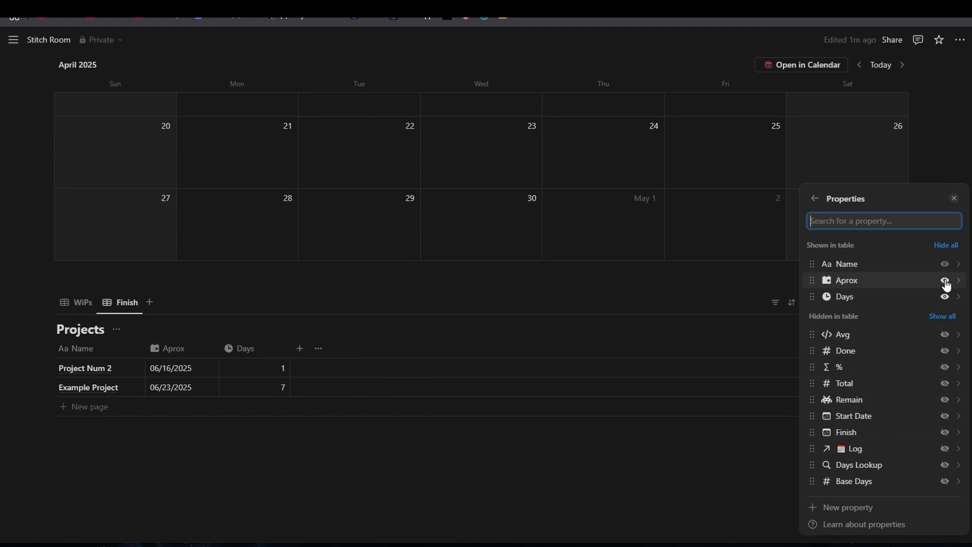
left_click(945, 281)
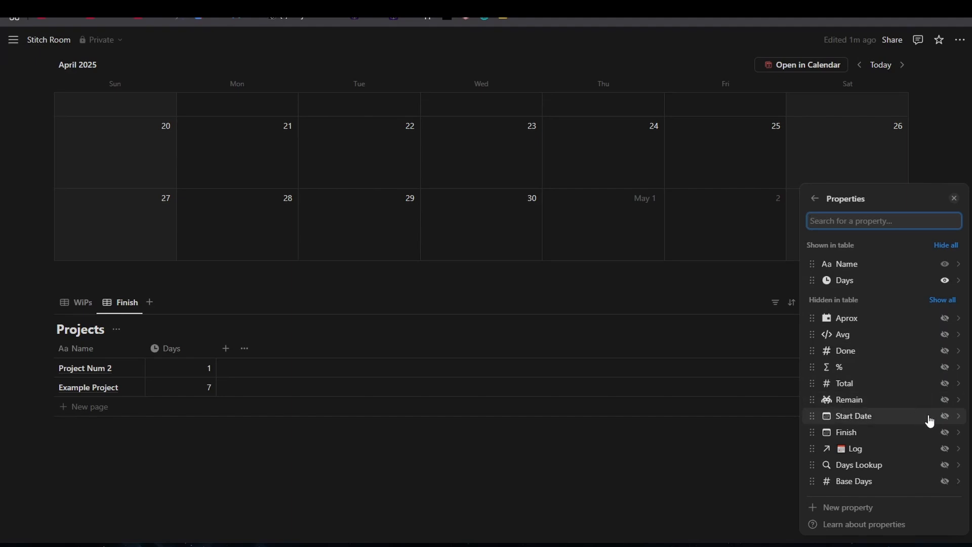
Step: Show the Start Date and Finish properties in the Finish view of Projects
left_click(945, 418)
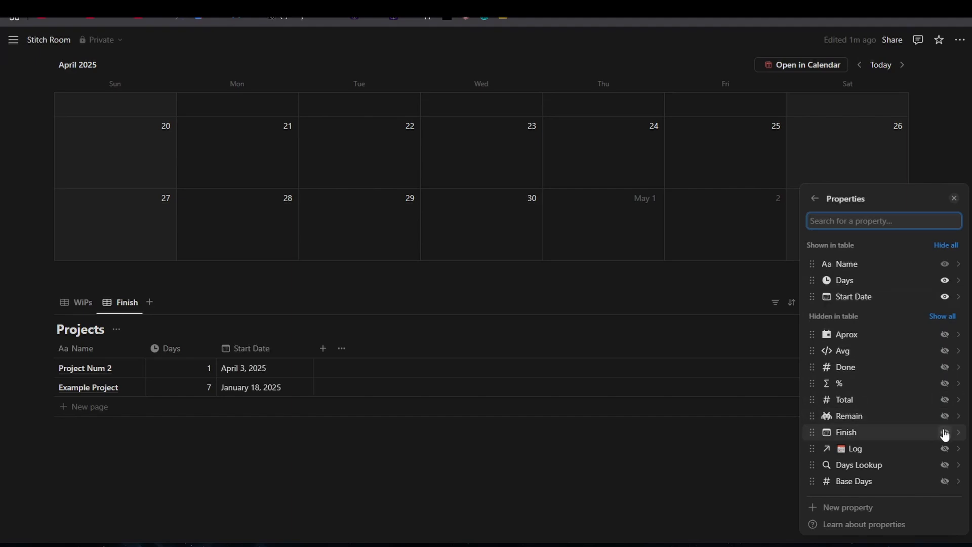
left_click(944, 433)
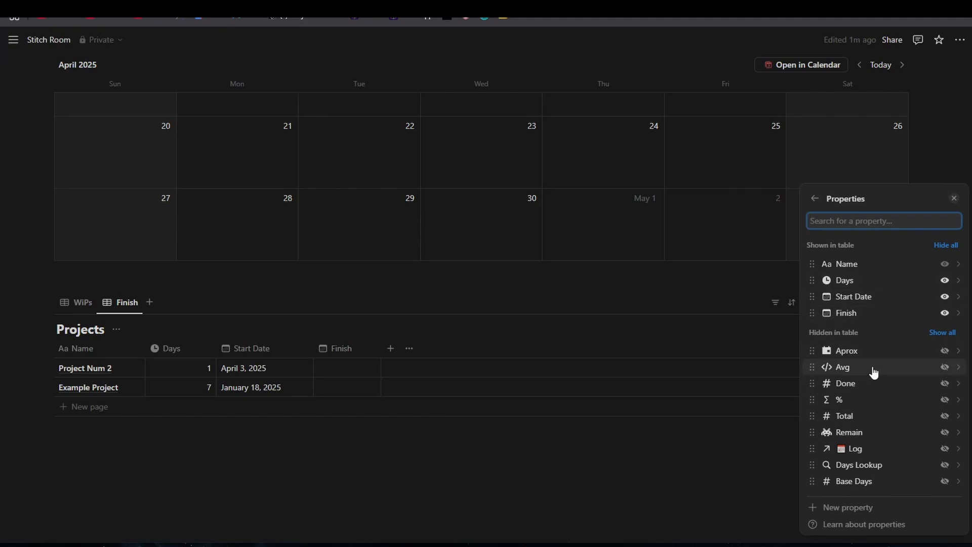
left_click(388, 484)
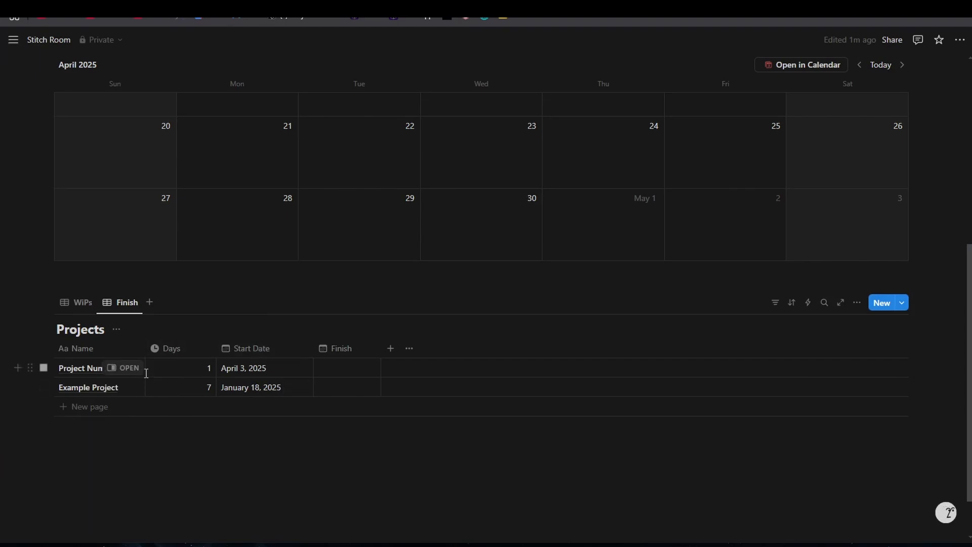
Step: Filter the Finish view to projects whose Finish date is not empty
left_click(774, 304)
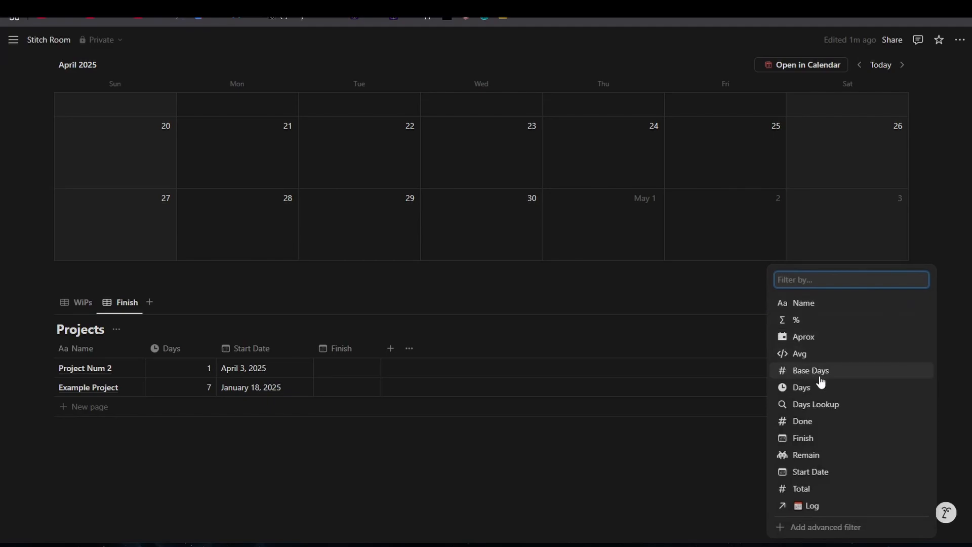
left_click(810, 438)
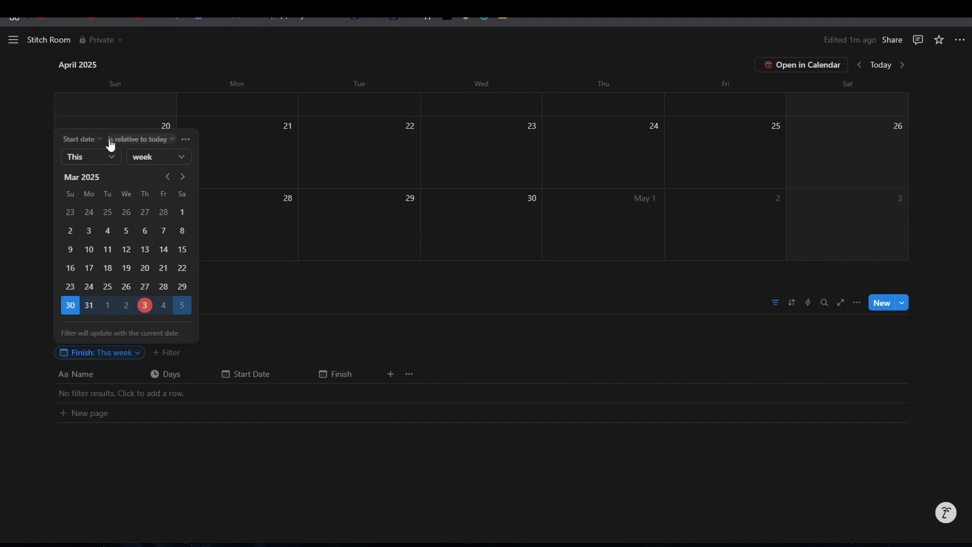
left_click(135, 140)
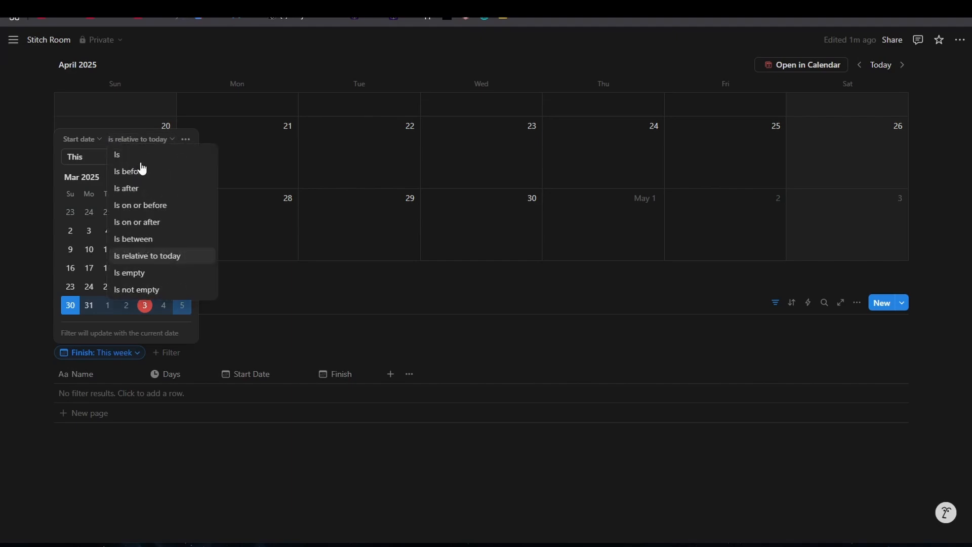
left_click(167, 292)
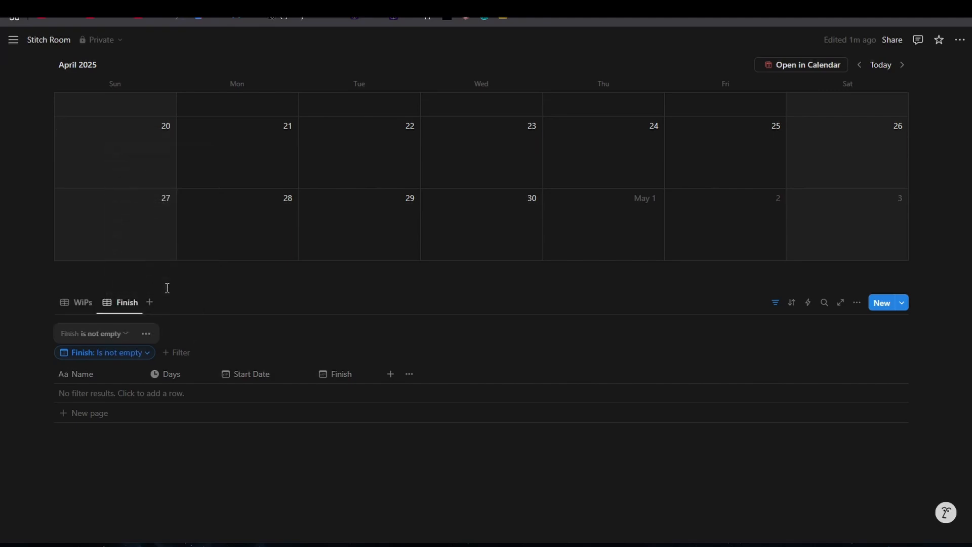
left_click(189, 449)
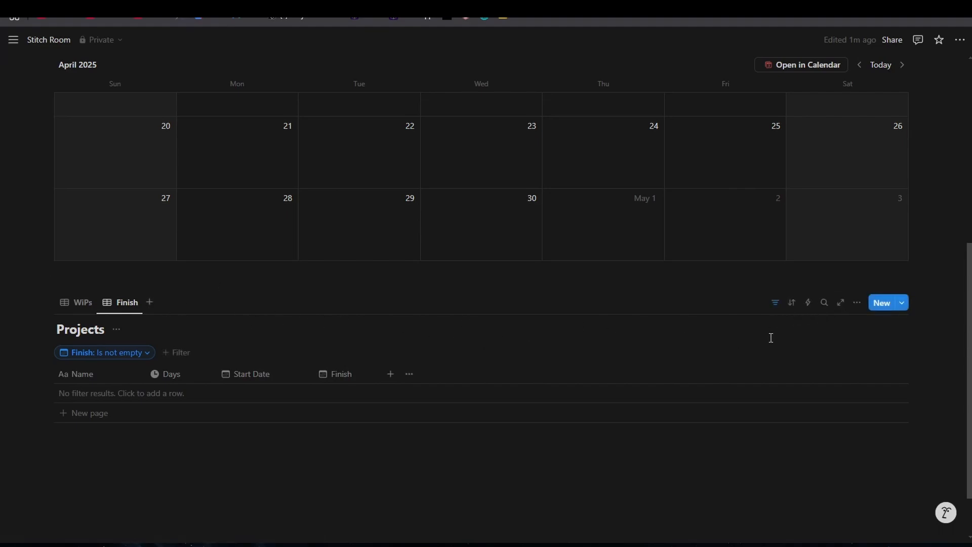
Step: Change the layout of the Projects database's Finish view to Gallery
left_click(856, 303)
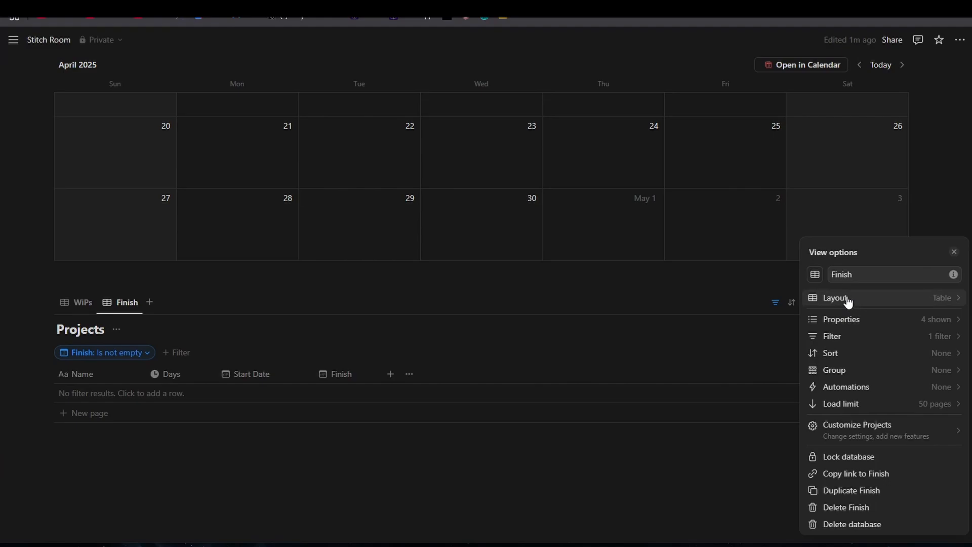
left_click(876, 303)
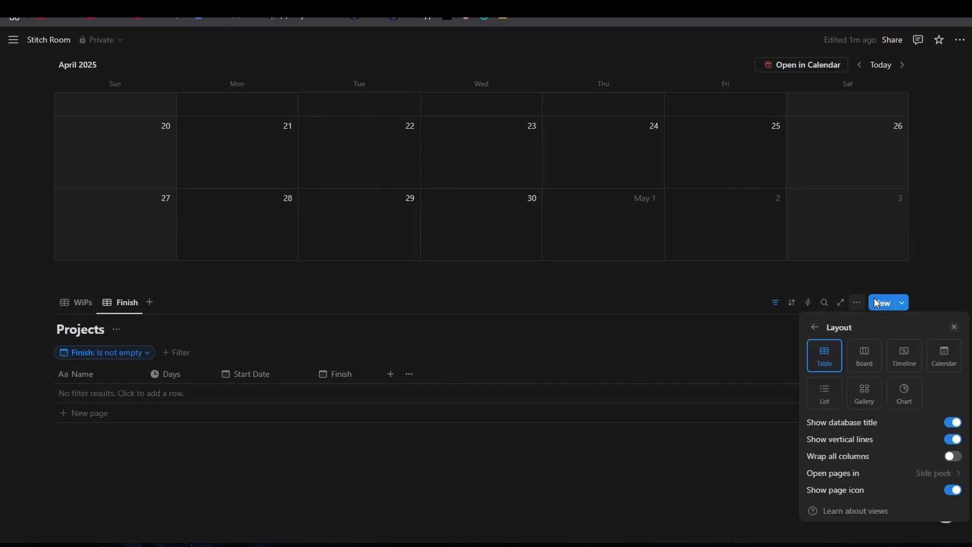
left_click(867, 400)
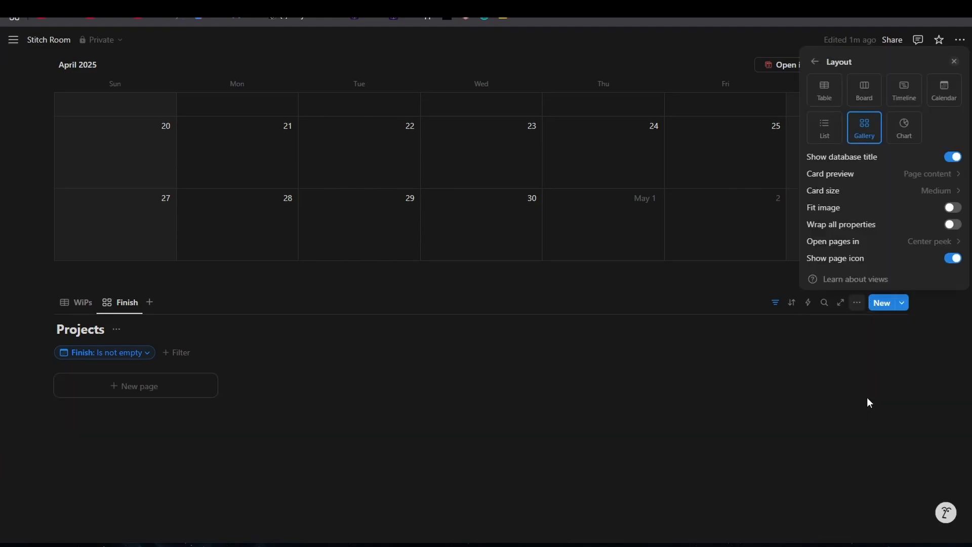
left_click(706, 388)
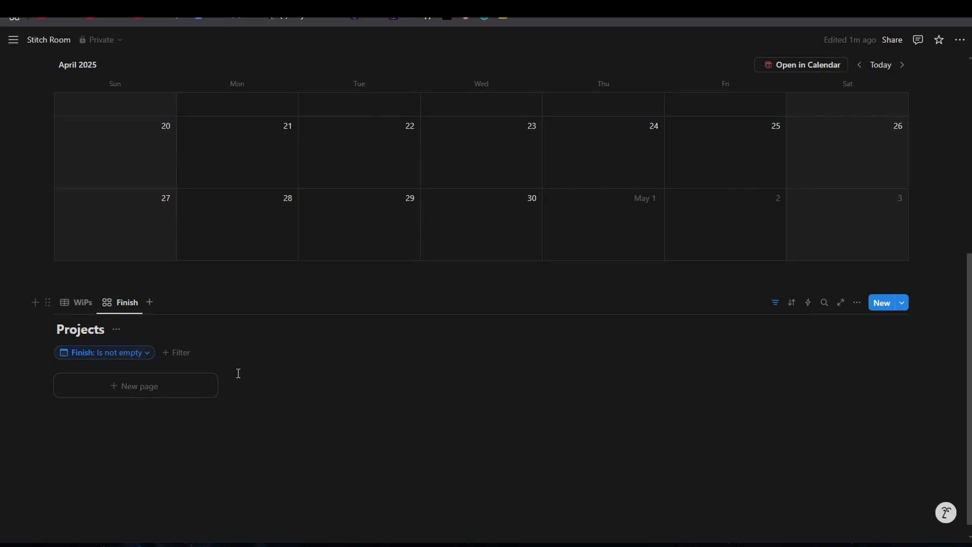
Step: Add a new project named "finsh" in the WiPs view of Projects
left_click(81, 304)
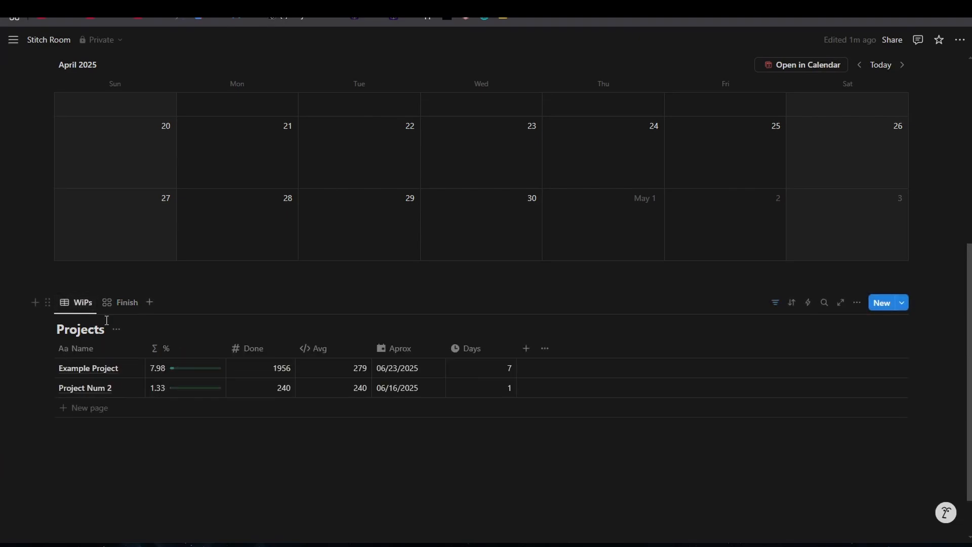
left_click(106, 411)
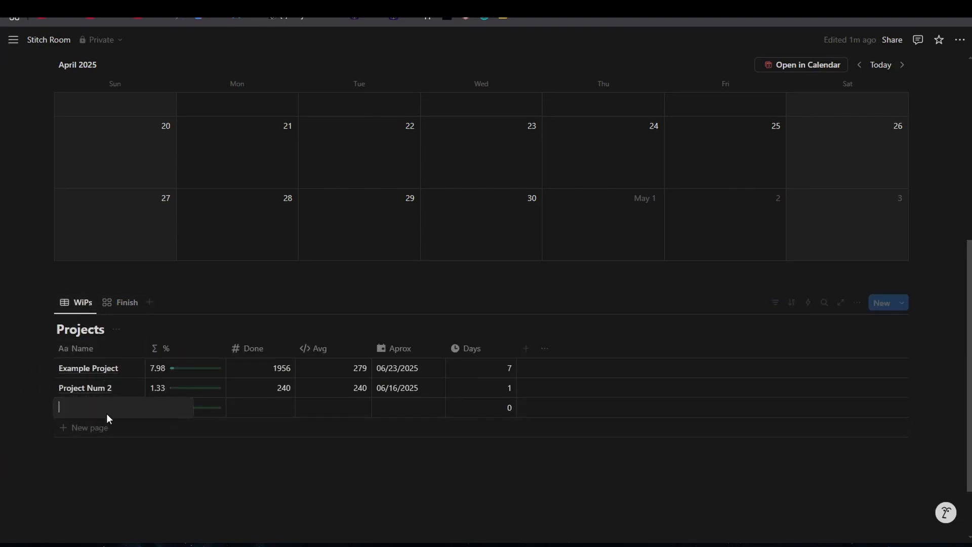
type("fis")
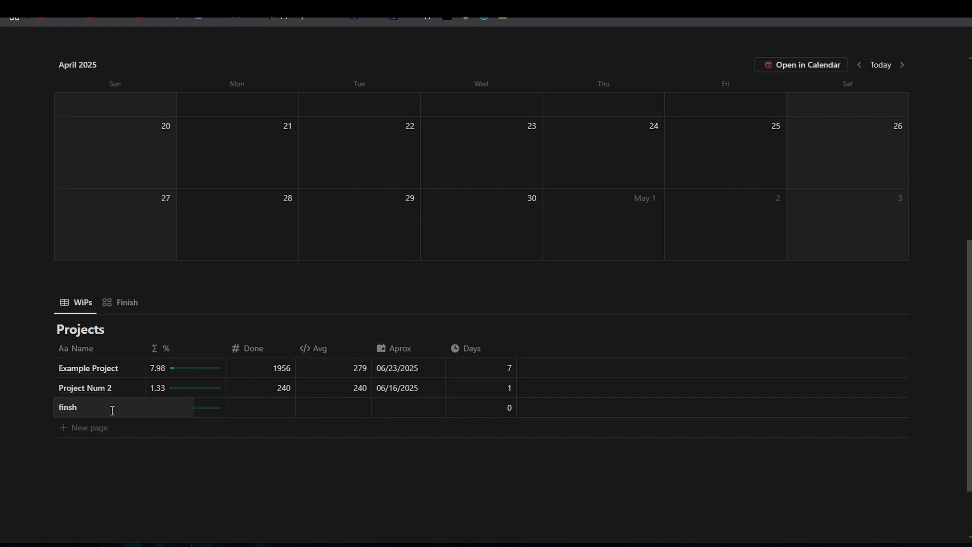
key("Tab")
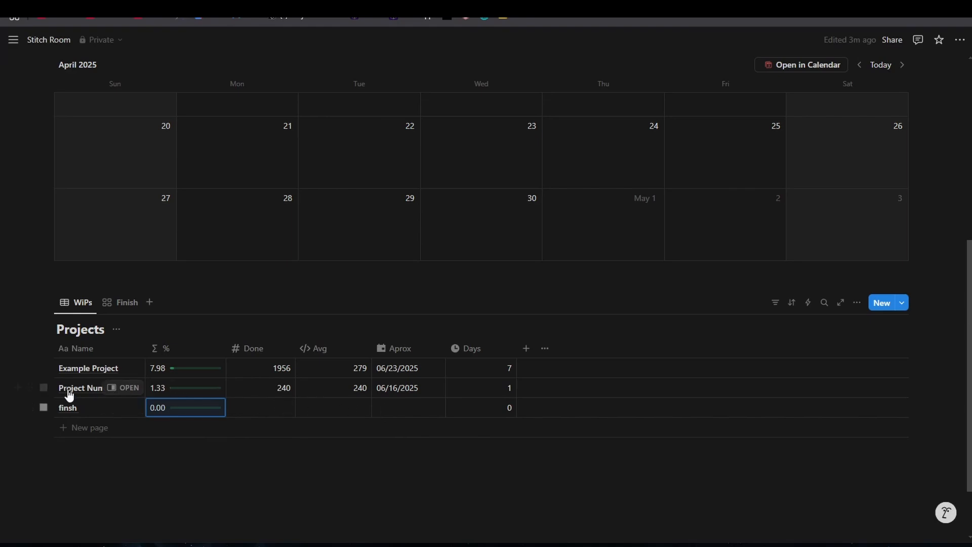
Step: Open the finsh project's page and set its Total to 7500
left_click(121, 407)
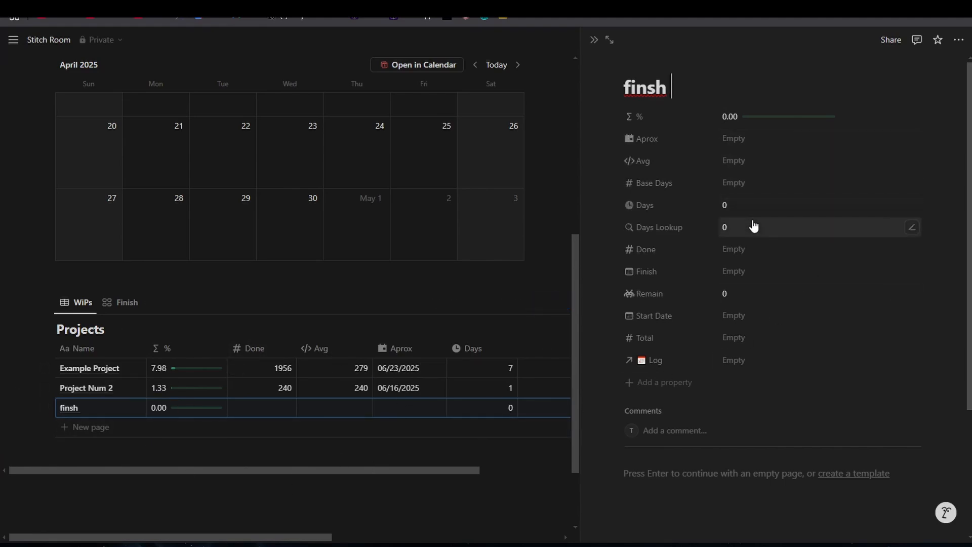
left_click(749, 343)
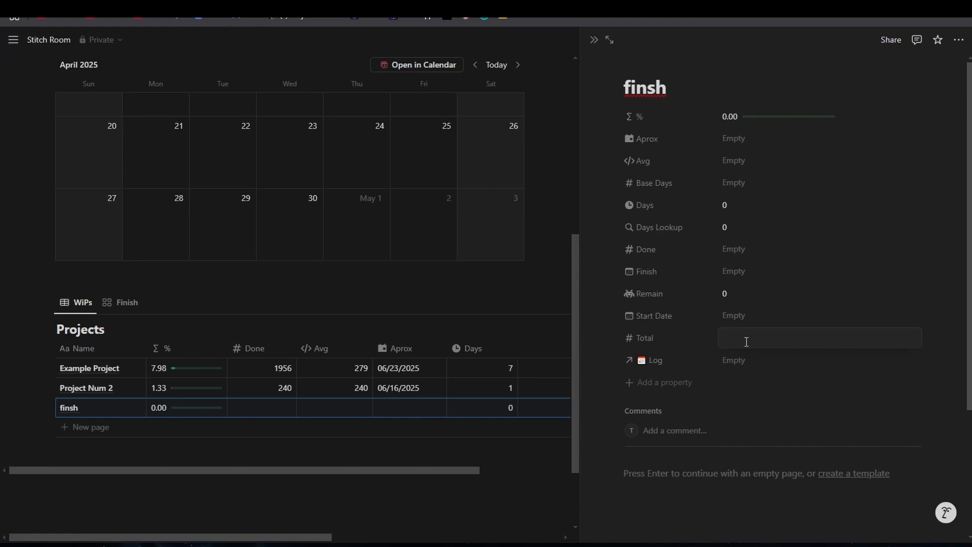
type("2500")
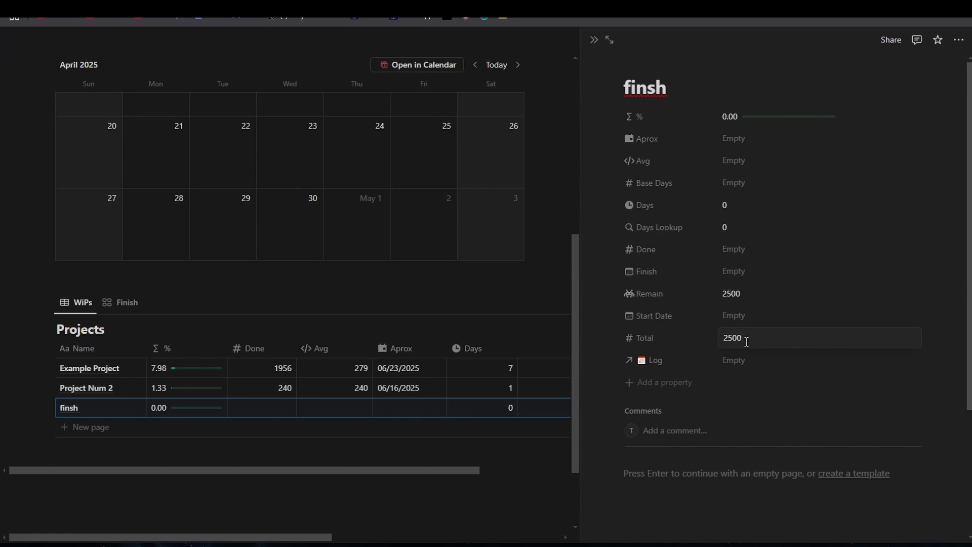
key("BackSpace")
key("BackSpace")
key("BackSpace")
type("7750")
key("BackSpace")
key("BackSpace")
key("BackSpace")
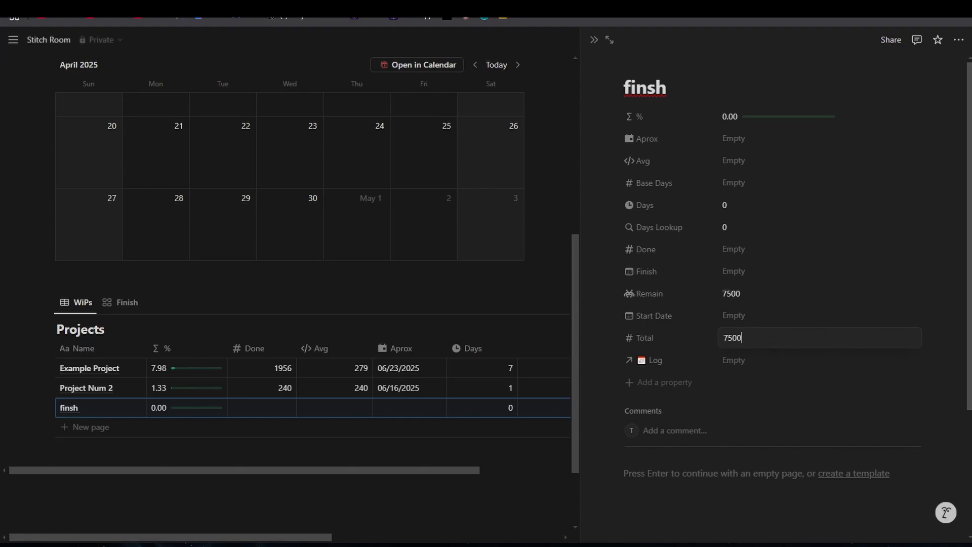
left_click(709, 504)
Step: Add a Log calendar entry named "finish" on April 4, 2025 and link it to the finsh project
scroll(149, 171, "up", 5)
scroll(221, 167, "up", 2)
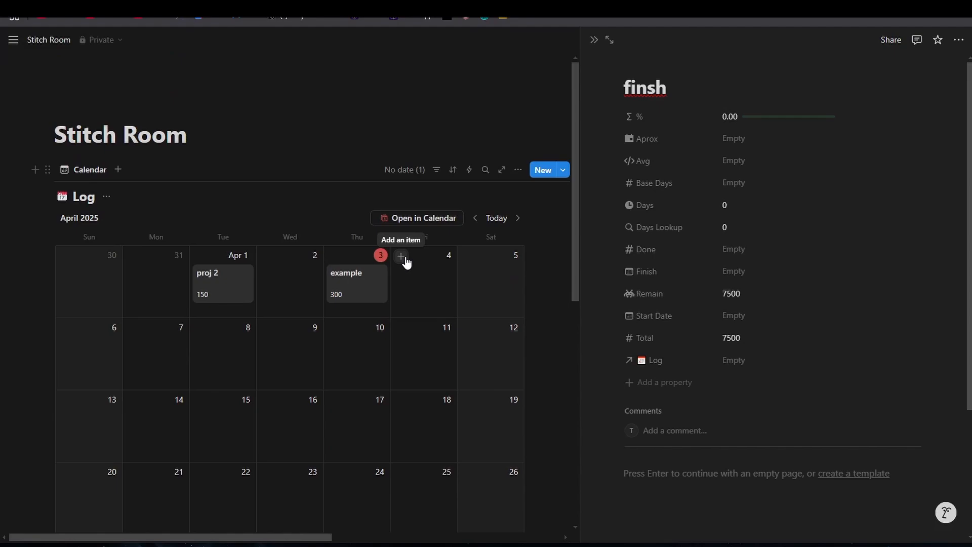
left_click(405, 257)
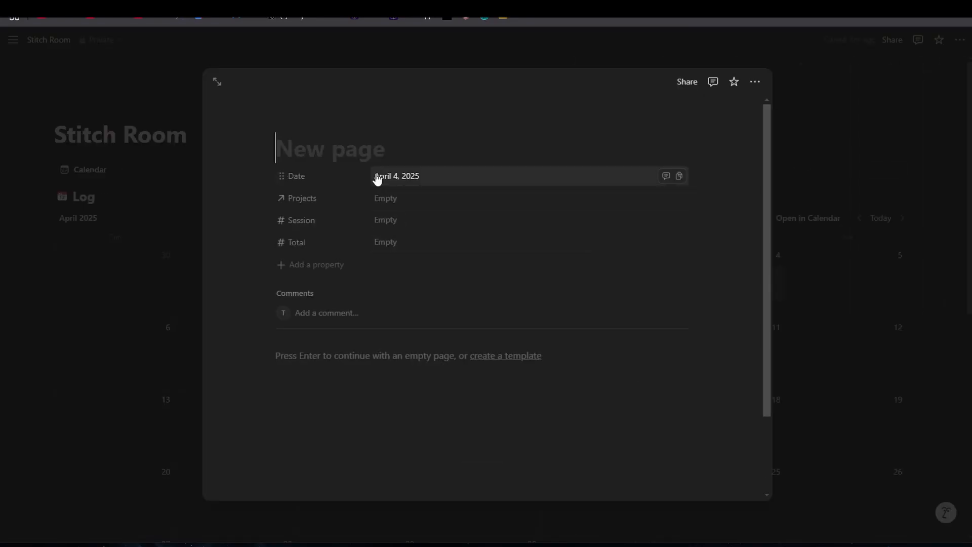
type("finish")
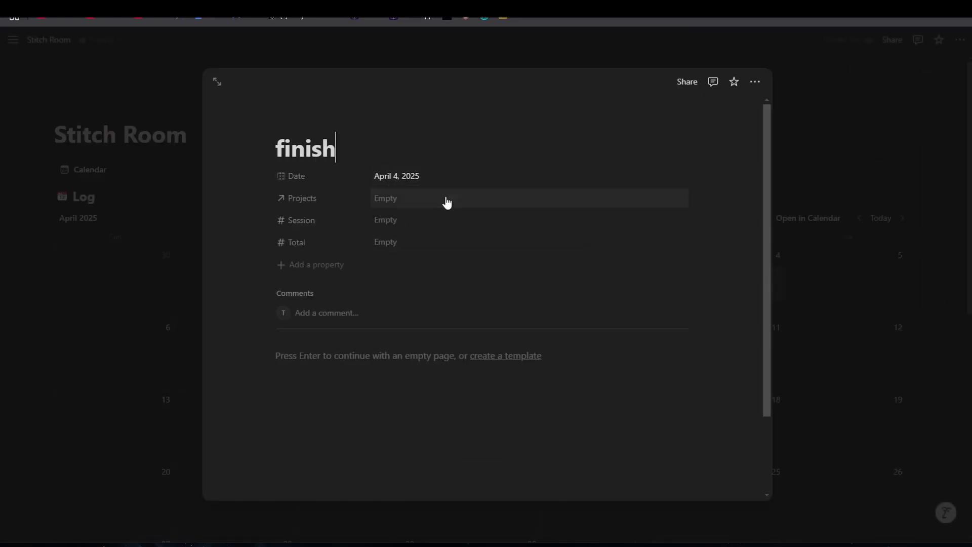
left_click(441, 199)
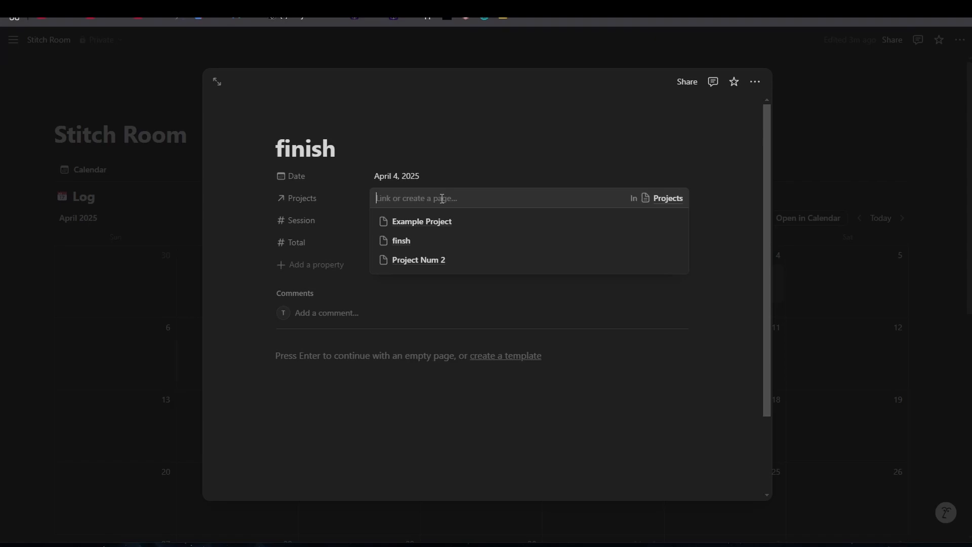
left_click(423, 244)
left_click(427, 268)
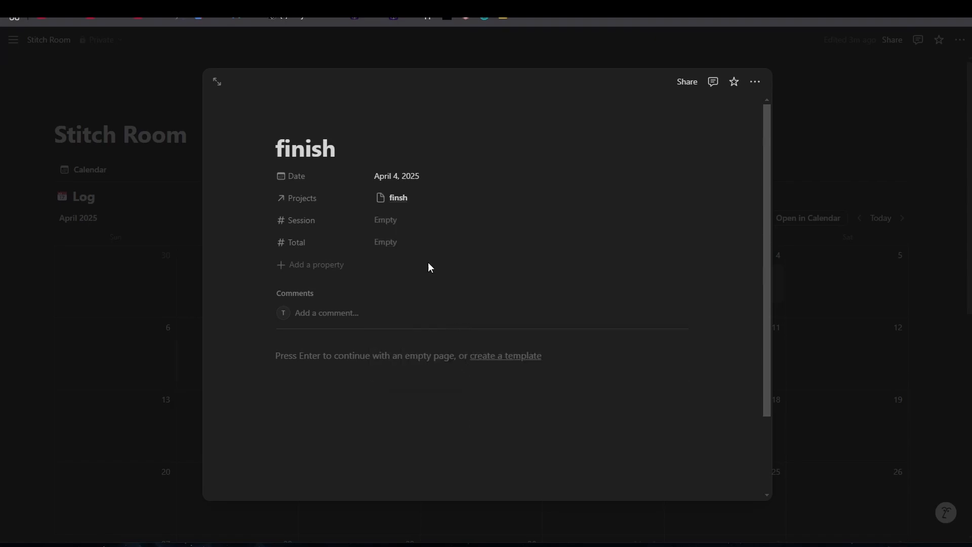
Step: Set the finish log entry's Session to 100 and its Total to 7500, and close the entry
left_click(421, 223)
type("100")
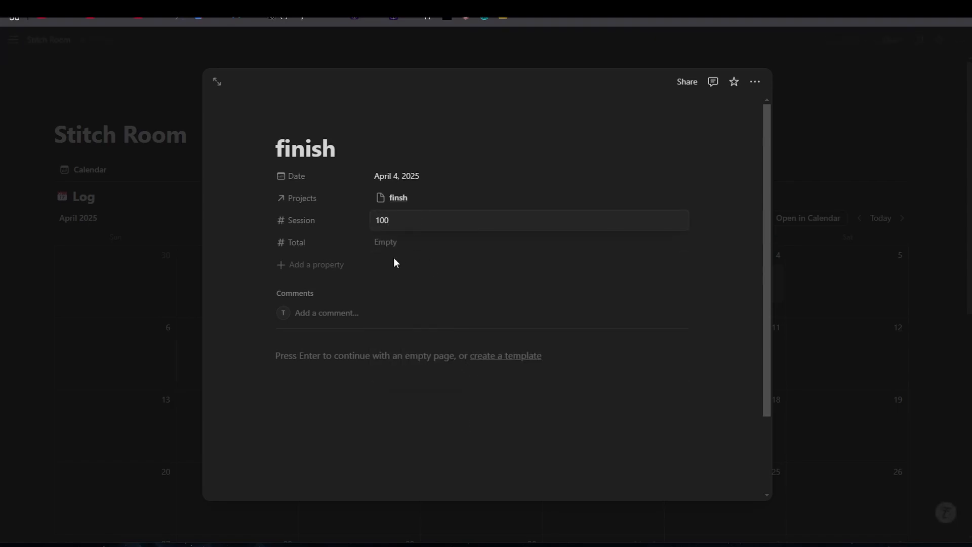
key("Return")
left_click(405, 244)
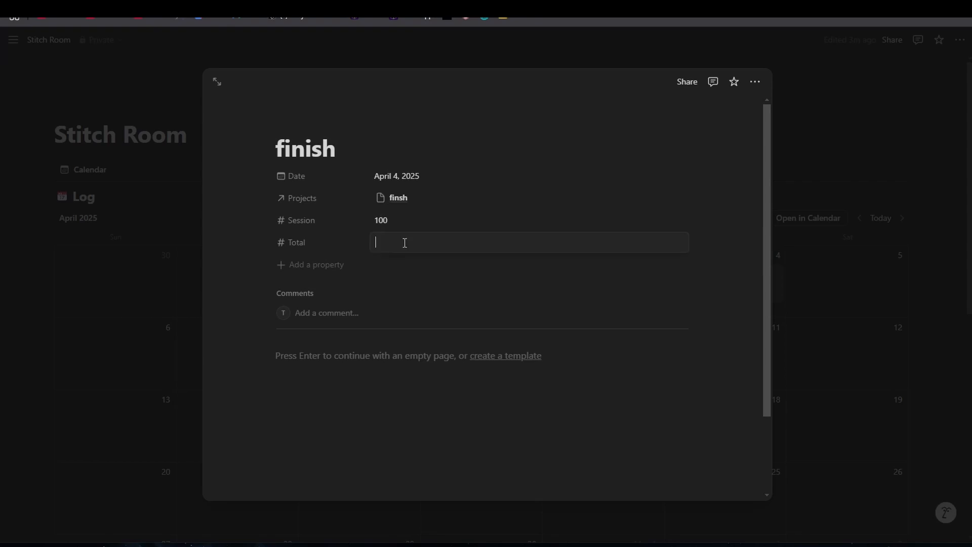
type("7500")
key("Return")
left_click(80, 330)
Step: Set the finsh project's Finish date to April 3, 2025 and close its page
scroll(566, 388, "down", 1)
scroll(565, 387, "down", 5)
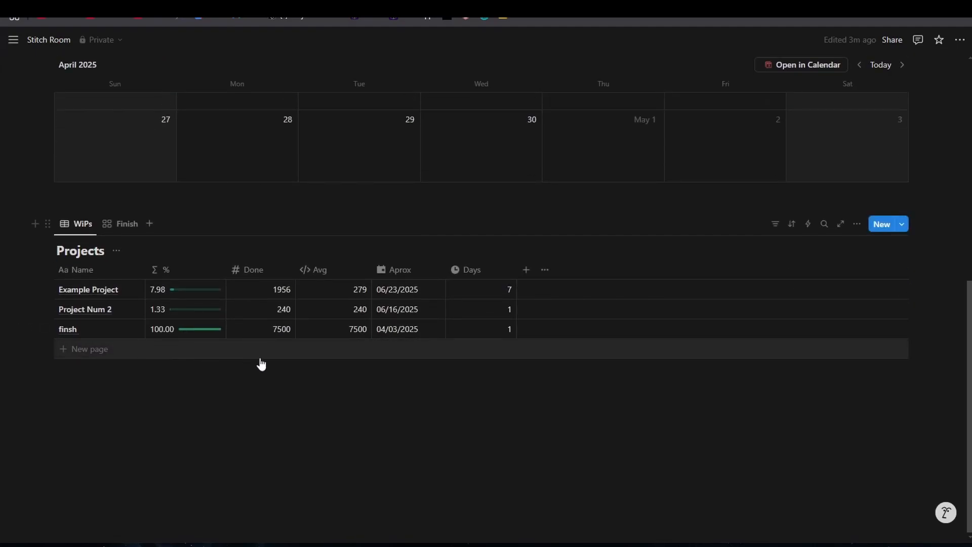
left_click(130, 330)
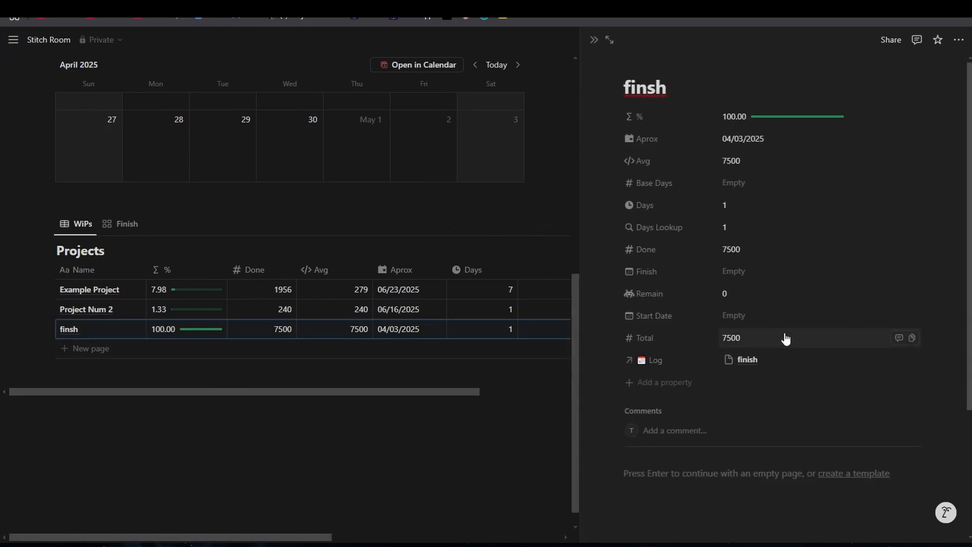
left_click(747, 274)
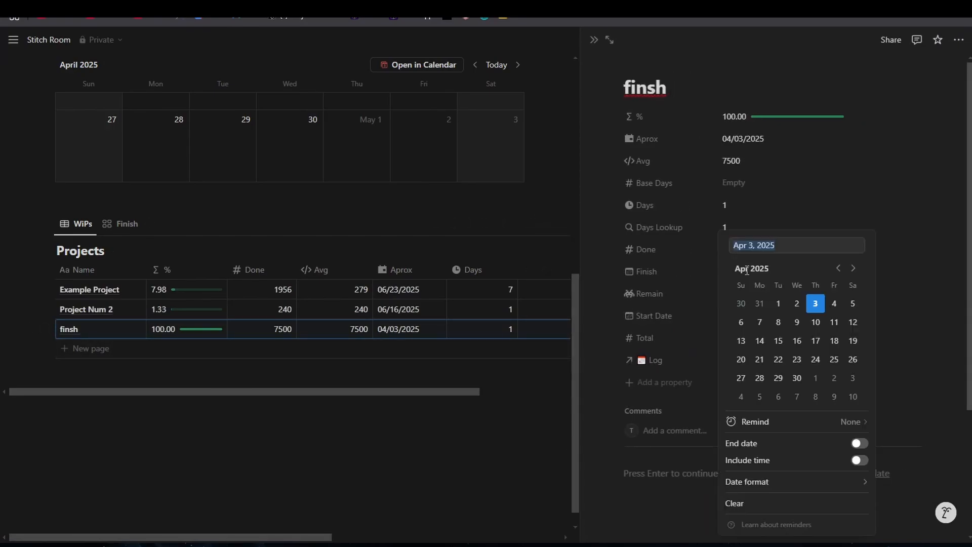
left_click(474, 473)
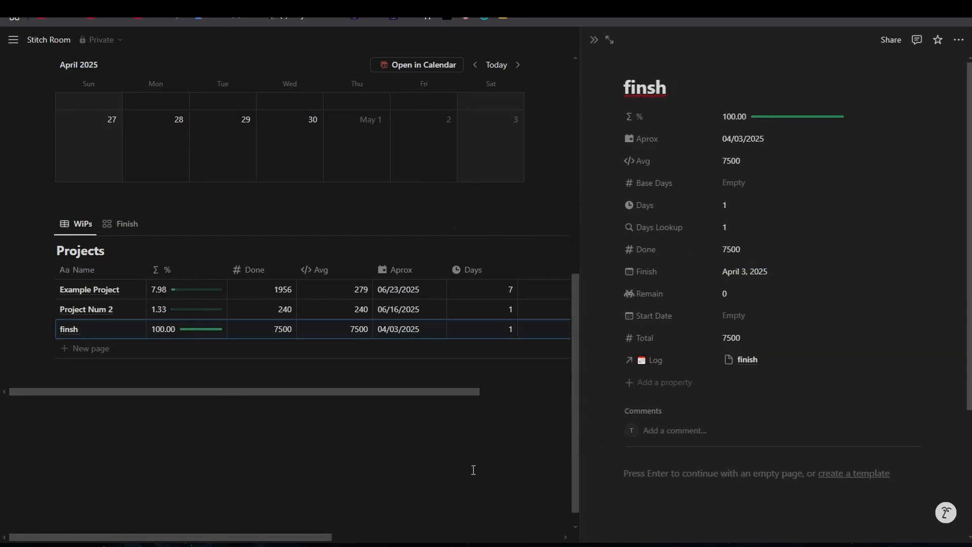
left_click(594, 41)
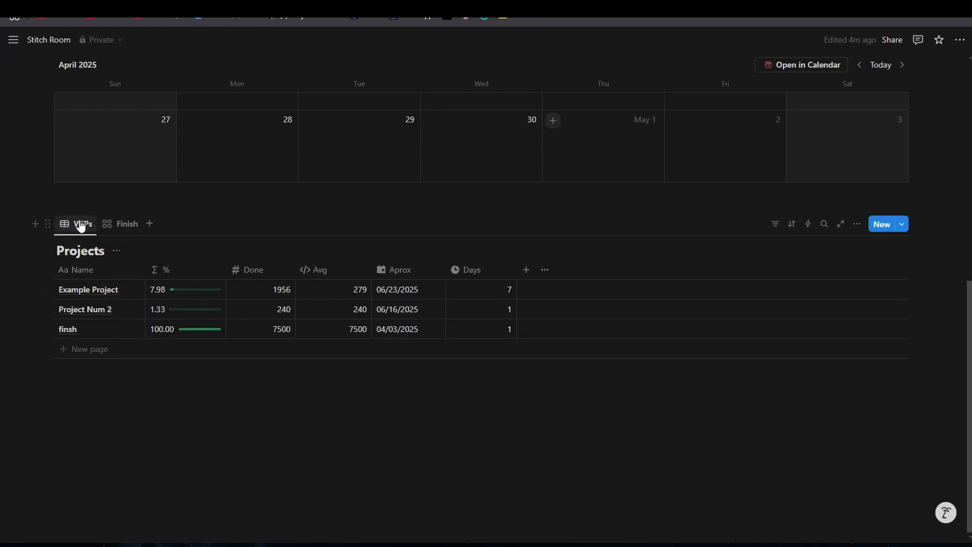
Step: Filter the WiPs view of Projects to show only projects whose Finish date is empty
left_click(776, 226)
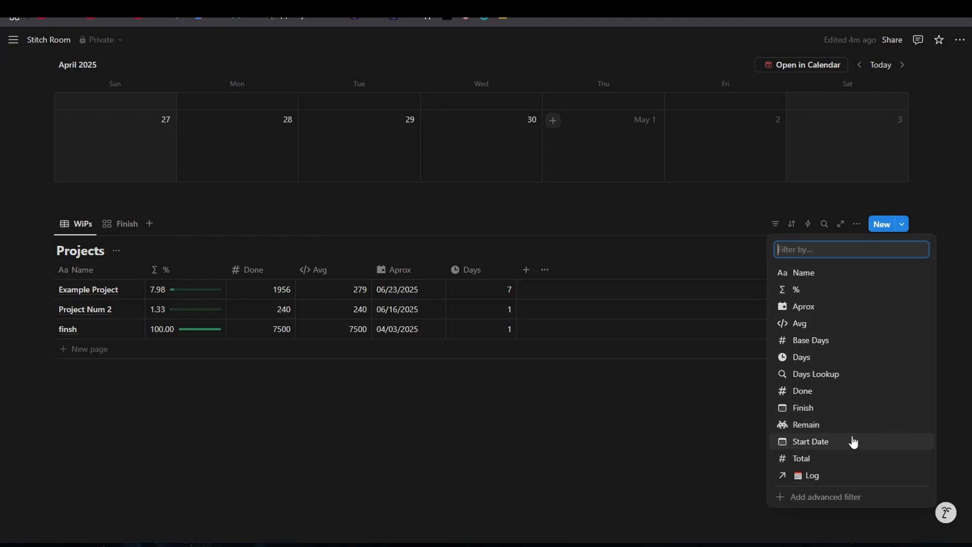
left_click(823, 413)
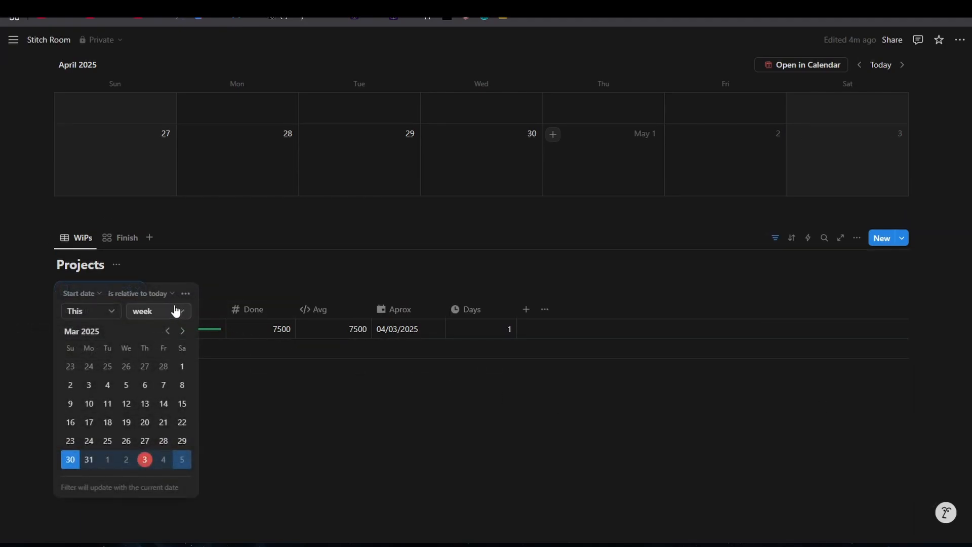
left_click(147, 294)
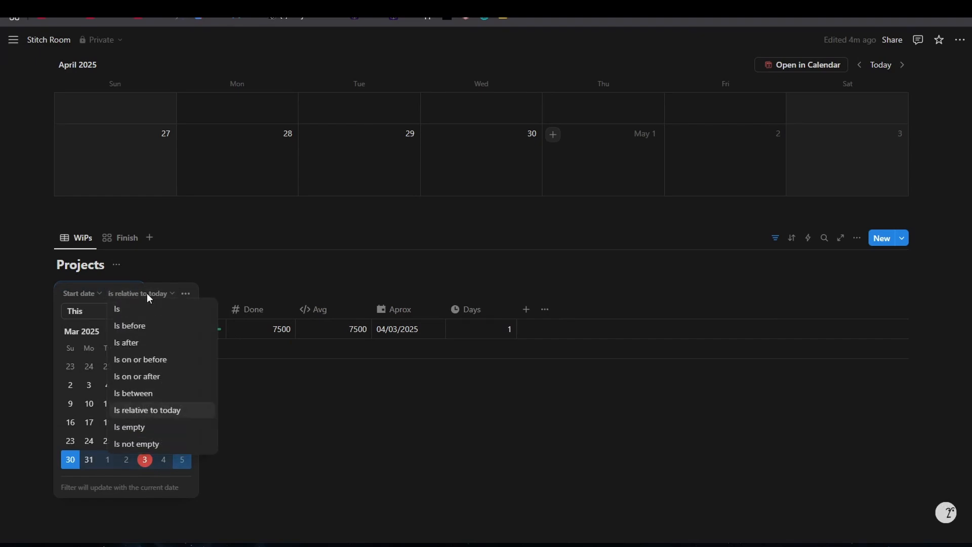
left_click(155, 433)
left_click(154, 427)
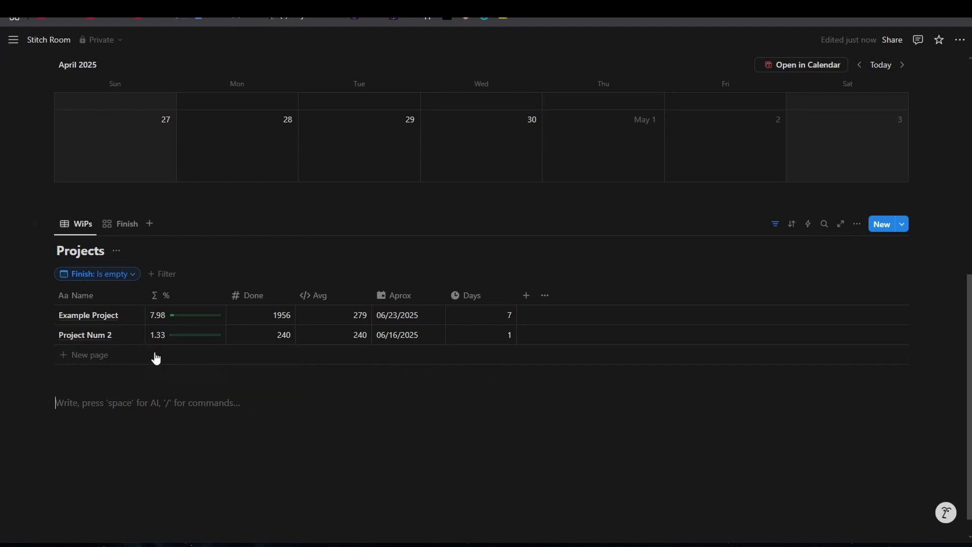
Step: Show the Finish, Start Date and Base Days properties on the cards of the Finish gallery view
left_click(120, 226)
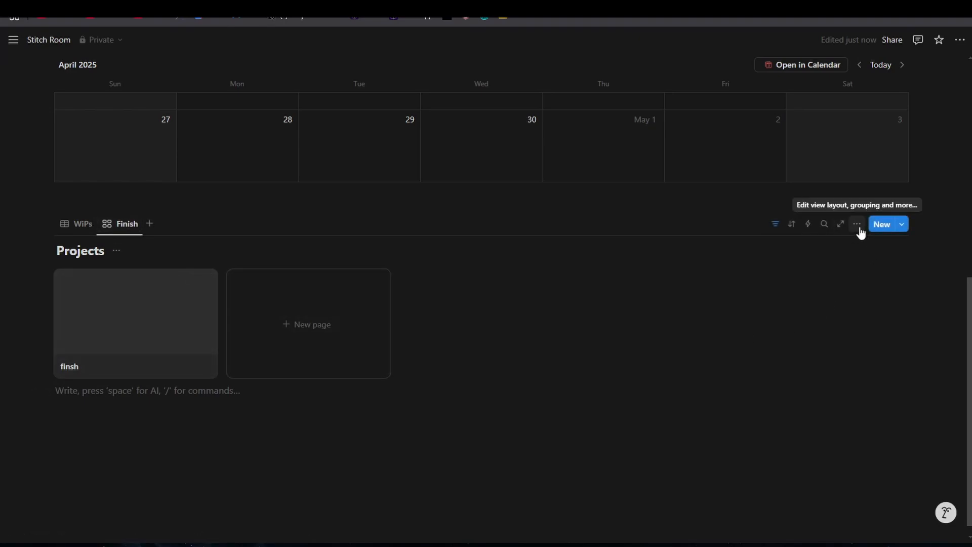
left_click(858, 225)
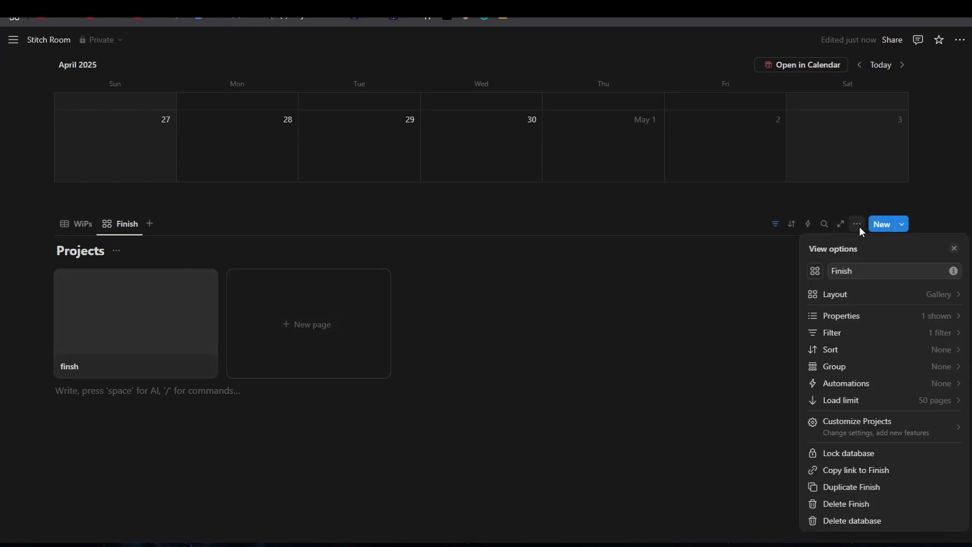
left_click(839, 319)
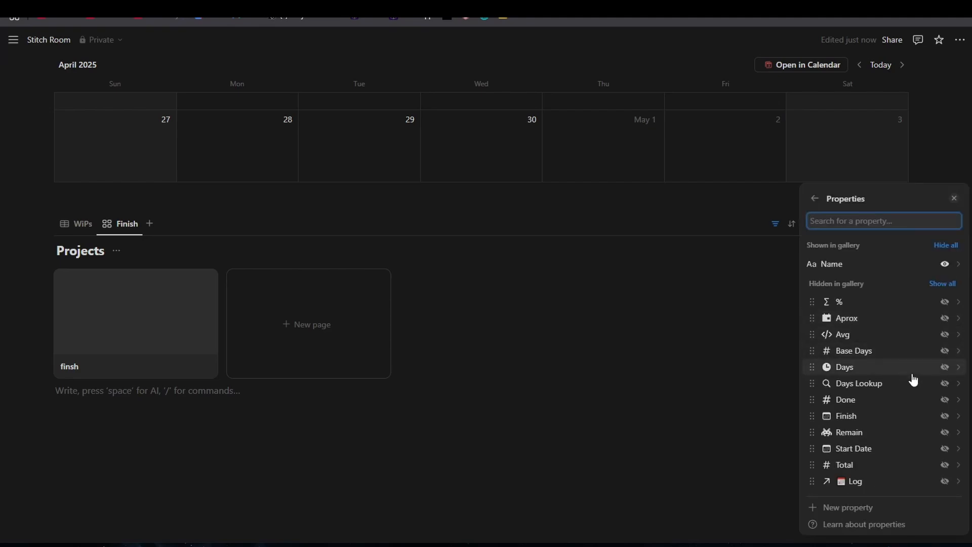
left_click(946, 416)
left_click(946, 448)
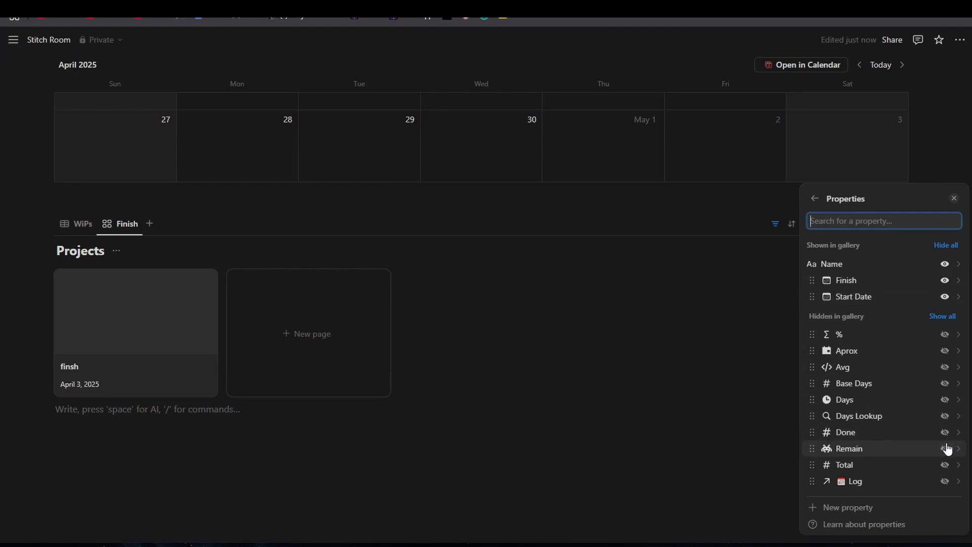
left_click(945, 384)
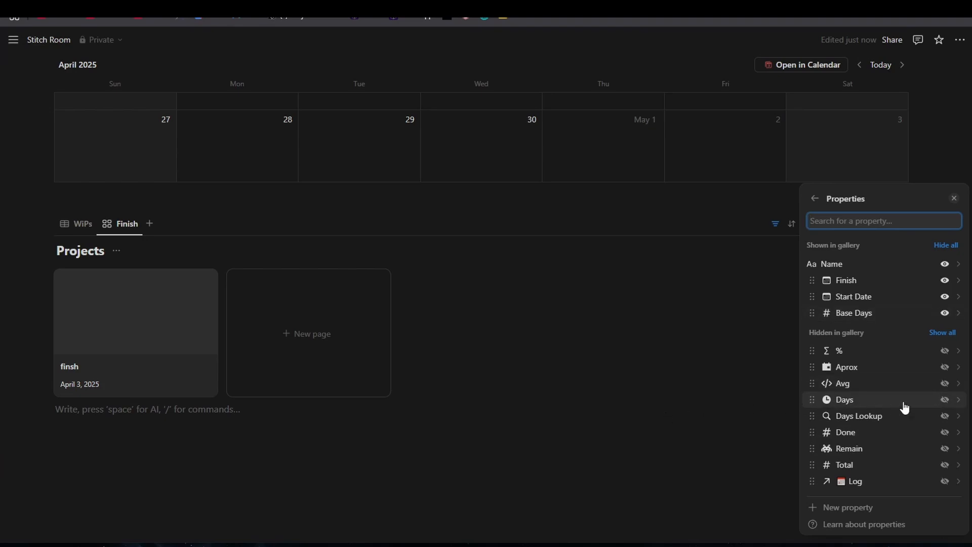
left_click(635, 389)
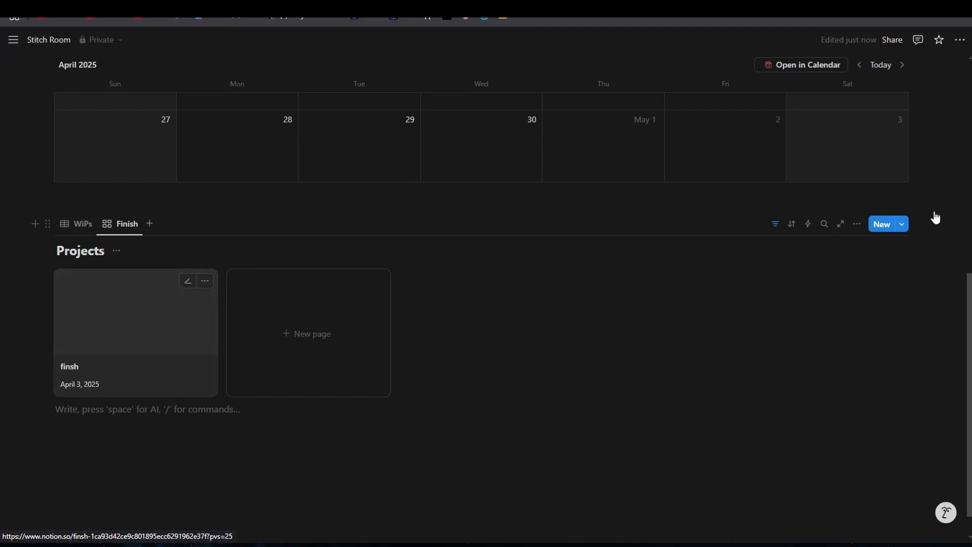
left_click(857, 225)
left_click(690, 336)
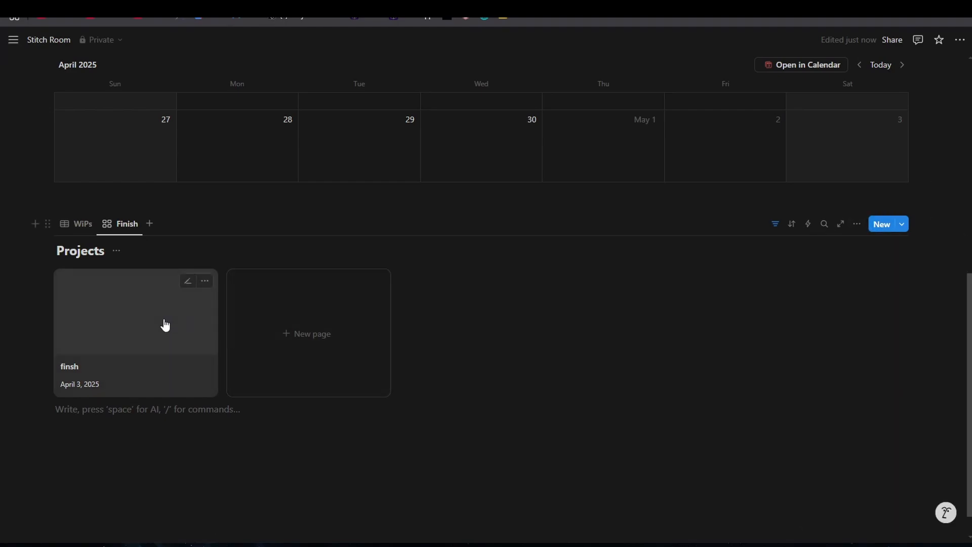
Step: Set the finsh project's Start Date to March 1, 2025 and close its page
left_click(161, 323)
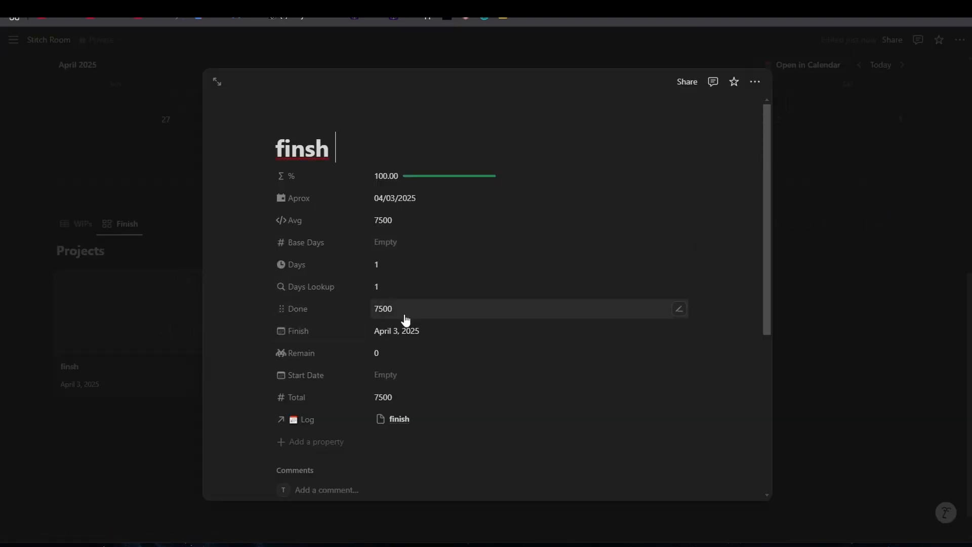
left_click(426, 376)
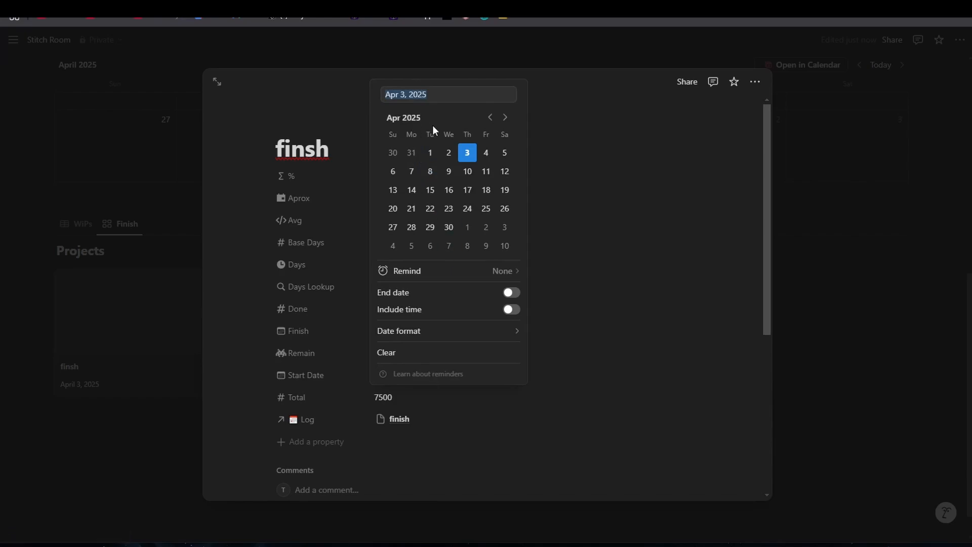
left_click(490, 117)
left_click(505, 153)
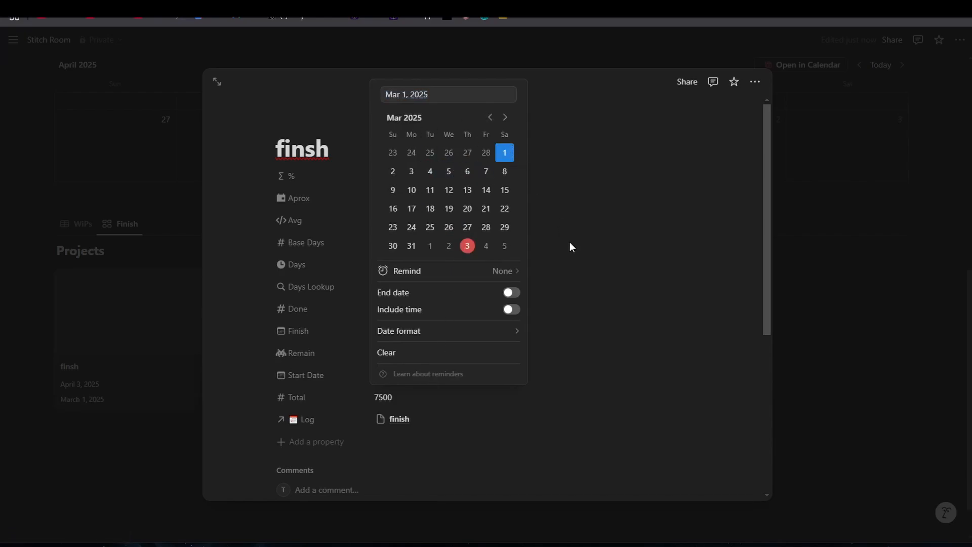
left_click(597, 263)
left_click(800, 157)
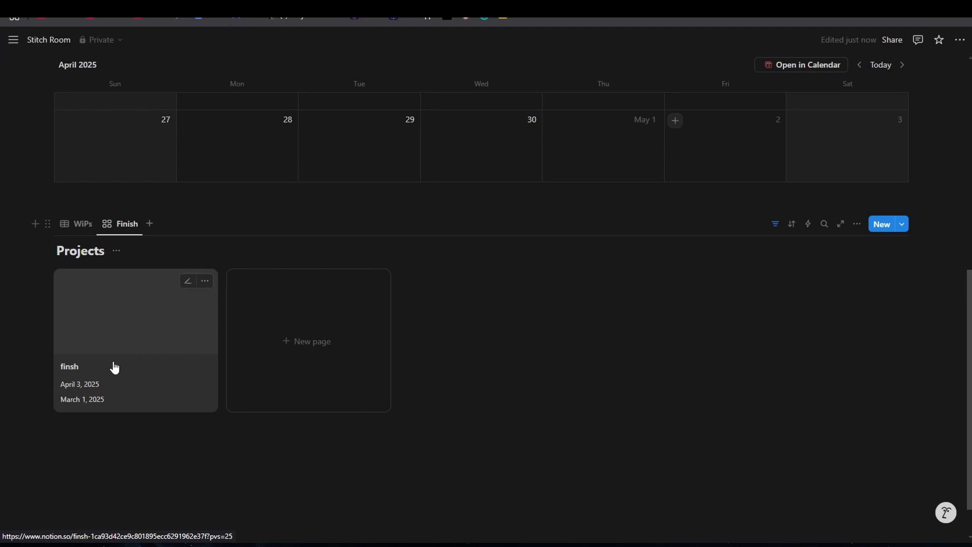
Step: Open the finsh project's page and insert an image block in its empty body
left_click(125, 340)
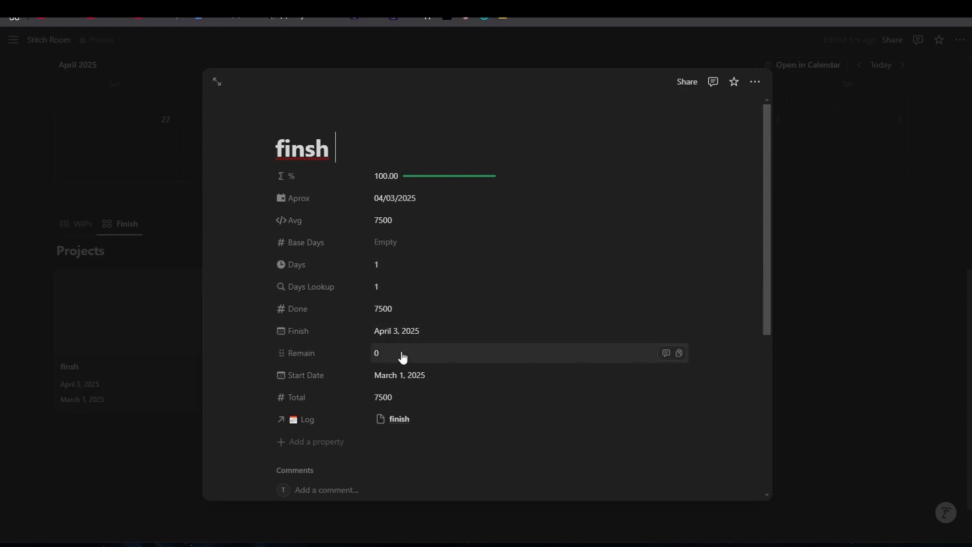
scroll(405, 350, "down", 3)
scroll(440, 263, "up", 3)
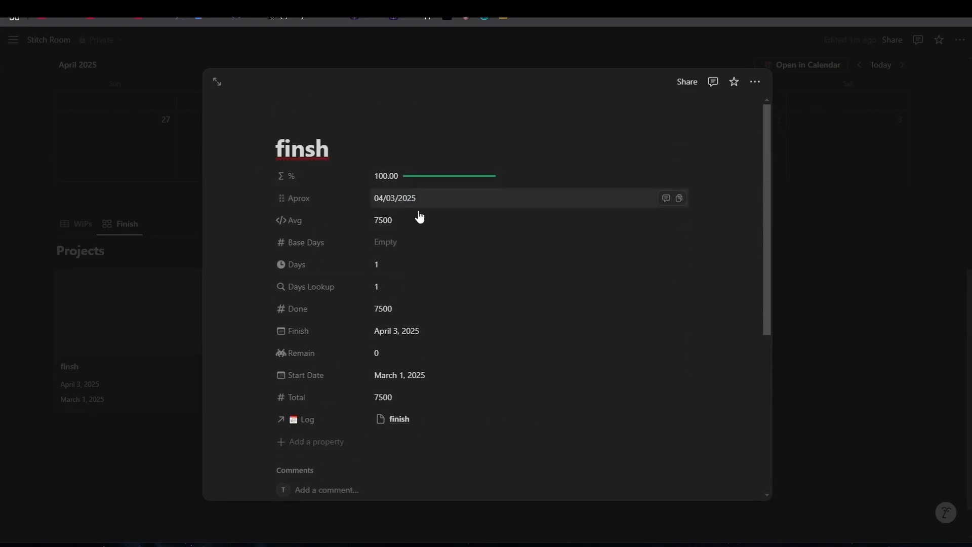
scroll(465, 421, "down", 5)
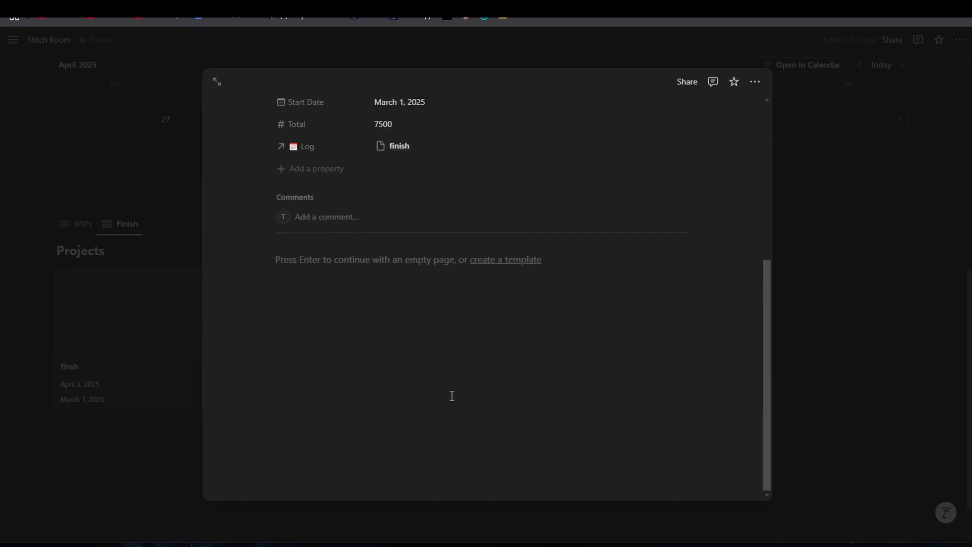
left_click(300, 275)
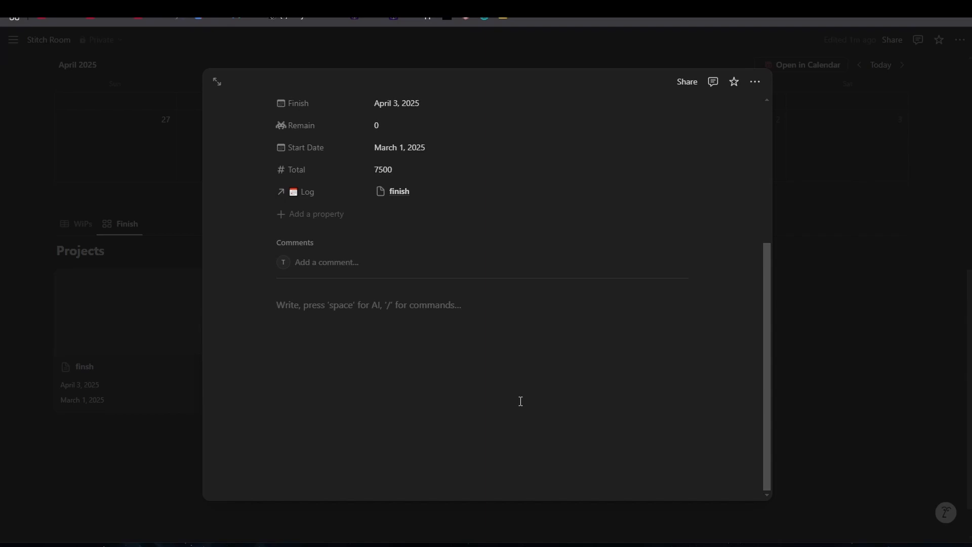
type("/")
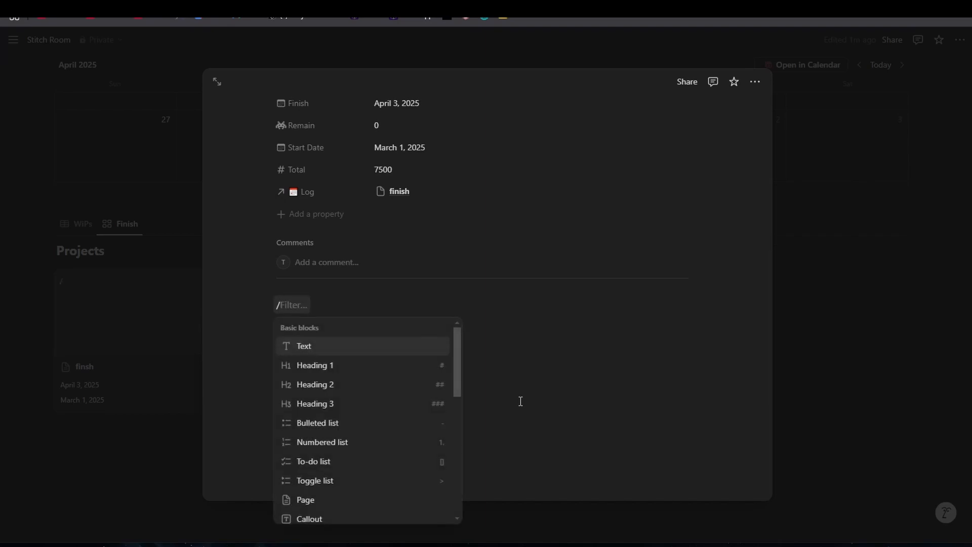
type("im")
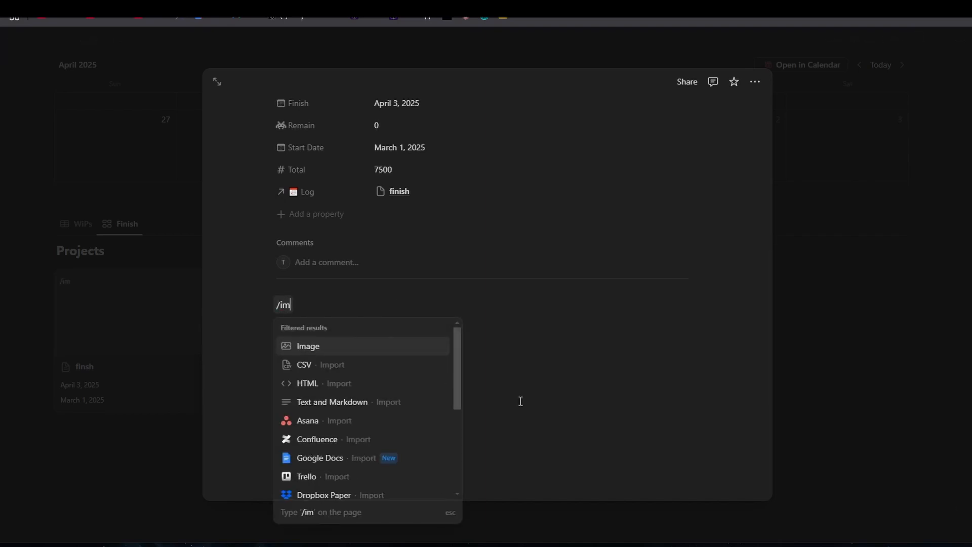
left_click(348, 346)
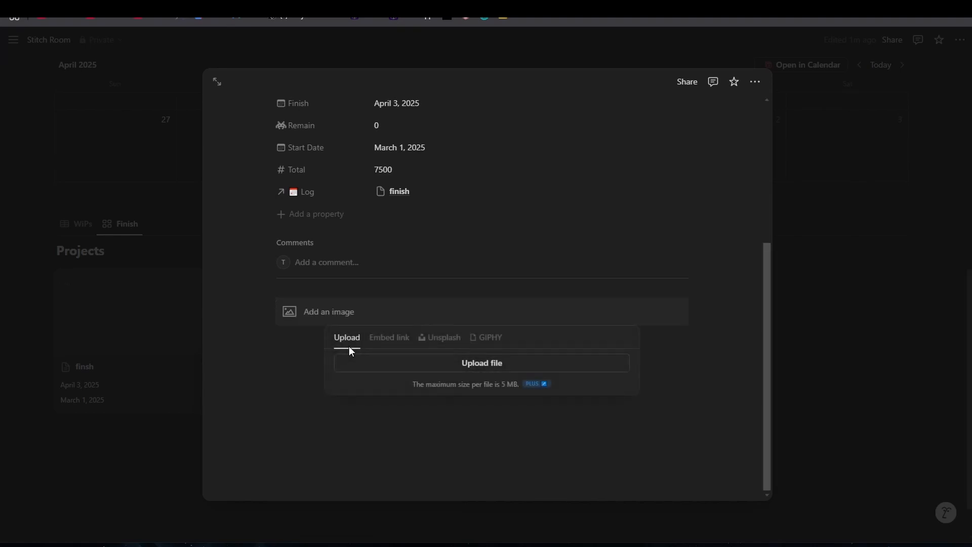
Step: Fill the image block with the Unsplash flower painting by Europeana and close the project page
left_click(445, 338)
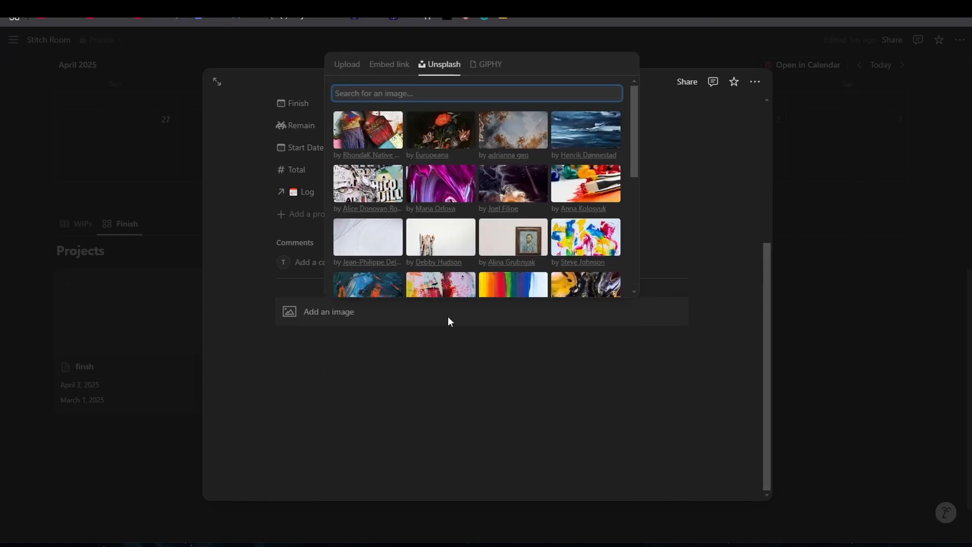
left_click(441, 138)
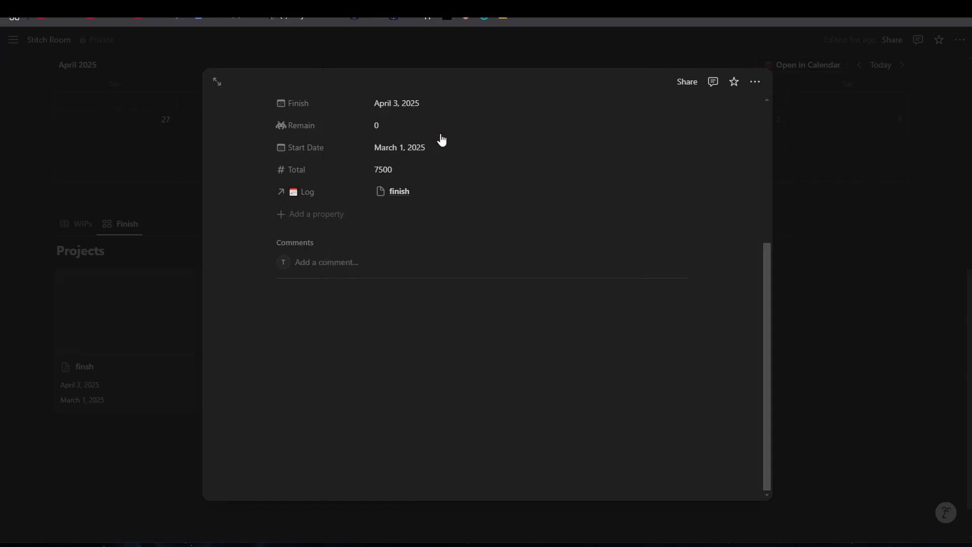
scroll(381, 393, "down", 3)
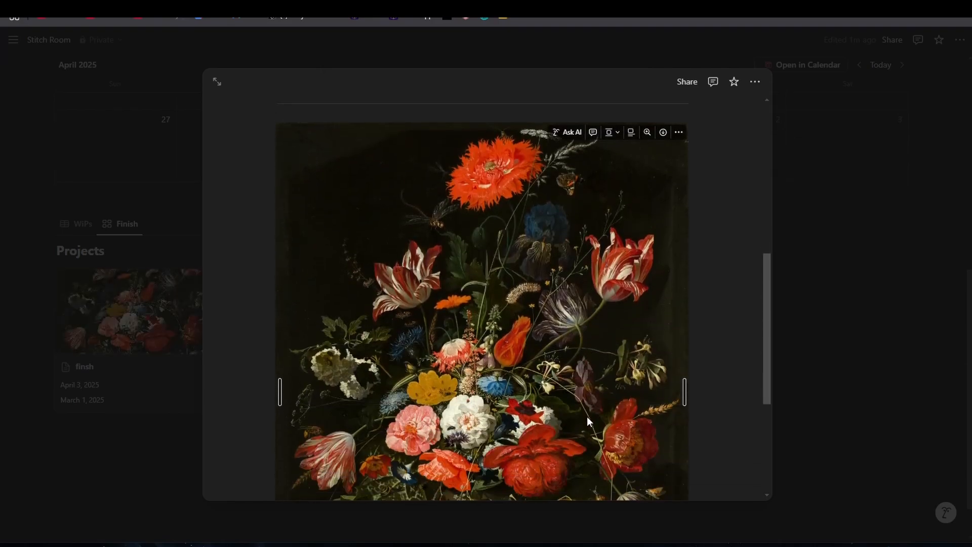
scroll(745, 415, "down", 3)
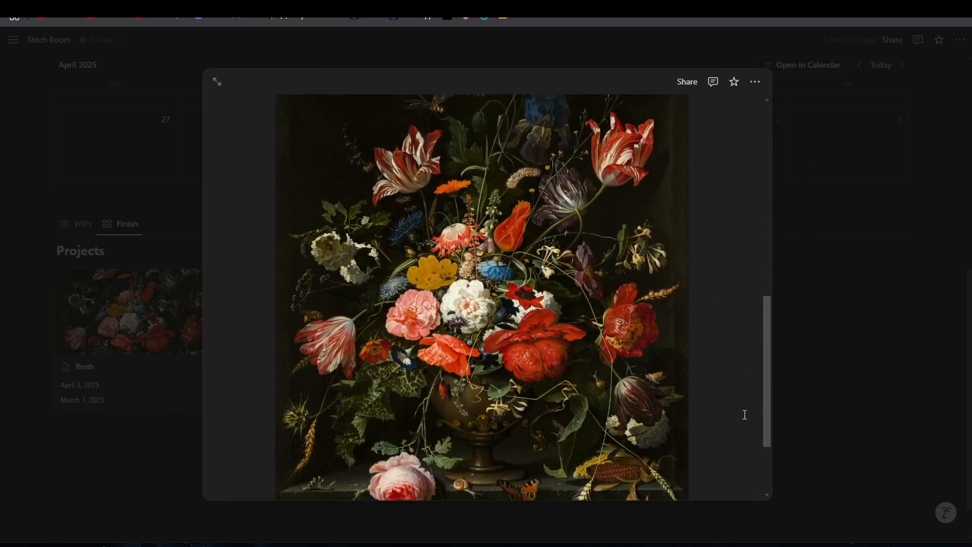
scroll(520, 219, "up", 6)
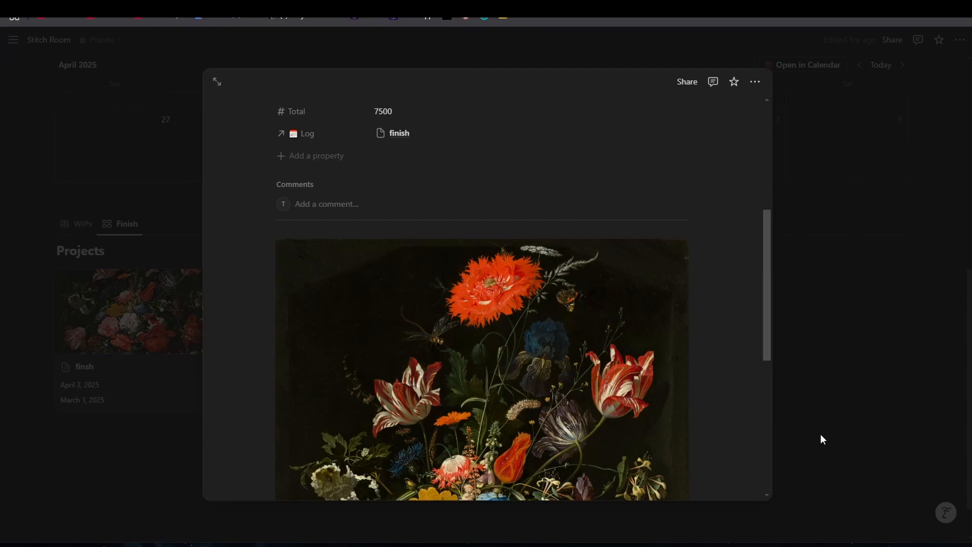
left_click(840, 458)
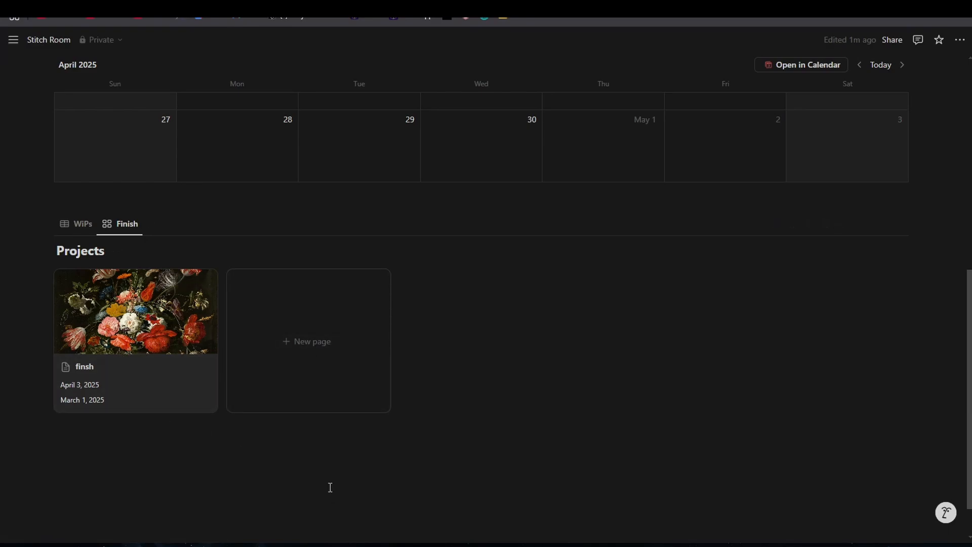
Step: Review the finsh project's properties and page content from the Finish gallery, and close the page
left_click(151, 370)
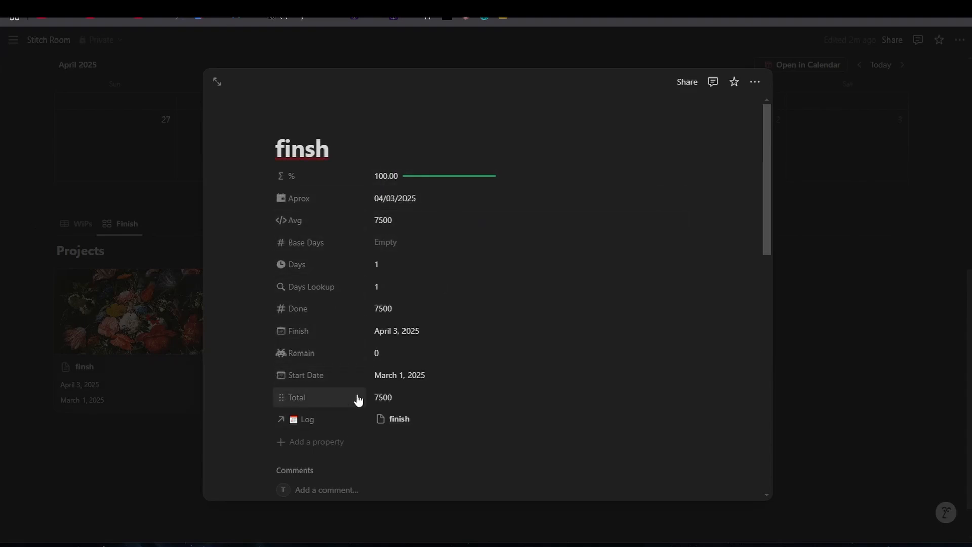
scroll(358, 400, "down", 5)
left_click(132, 484)
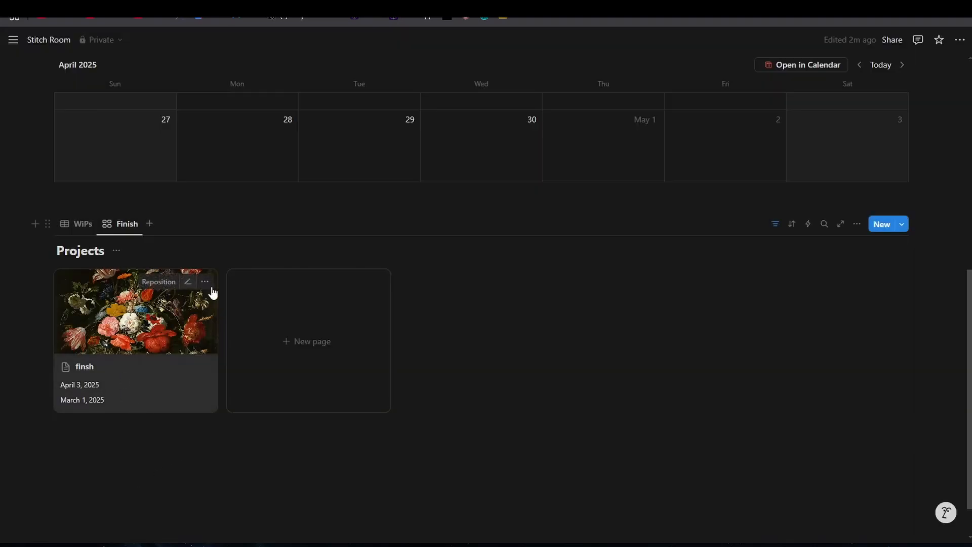
Step: Add a gallery view named WiPs to the Projects database
left_click(74, 230)
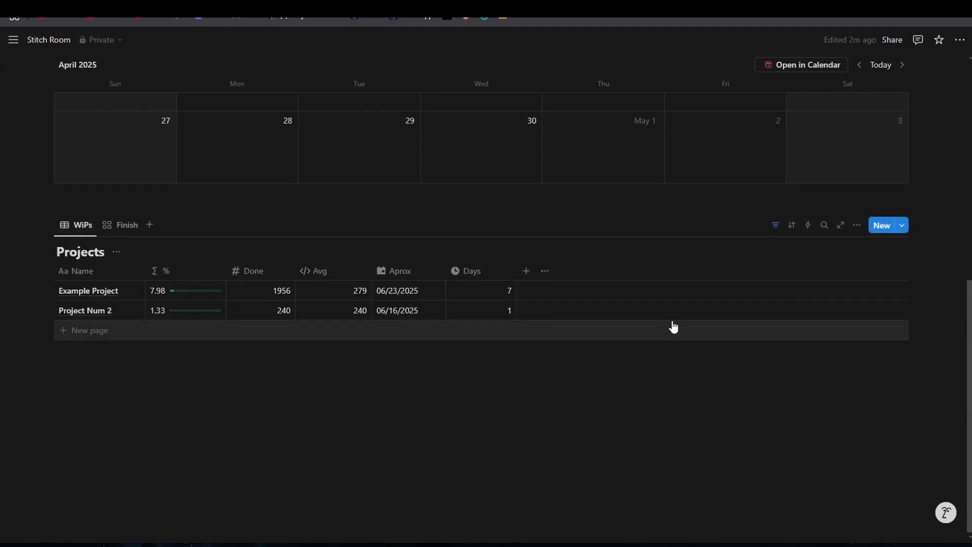
left_click(149, 225)
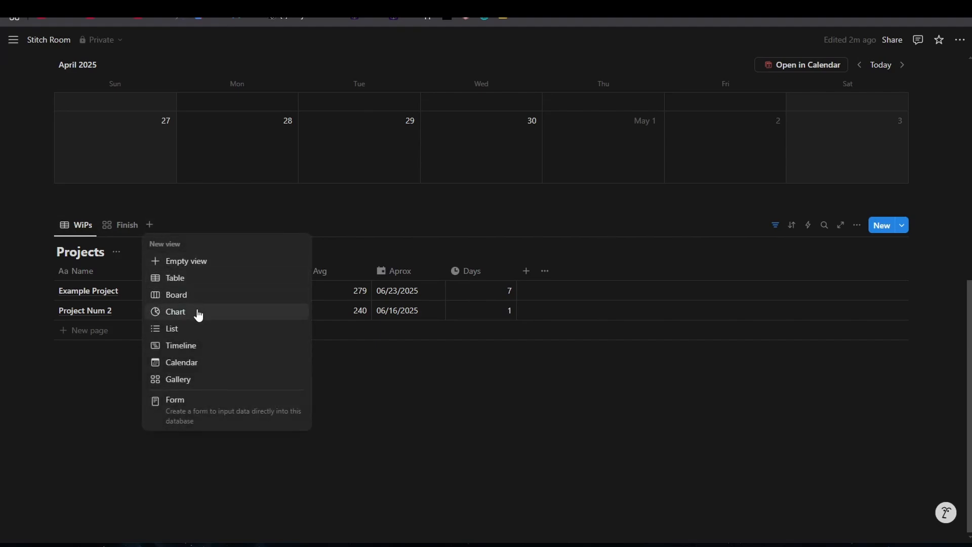
left_click(149, 224)
left_click(148, 224)
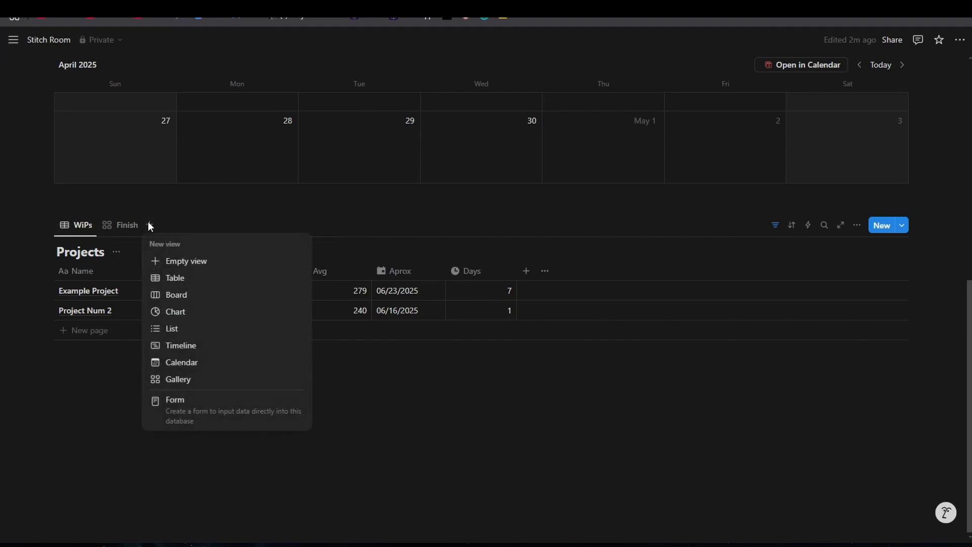
left_click(182, 378)
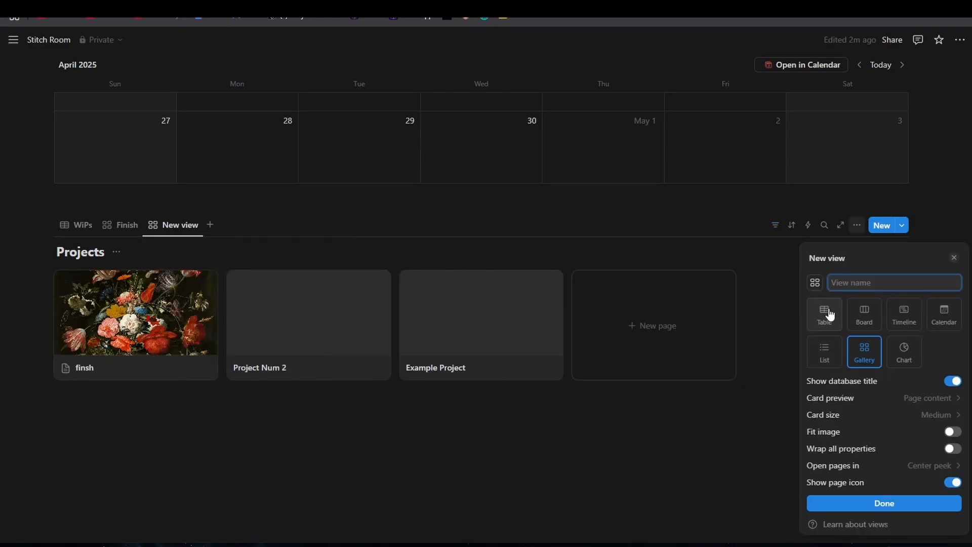
type("Wi")
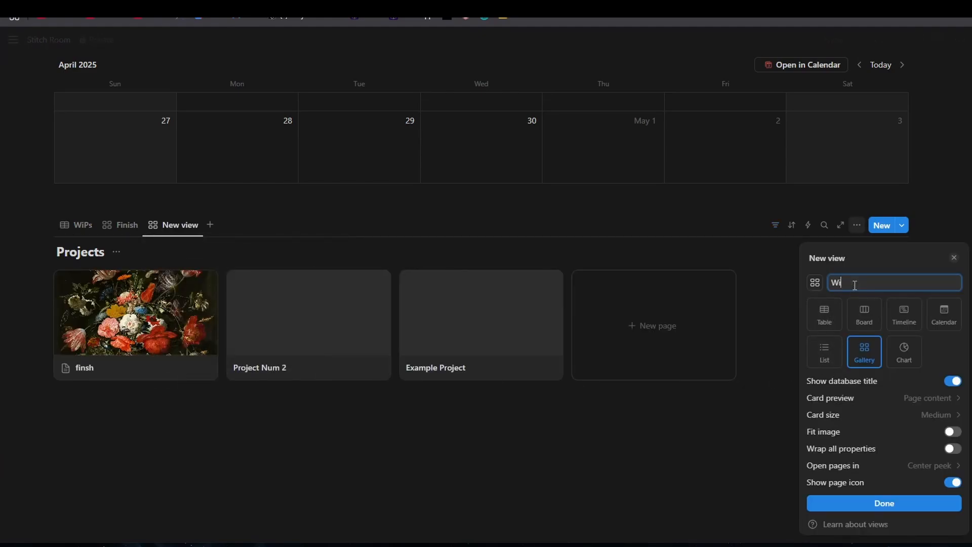
type("Ps")
left_click(731, 428)
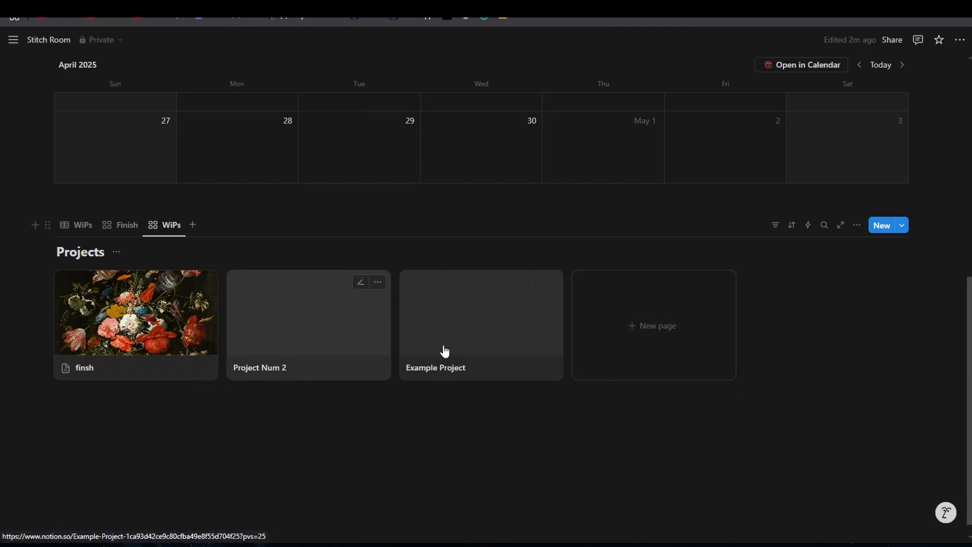
Step: Filter the WiPs gallery to projects whose Finish date is empty
left_click(775, 225)
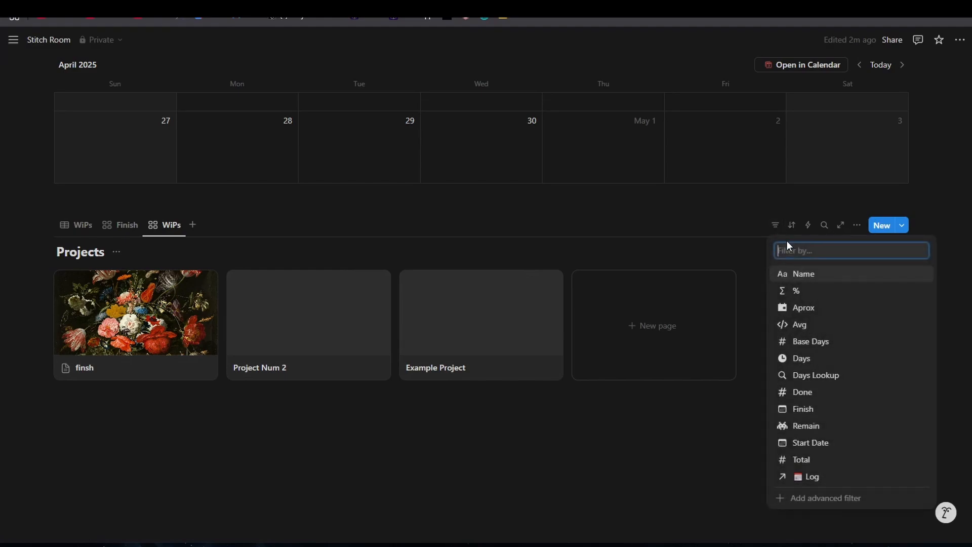
left_click(833, 413)
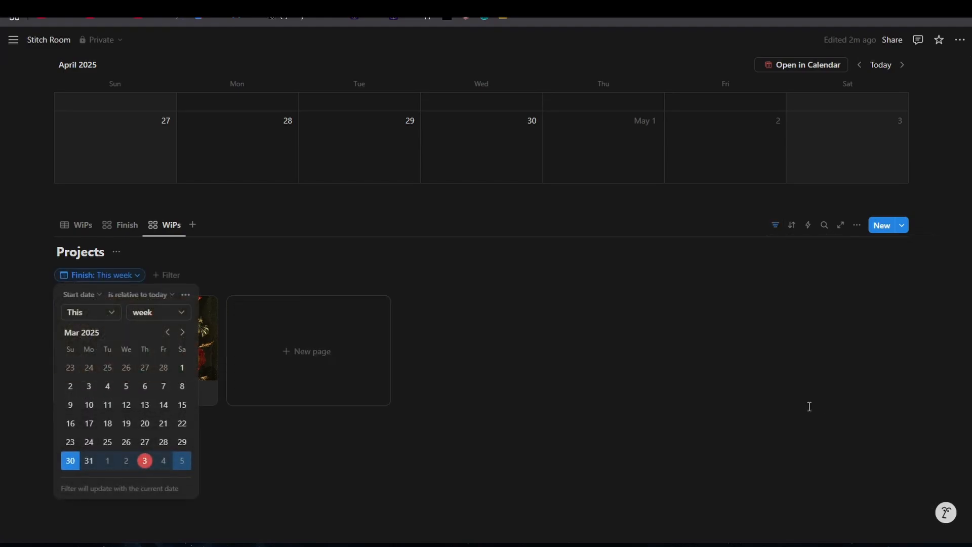
left_click(140, 295)
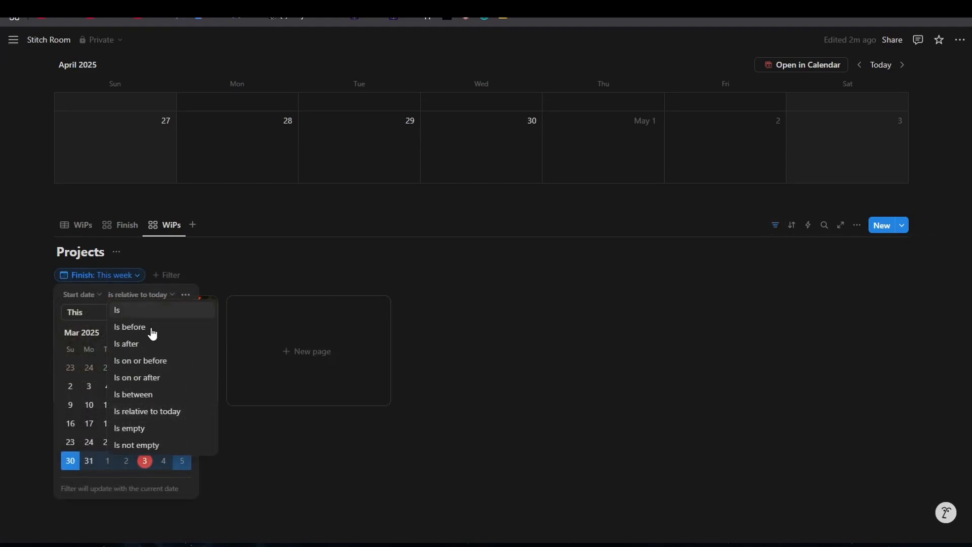
left_click(148, 429)
left_click(216, 451)
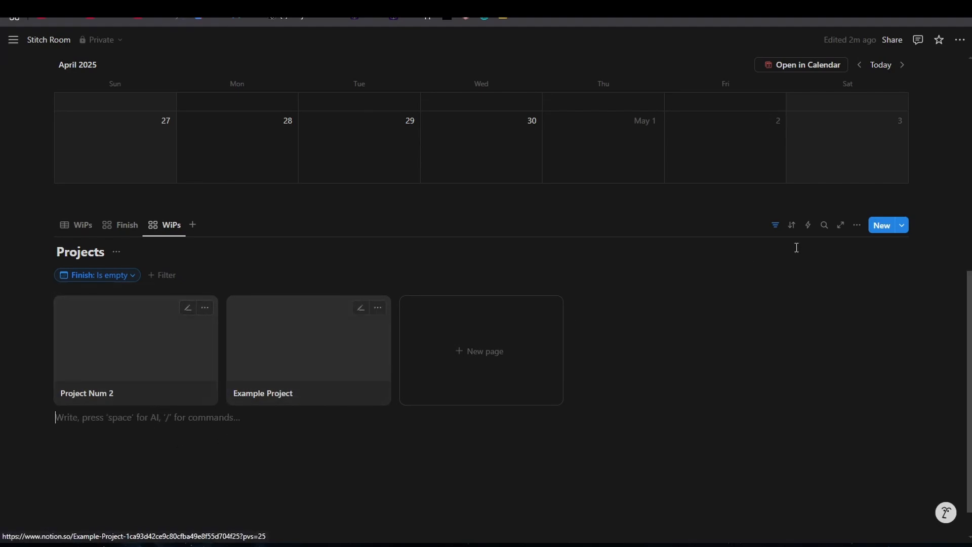
Step: Show the Avg and % properties on the WiPs gallery cards
left_click(857, 224)
left_click(832, 317)
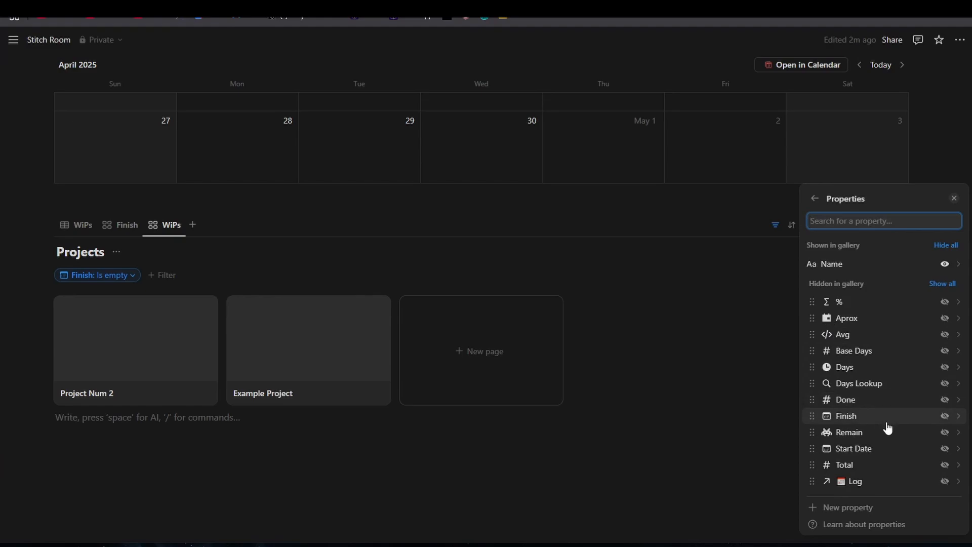
left_click(945, 334)
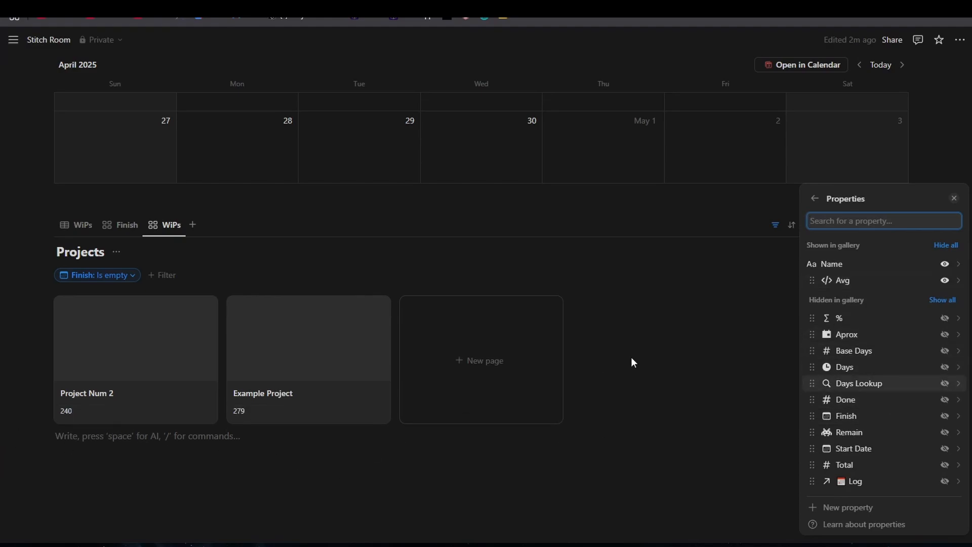
key("Down")
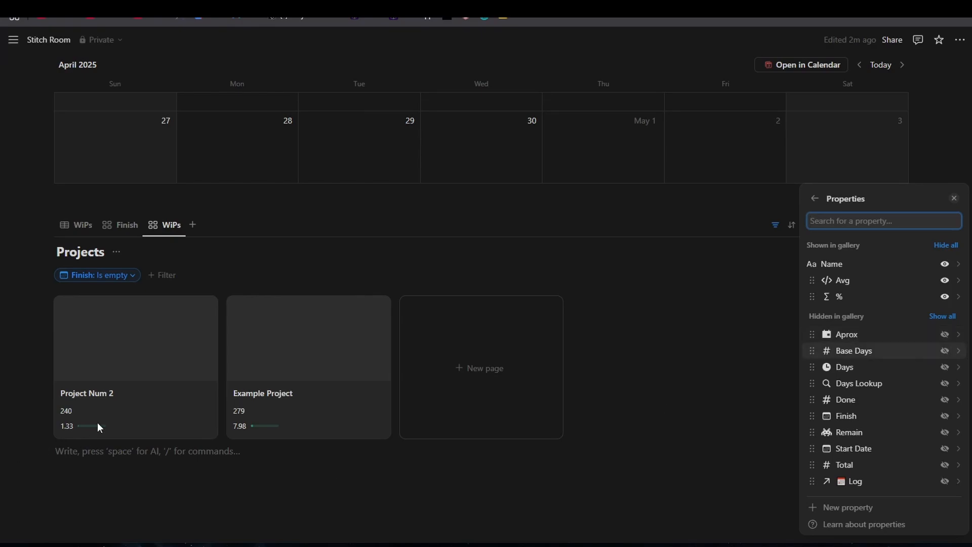
left_click(205, 497)
Step: Open the Project Num 2 page from the WiPs gallery and insert an image block in its empty body
left_click(160, 346)
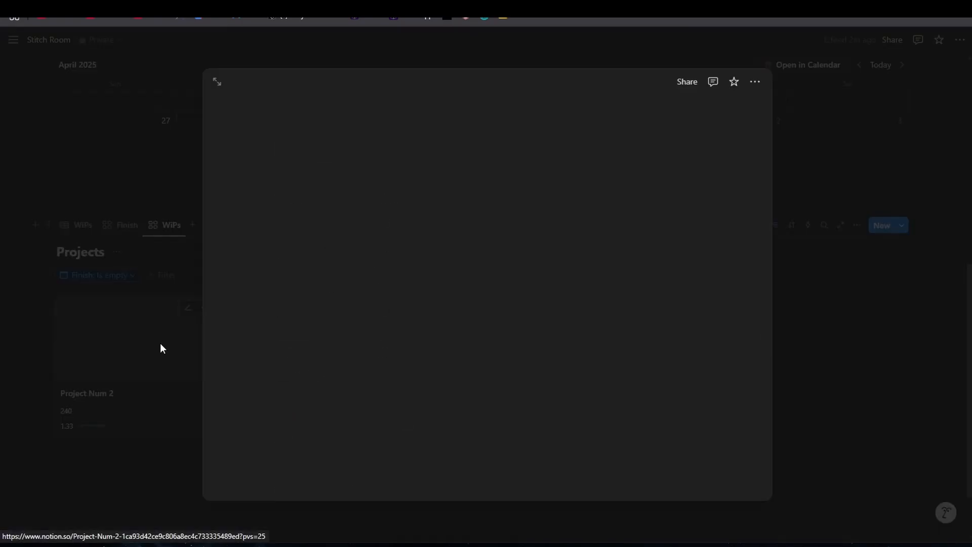
scroll(388, 444, "down", 4)
scroll(415, 300, "up", 4)
scroll(369, 384, "down", 5)
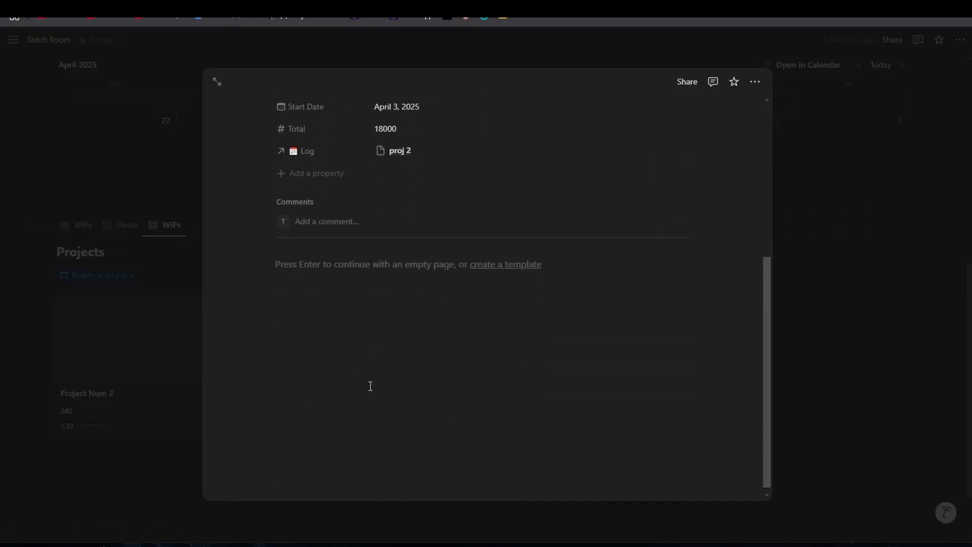
left_click(373, 376)
type("/im")
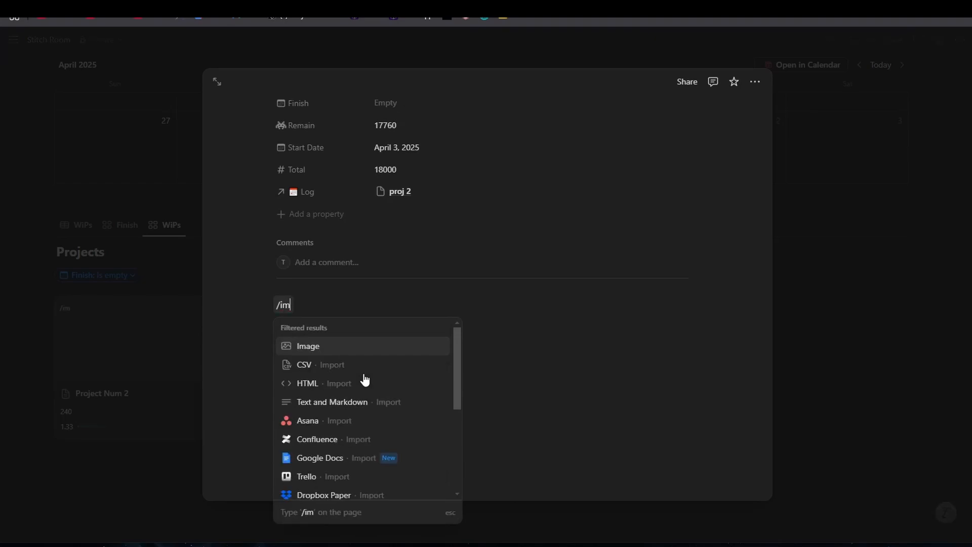
left_click(360, 348)
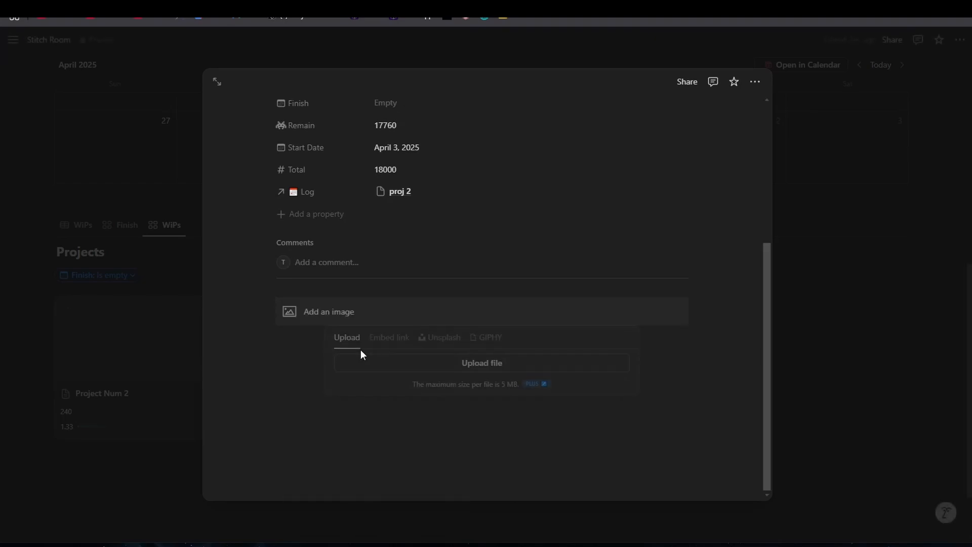
Step: Fill the image block with the Unsplash photo of a red suspension bridge and close the project page
left_click(450, 339)
left_click(442, 130)
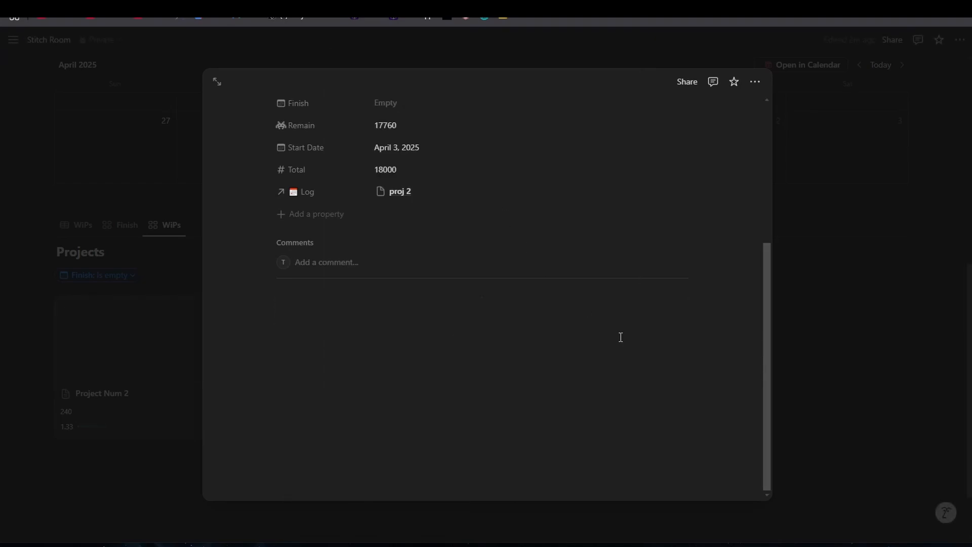
left_click(881, 410)
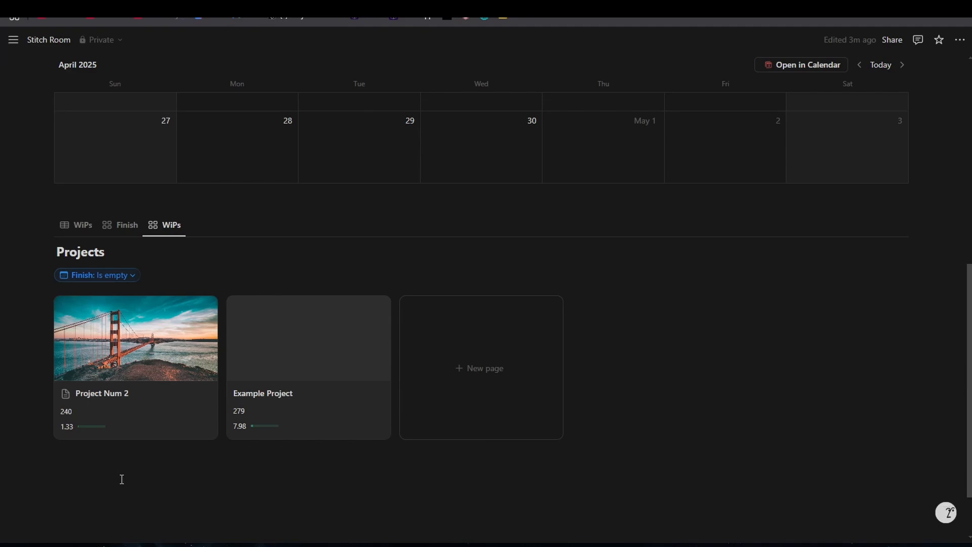
Step: Compare the WiPs table with the WiPs gallery, and hide the Avg property on the gallery cards
left_click(71, 230)
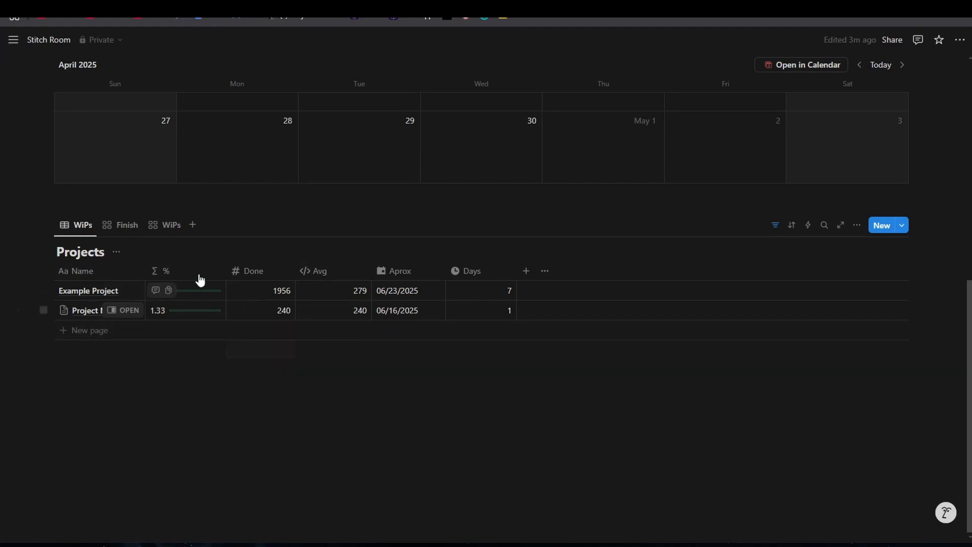
left_click(165, 225)
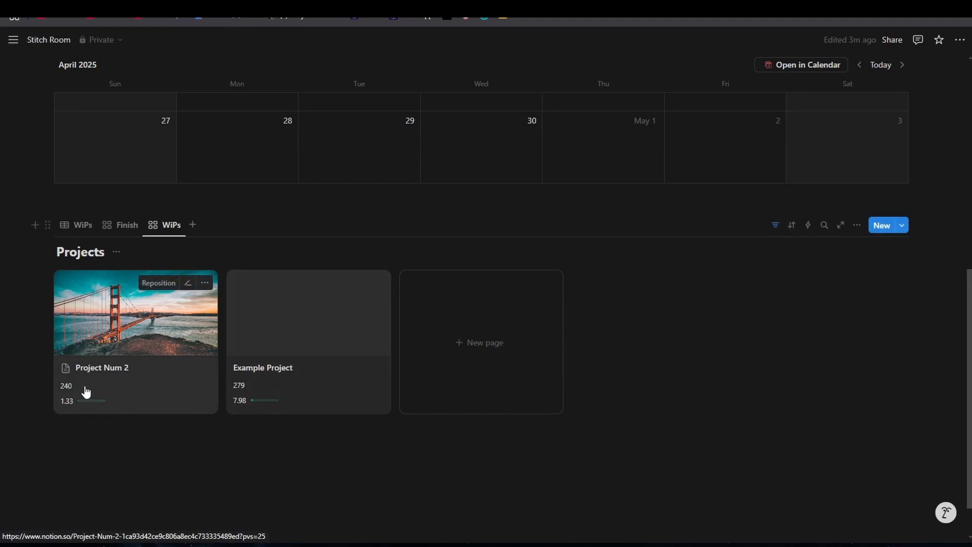
left_click(857, 225)
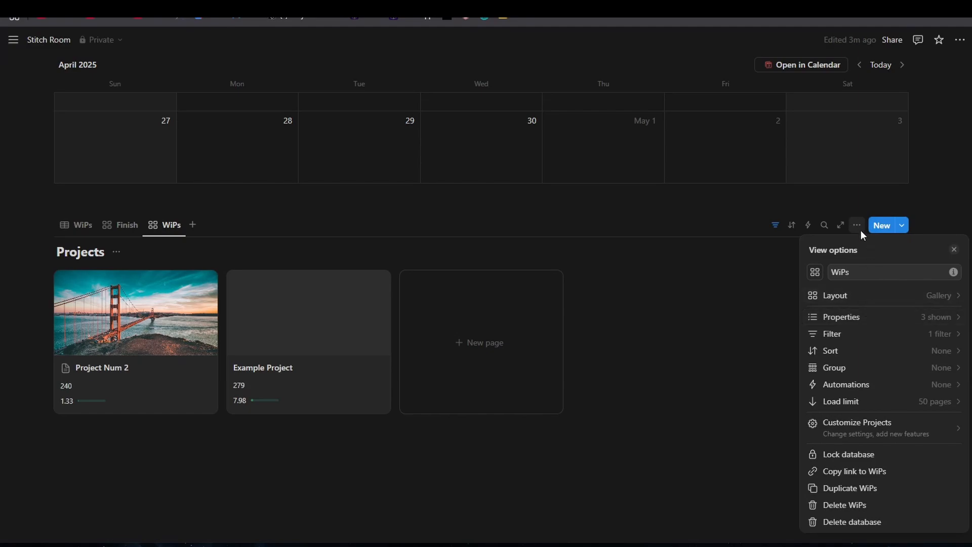
left_click(857, 317)
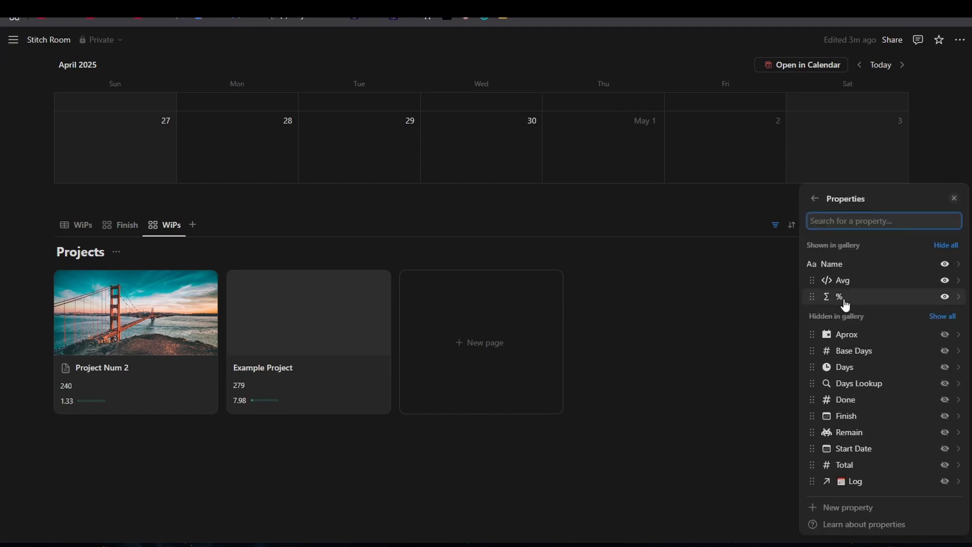
left_click(945, 281)
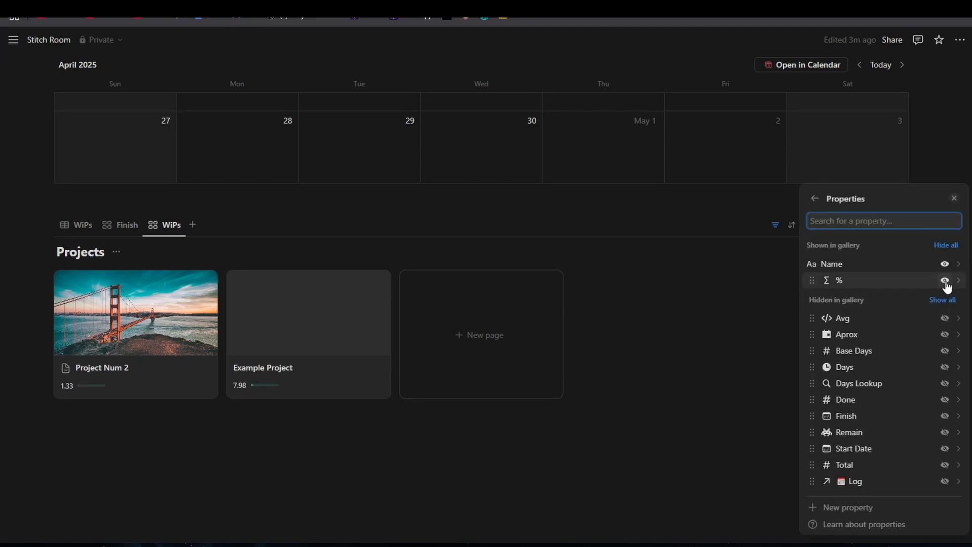
left_click(656, 488)
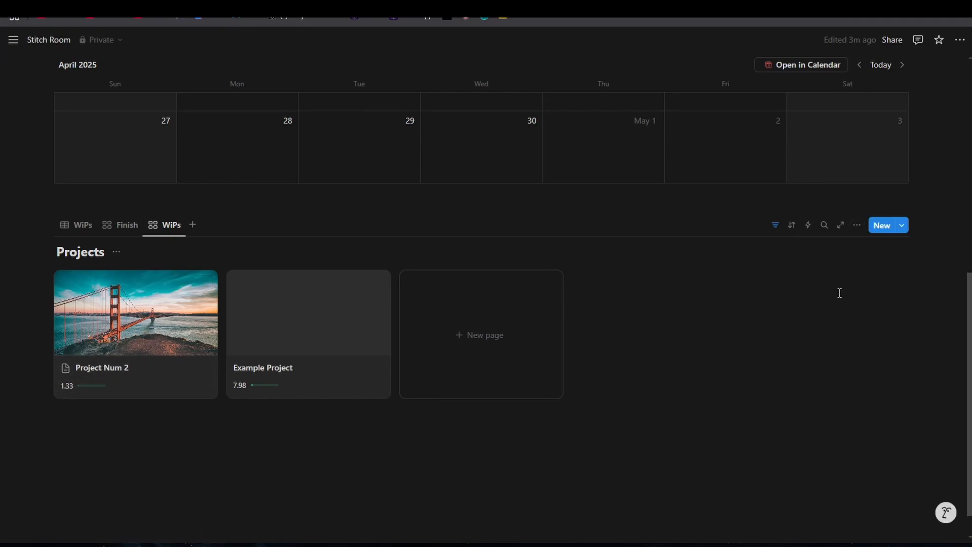
Step: Hide the Name property on the WiPs gallery cards
left_click(857, 225)
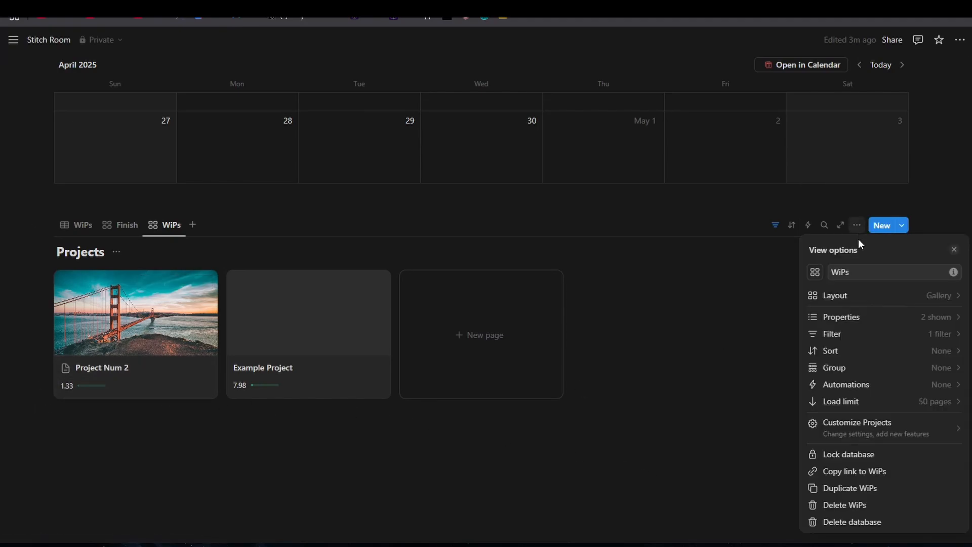
left_click(851, 317)
left_click(945, 264)
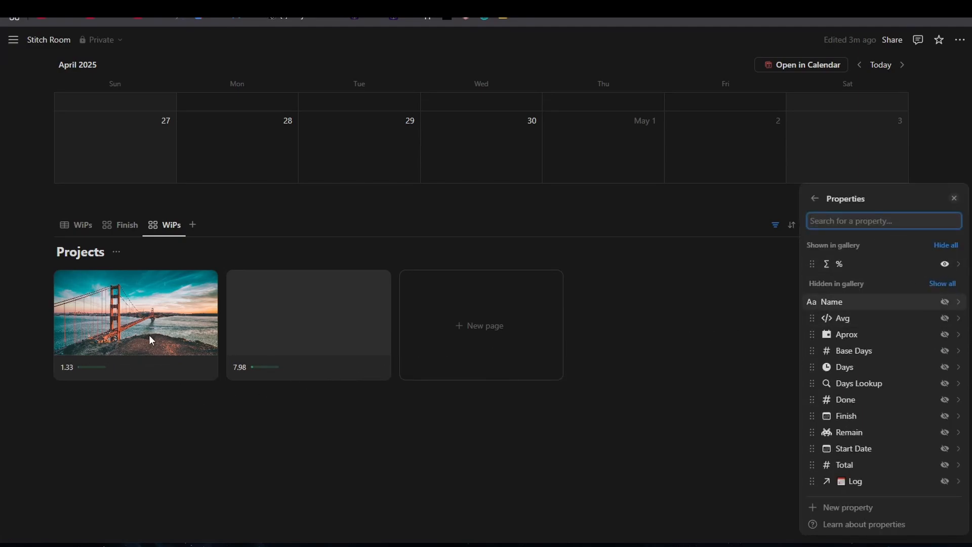
left_click(208, 438)
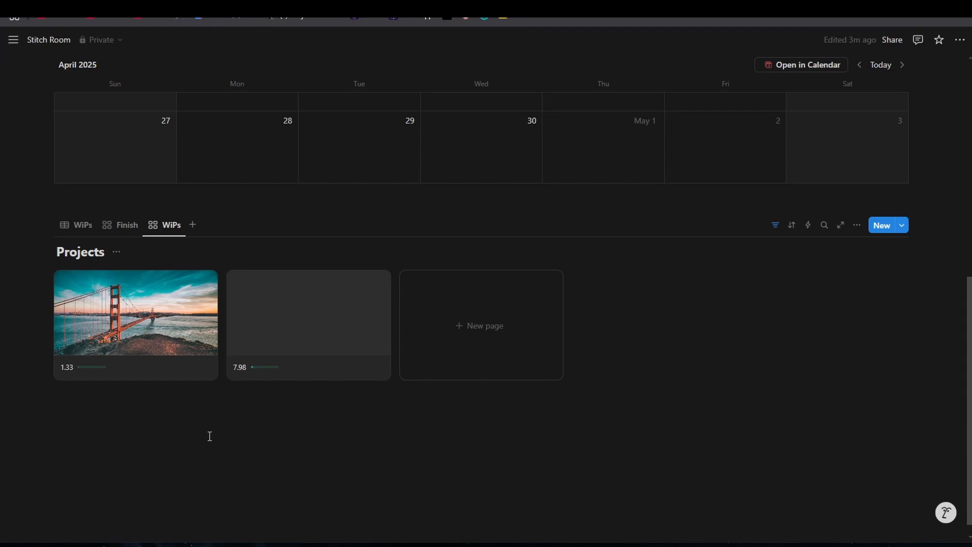
Step: Review the WiPs table, the April 2025 Log calendar and the Finish gallery on the Stitch Room page
left_click(70, 228)
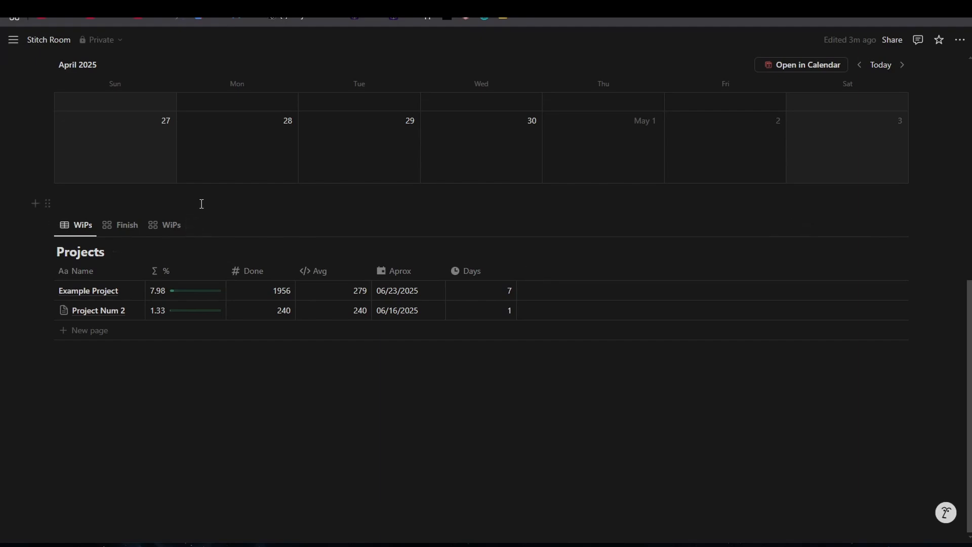
left_click(237, 400)
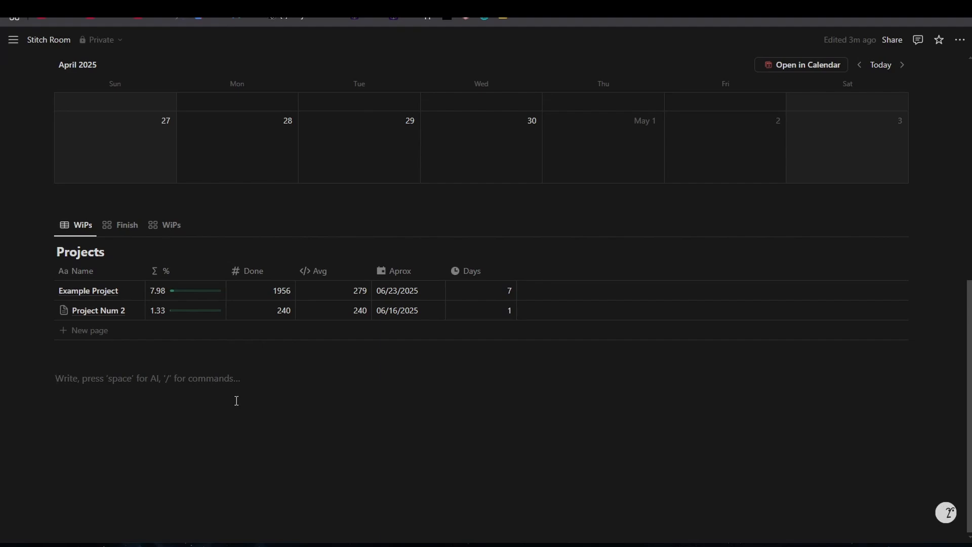
scroll(237, 400, "up", 8)
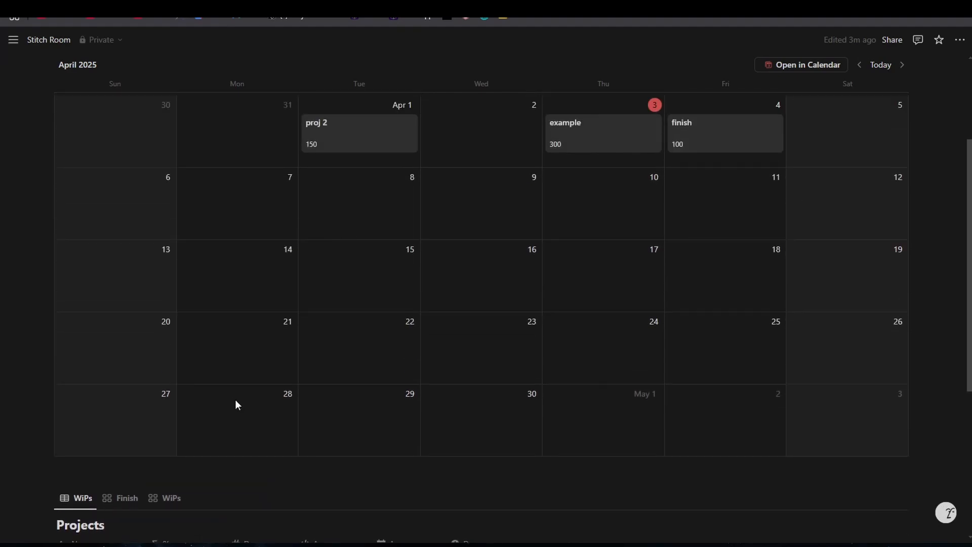
scroll(234, 397, "down", 5)
scroll(235, 397, "up", 6)
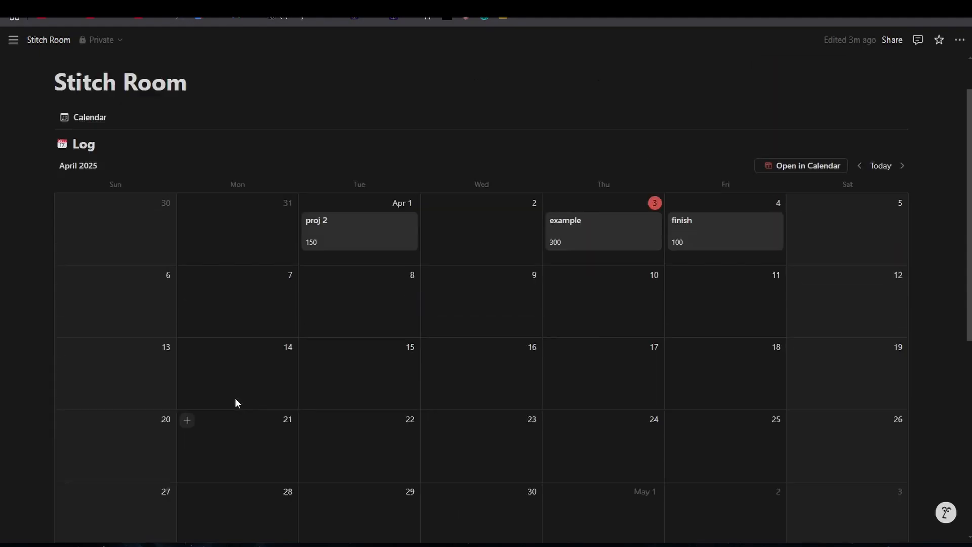
scroll(581, 329, "down", 3)
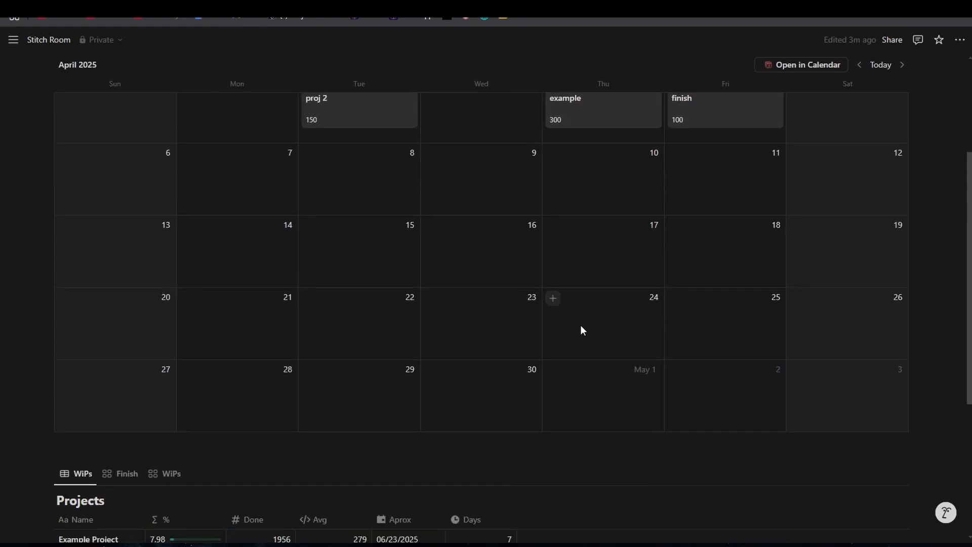
scroll(567, 337, "down", 3)
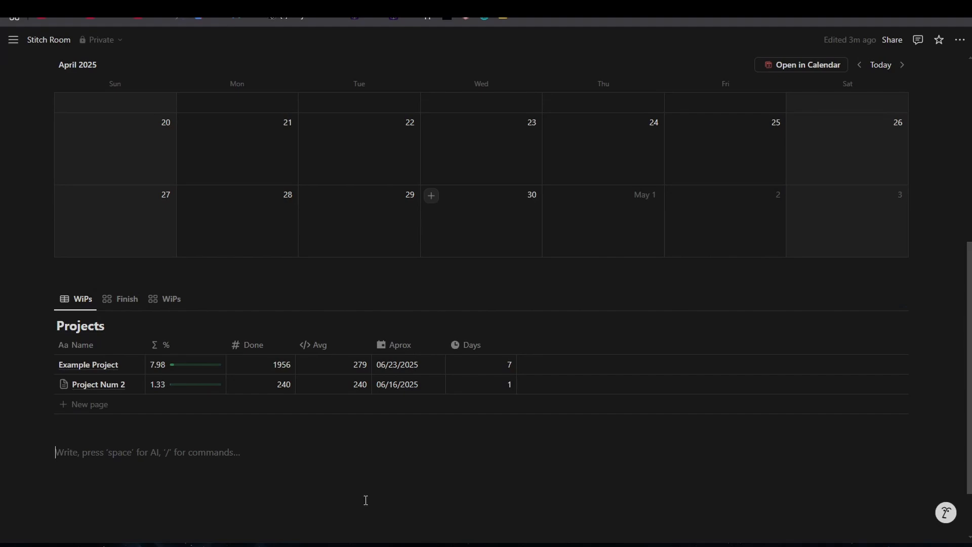
left_click(128, 302)
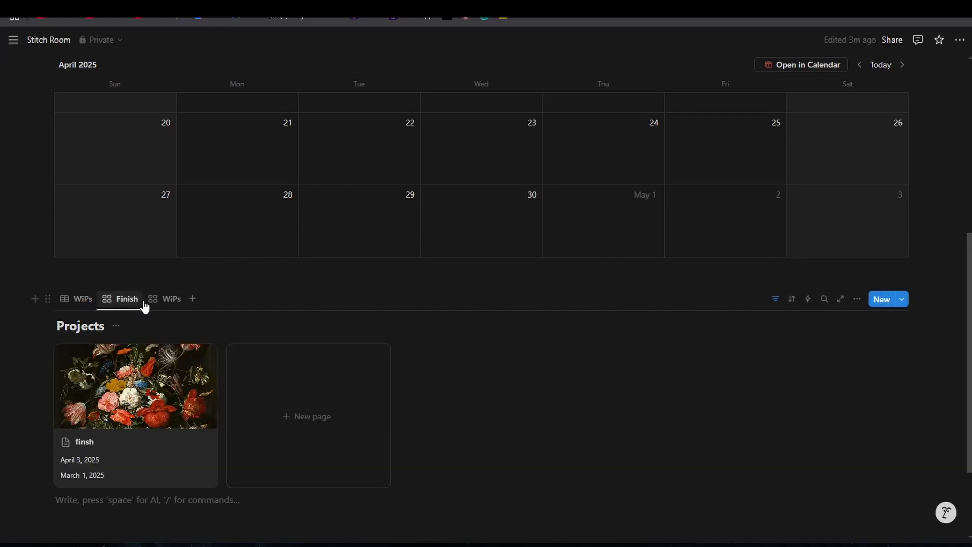
Step: Show the WiPs table in the Projects database, and open the shared page The Stitchery
left_click(77, 300)
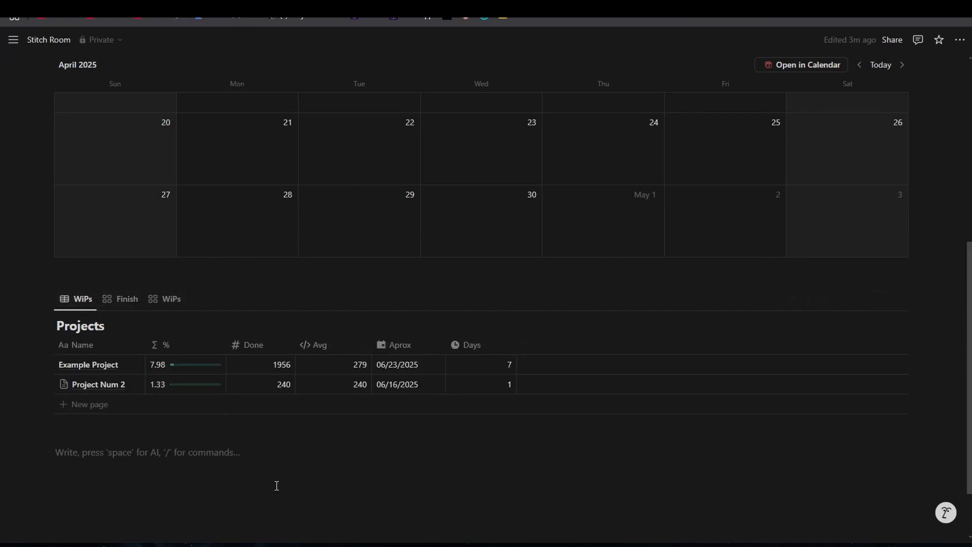
scroll(277, 486, "up", 7)
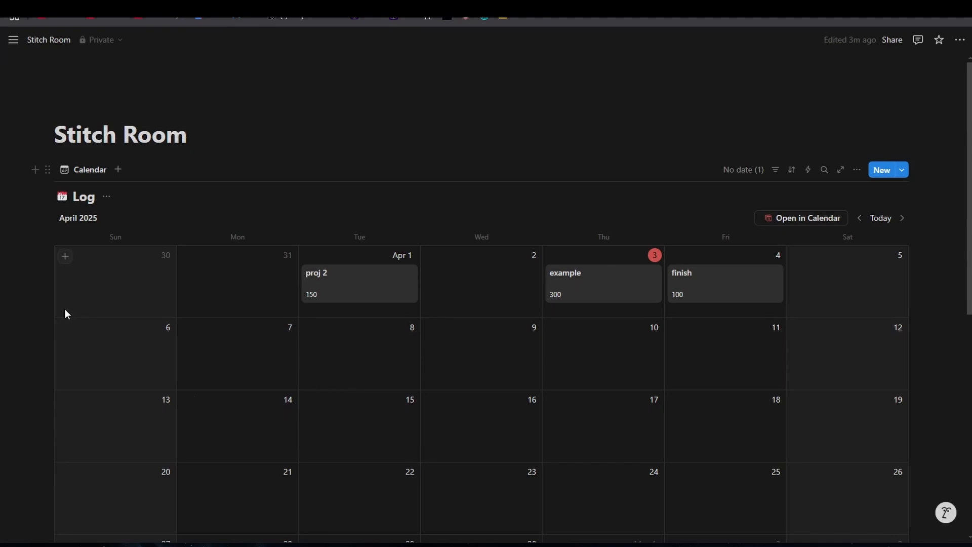
mouse_move(11, 300)
left_click(41, 195)
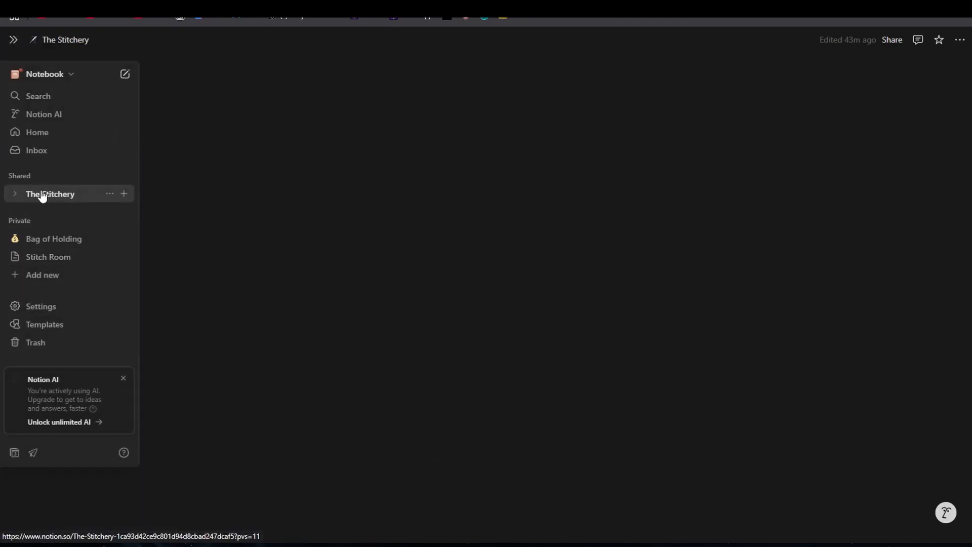
Step: Examine the two side-by-side Log calendars and both WiPs projects tables on The Stitchery page
scroll(325, 198, "down", 2)
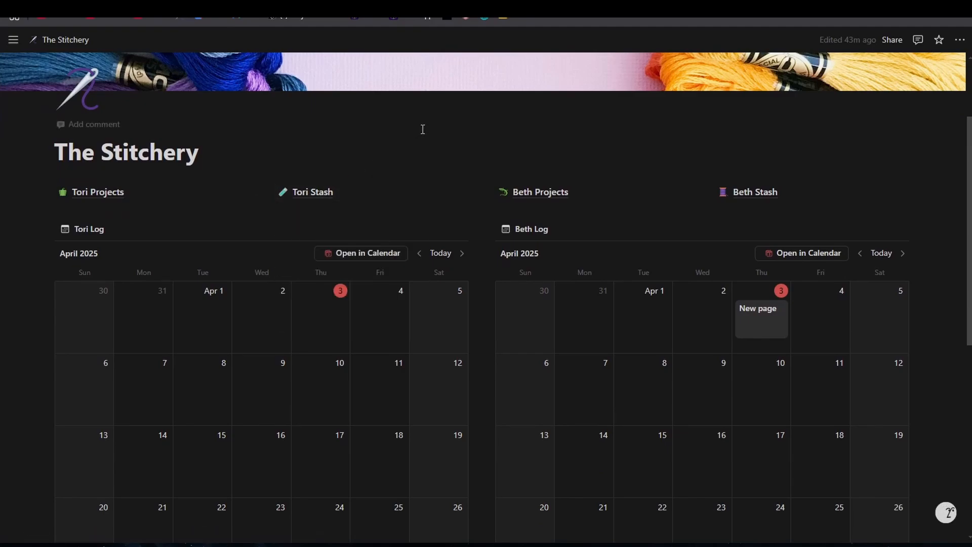
scroll(423, 129, "down", 1)
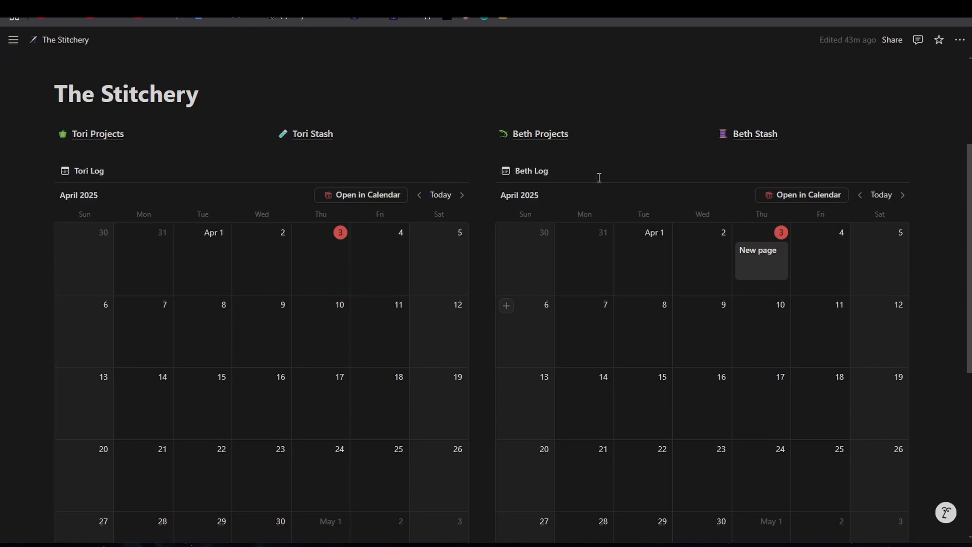
scroll(486, 345, "down", 2)
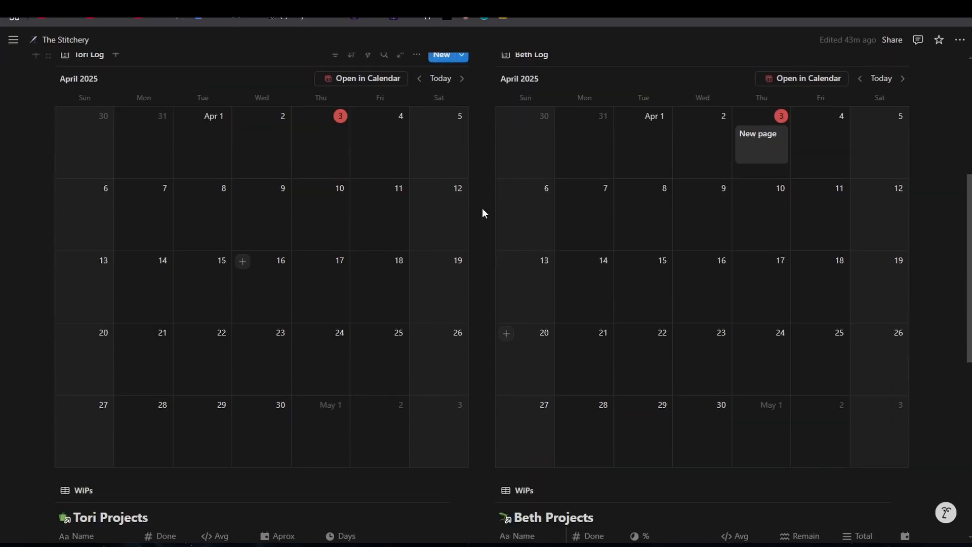
scroll(287, 243, "up", 2)
scroll(294, 243, "down", 7)
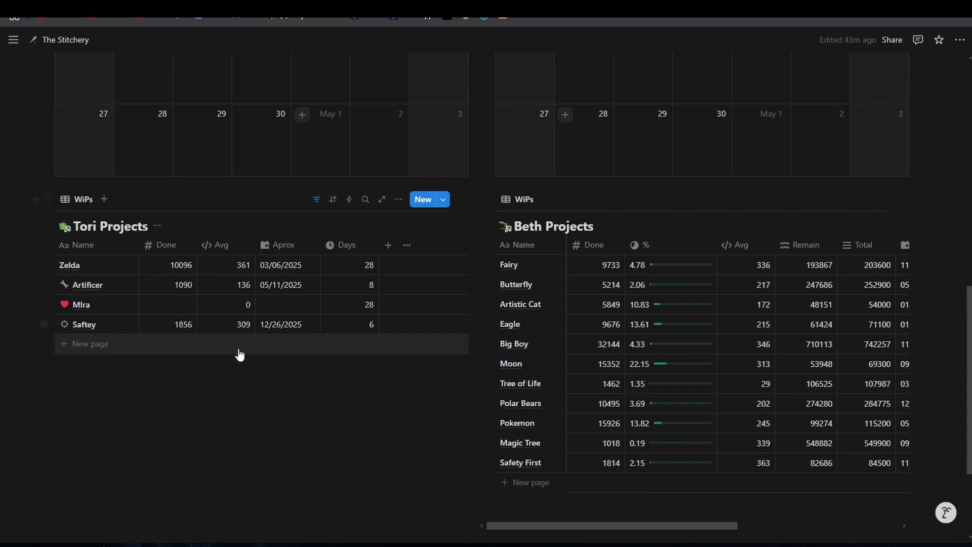
mouse_move(231, 368)
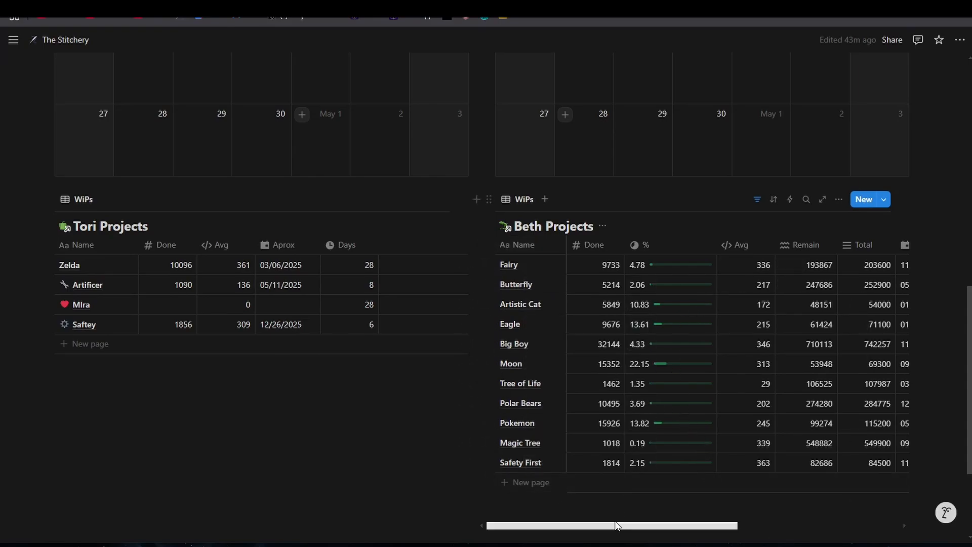
Step: Narrow the % column slightly in the second stitcher's WiPs projects table
left_click_drag(609, 526, 584, 512)
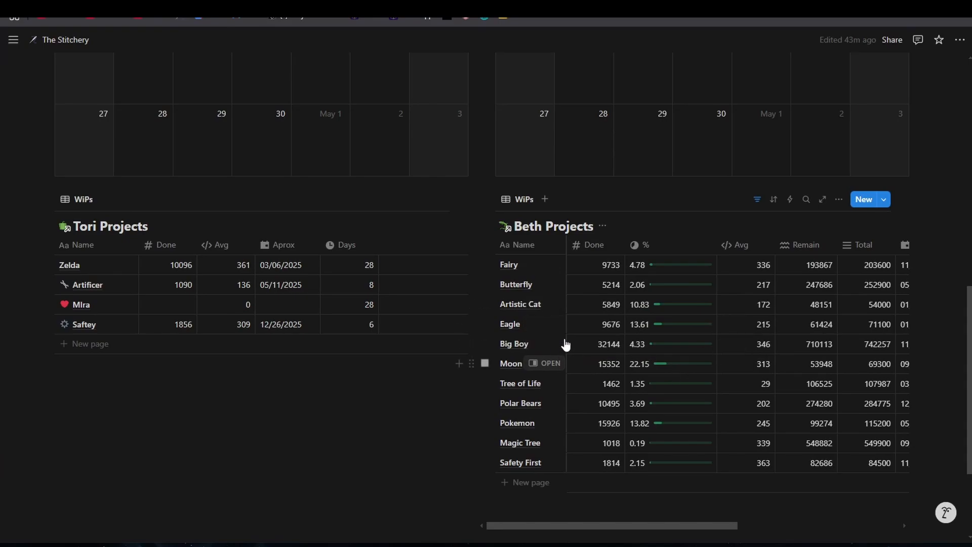
mouse_move(717, 245)
left_mouse_down()
mouse_move(733, 245)
mouse_move(706, 252)
left_mouse_up()
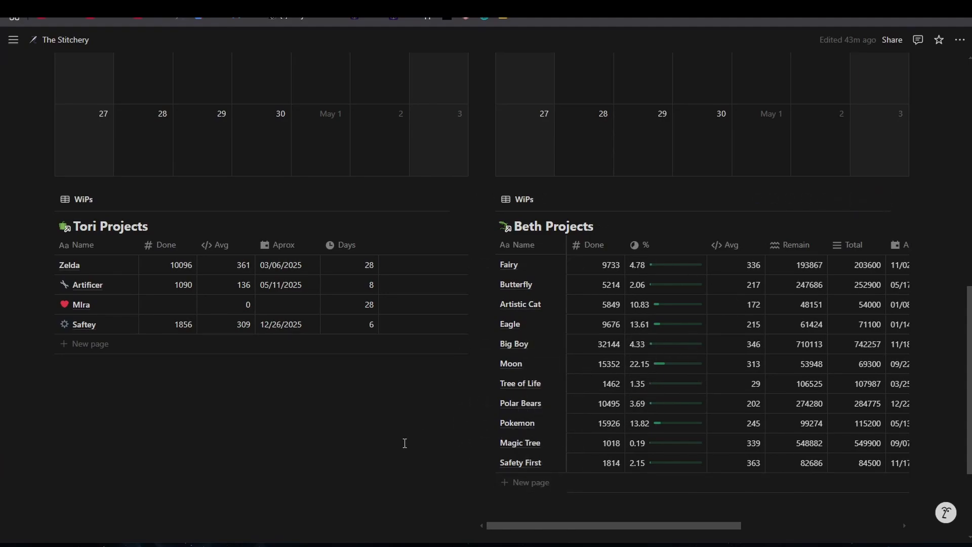
Step: Open the first stitcher's Projects page, and compare its WiPs table with its Finishes gallery
scroll(472, 415, "up", 1)
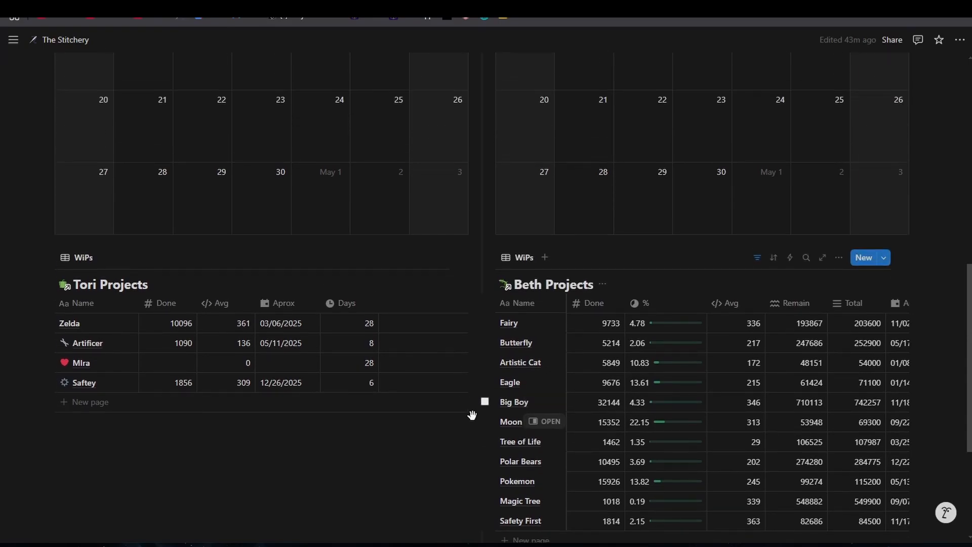
scroll(472, 415, "up", 5)
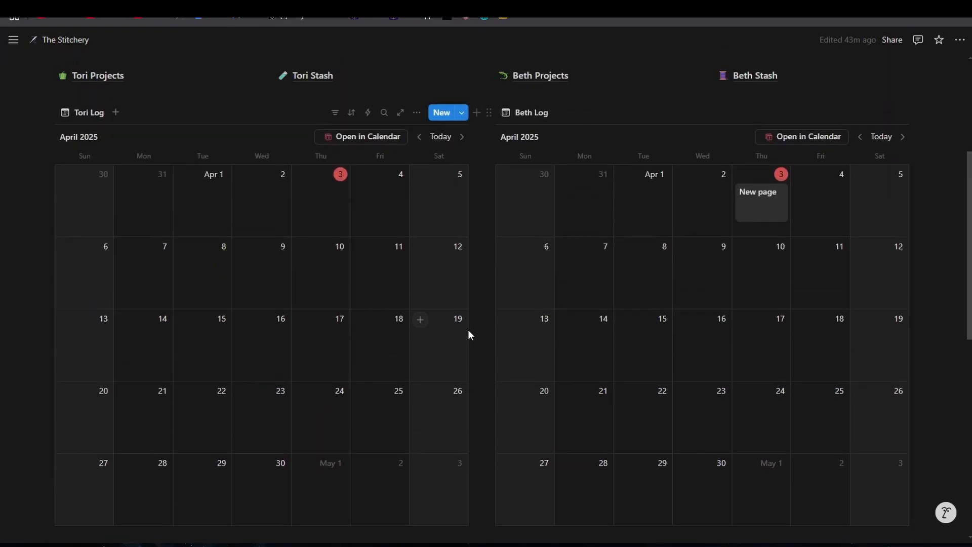
scroll(468, 335, "up", 3)
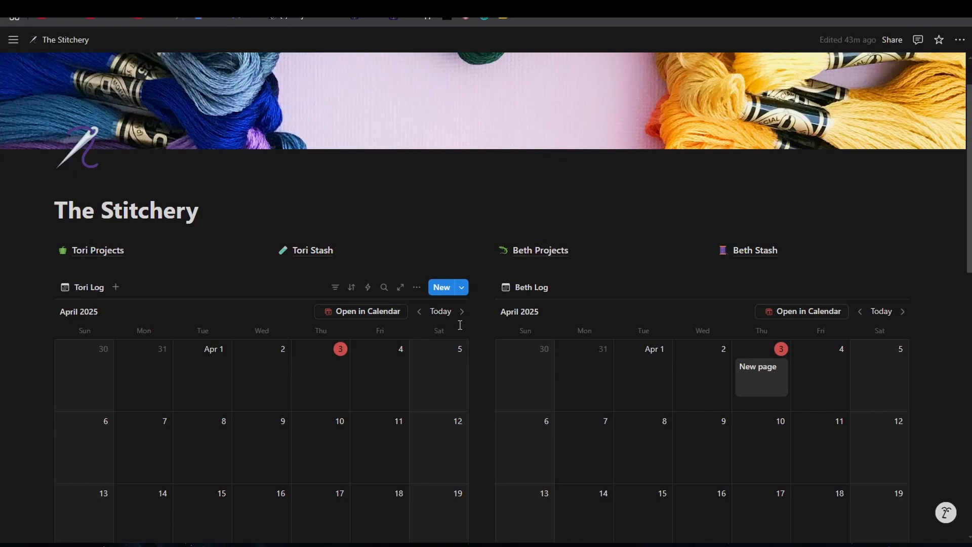
left_click(118, 251)
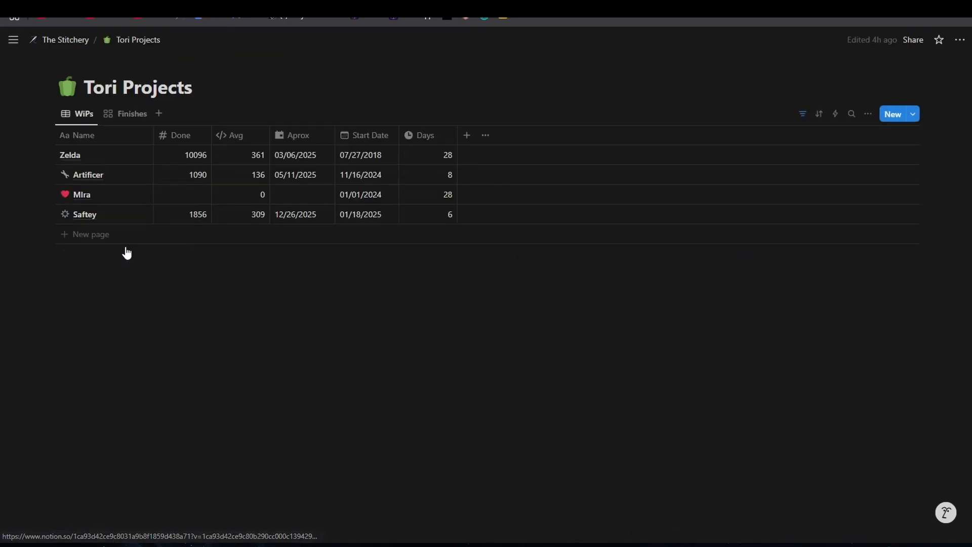
left_click(122, 120)
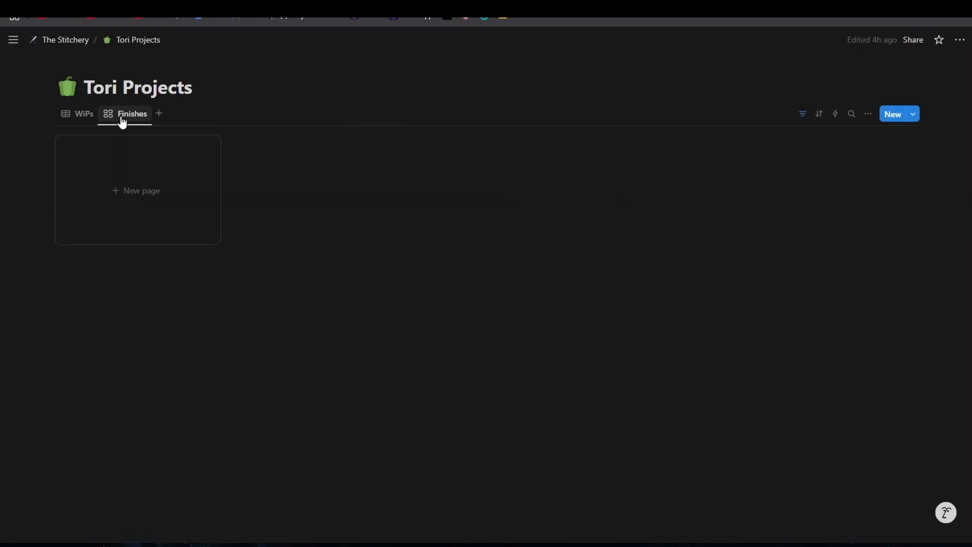
left_click(84, 113)
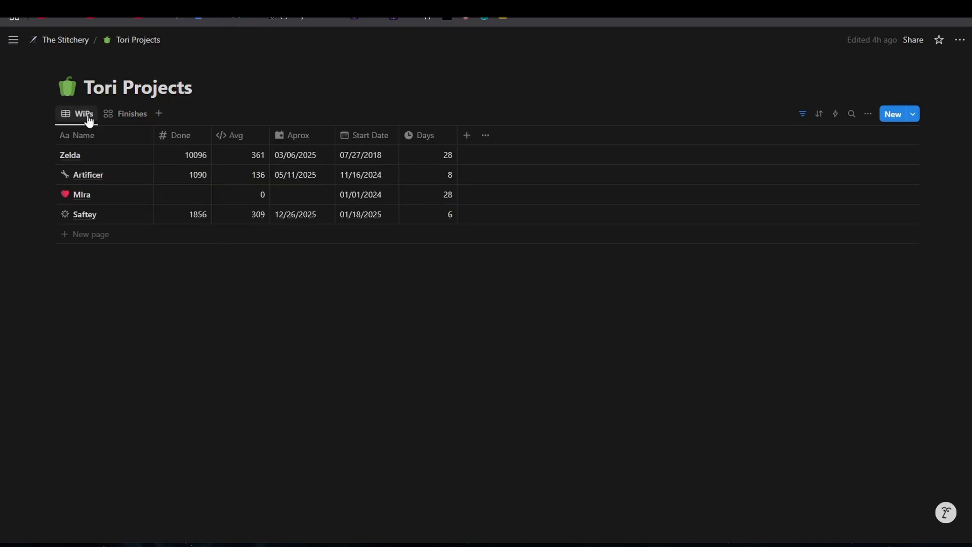
Step: Open the first stitcher's Stash page from The Stitchery, and examine the DMC thread list with its project checkboxes and Stash tags
left_click(65, 39)
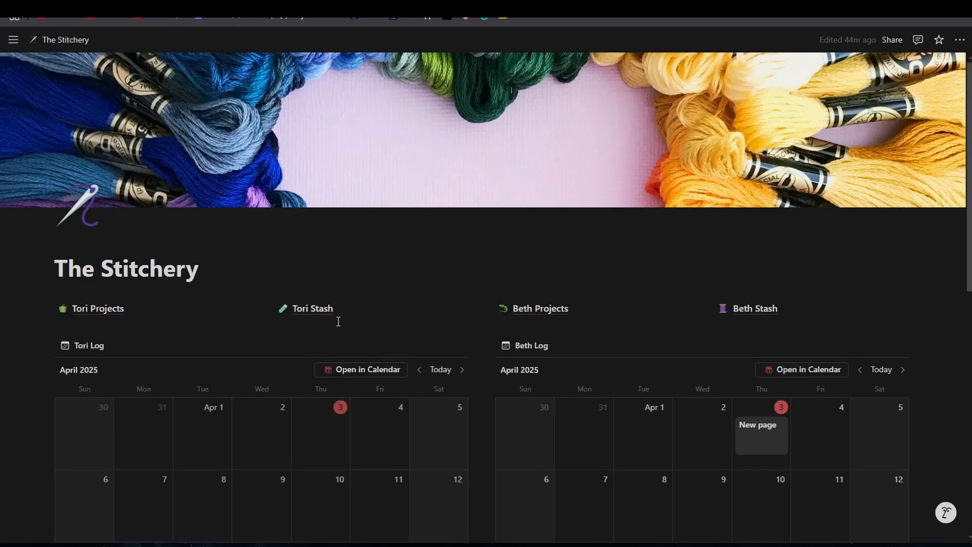
scroll(338, 322, "down", 2)
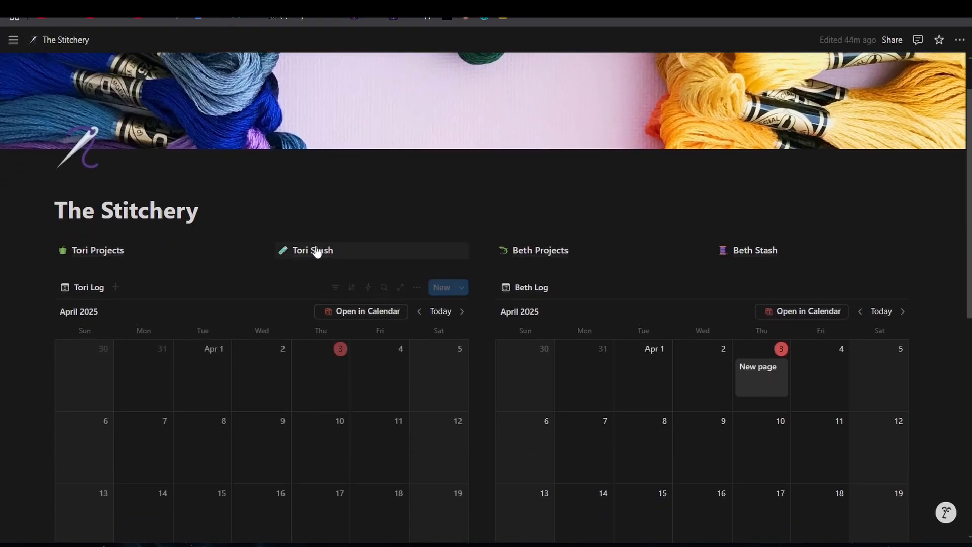
left_click(321, 254)
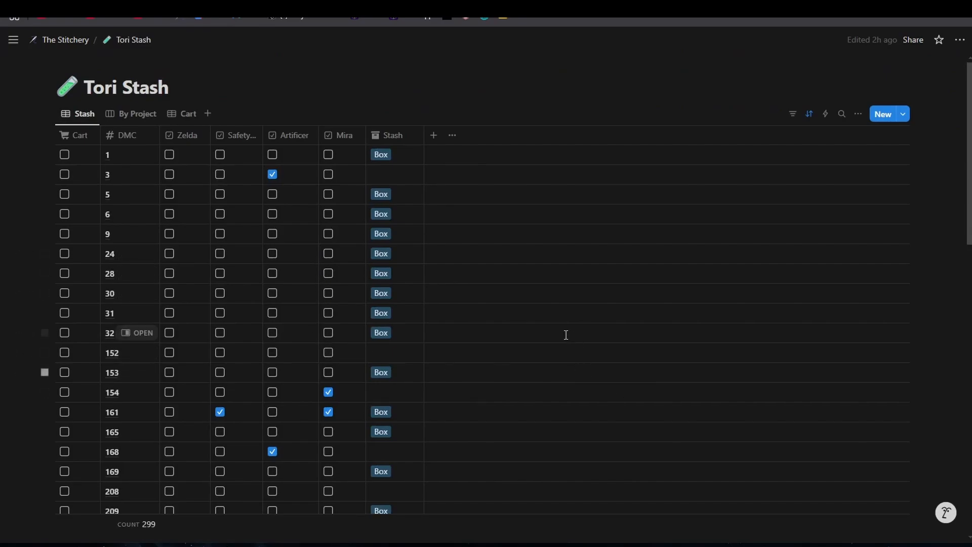
scroll(564, 334, "down", 1)
scroll(484, 337, "down", 2)
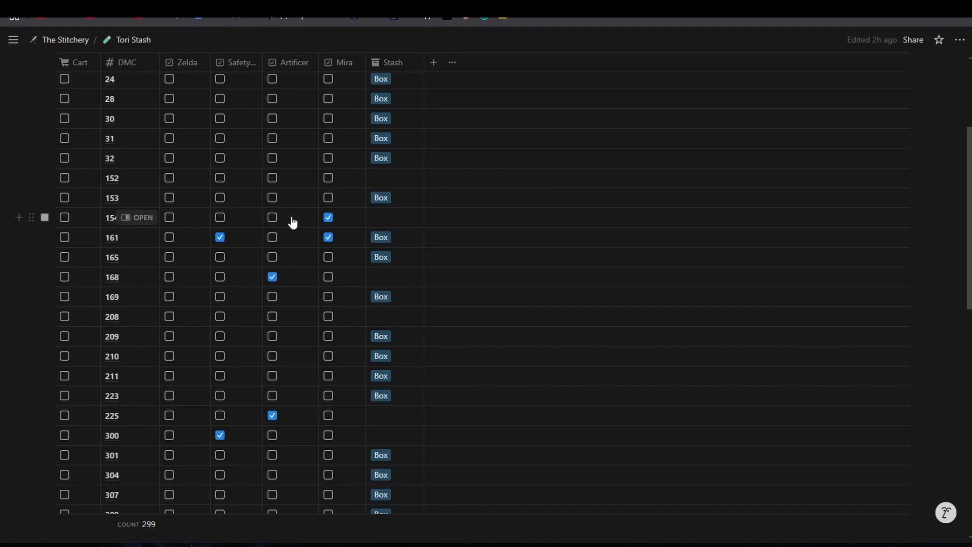
scroll(329, 198, "up", 1)
scroll(320, 234, "down", 4)
scroll(303, 264, "down", 2)
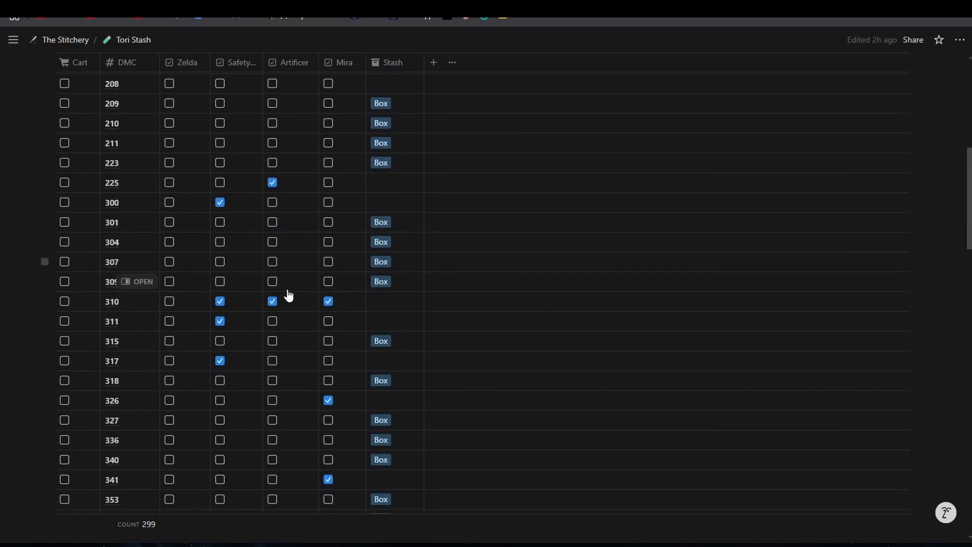
scroll(167, 253, "down", 4)
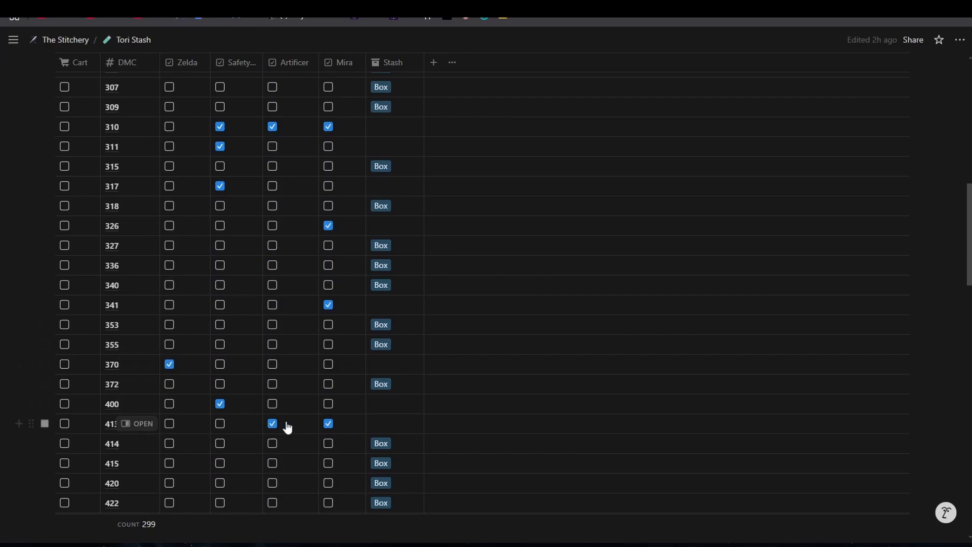
scroll(329, 433, "up", 1)
scroll(335, 428, "up", 6)
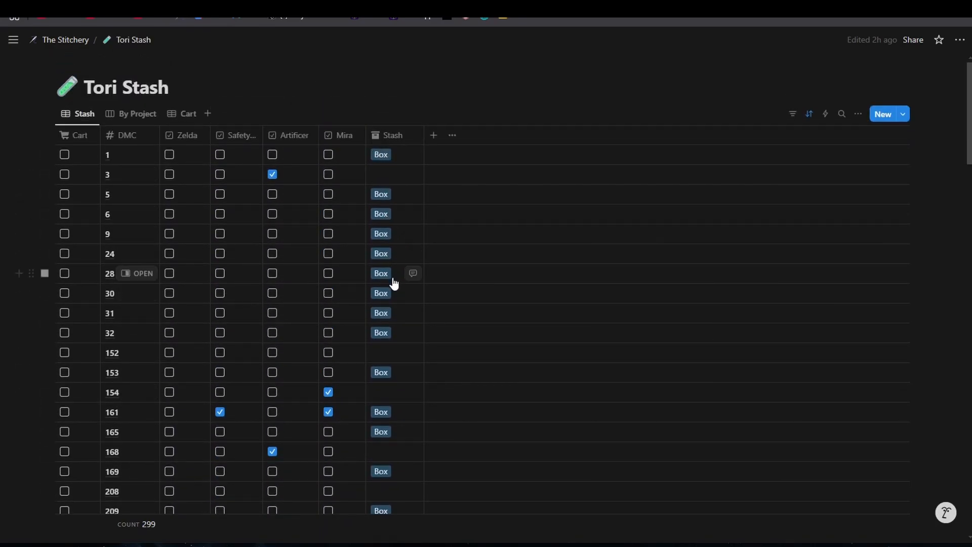
scroll(393, 282, "down", 3)
scroll(393, 291, "up", 1)
scroll(393, 292, "up", 2)
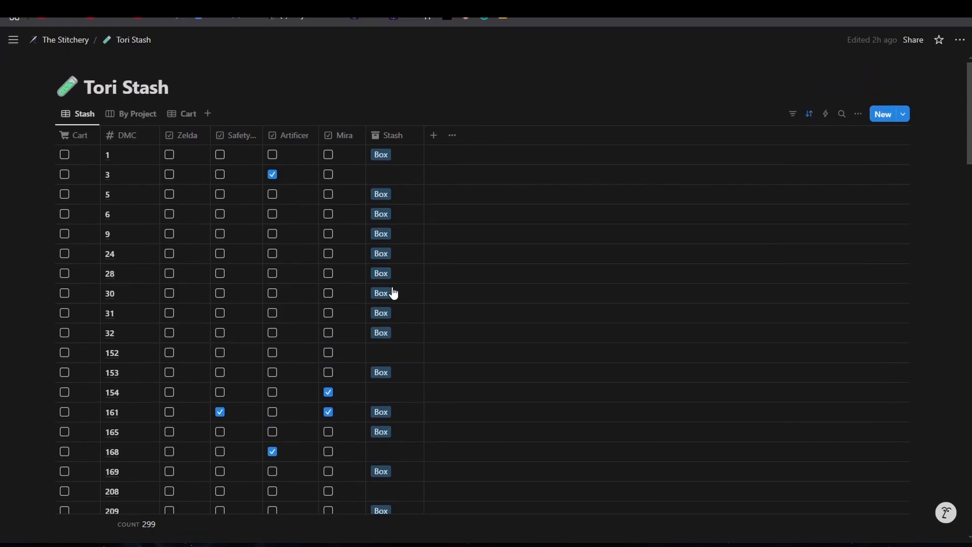
Step: Examine the By Project board of DMC threads grouped by project
left_click(135, 115)
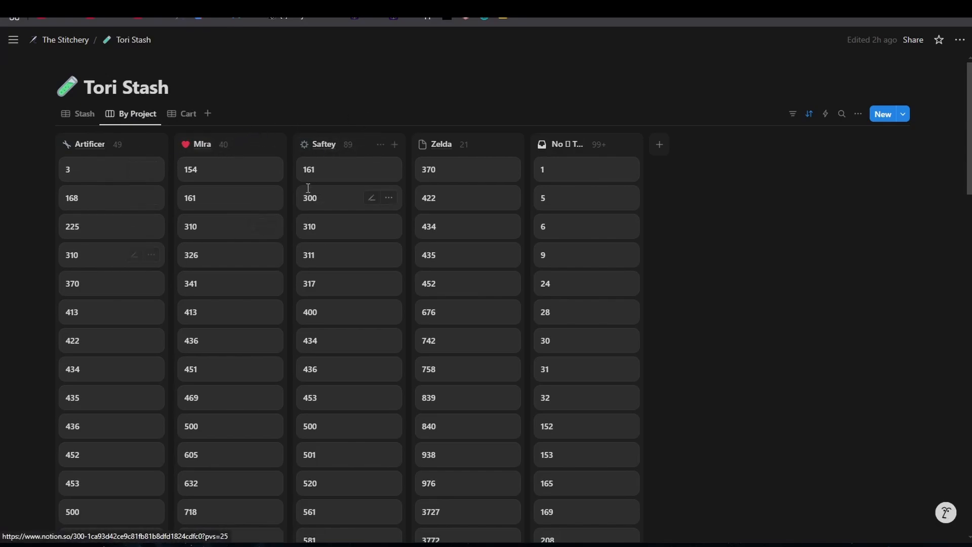
scroll(314, 213, "down", 5)
scroll(320, 231, "down", 4)
scroll(319, 231, "up", 10)
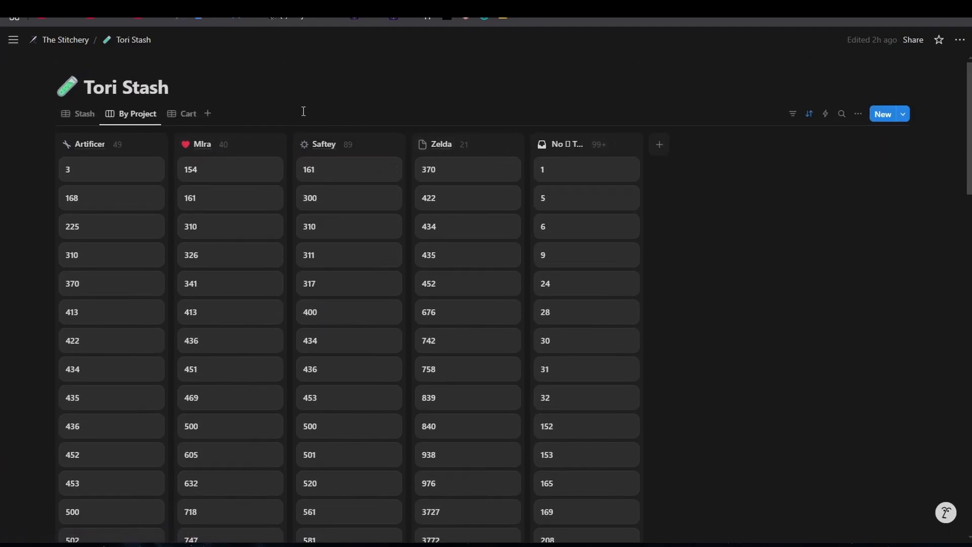
Step: Filter the Cart view to threads whose Cart property is Checked, and save the filter for everyone
left_click(185, 116)
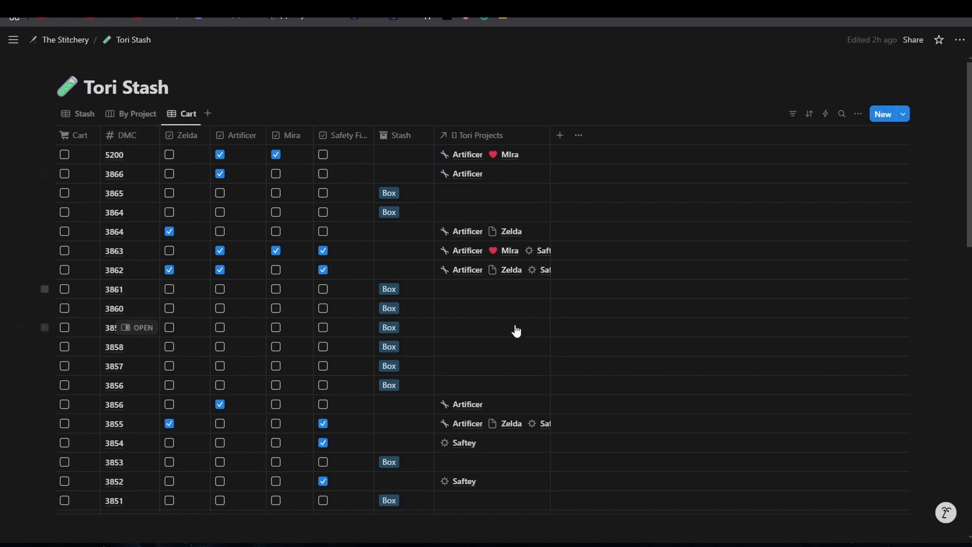
scroll(354, 278, "down", 2)
scroll(294, 266, "up", 2)
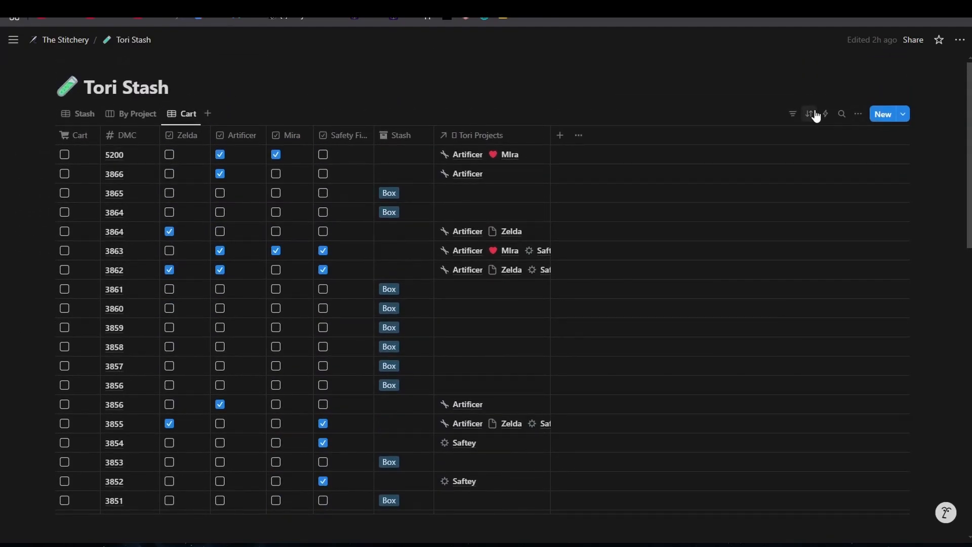
left_click(793, 114)
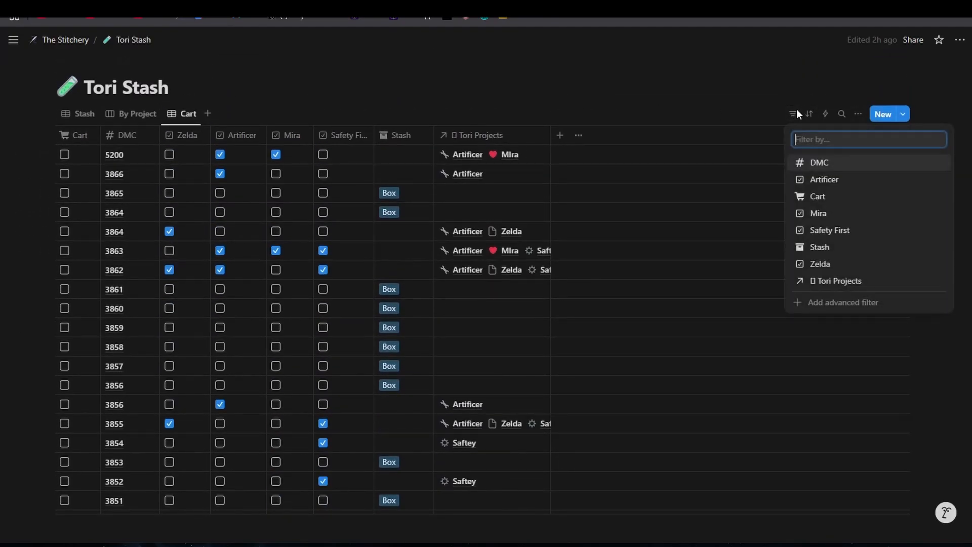
left_click(837, 197)
left_click(103, 198)
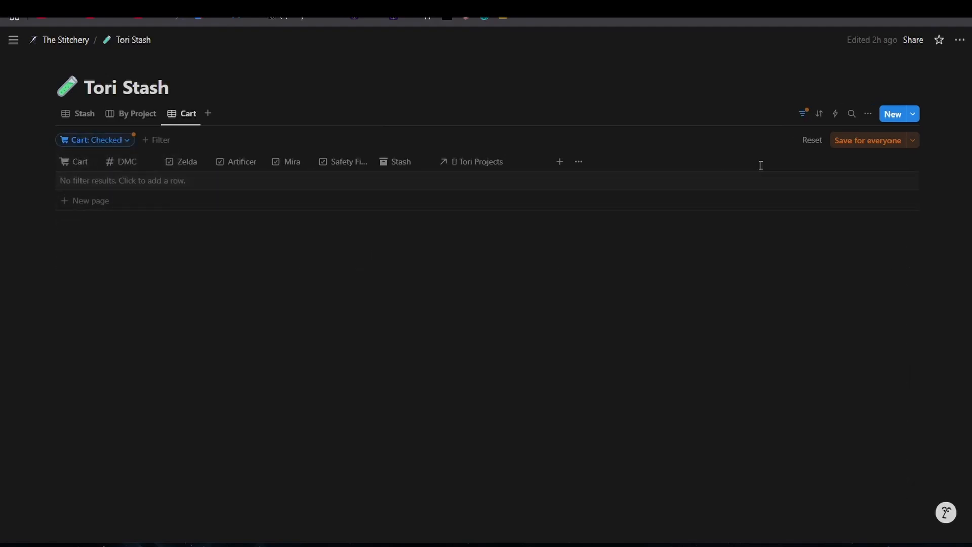
left_click(857, 142)
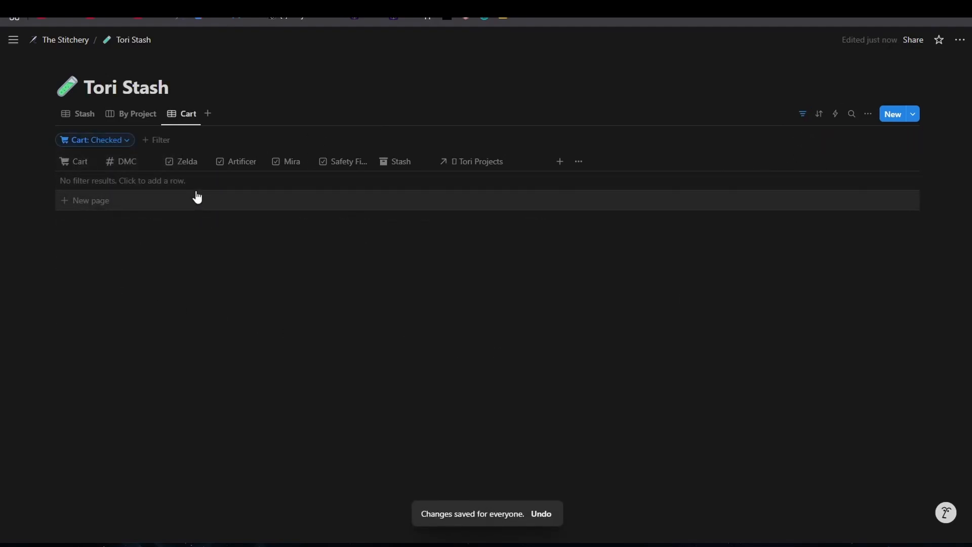
Step: Mark DMC threads 153, 24 and 3 as Cart in the Stash view, and open the Cart view to check them
left_click(77, 115)
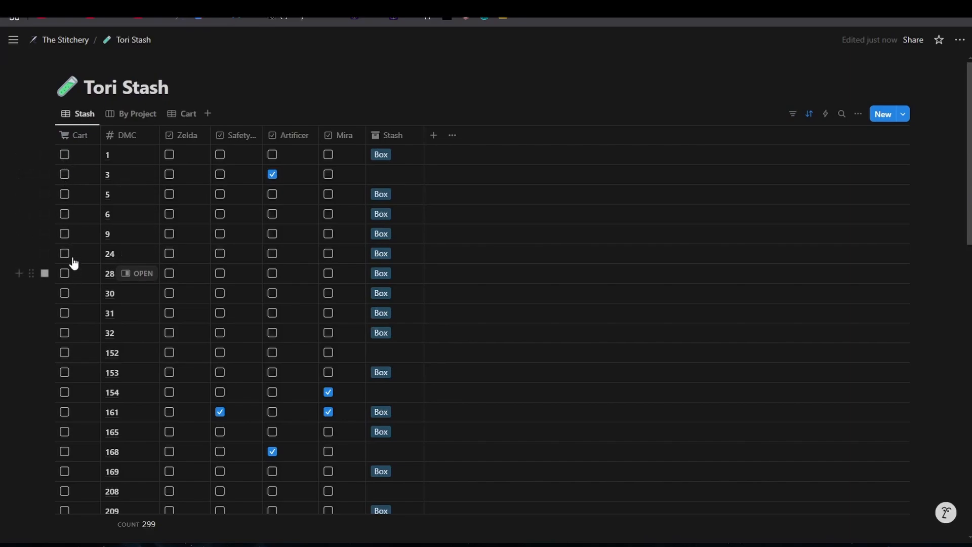
left_click(64, 373)
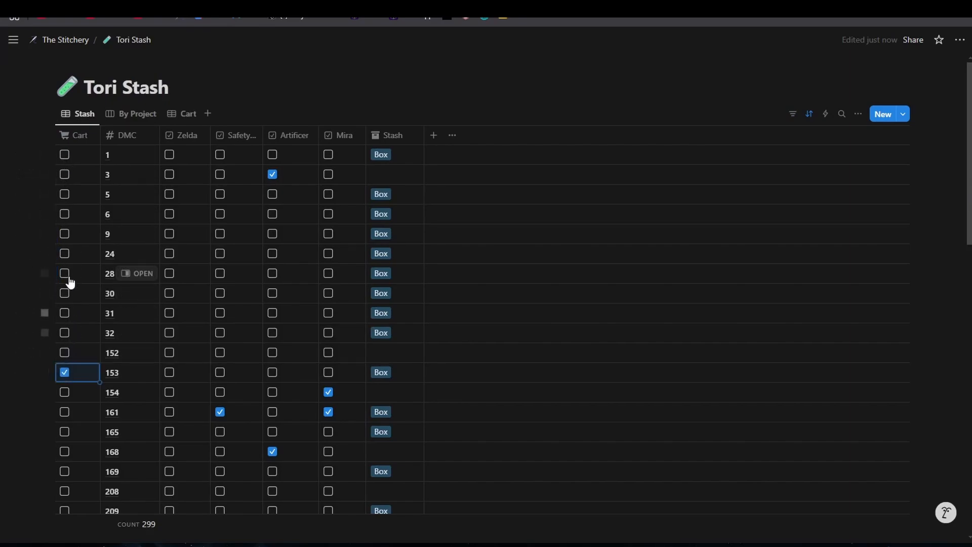
left_click(65, 254)
left_click(65, 174)
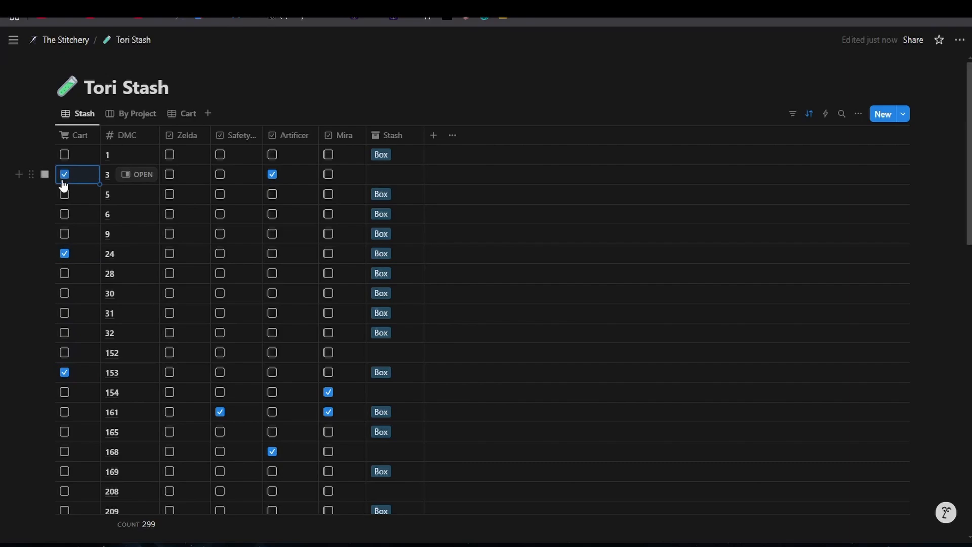
left_click(177, 114)
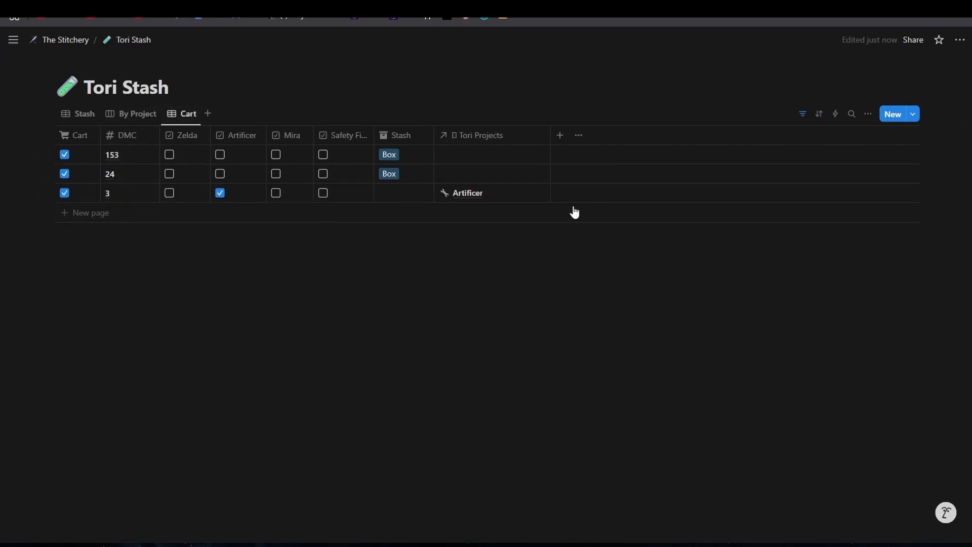
Step: Clear the Cart checkboxes of DMC threads 153, 24 and 3 in the Cart view, and return to The Stitchery page
left_click(64, 155)
left_click(65, 155)
left_click(64, 154)
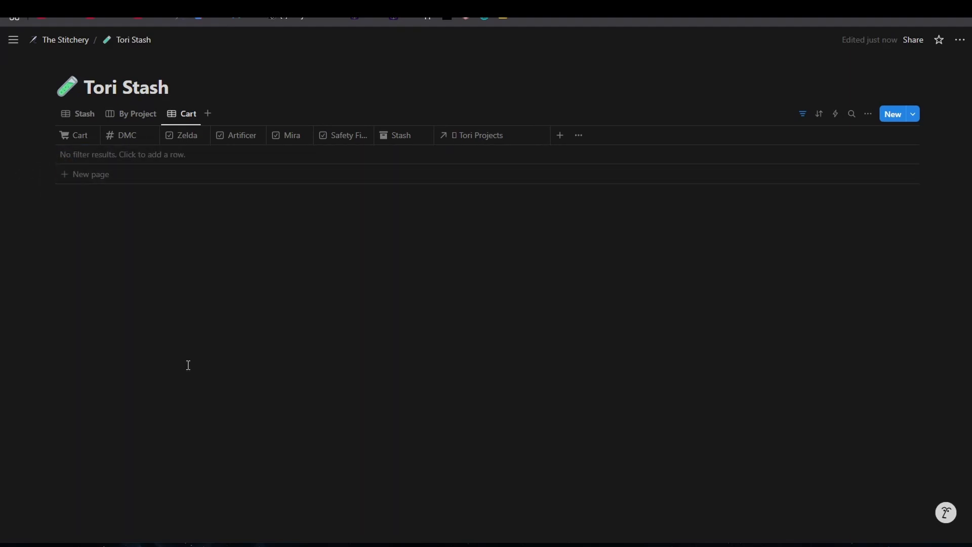
left_click(76, 39)
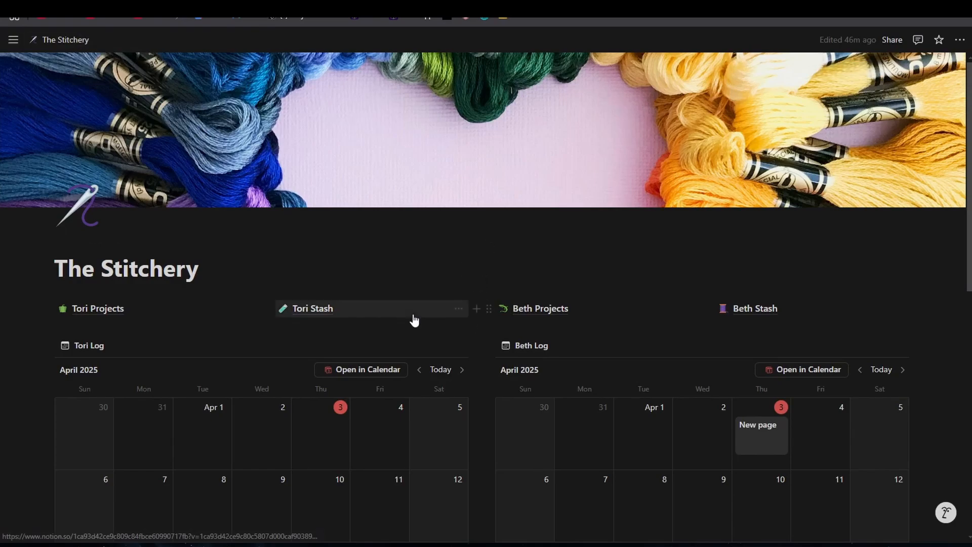
Step: Open the private Stitch Room page and look over its Log calendar for April 2025
mouse_move(414, 320)
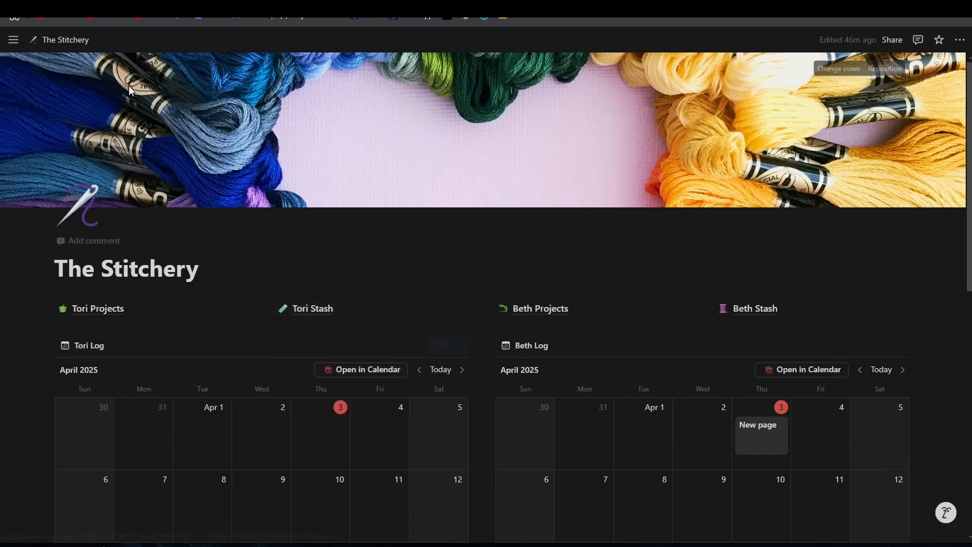
left_click(62, 41)
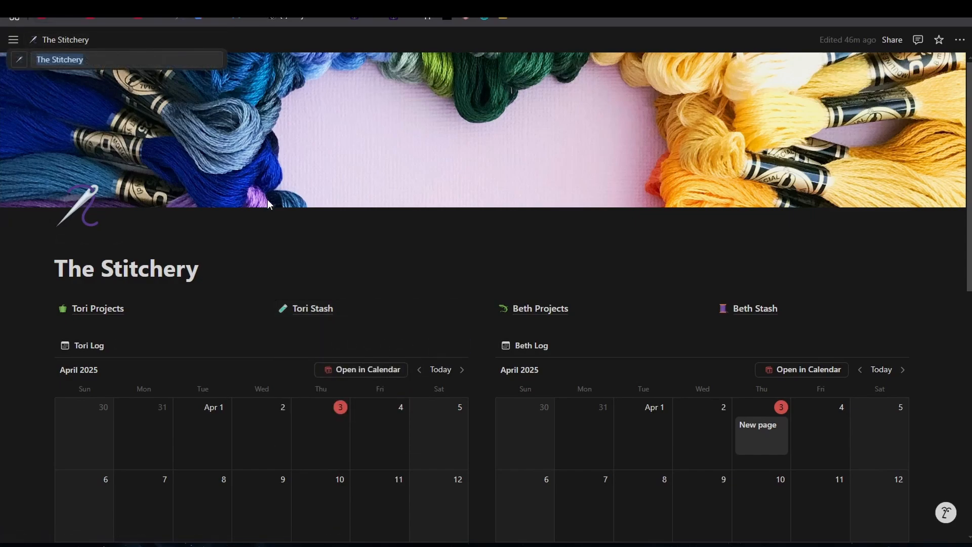
mouse_move(5, 198)
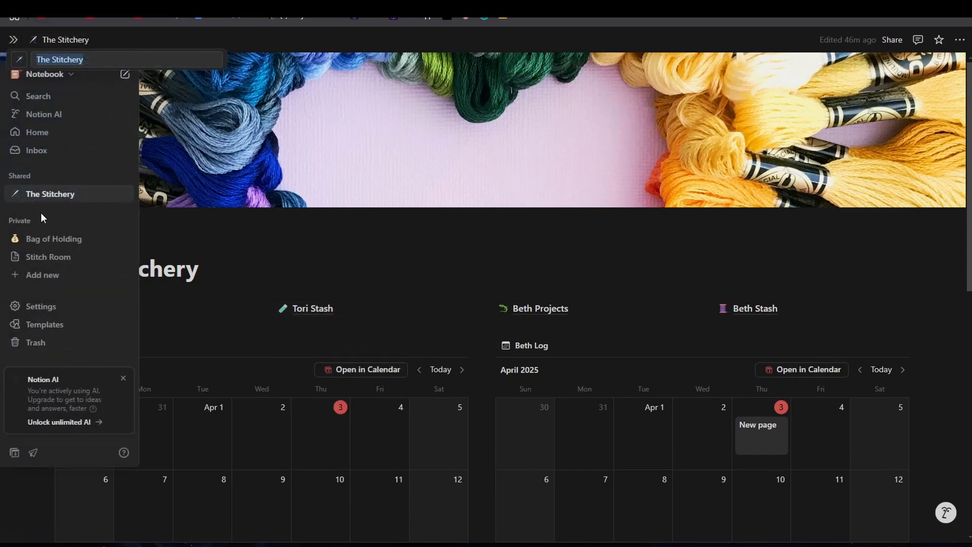
left_click(62, 259)
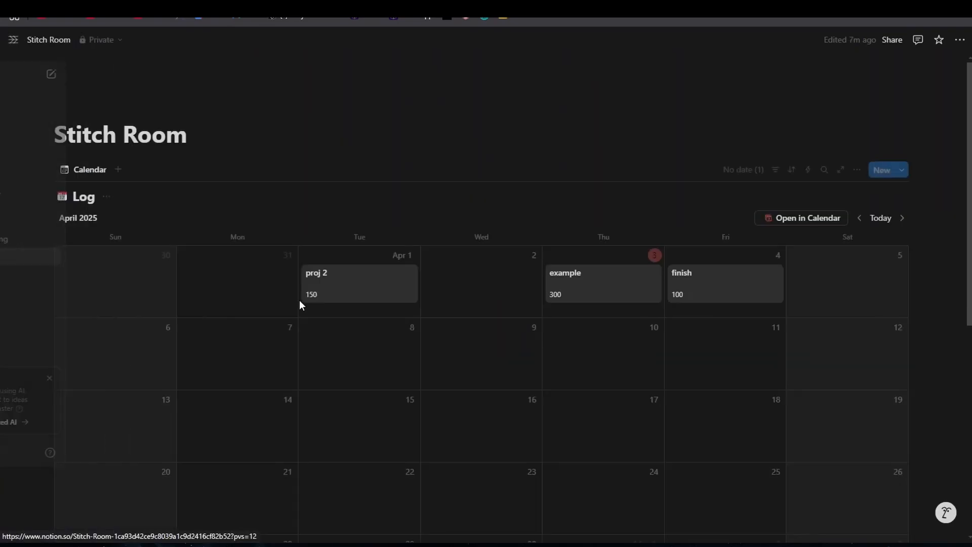
scroll(549, 199, "down", 1)
scroll(549, 199, "down", 2)
scroll(508, 213, "up", 3)
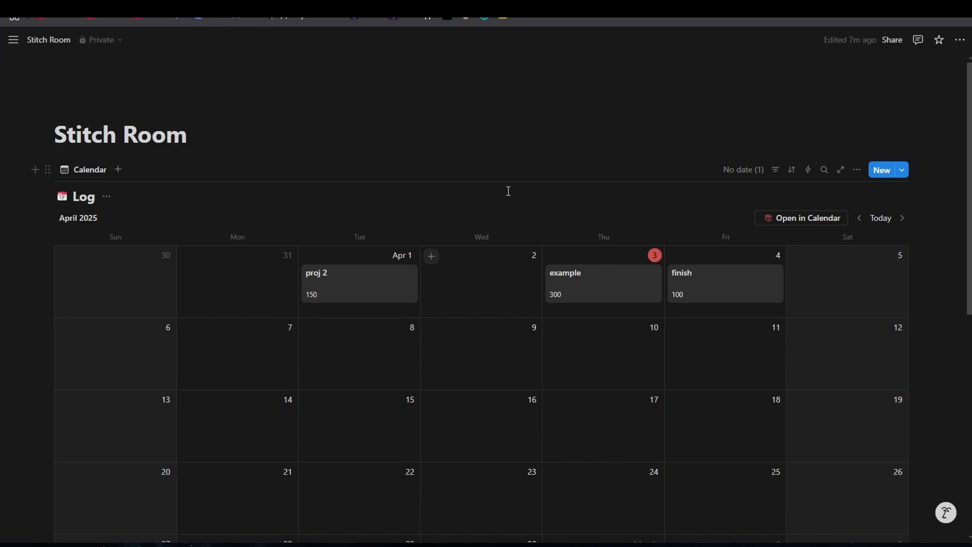
Step: Add a blank entry to the Log calendar on April 2, 2025, and close it with its properties left empty
scroll(509, 191, "down", 2)
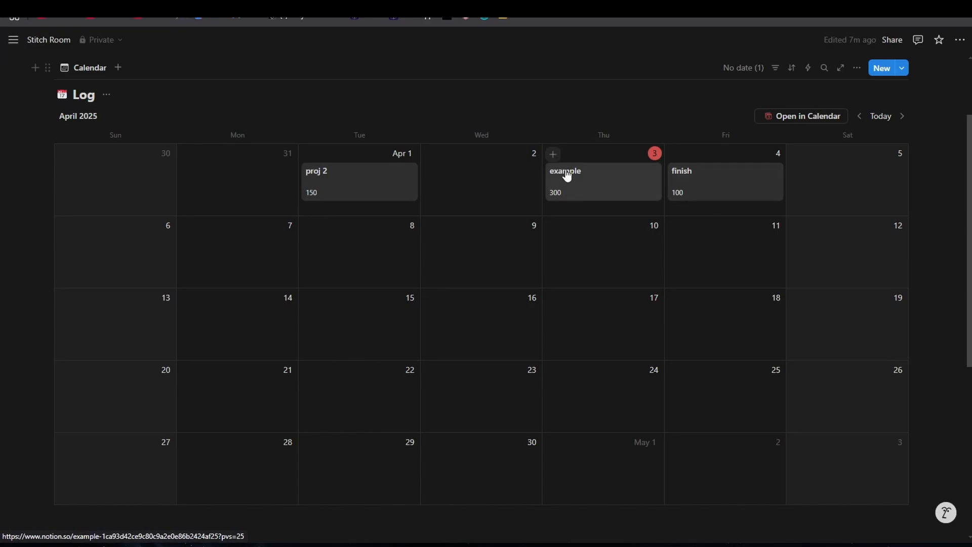
left_click(429, 154)
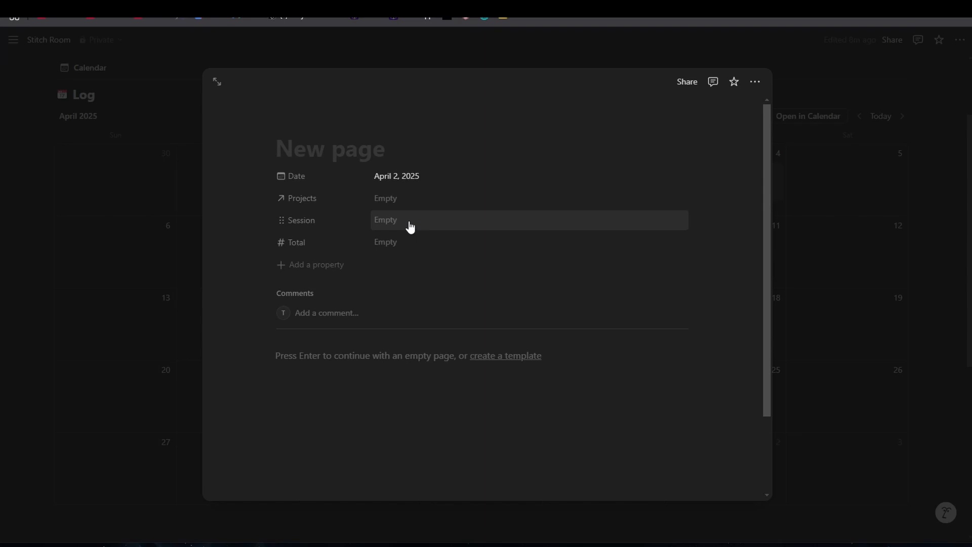
left_click(330, 50)
scroll(385, 288, "up", 2)
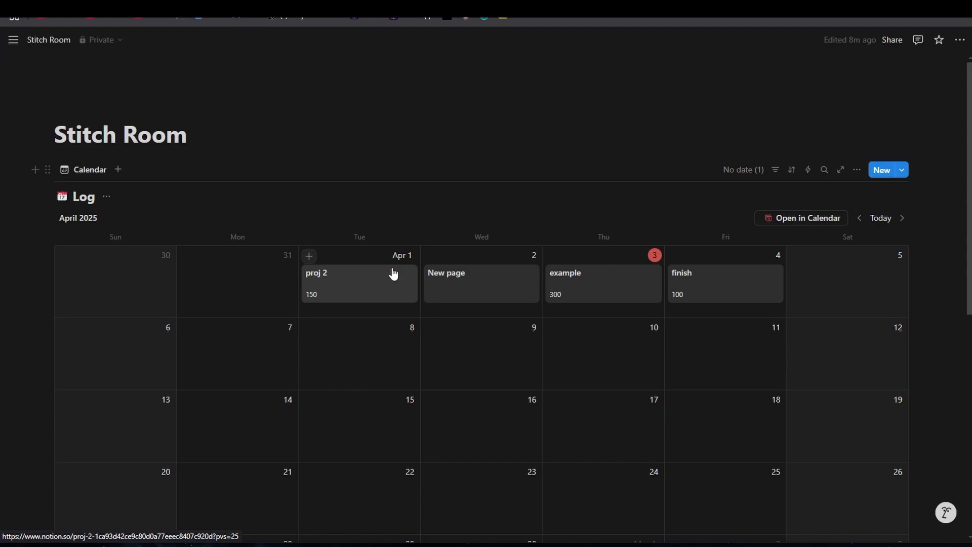
Step: Examine the WiPs table of Projects below the Log calendar, including its progress, average and approximate finish date columns
scroll(385, 300, "down", 8)
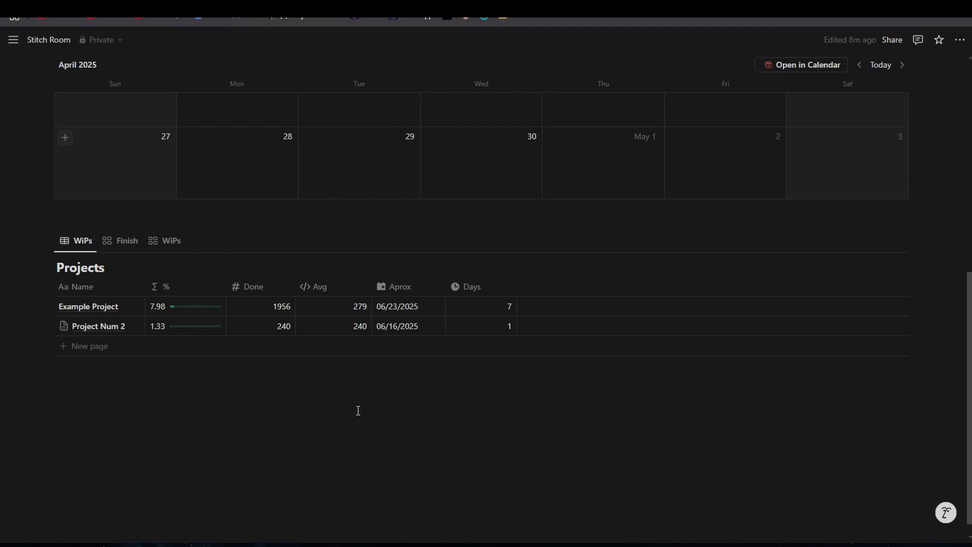
scroll(341, 393, "up", 2)
scroll(341, 398, "down", 2)
scroll(299, 481, "up", 1)
scroll(298, 481, "down", 1)
scroll(298, 481, "up", 6)
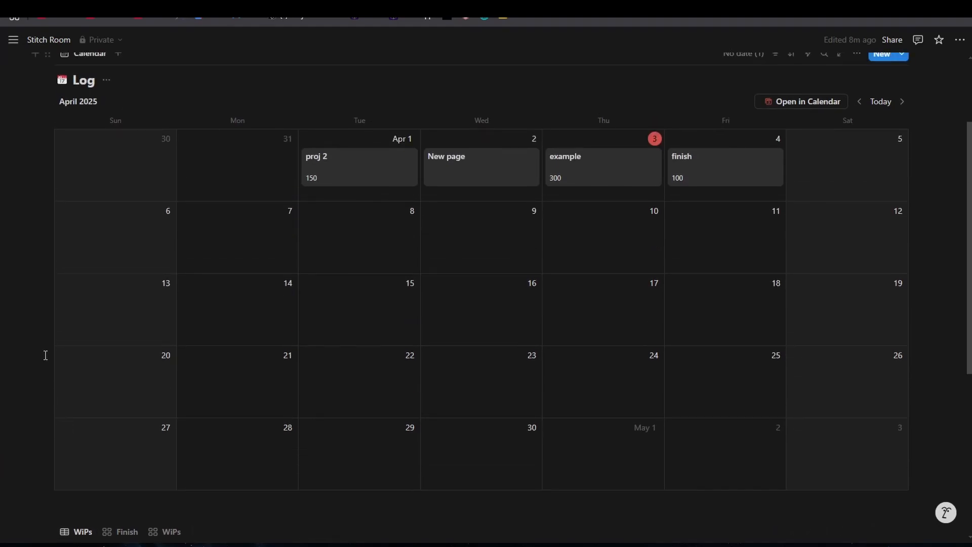